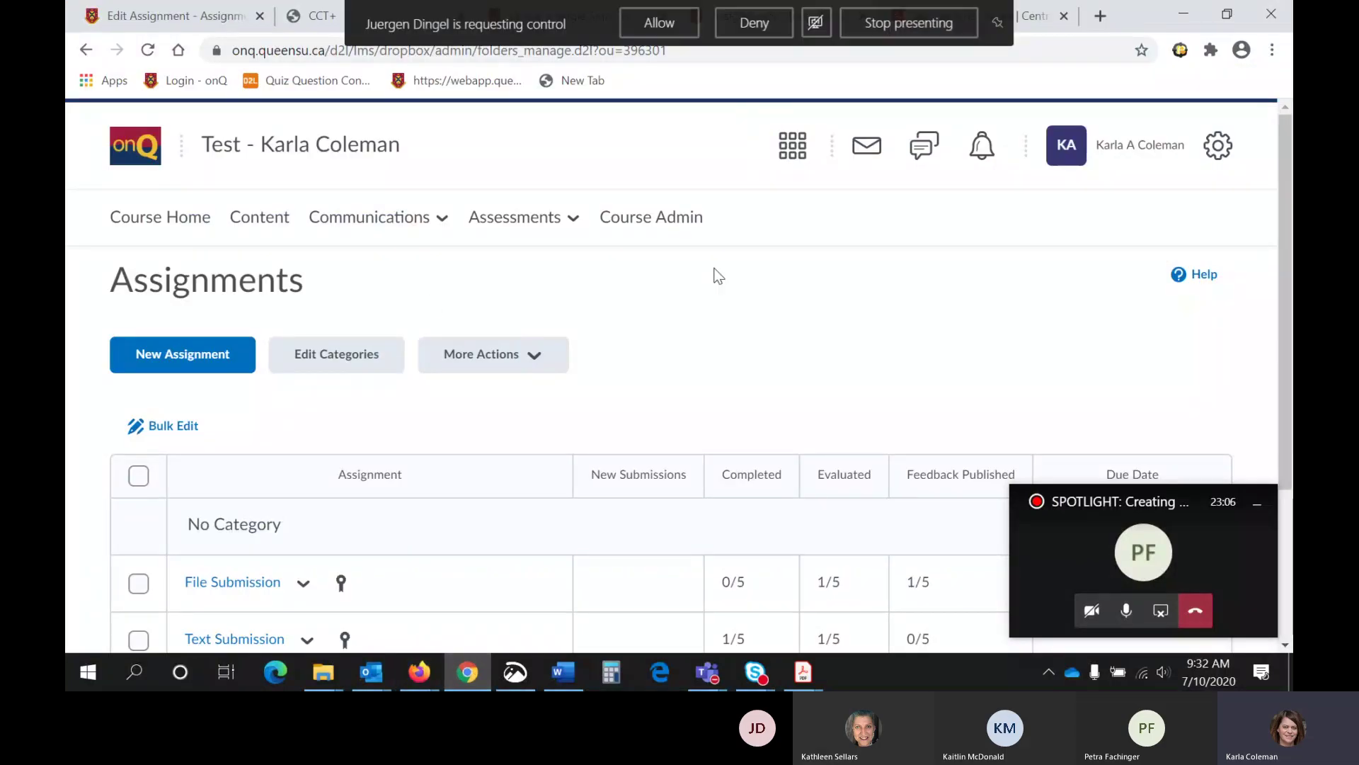
Open the course's Assignments list and start creating a new assignment
scroll(723, 279, "down", 2)
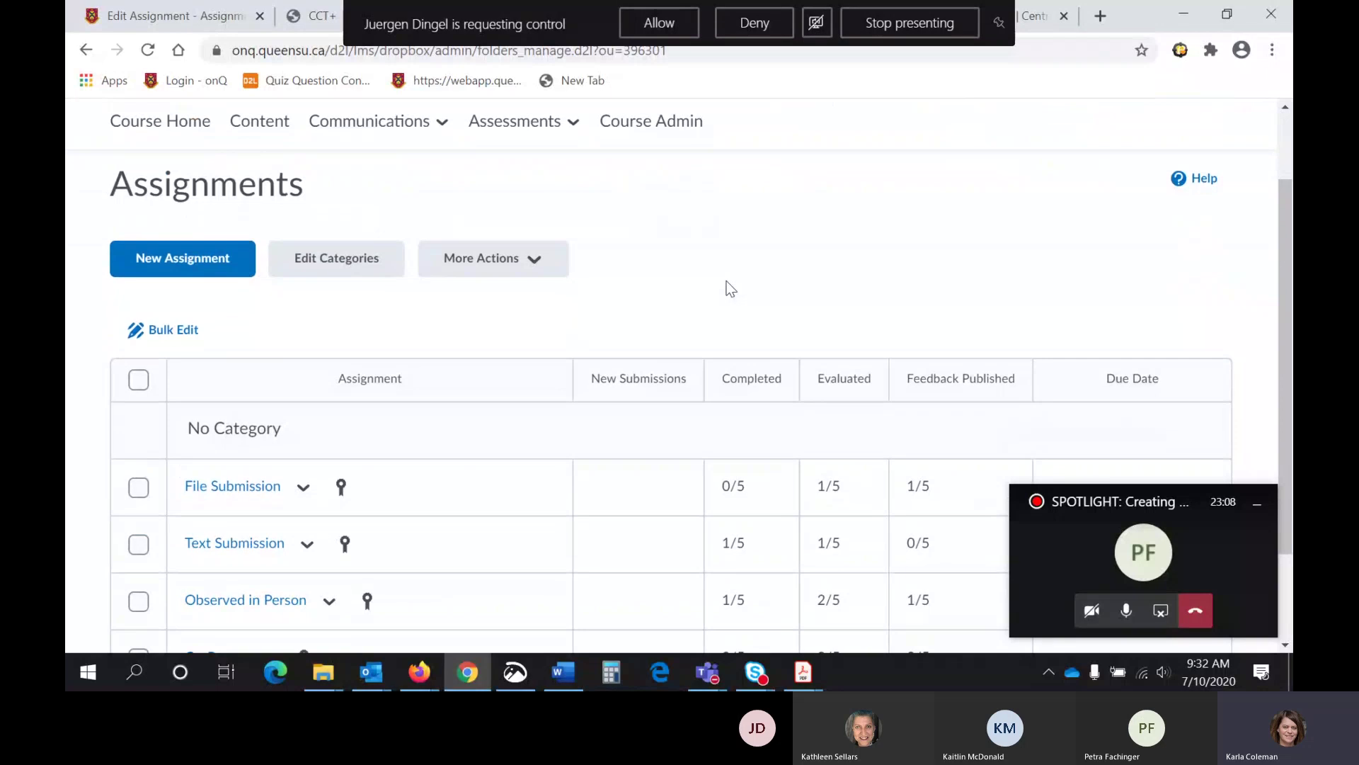
scroll(731, 288, "up", 2)
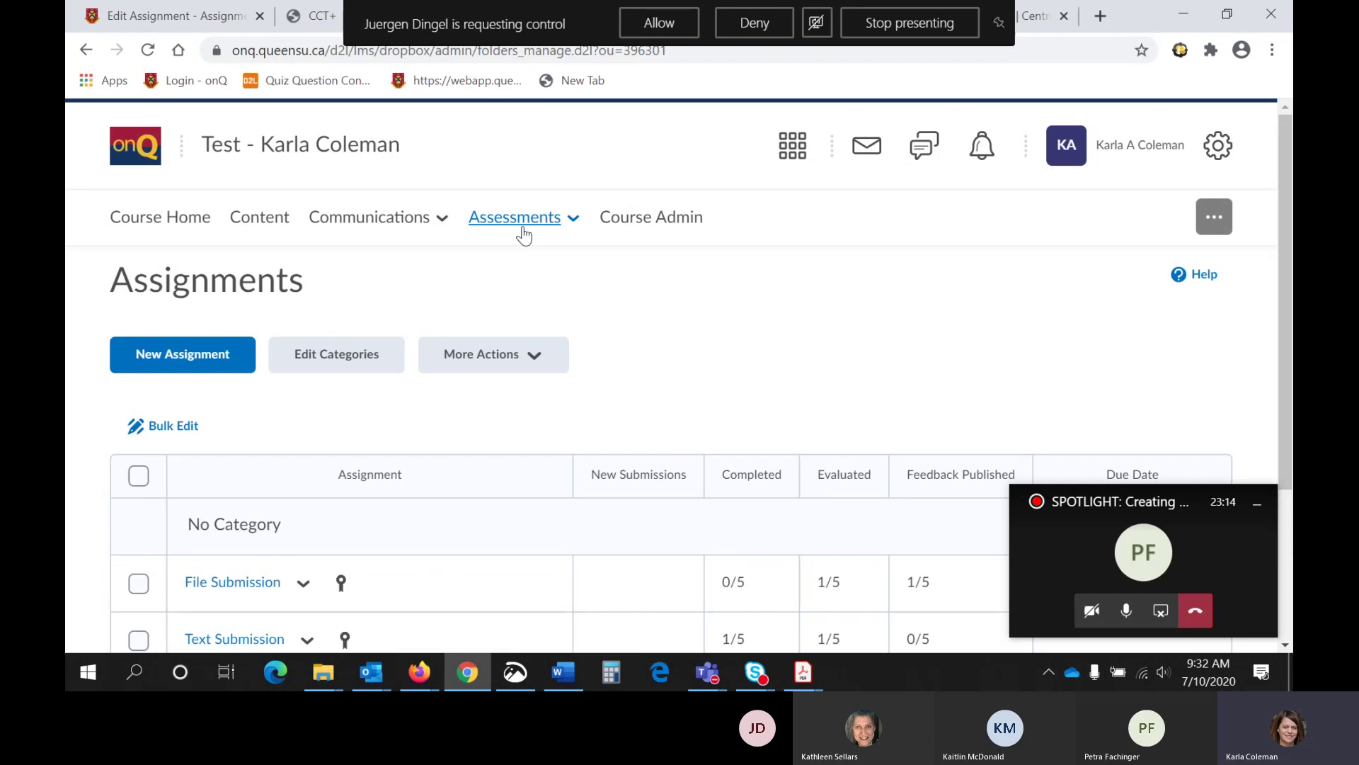
left_click(511, 222)
left_click(488, 273)
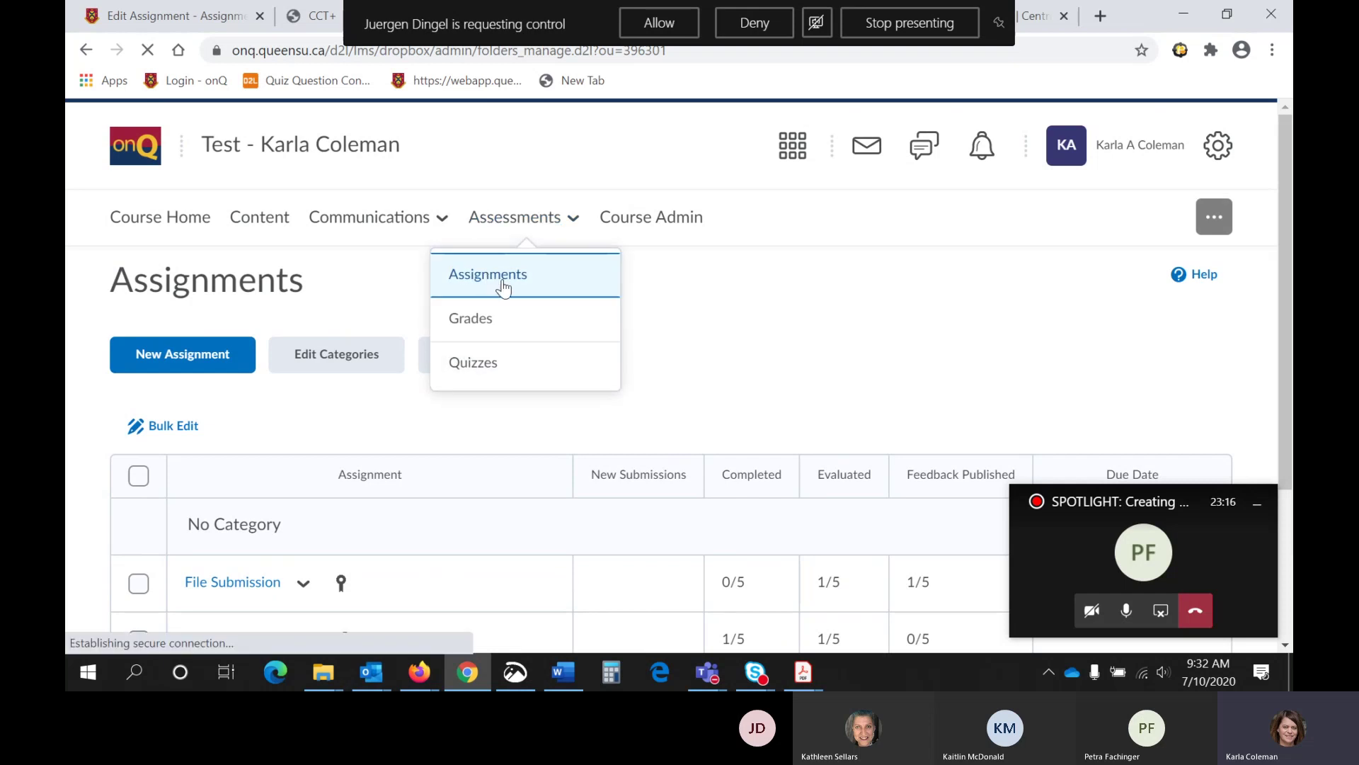
scroll(756, 274, "down", 3)
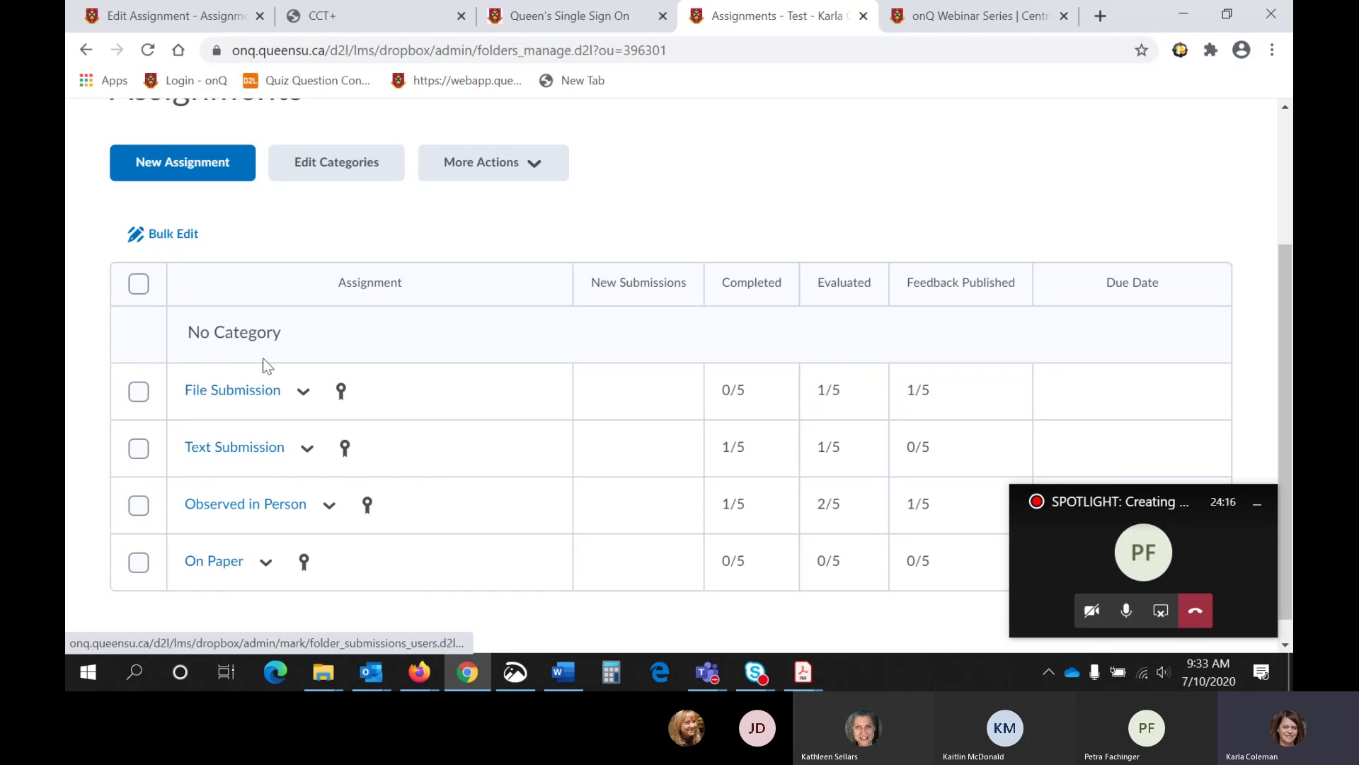
left_click(200, 179)
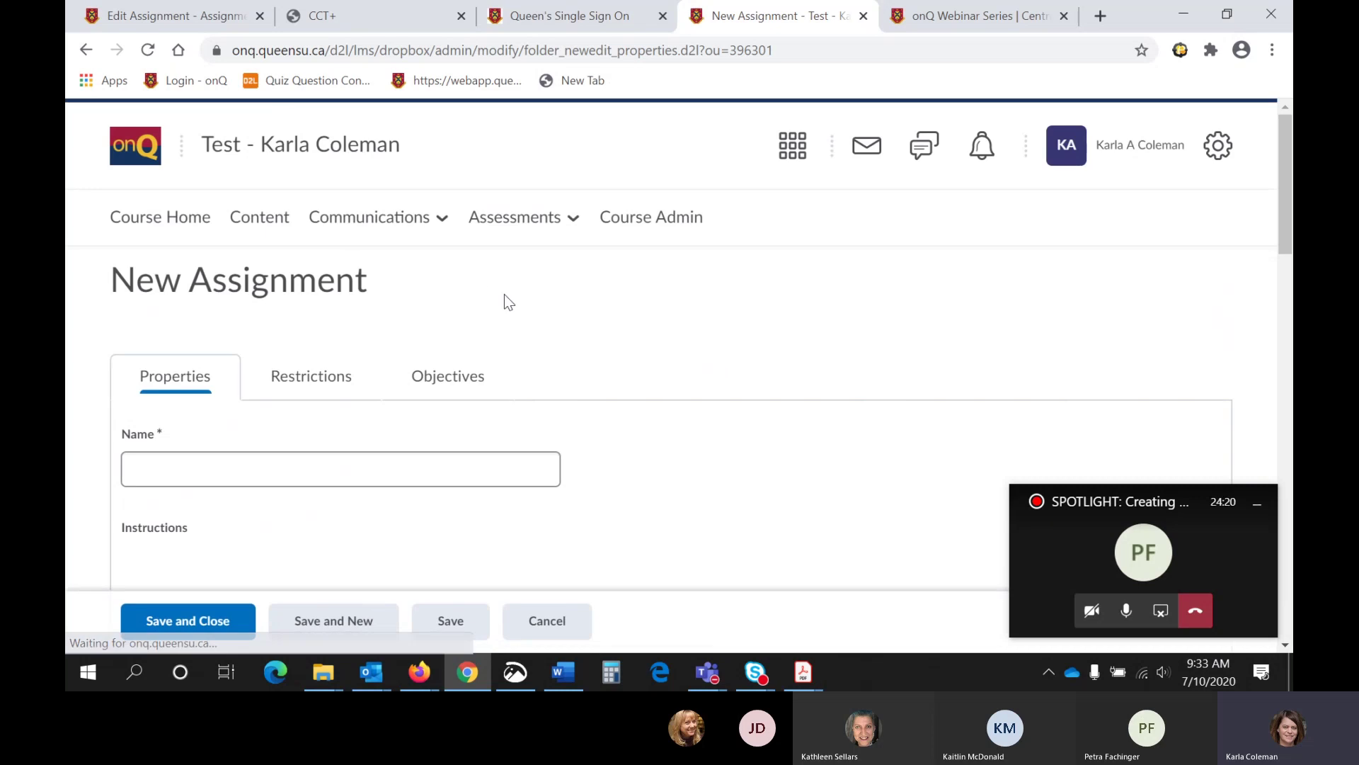
Name the new assignment "Assignment 1"
scroll(504, 295, "down", 1)
left_click(260, 375)
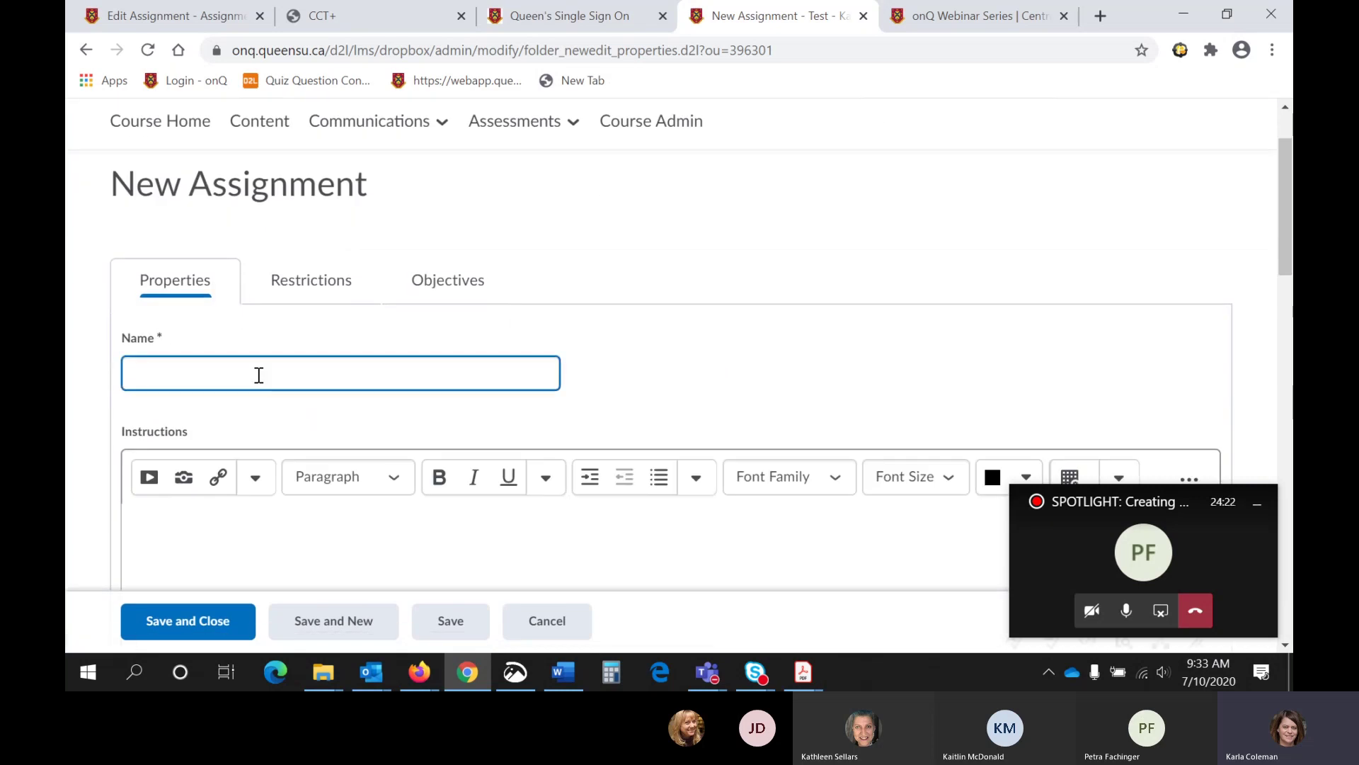
type("W")
key("BackSpace")
type("Assignem")
key("BackSpace")
key("BackSpace")
type("ment 1")
Examine the instructions editor and the available attachment sources, leaving both empty
scroll(259, 375, "down", 3)
left_click(261, 385)
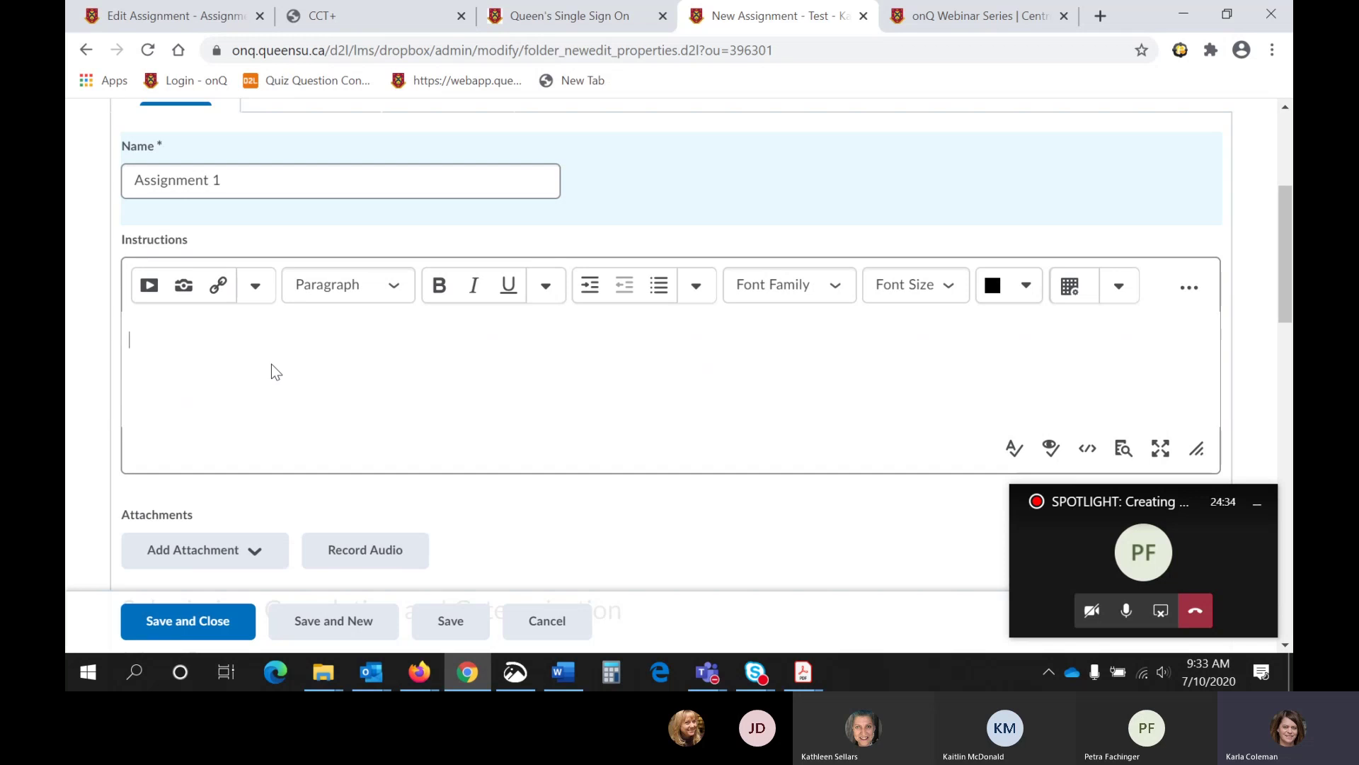
scroll(248, 358, "down", 1)
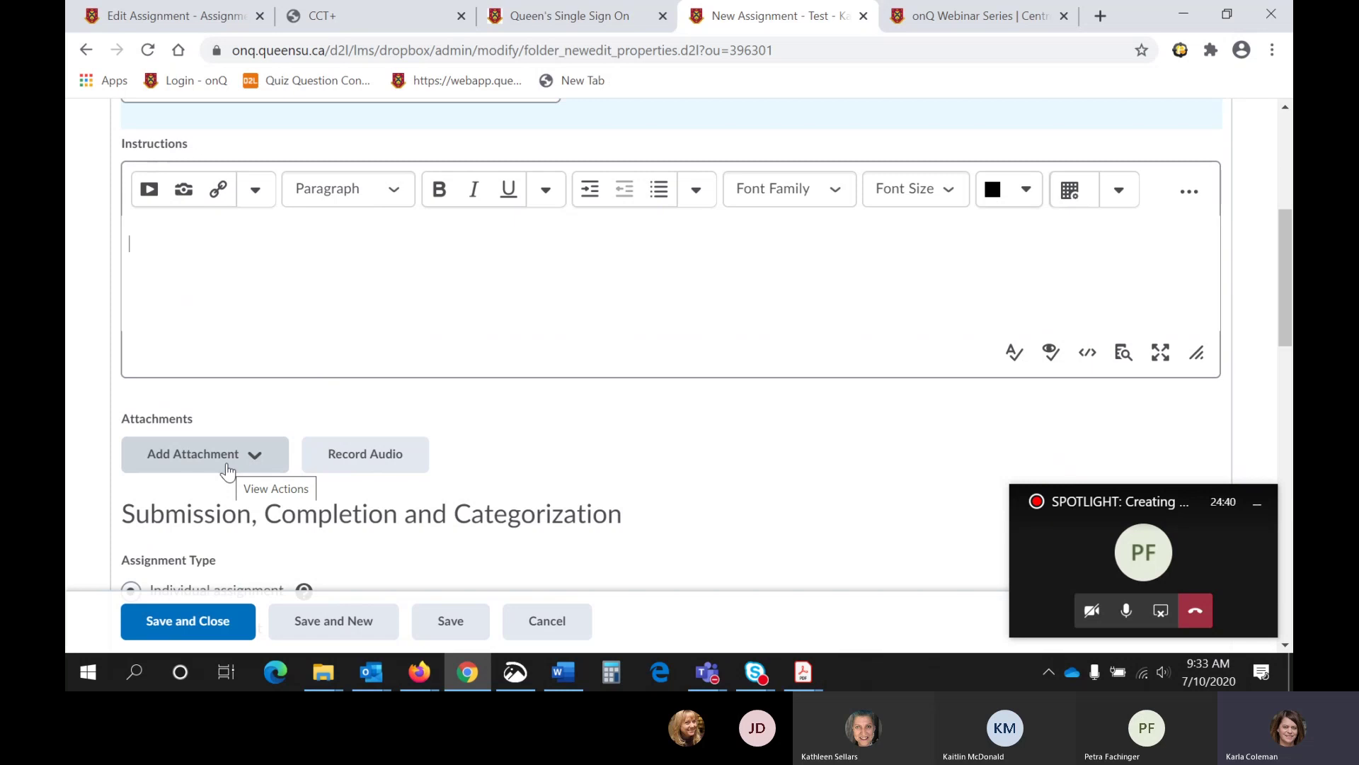
left_click(227, 472)
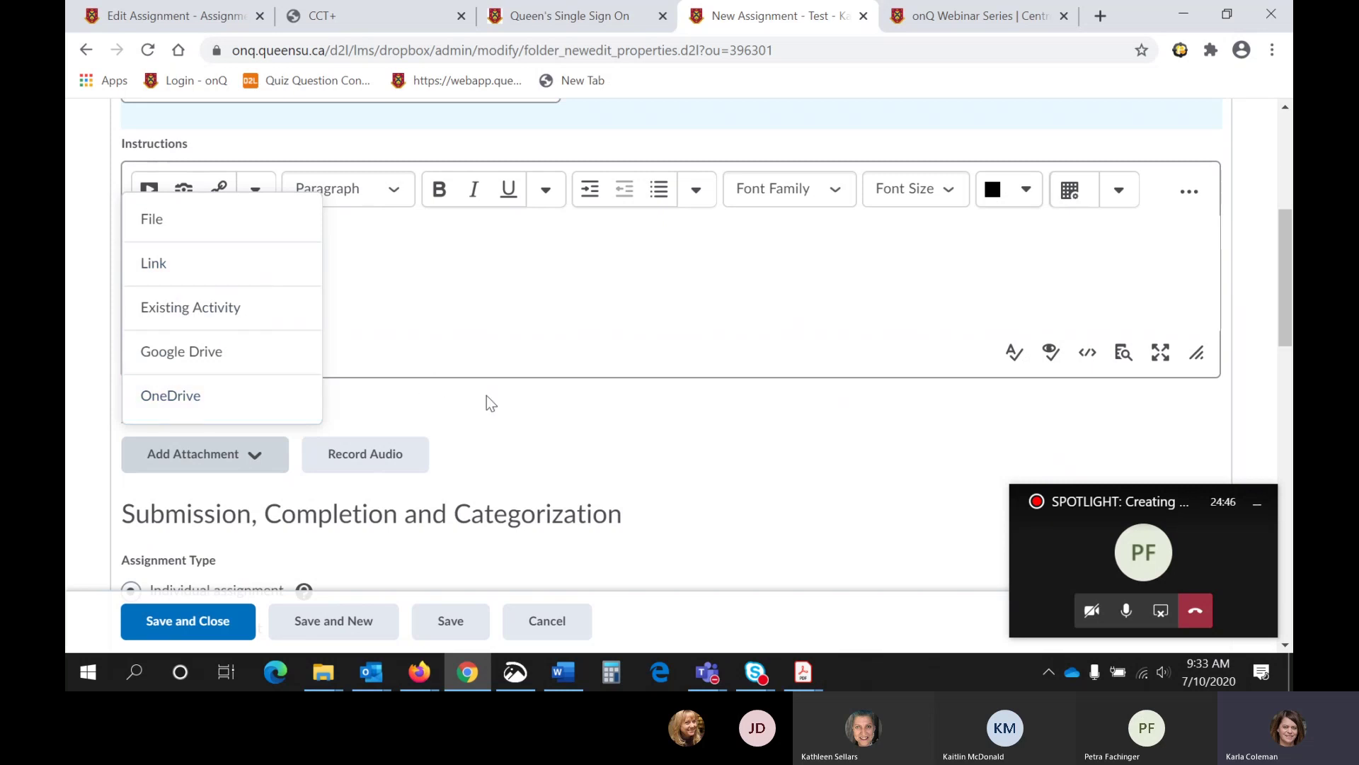
left_click(512, 405)
Review the individual and group assignment options and choose File submission as the submission type
scroll(513, 405, "down", 2)
scroll(512, 405, "down", 1)
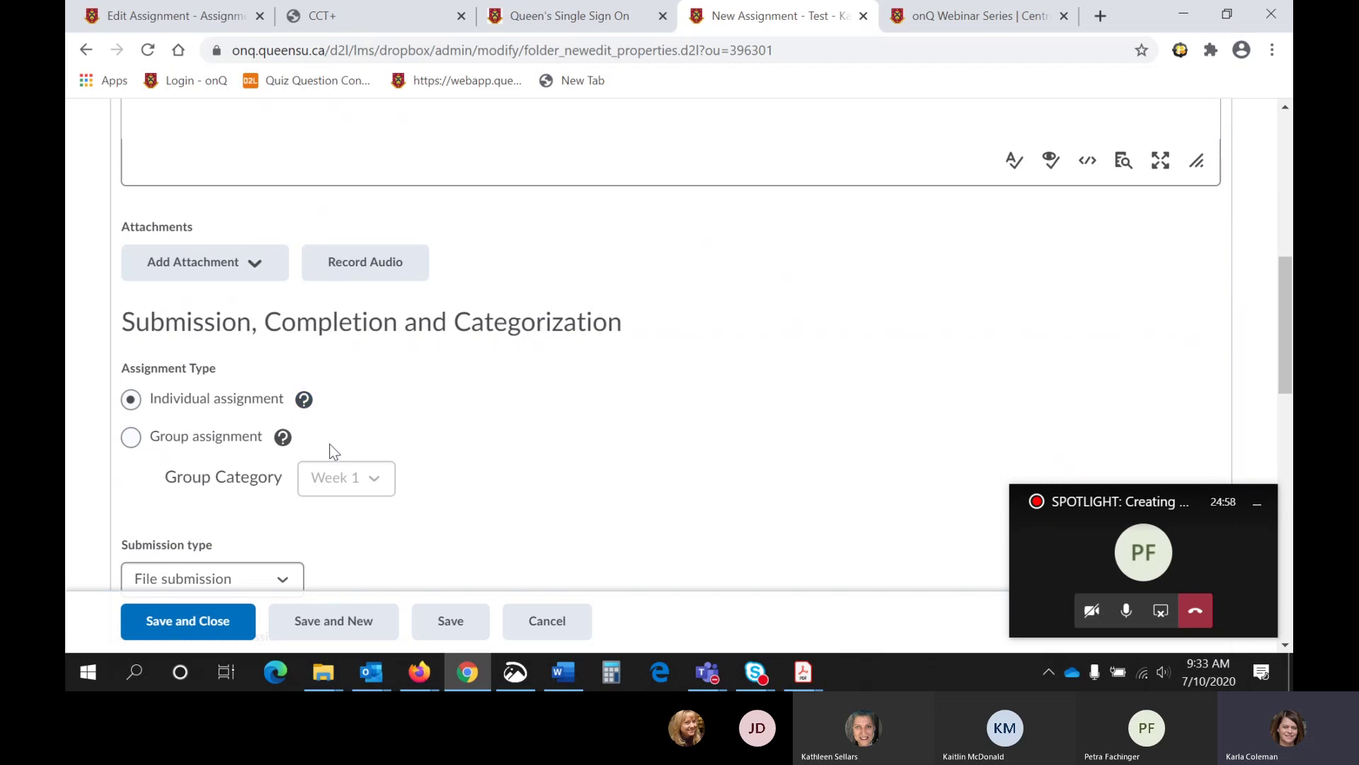
scroll(380, 423, "down", 3)
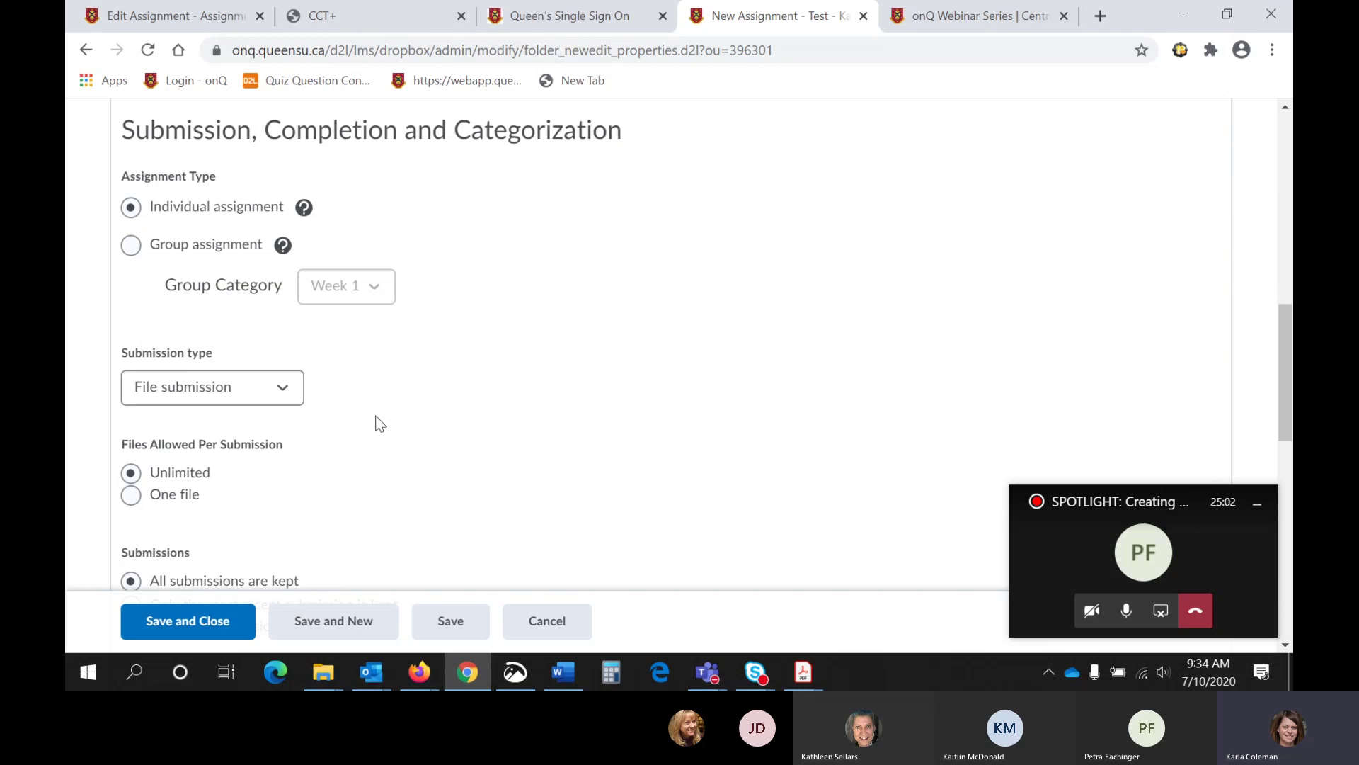
left_click(298, 399)
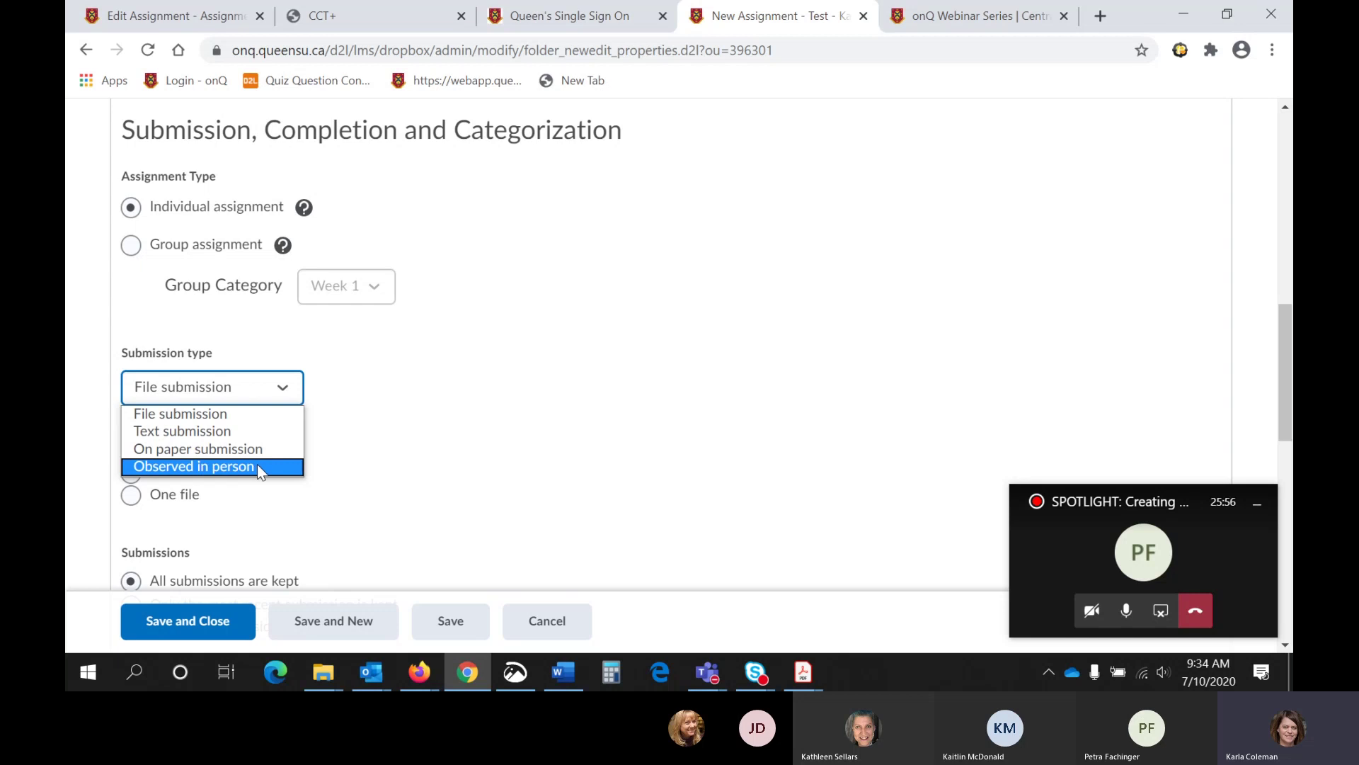
left_click(272, 414)
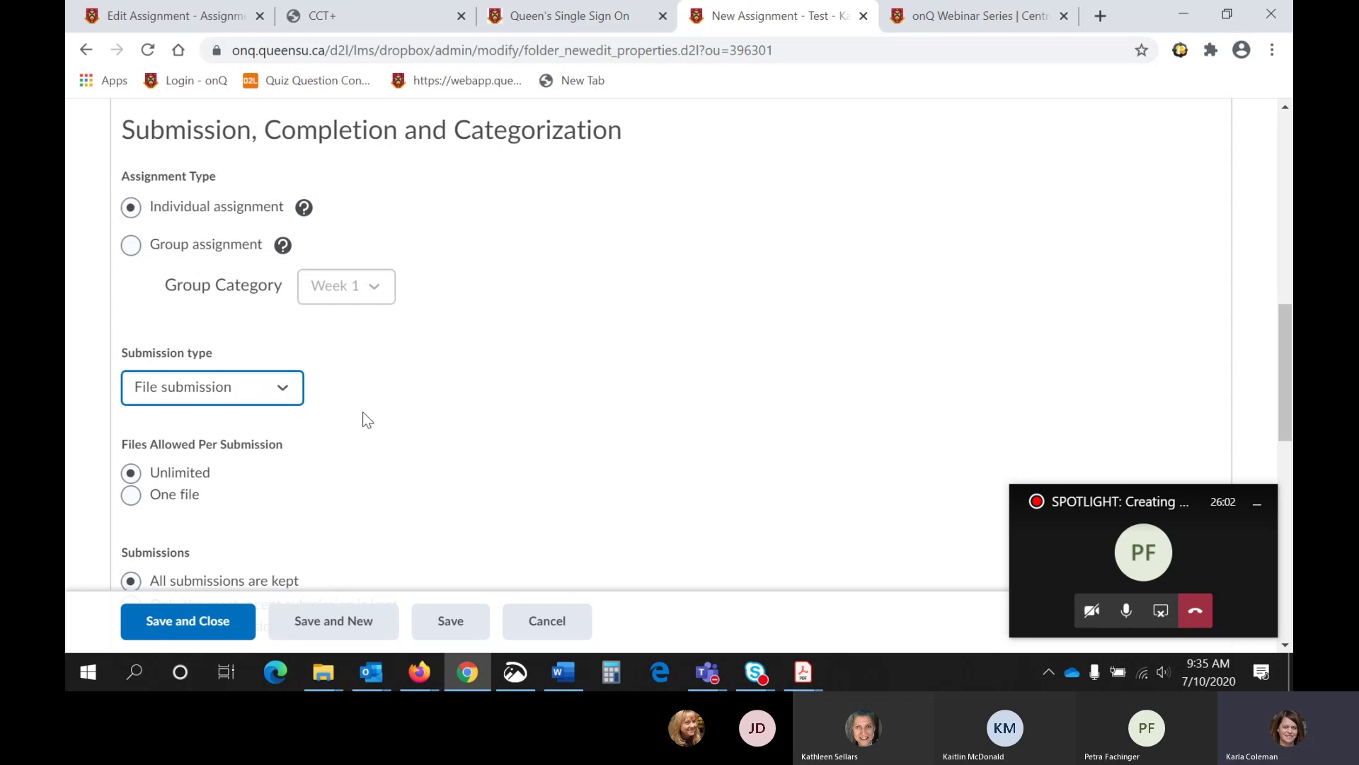
Examine the file limit, submission retention, notification email and category settings of the assignment
scroll(364, 418, "down", 1)
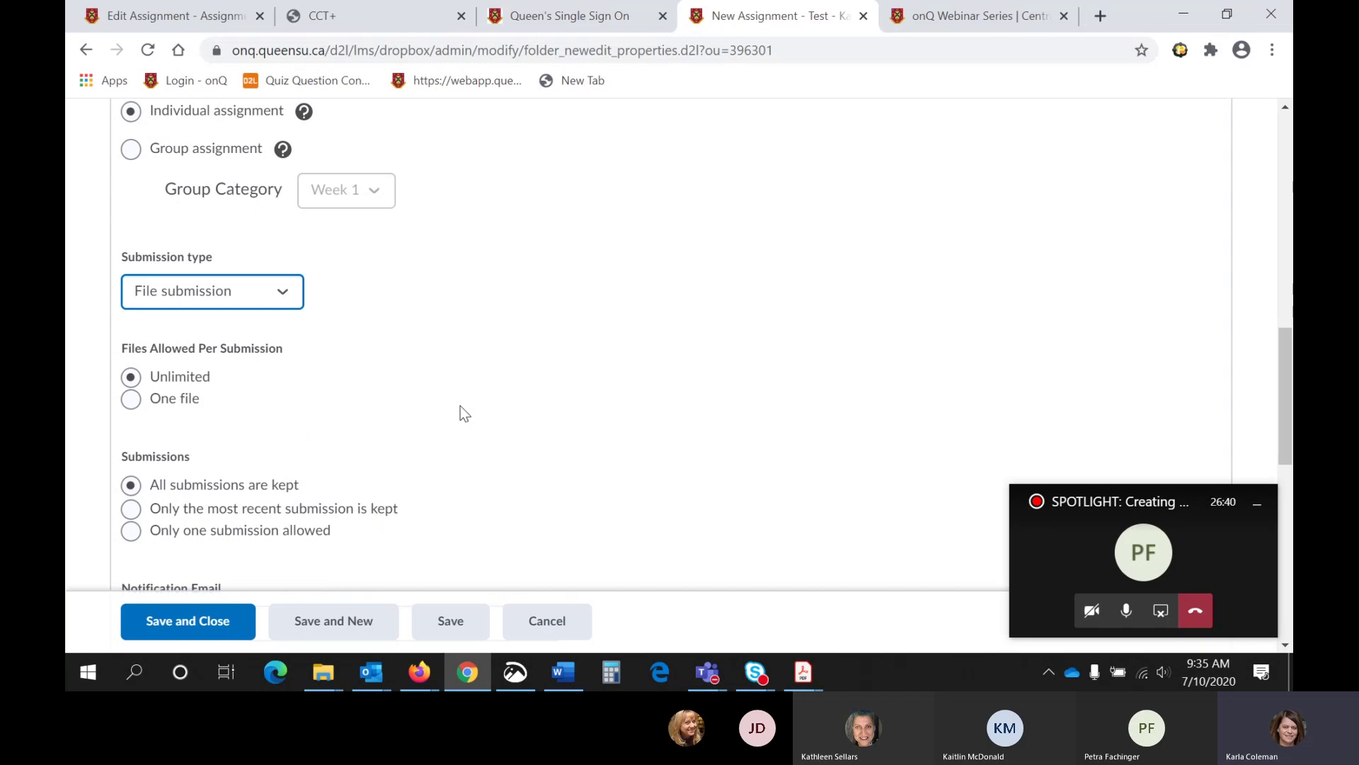
scroll(460, 406, "down", 1)
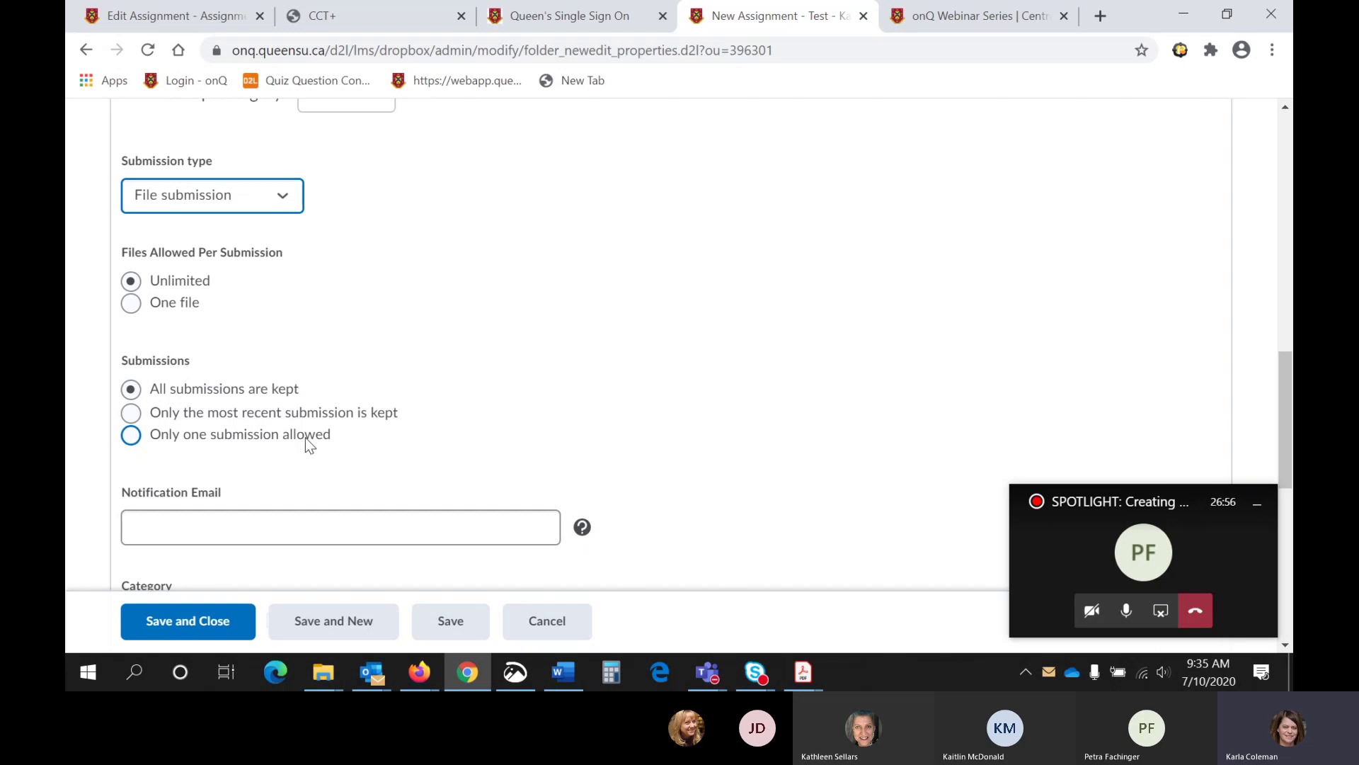
scroll(427, 435, "down", 1)
left_click(422, 422)
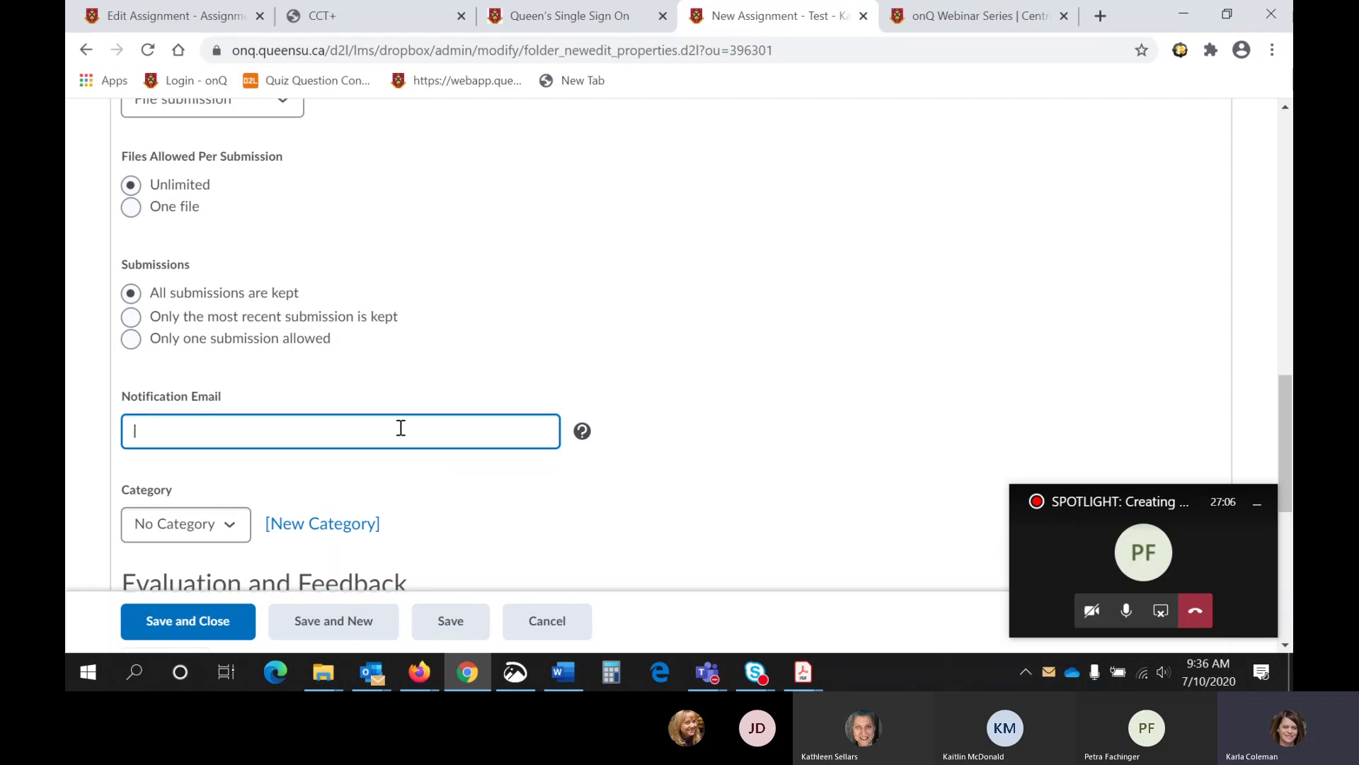
scroll(400, 427, "down", 1)
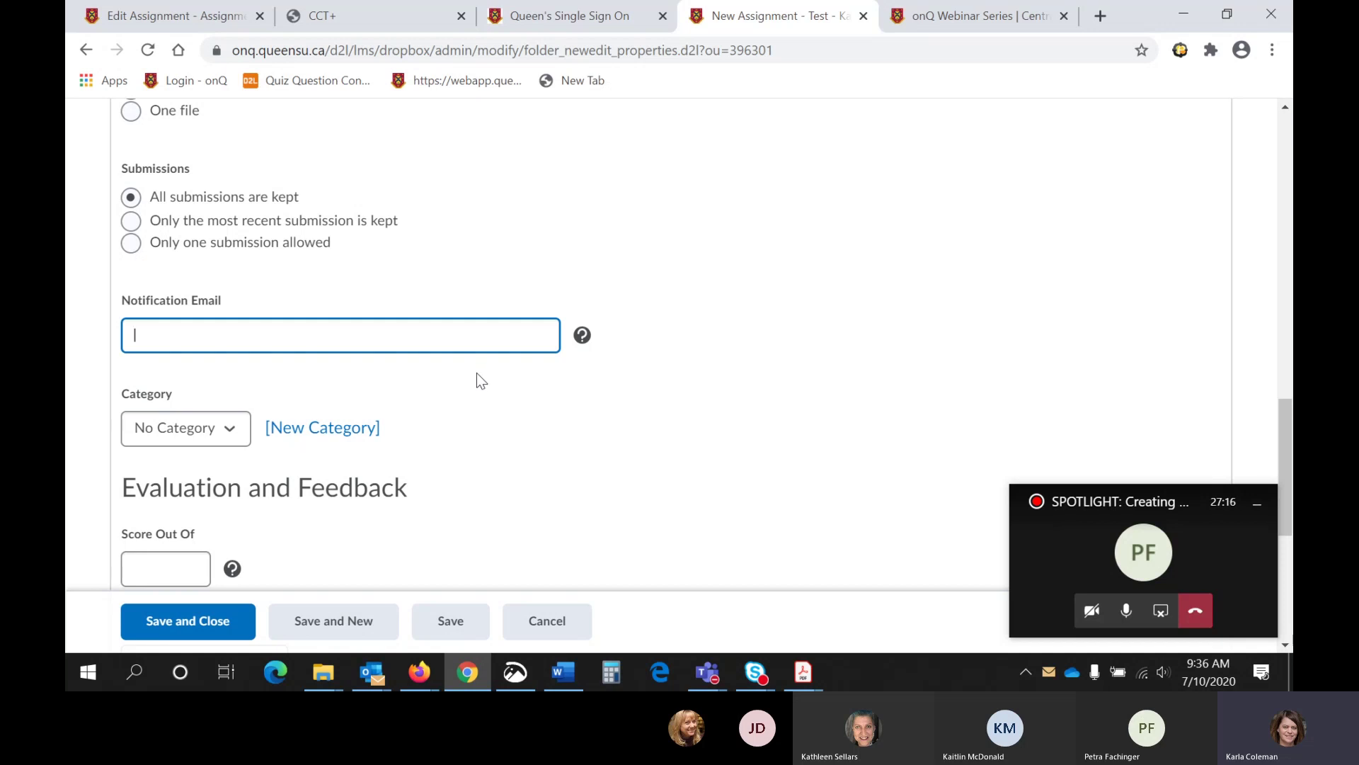
scroll(477, 374, "down", 1)
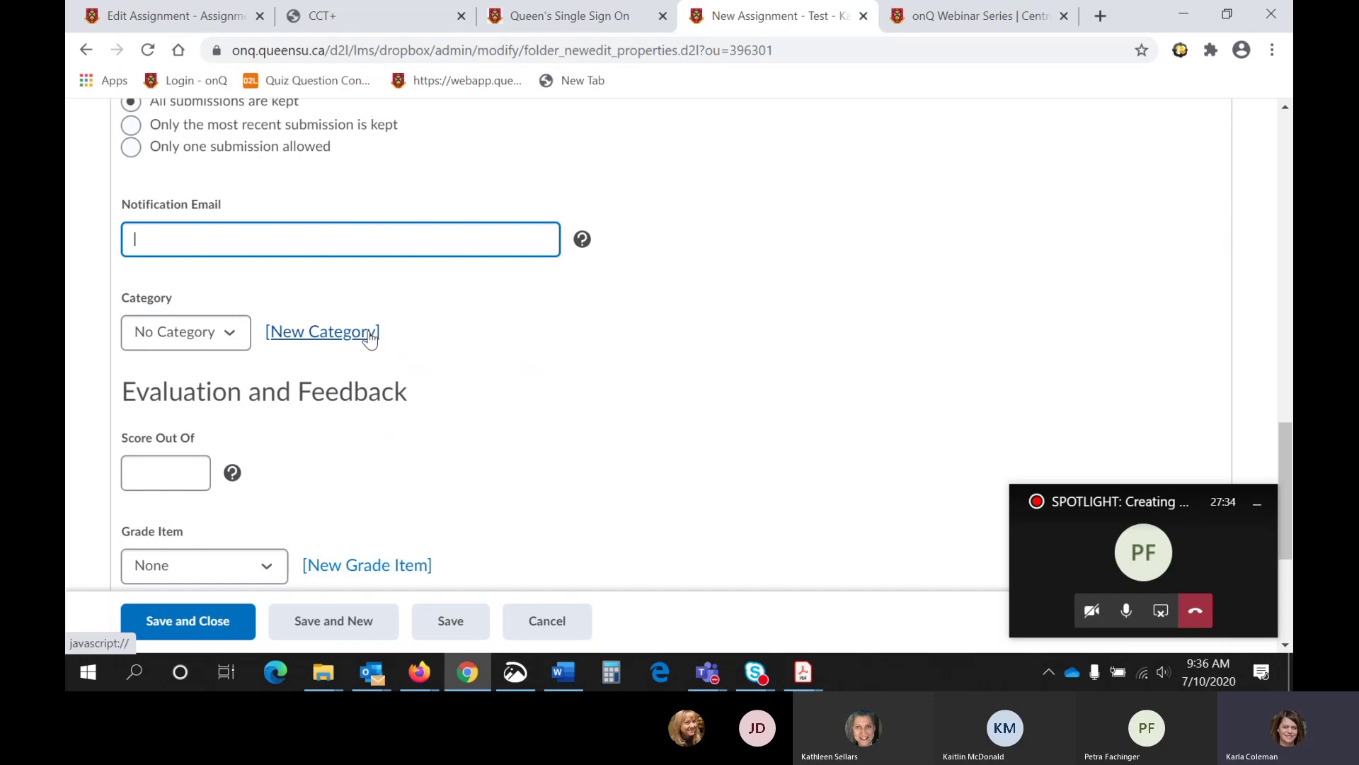
Set the assignment's score to be out of 10
scroll(370, 338, "down", 1)
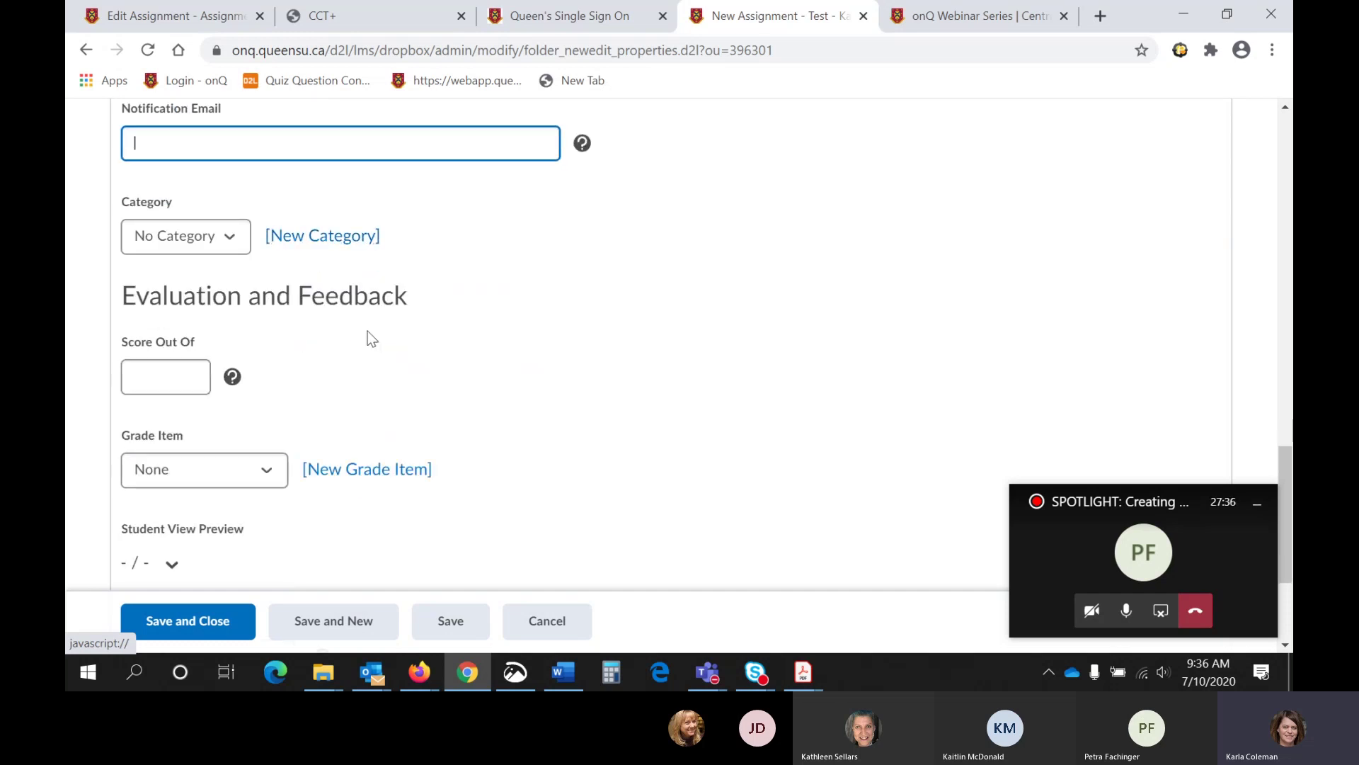
left_click(157, 387)
type("10")
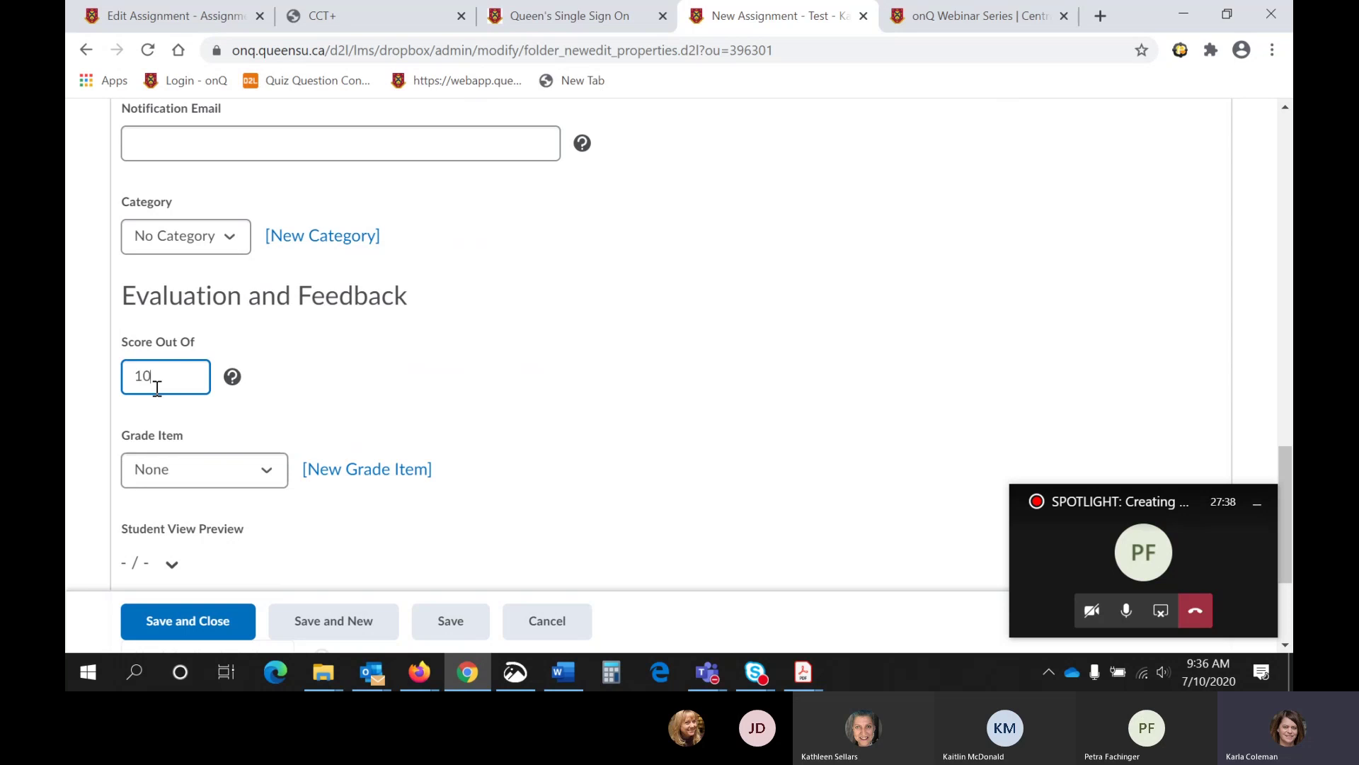
Check the existing grade items, start a new numeric grade item and name it "Assignment 1"
scroll(157, 388, "down", 1)
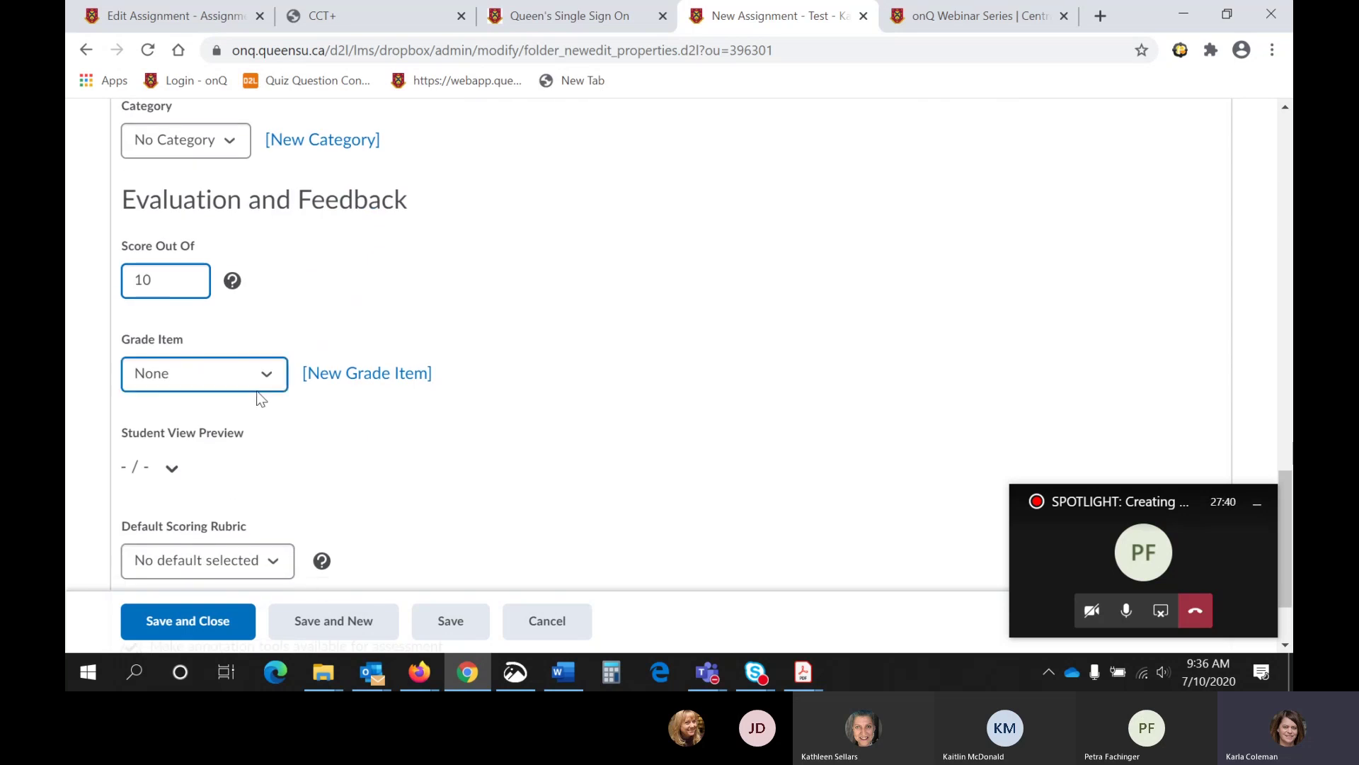
left_click(284, 381)
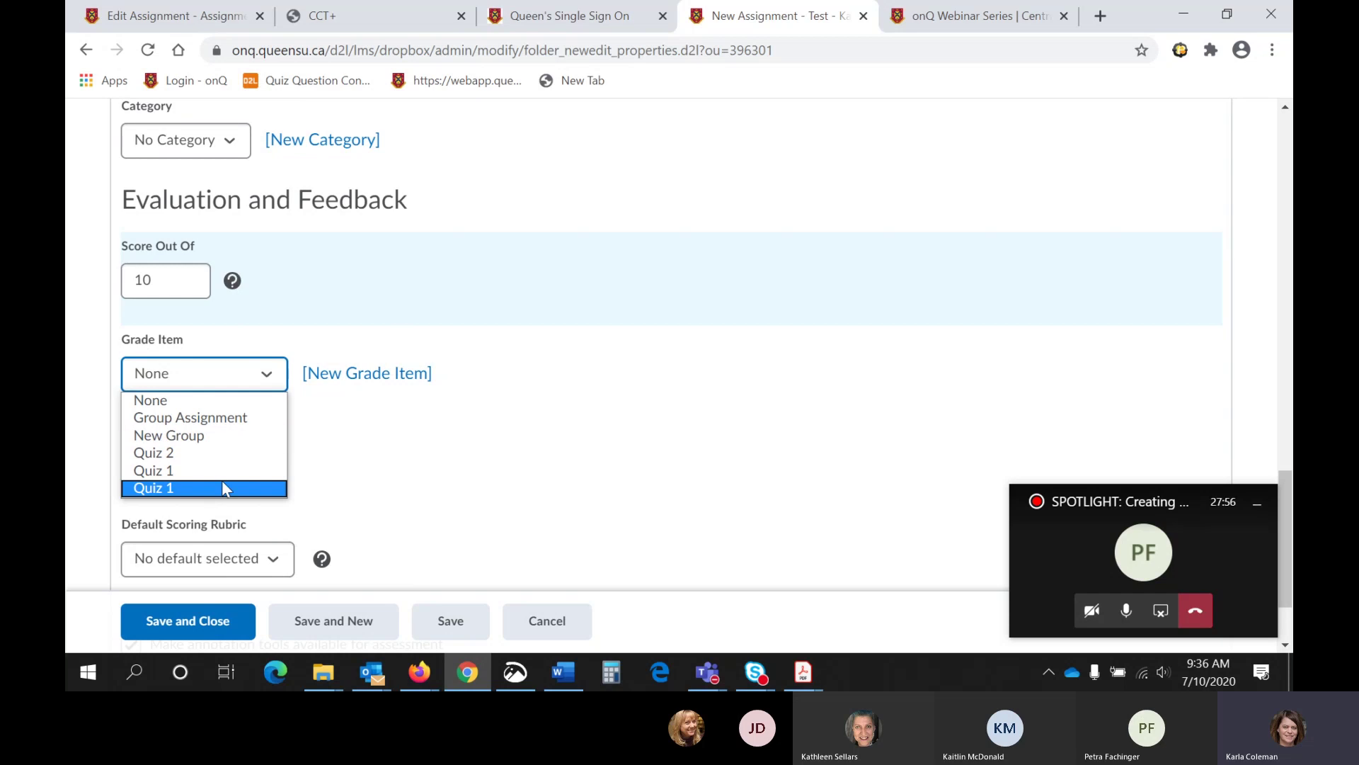
left_click(352, 373)
left_click(353, 373)
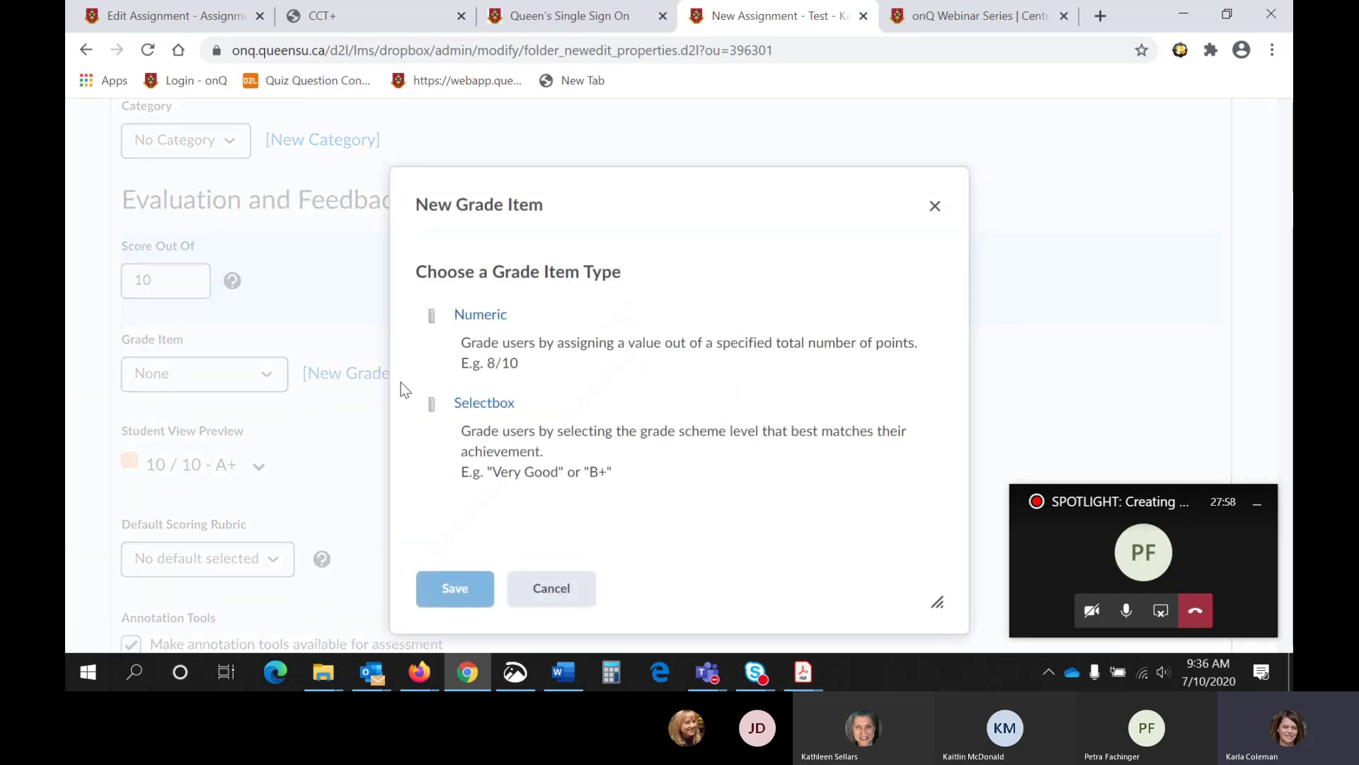
left_click(475, 322)
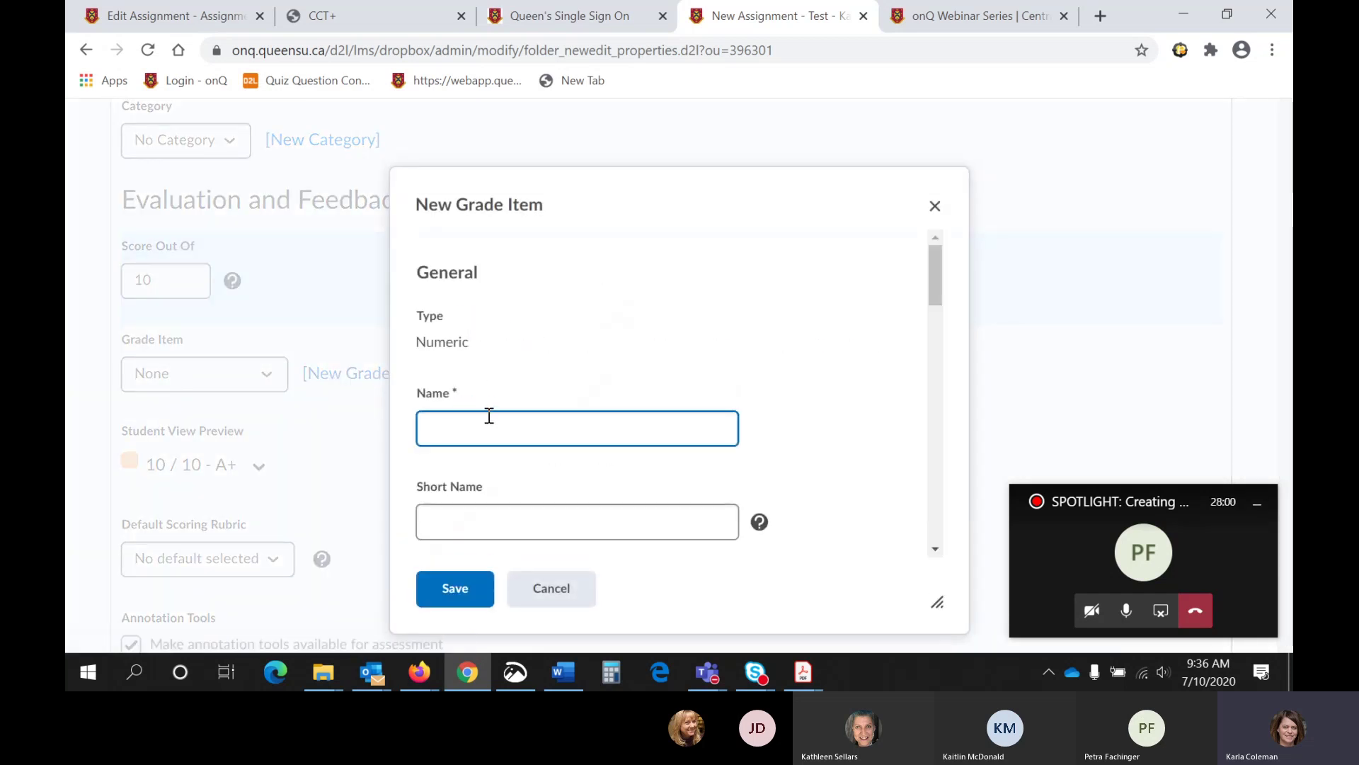
type("Assignme")
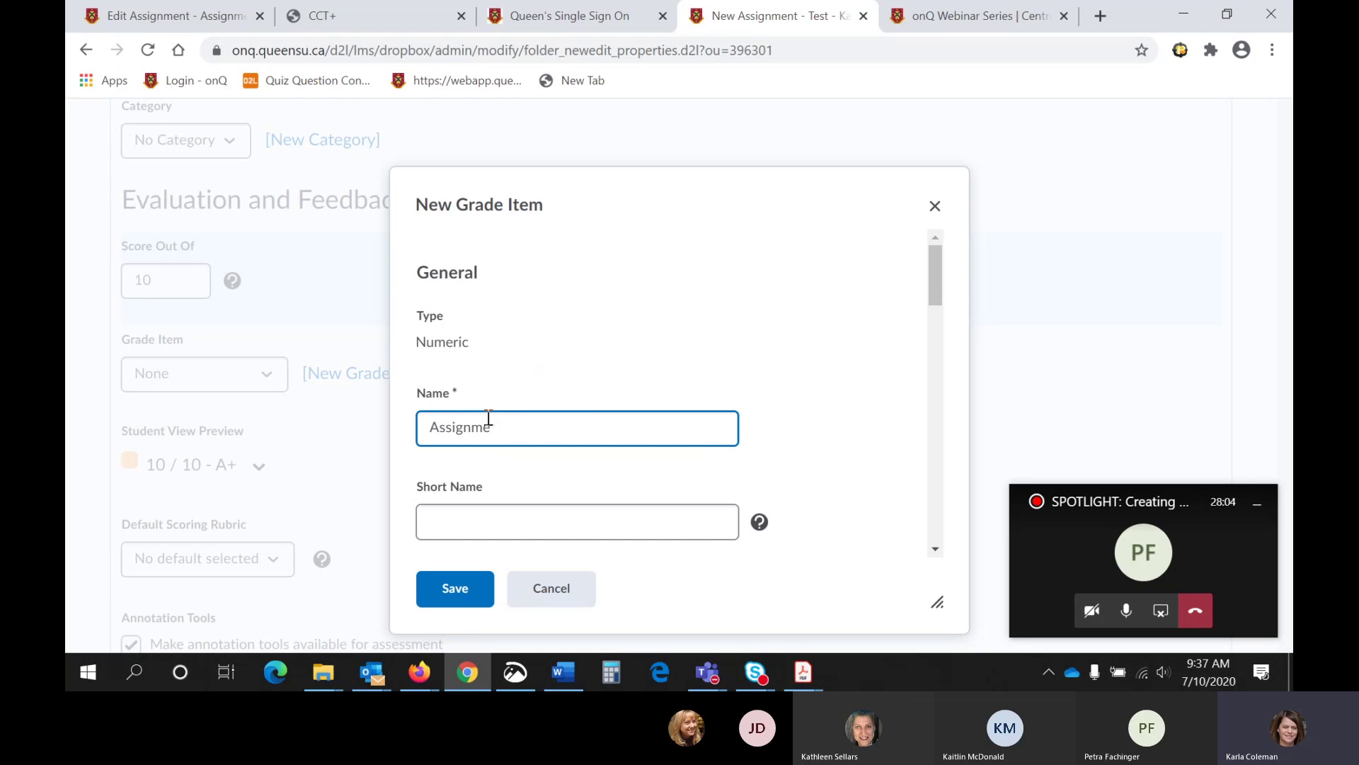
type("nt 1")
Review the new grade item's description, weight and bonus settings, and save the grade item
scroll(484, 414, "down", 1)
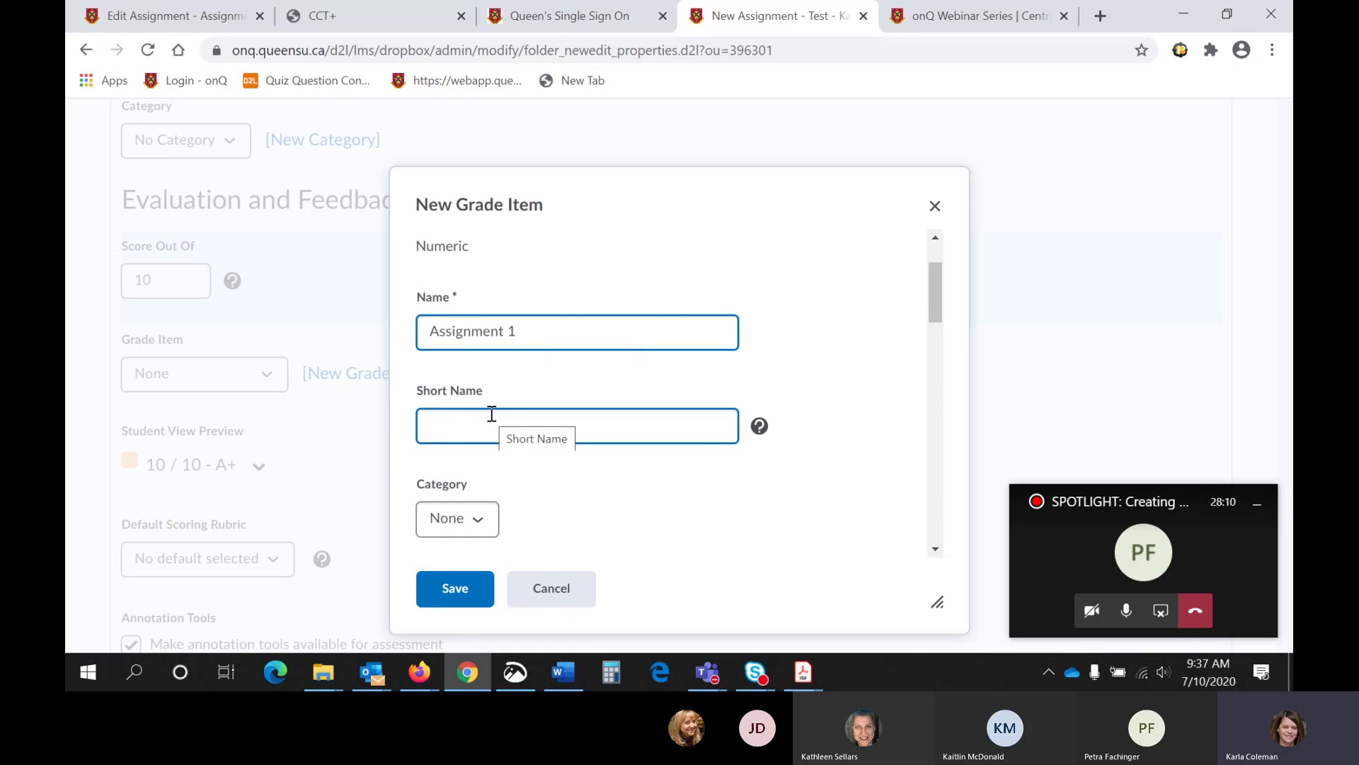
scroll(491, 414, "down", 5)
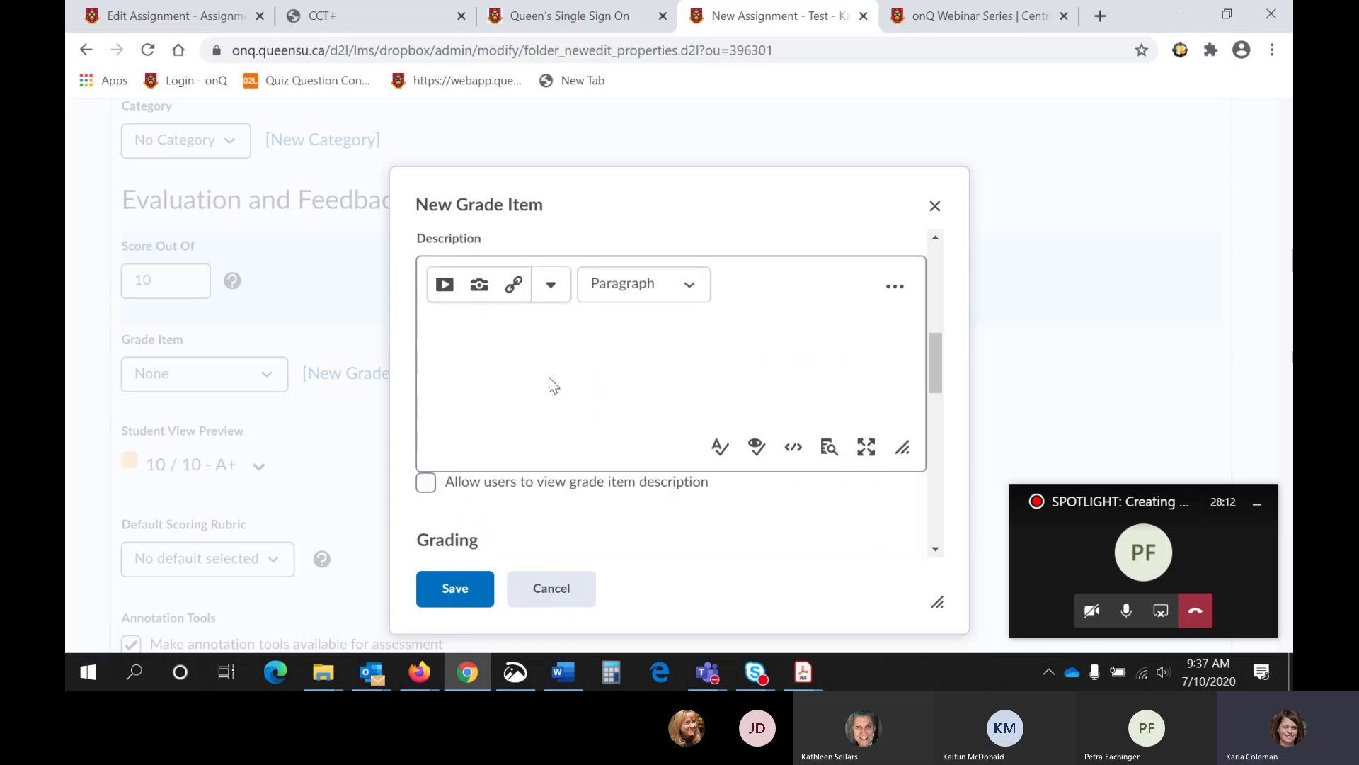
scroll(553, 384, "down", 2)
scroll(476, 425, "down", 1)
left_click(476, 425)
scroll(477, 425, "down", 1)
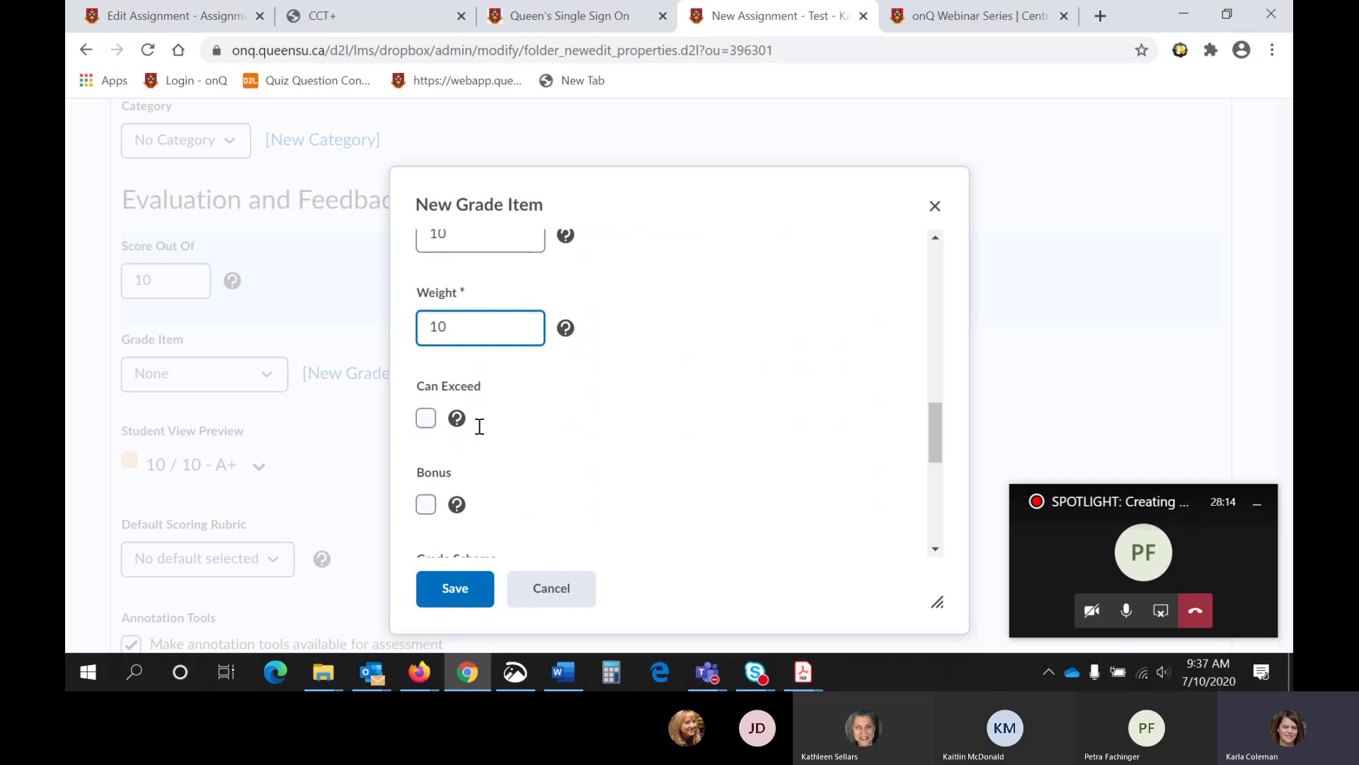
scroll(477, 426, "down", 3)
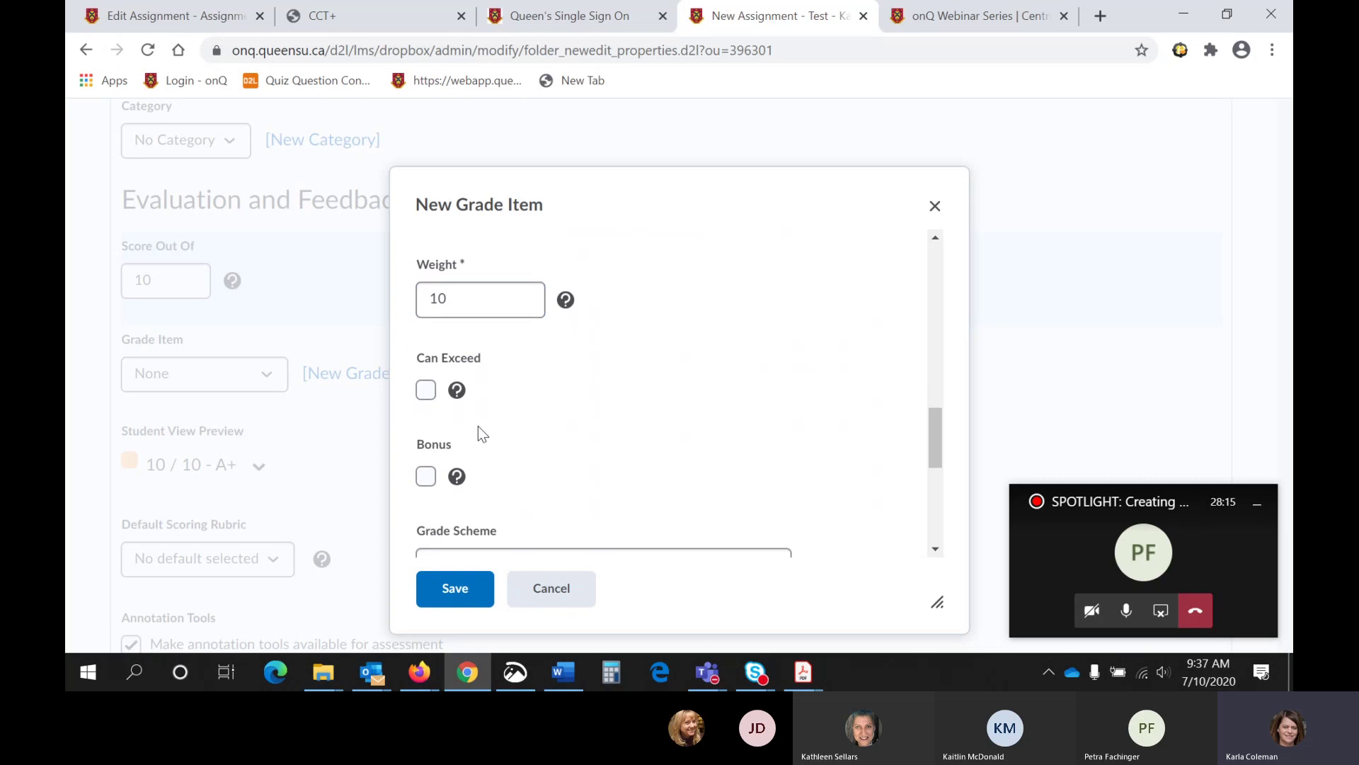
left_click(468, 594)
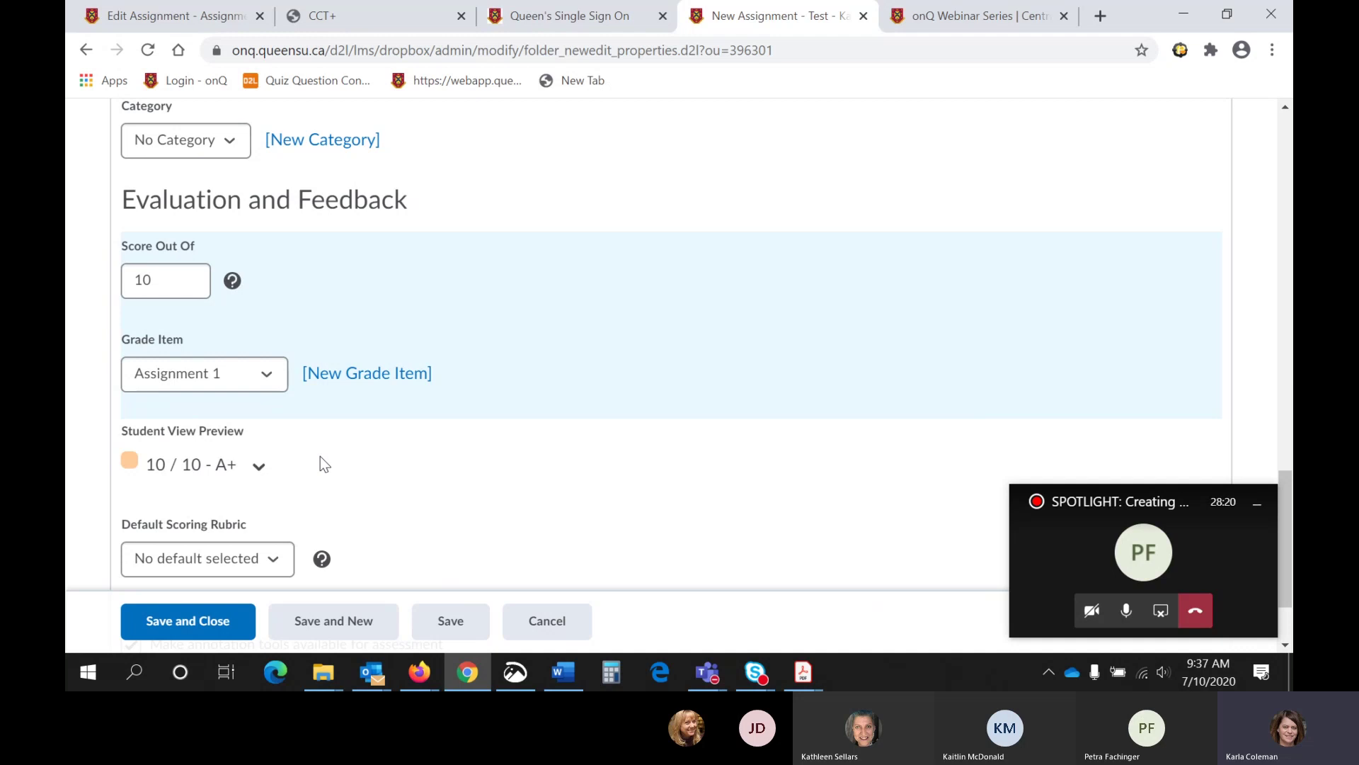
Check the rubric and annotation options, and open the assignment's restrictions at the due date and availability settings
scroll(320, 456, "down", 2)
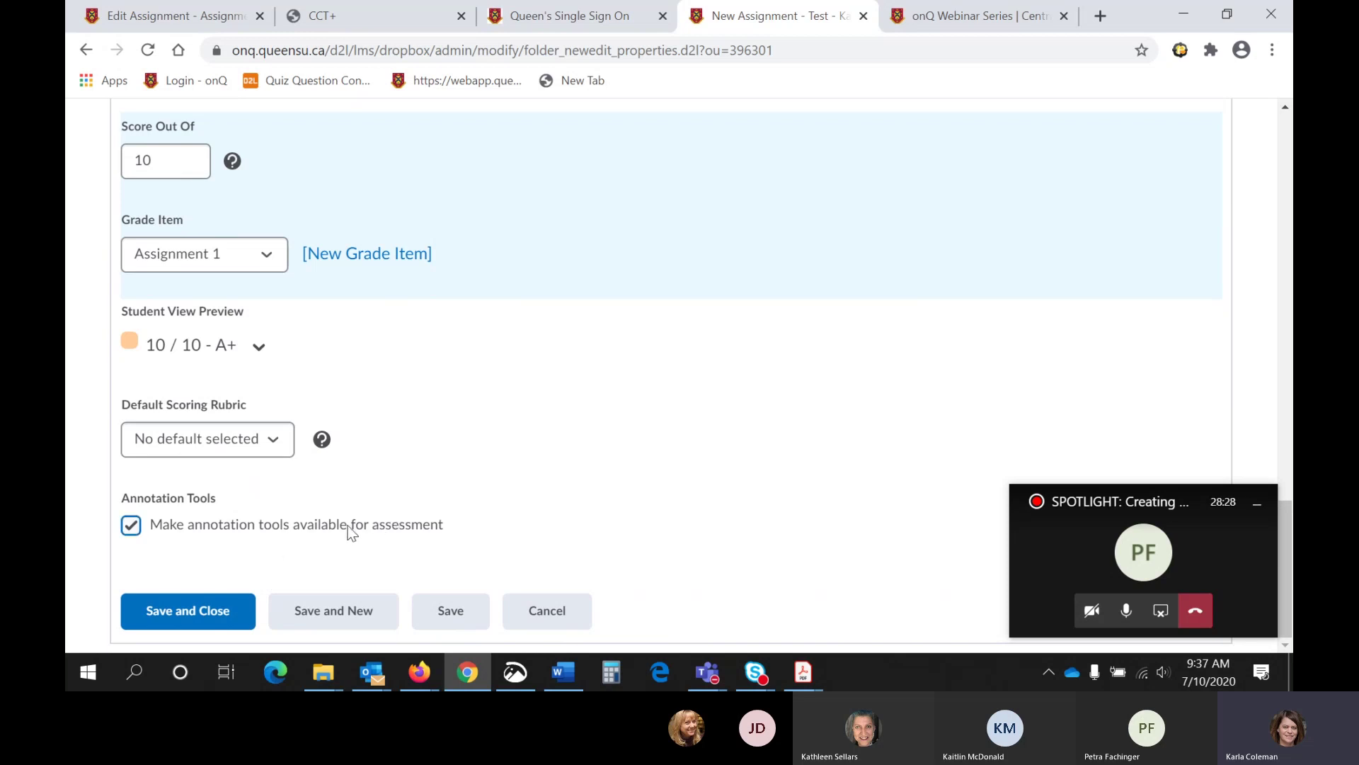
scroll(347, 525, "up", 5)
scroll(346, 526, "up", 10)
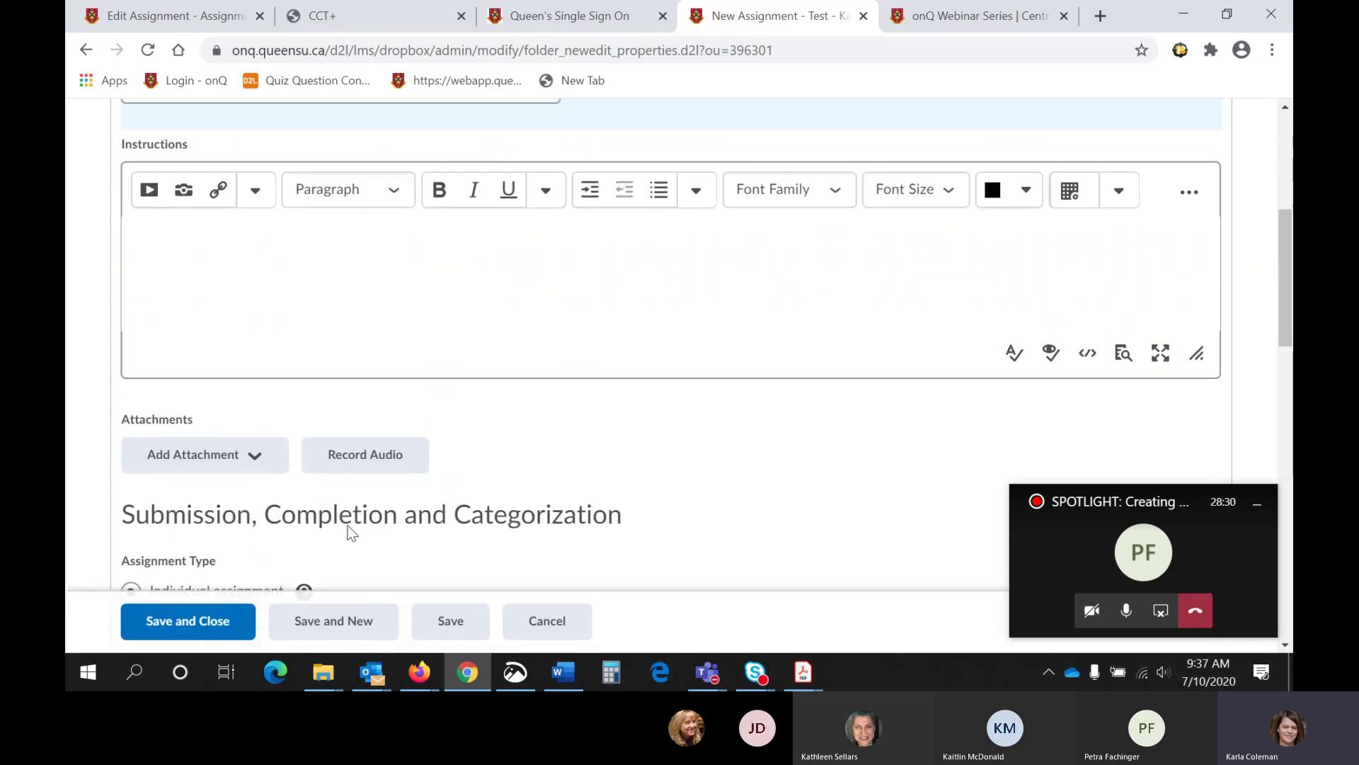
left_click(347, 393)
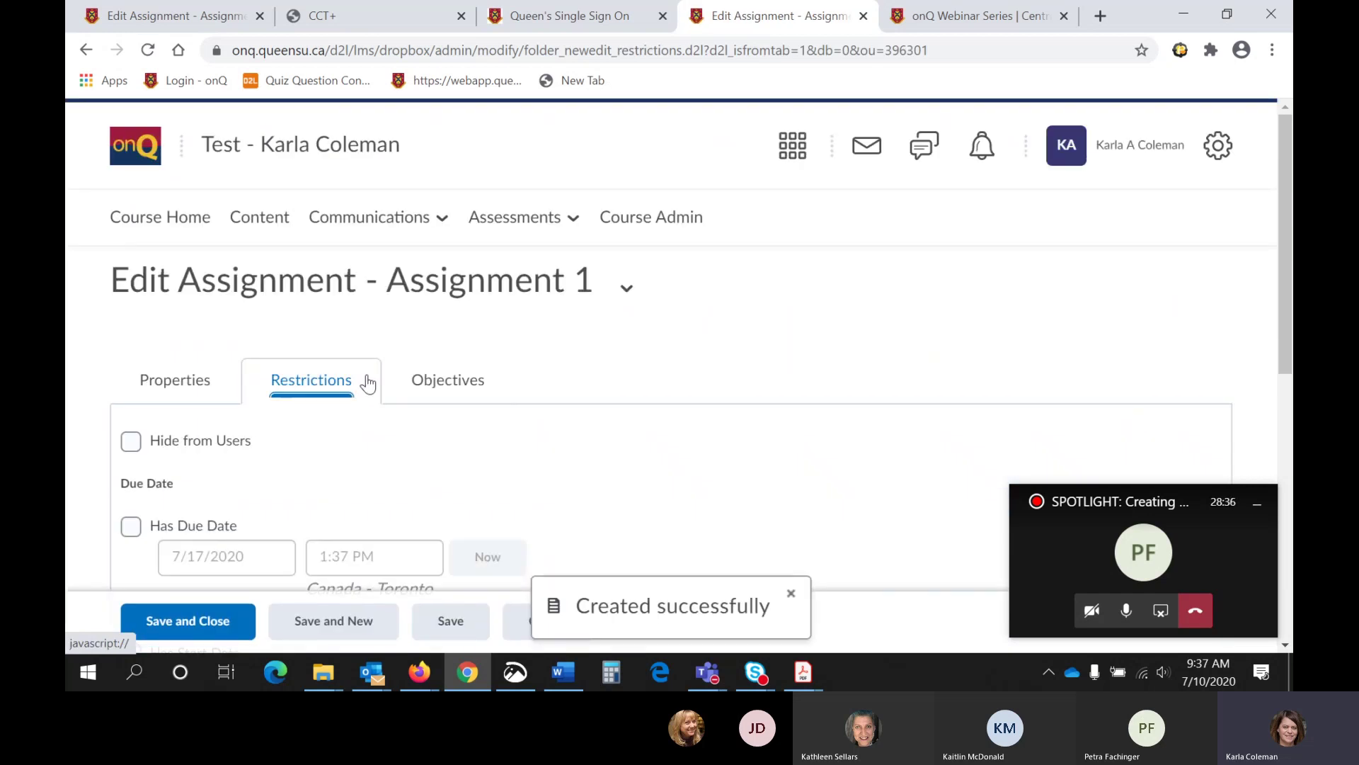
scroll(368, 383, "down", 1)
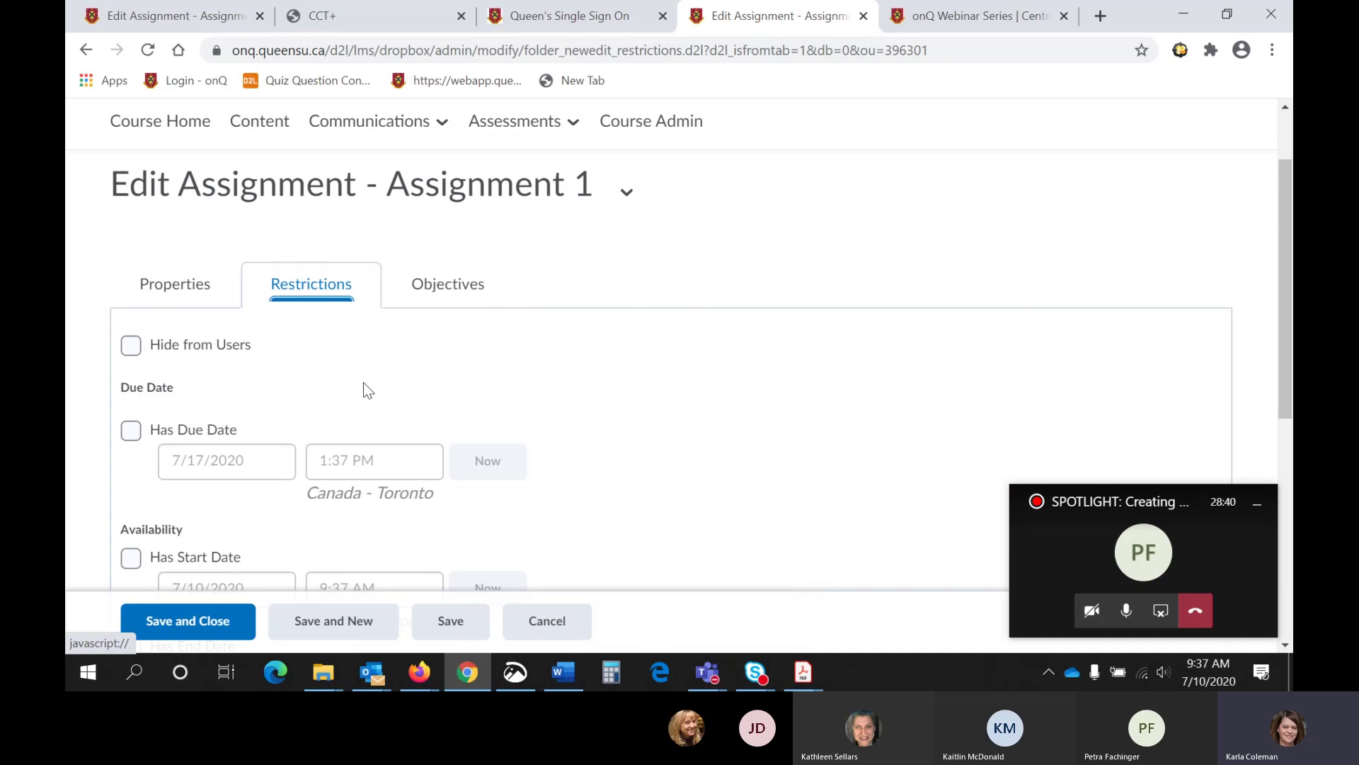
scroll(363, 382, "down", 1)
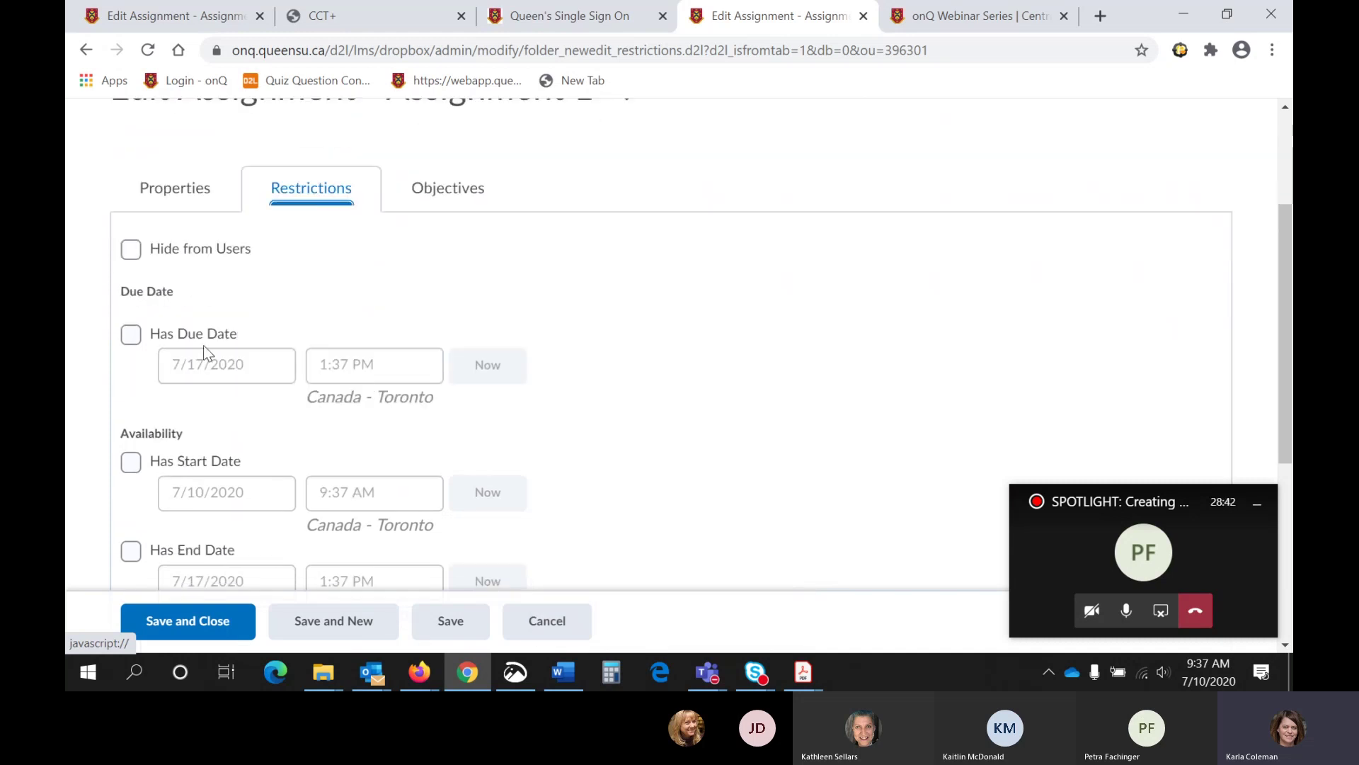
Enable the due date of 7/17/2020 at 1:37 PM and the start date of 7/10/2020 at 9:37 AM, leaving the end date disabled
left_click(132, 334)
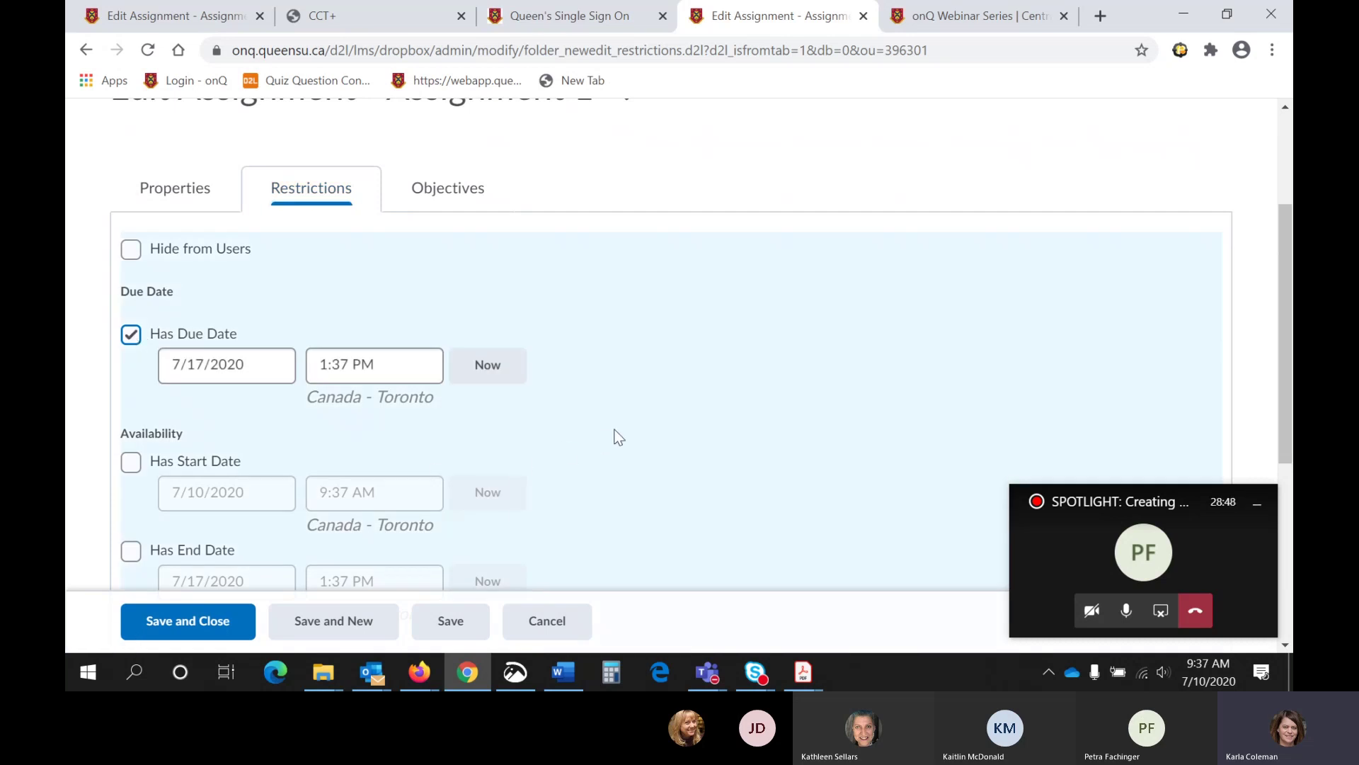
scroll(615, 432, "down", 1)
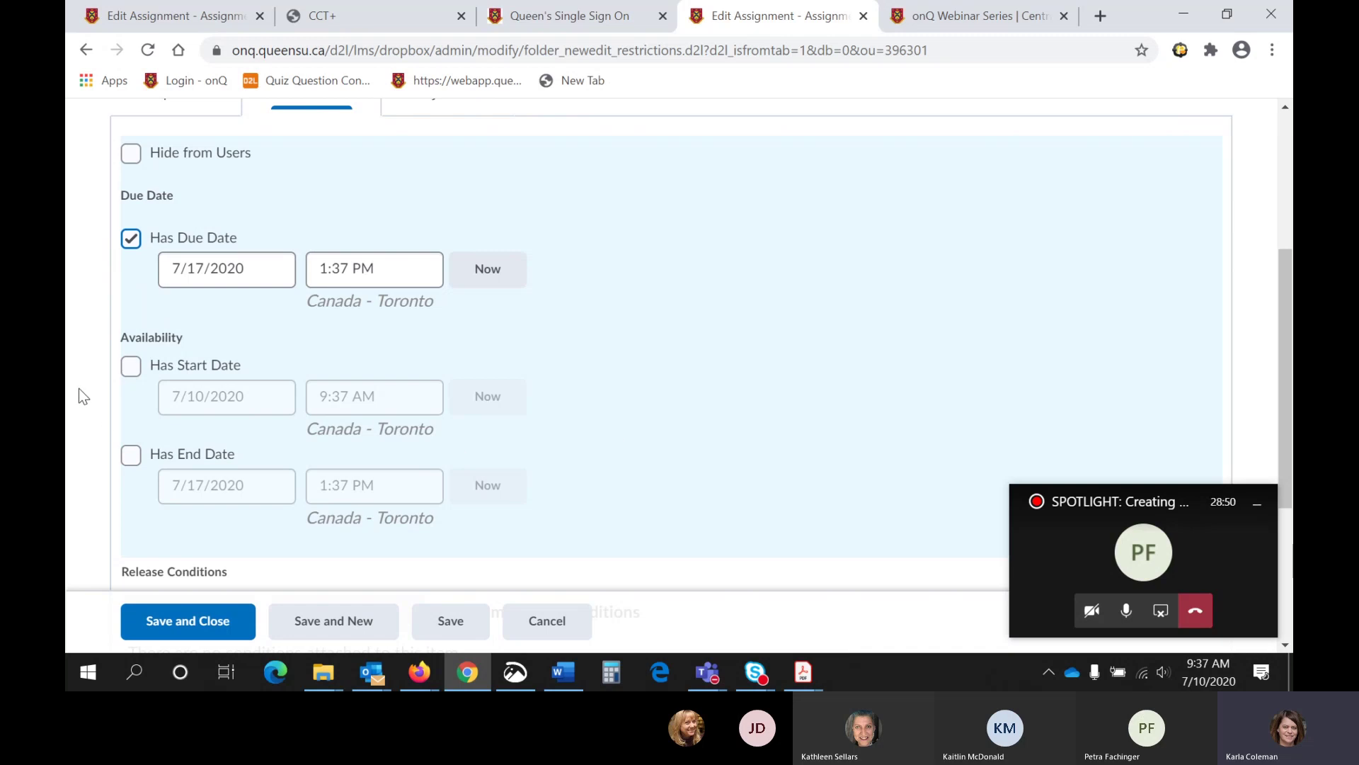
left_click(138, 367)
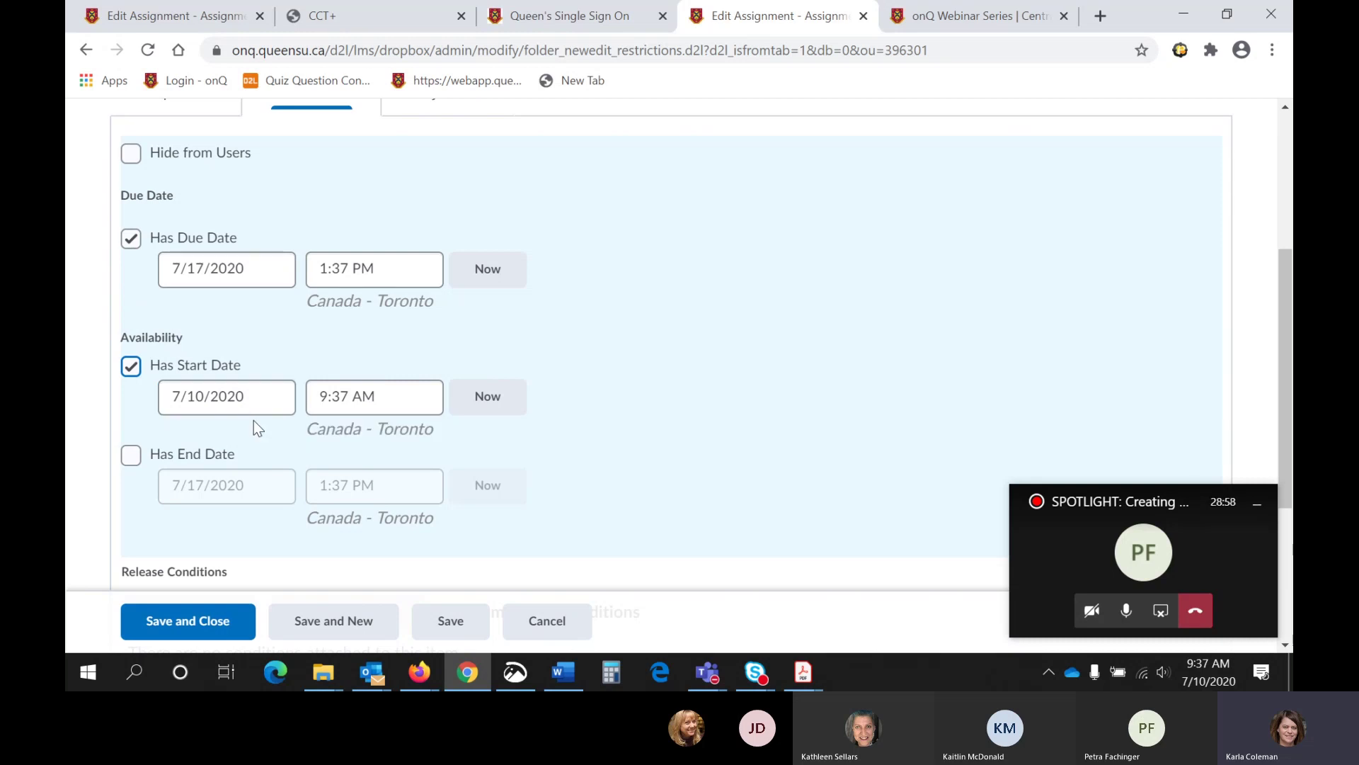
scroll(226, 436, "down", 1)
left_click(129, 365)
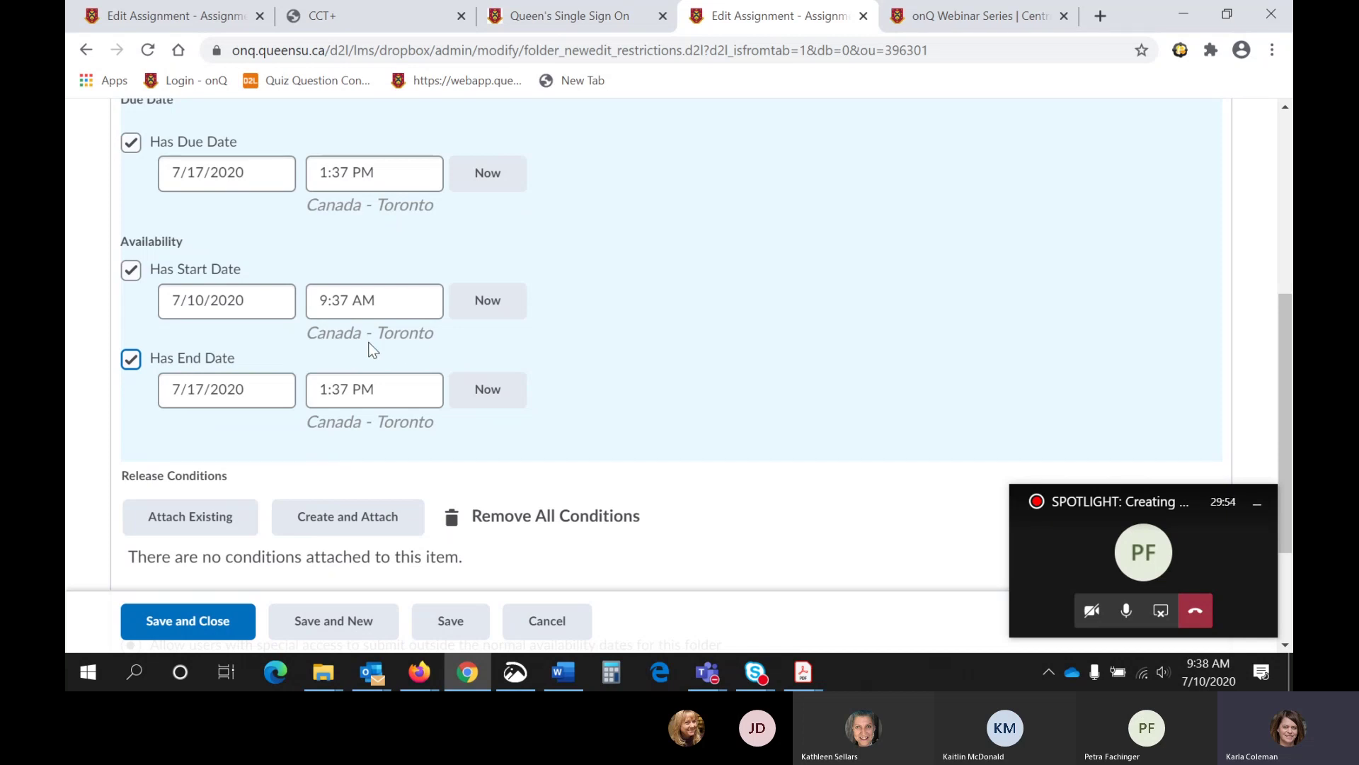
left_click(132, 361)
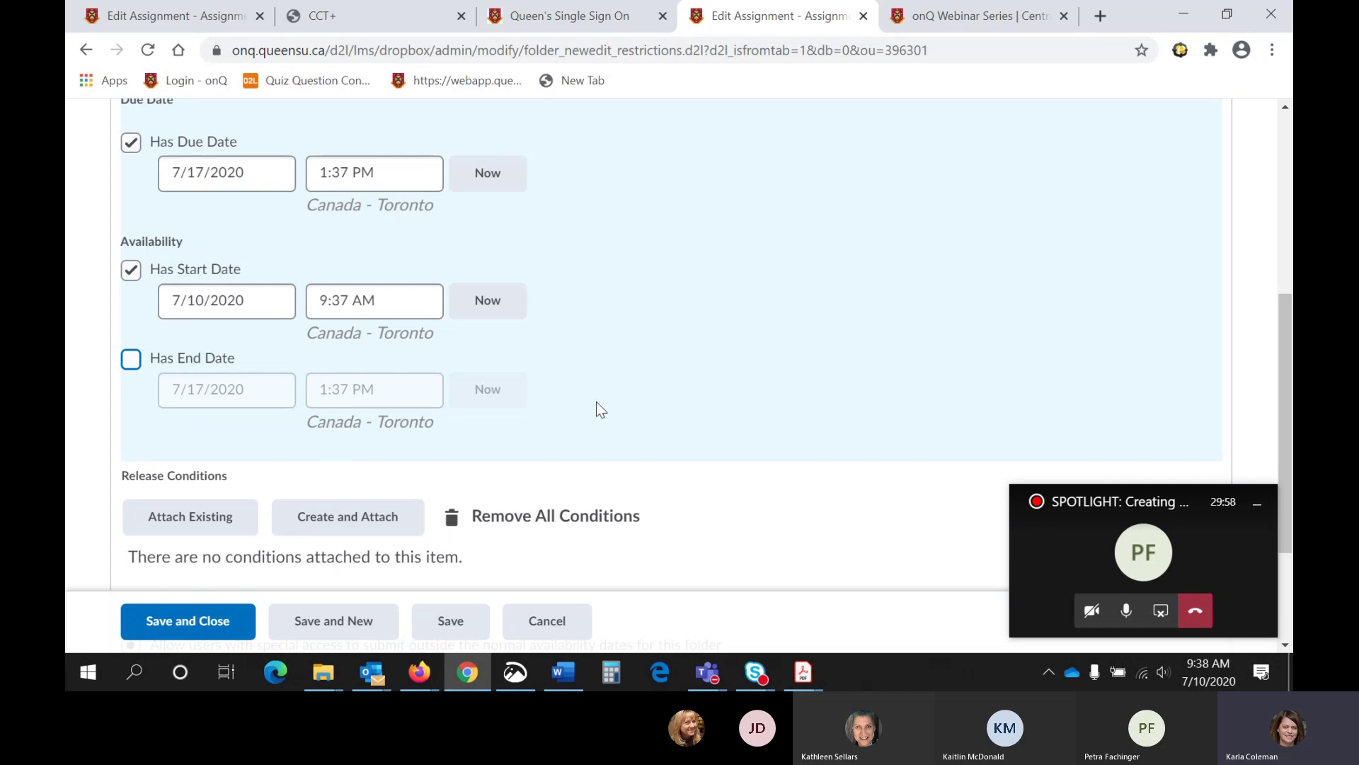
Review the condition types offered for a new release condition, and cancel without attaching one
scroll(596, 402, "down", 3)
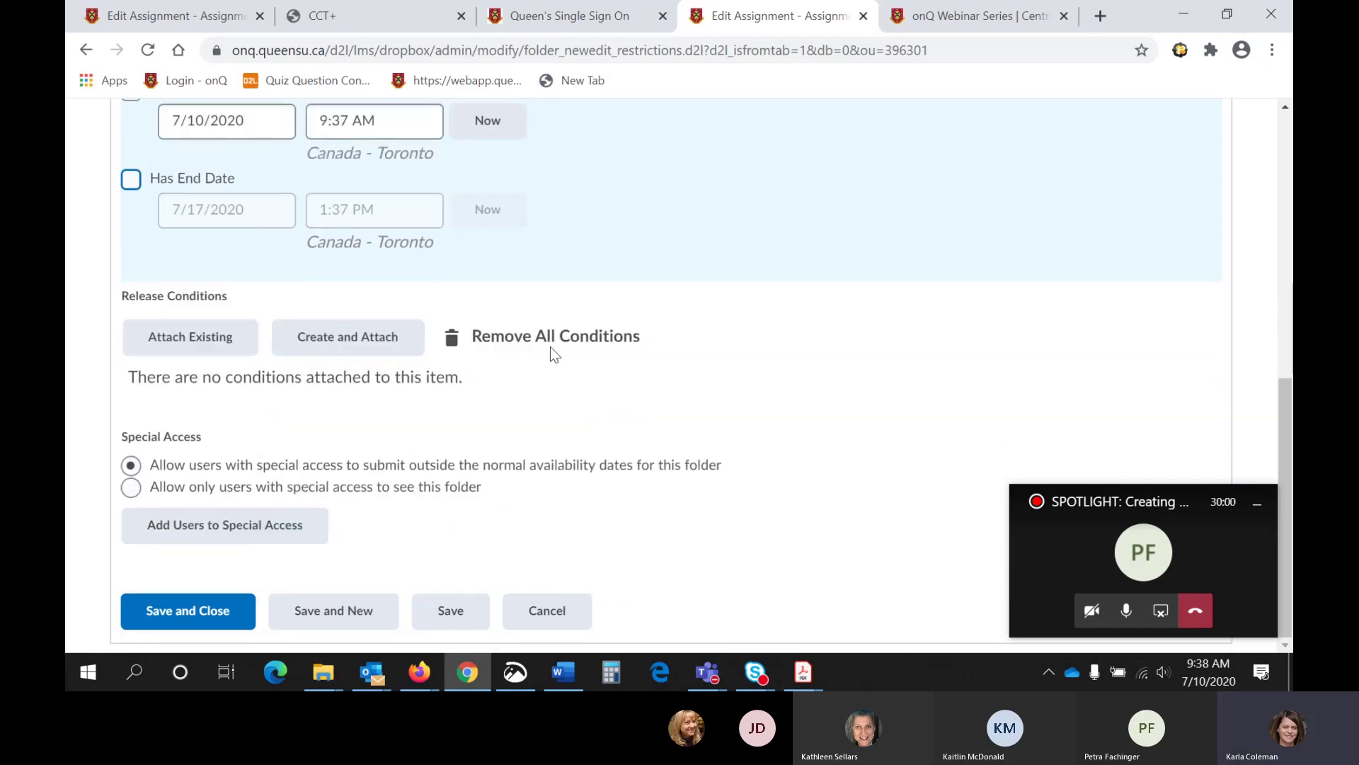
left_click(381, 337)
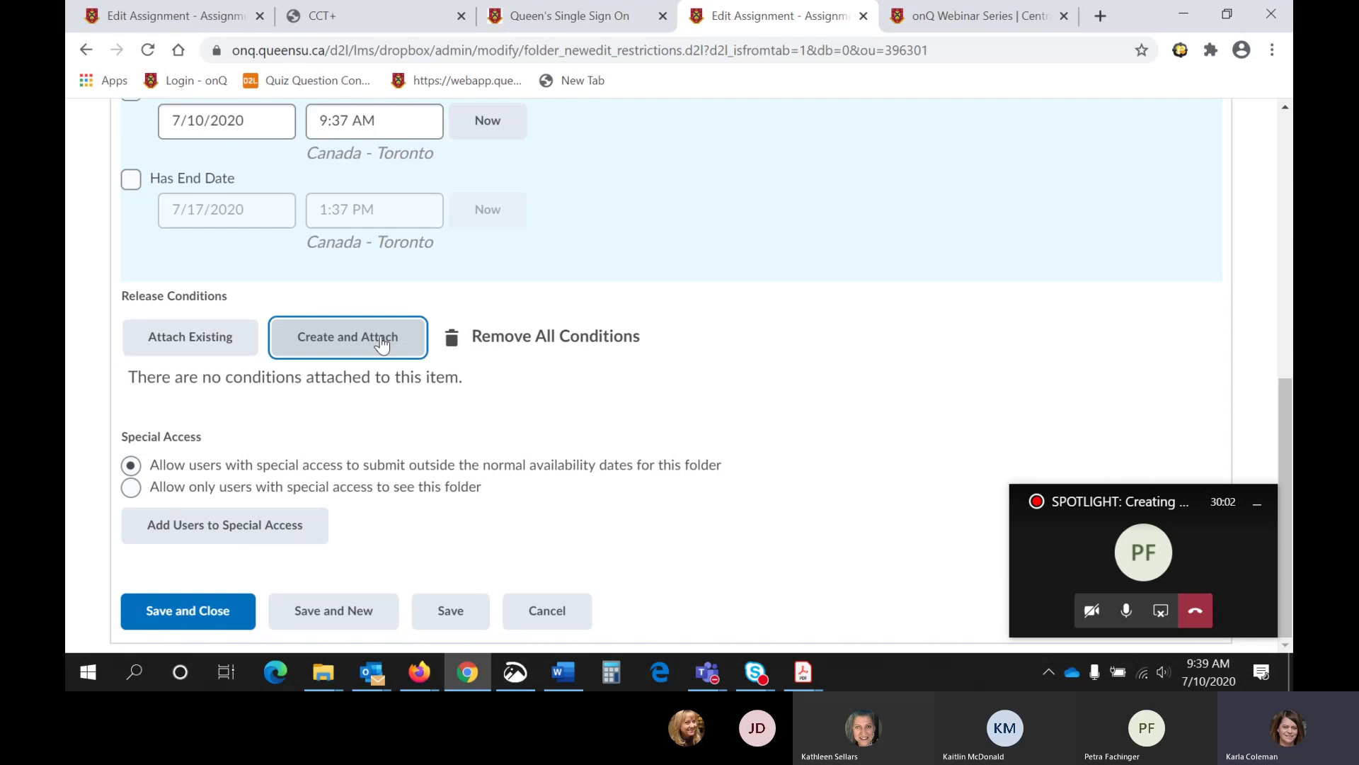
left_click(456, 316)
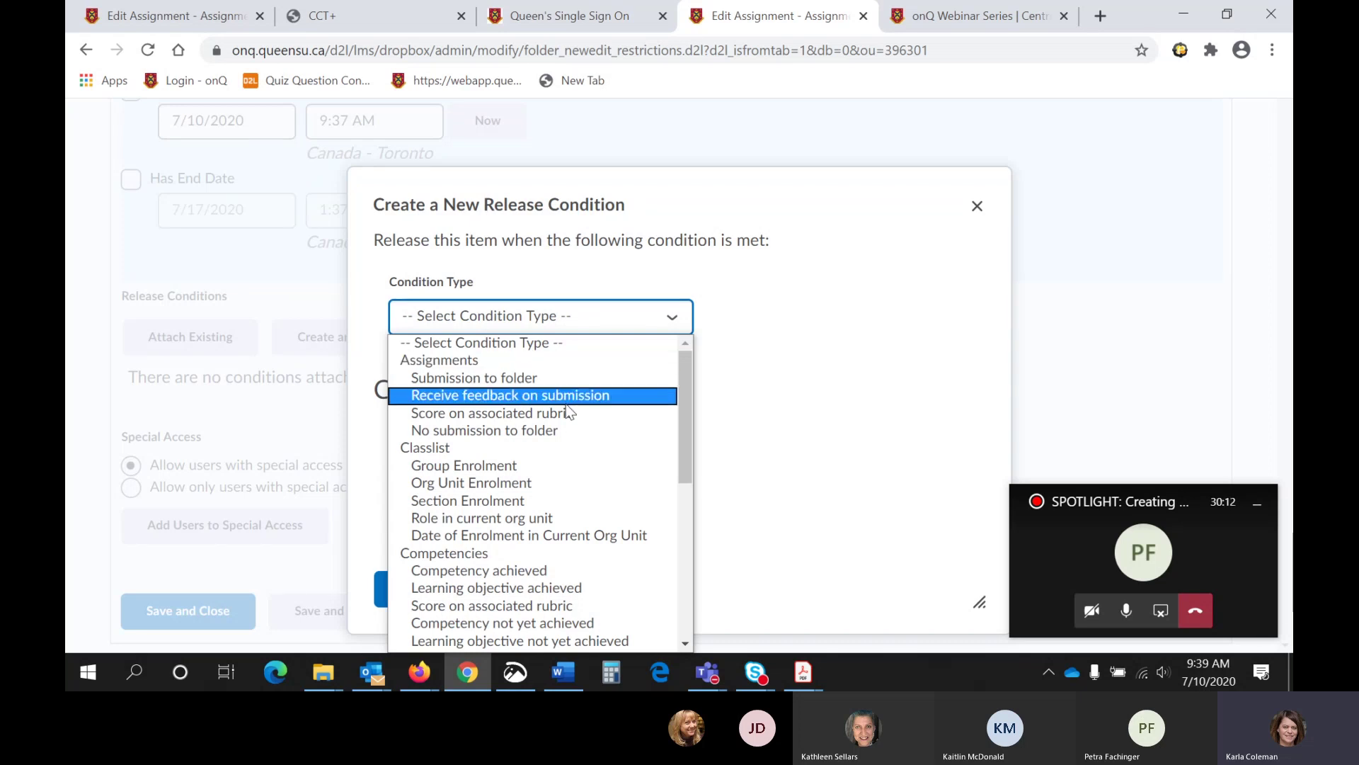
left_click(804, 393)
left_click(555, 594)
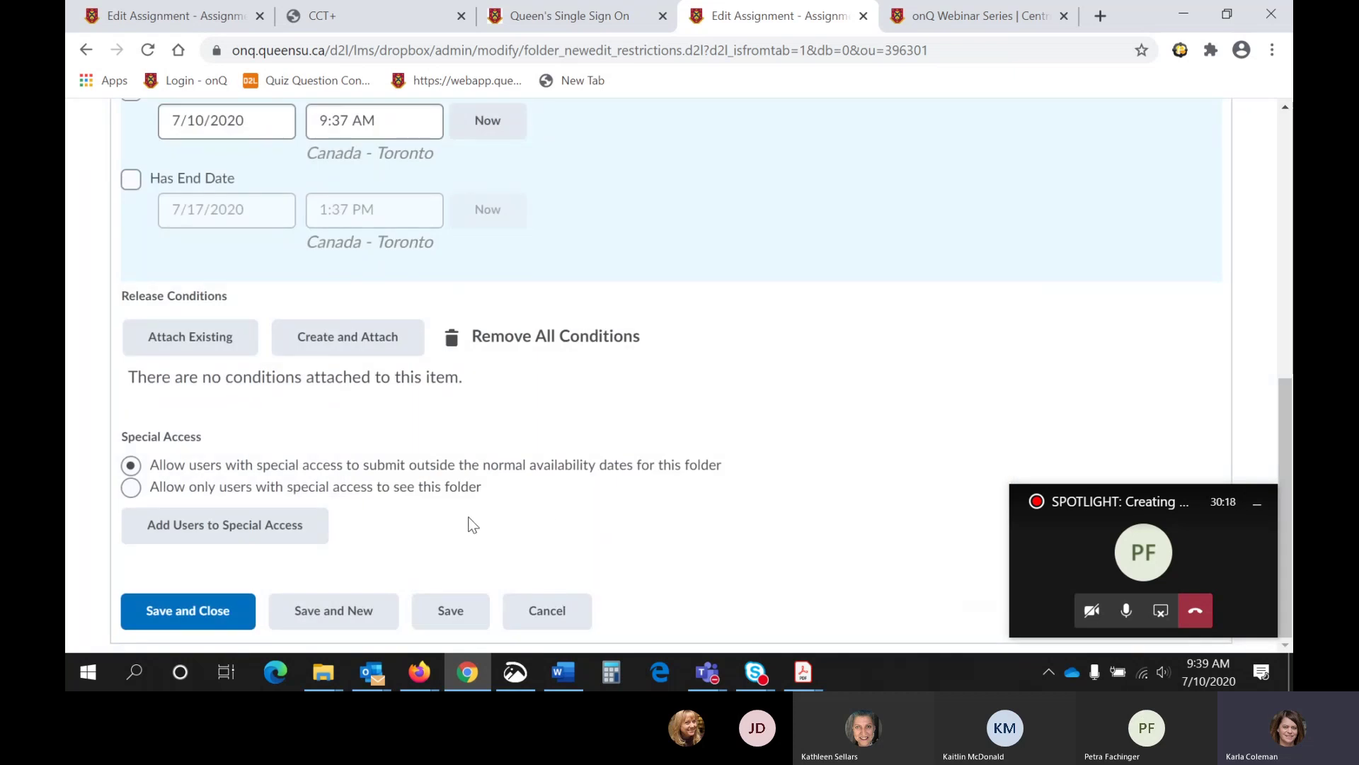
Start adding users to the assignment's special access, and select the first student in the user list
left_click(224, 531)
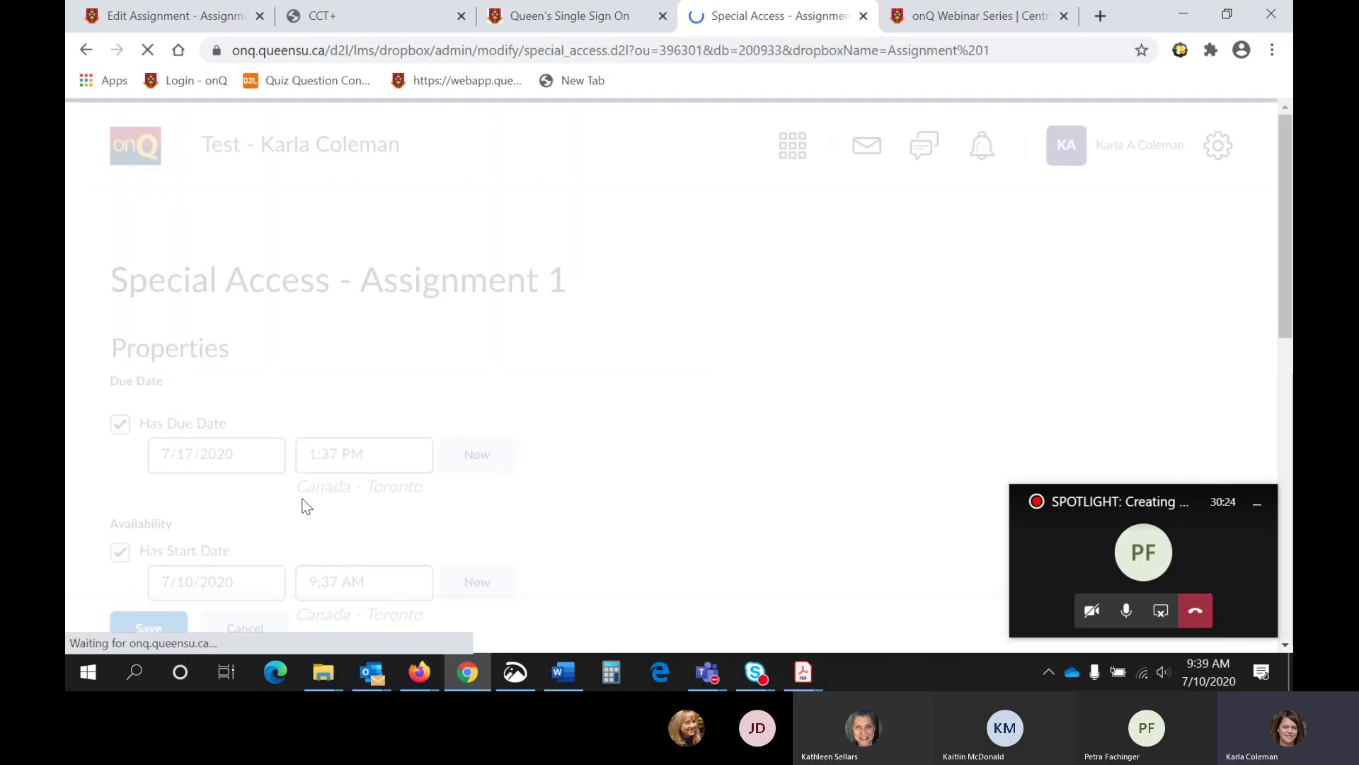
scroll(658, 404, "down", 3)
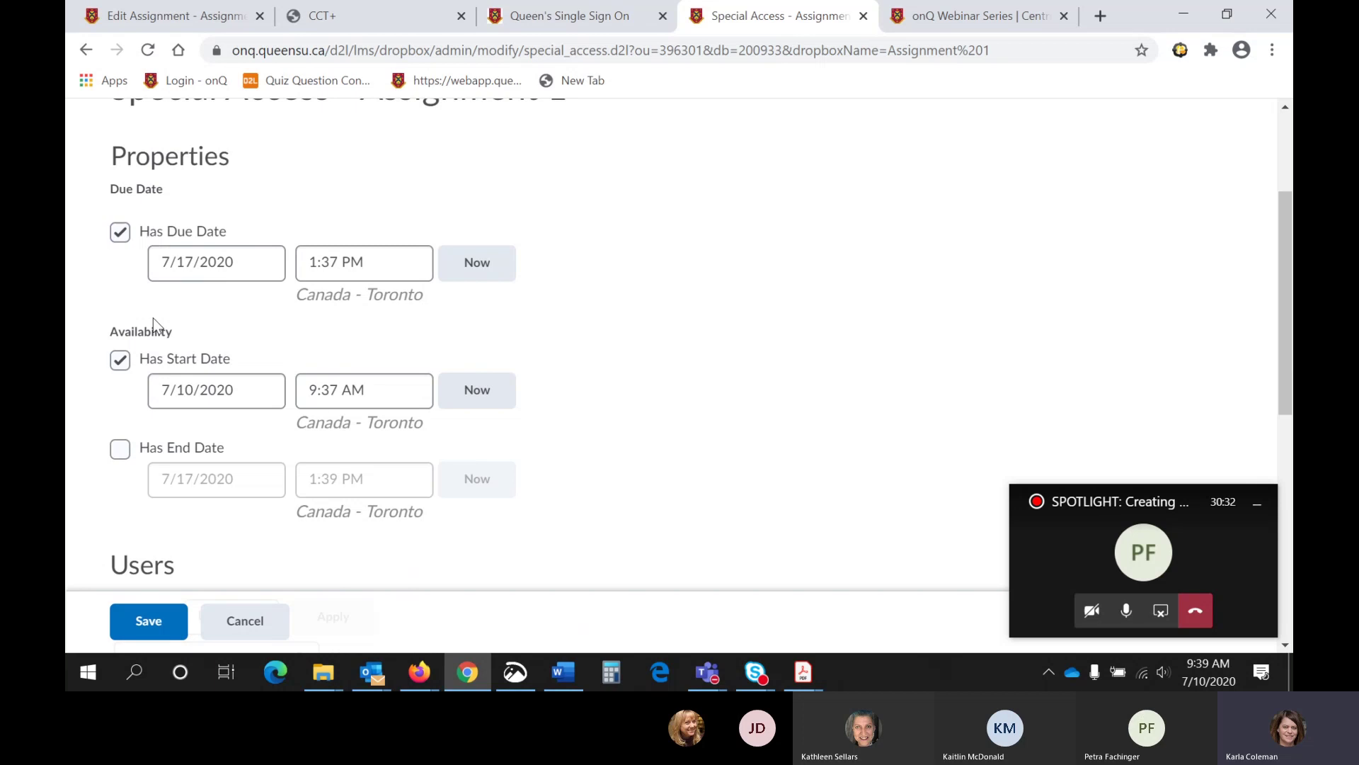
left_click(174, 386)
scroll(450, 354, "down", 3)
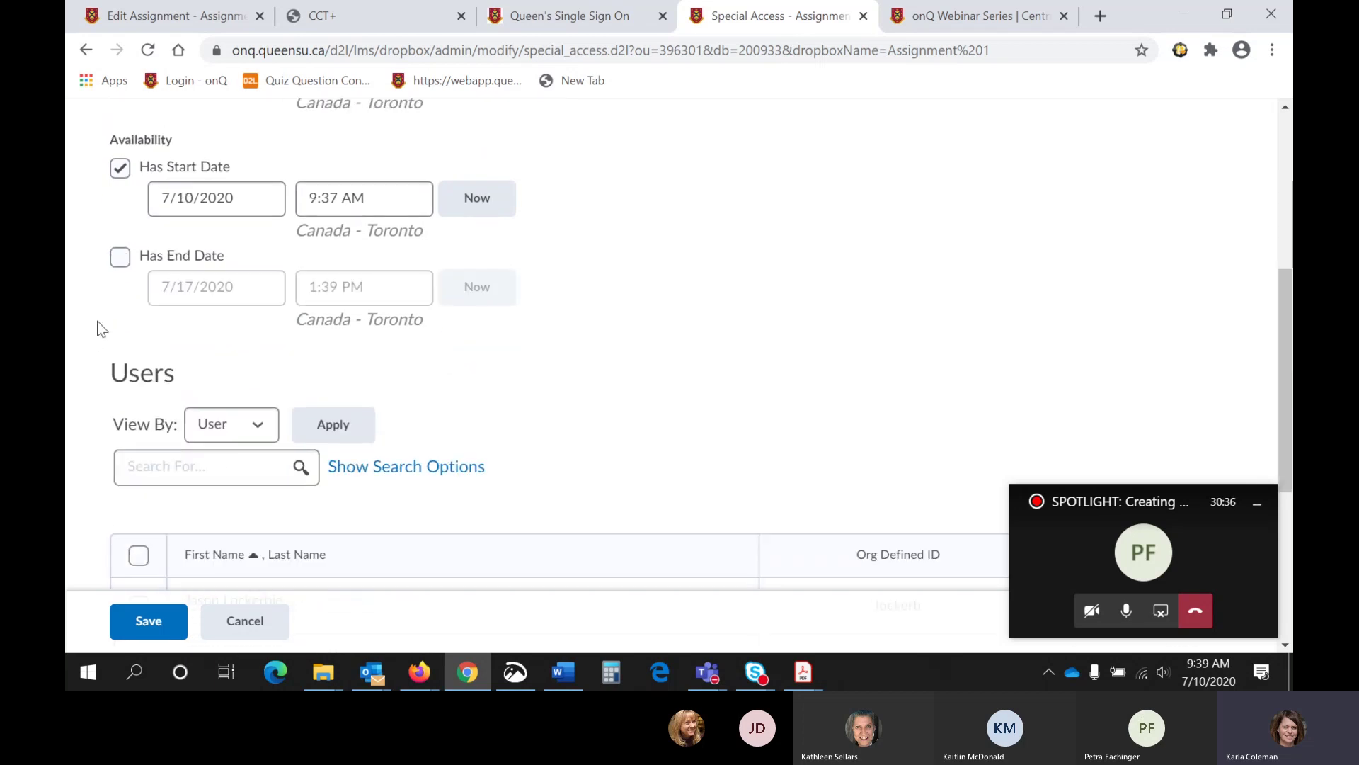
scroll(106, 326, "down", 4)
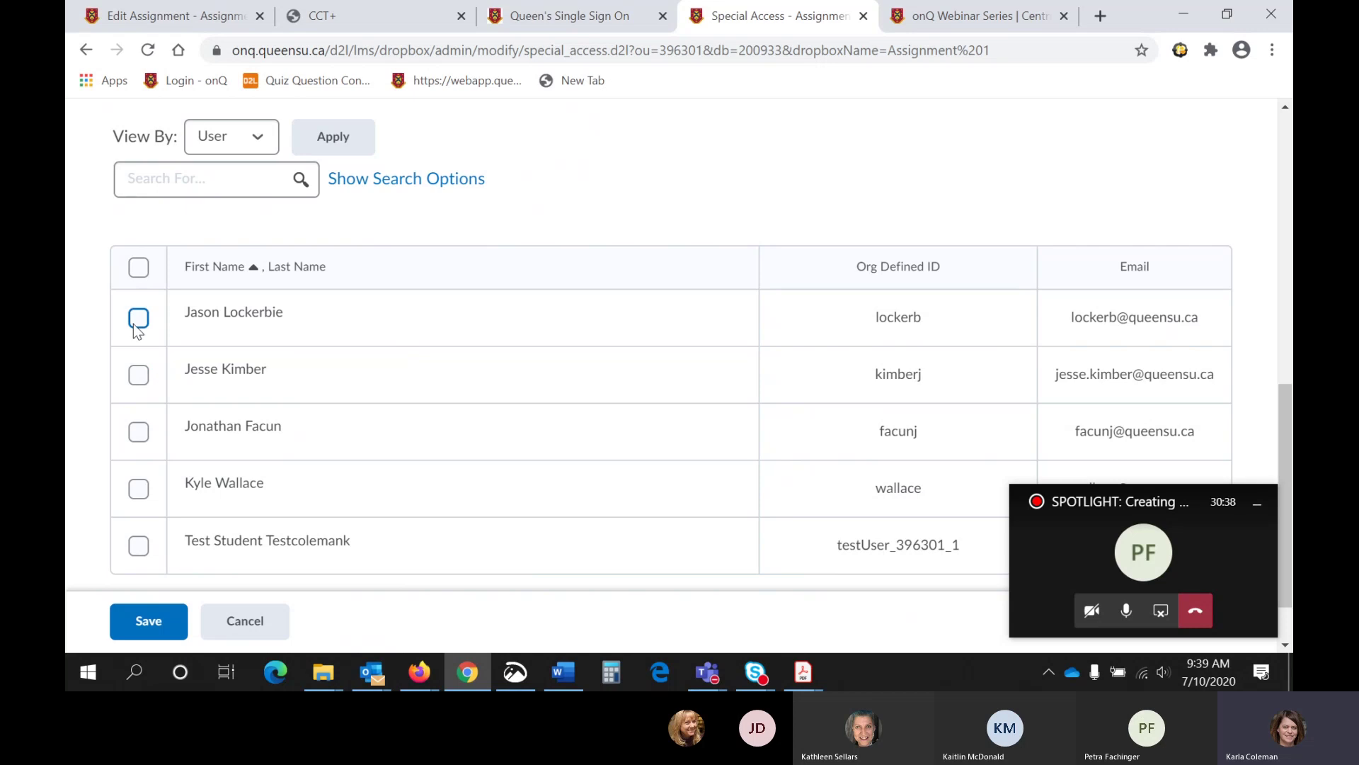
left_click(138, 319)
Set the special access due time to 2:30 PM, and save the special access
scroll(134, 320, "up", 6)
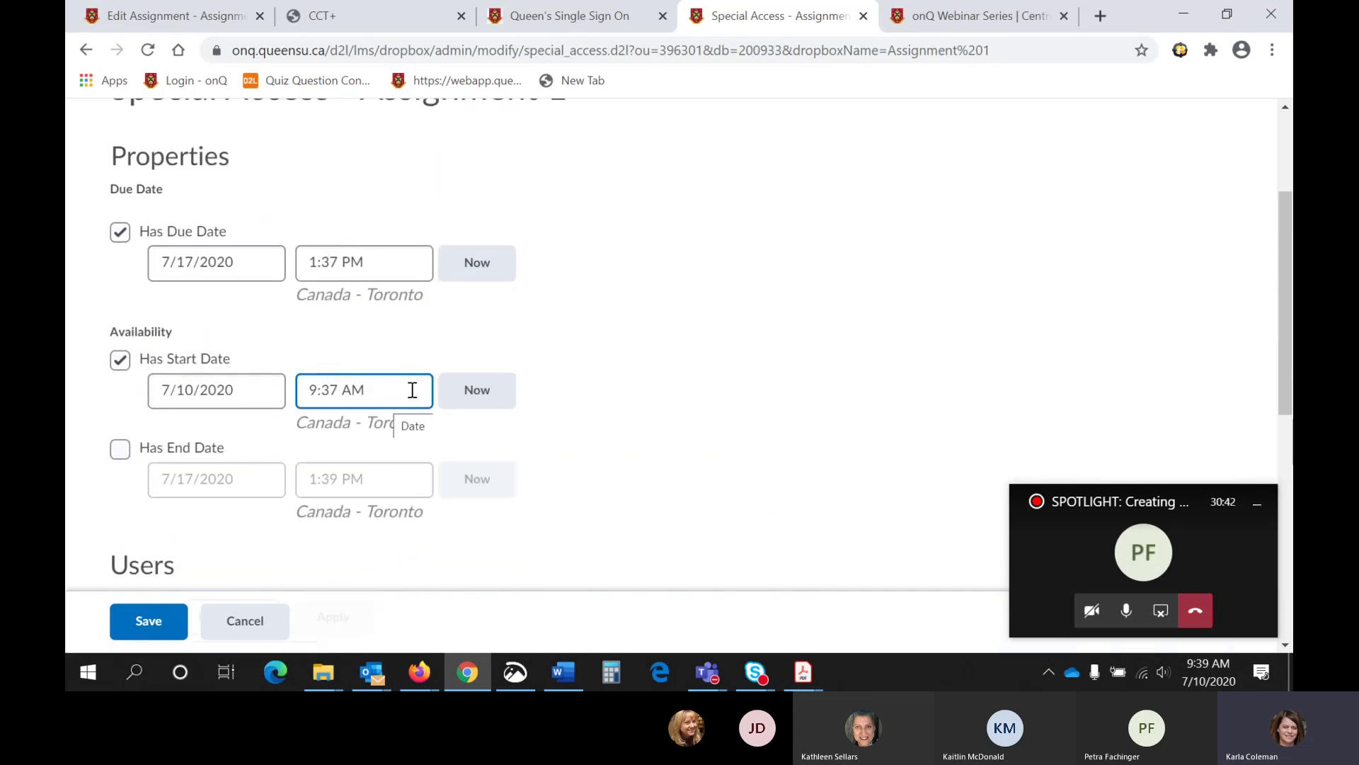
left_click(397, 267)
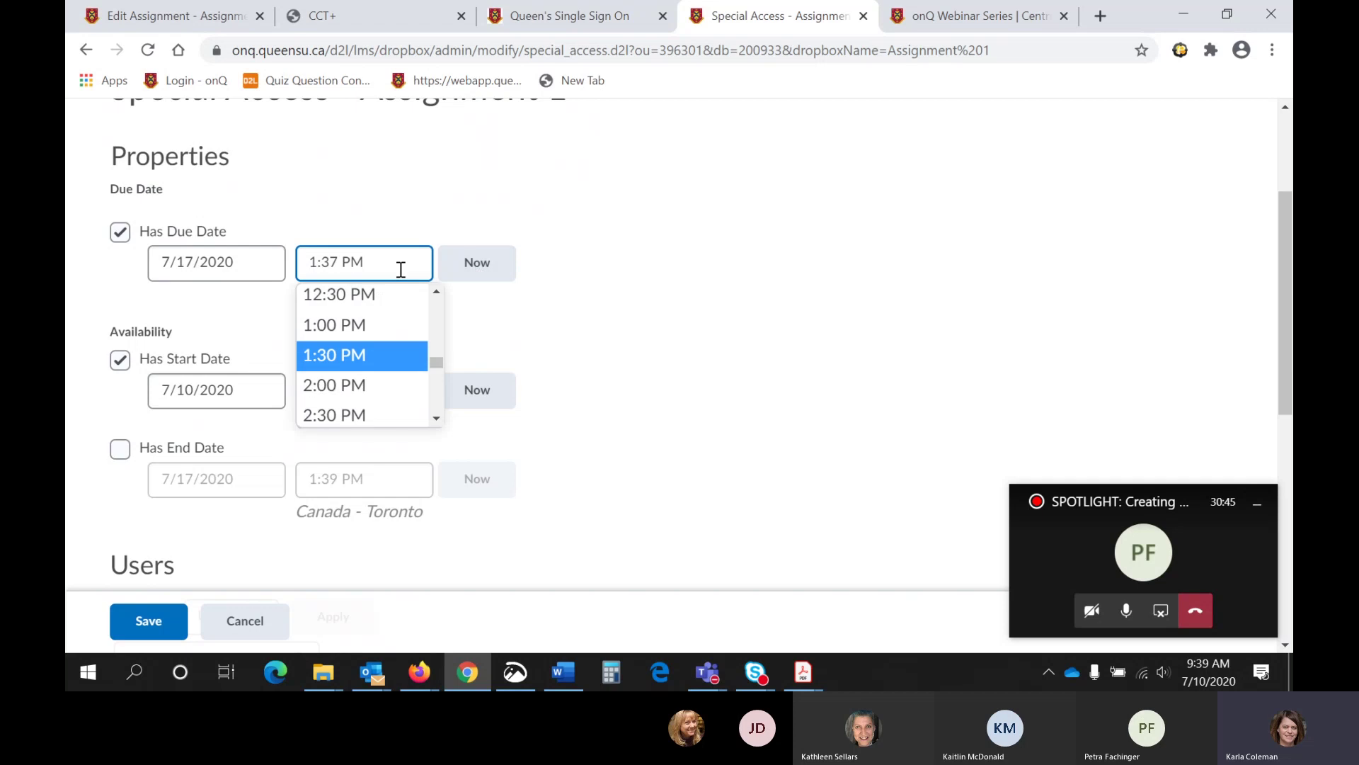
left_click(364, 414)
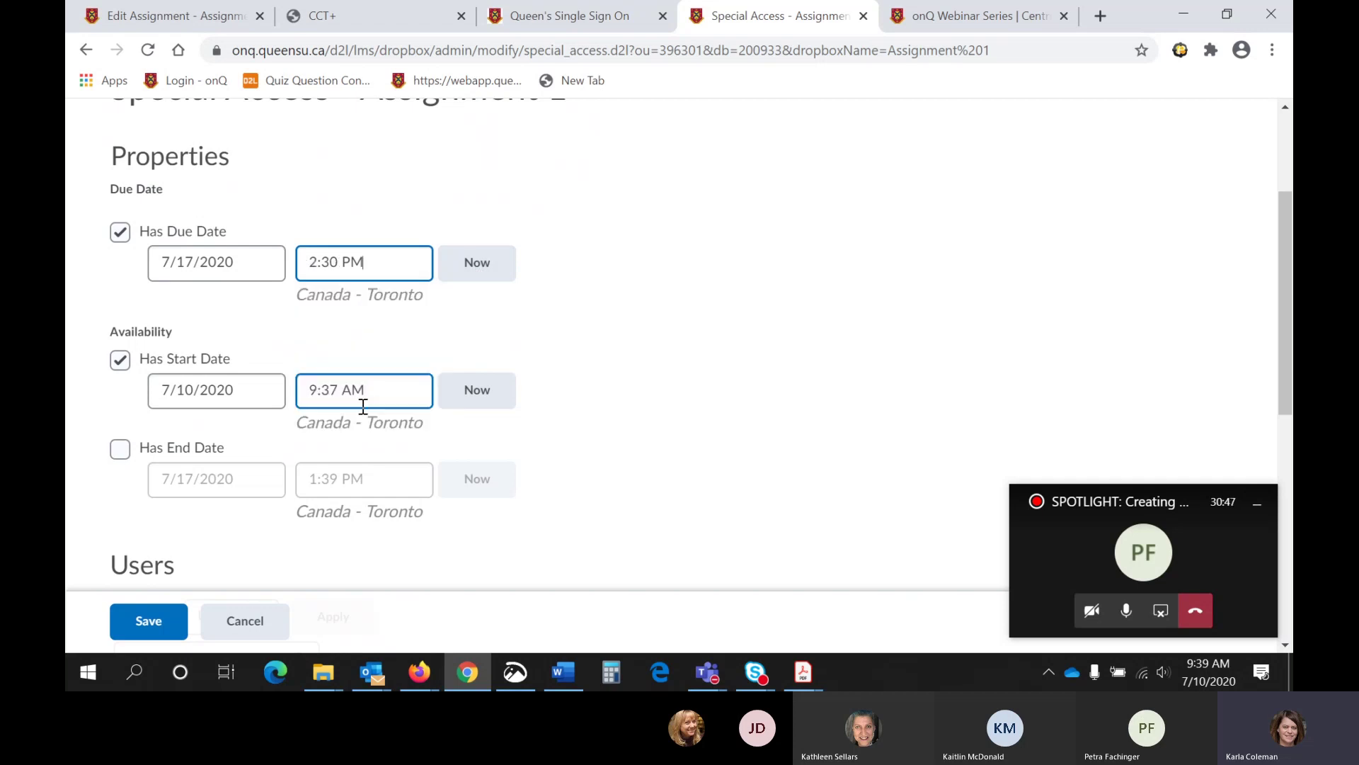
left_click(149, 630)
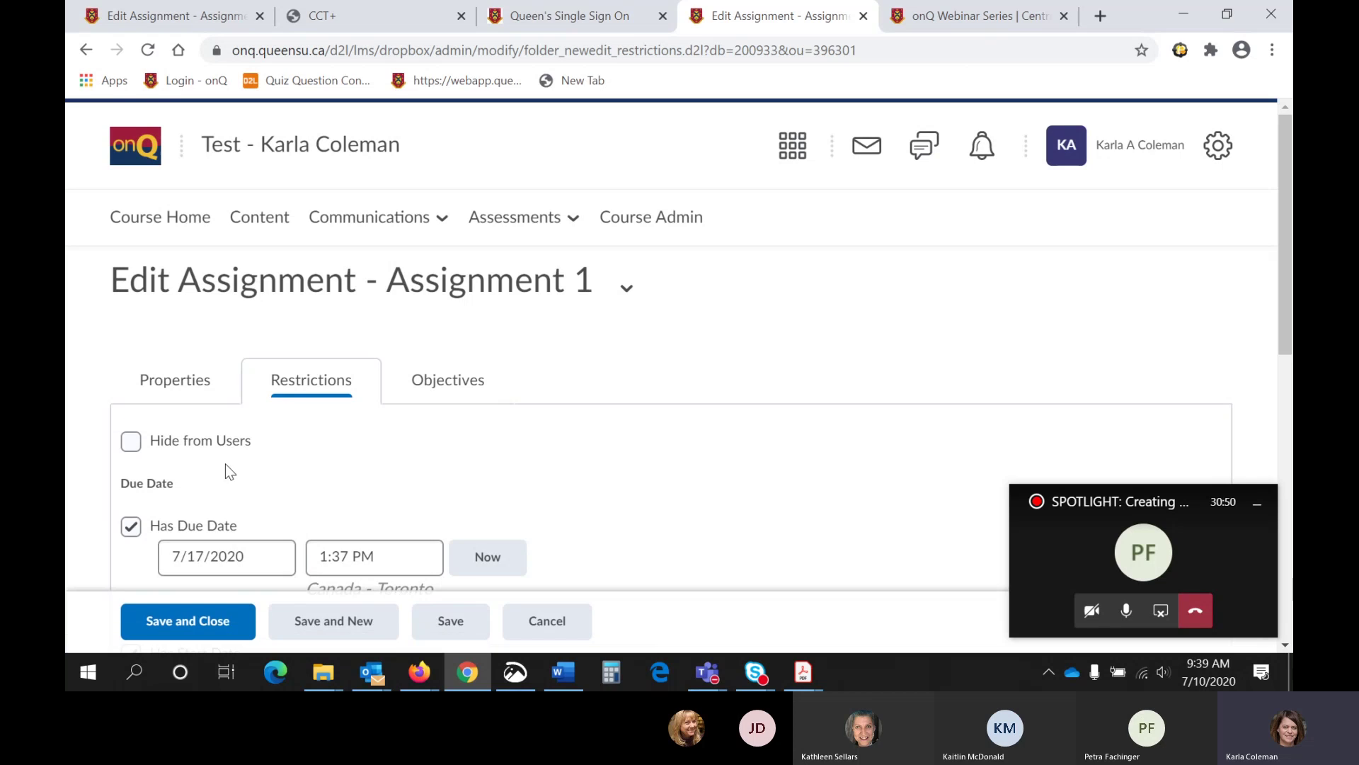
Check the student's special access entry and the date settings in the assignment's restrictions
scroll(226, 464, "down", 5)
scroll(225, 465, "down", 1)
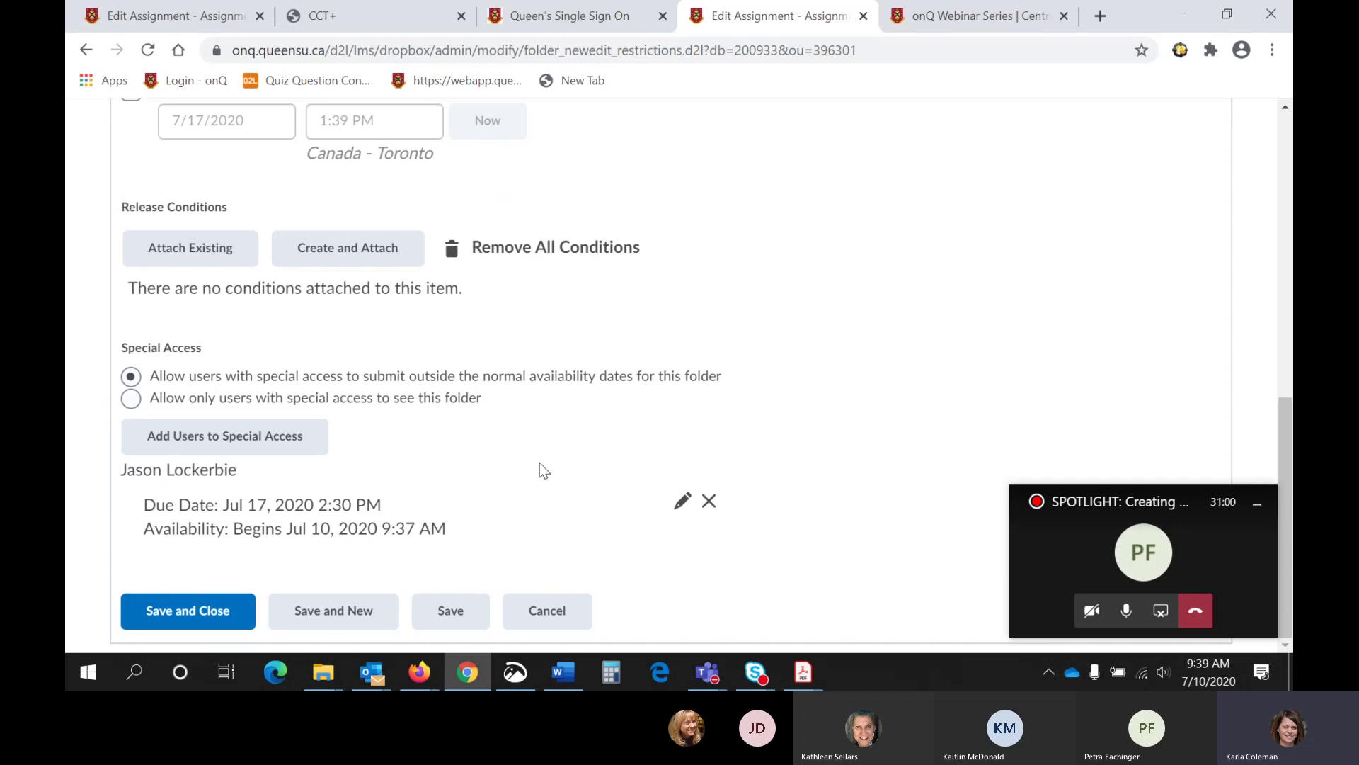
scroll(547, 451, "up", 10)
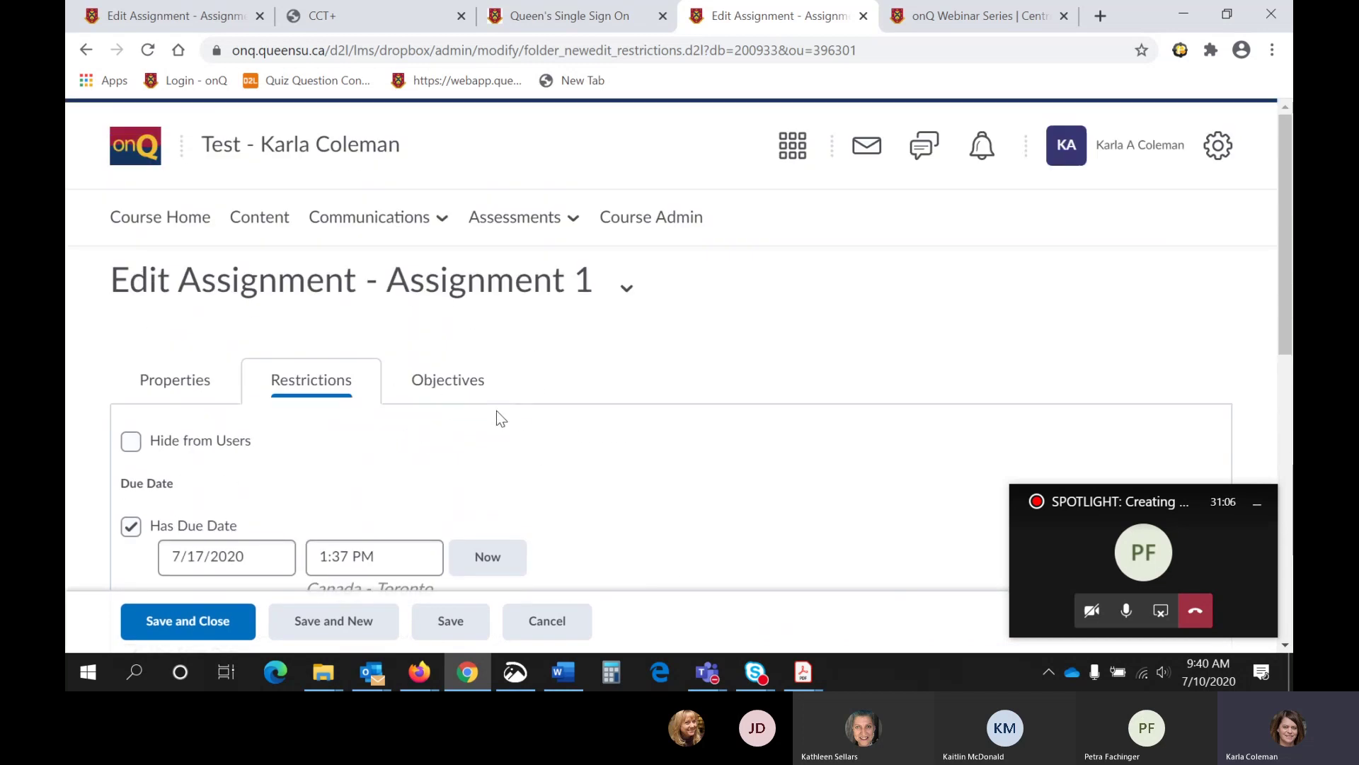
scroll(502, 419, "down", 3)
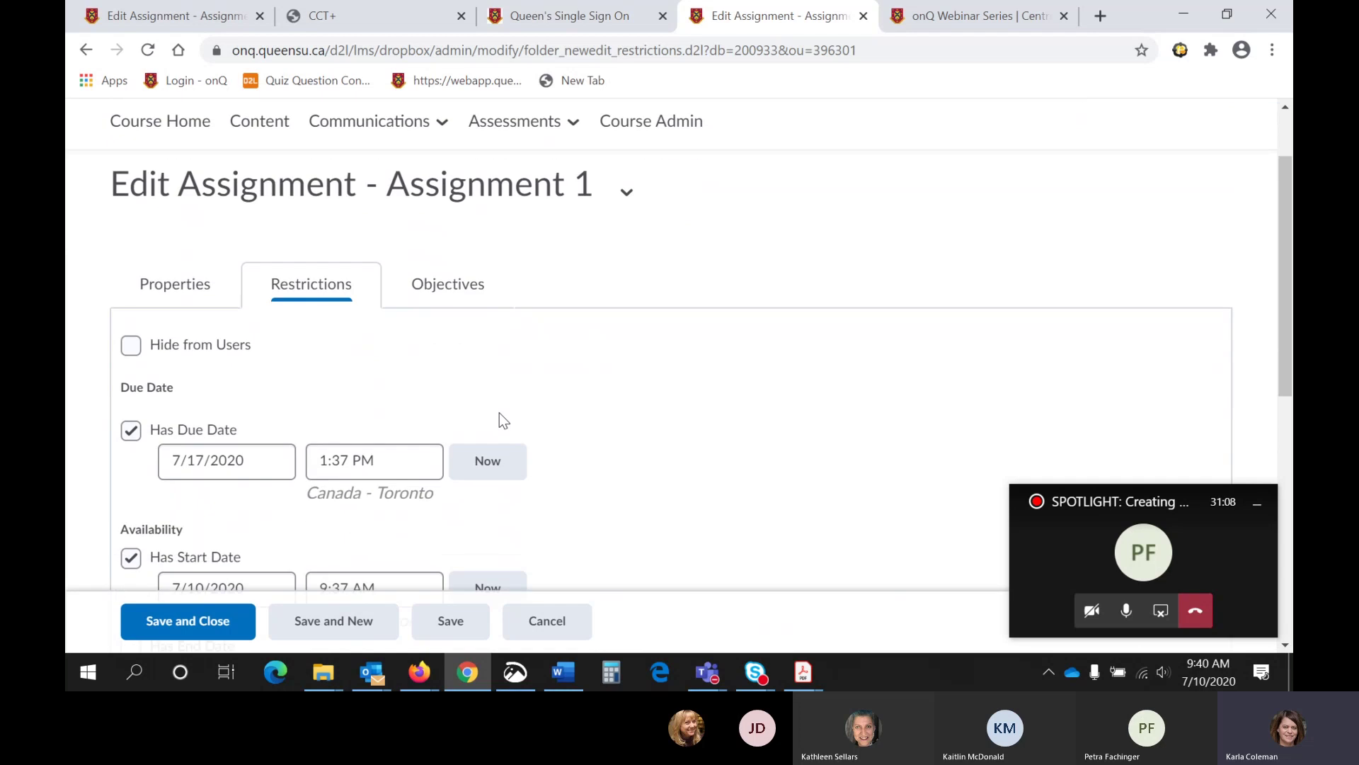
scroll(505, 421, "up", 2)
Review the assignment's properties from the submission settings through the score and grade item, and save and close the assignment
left_click(180, 291)
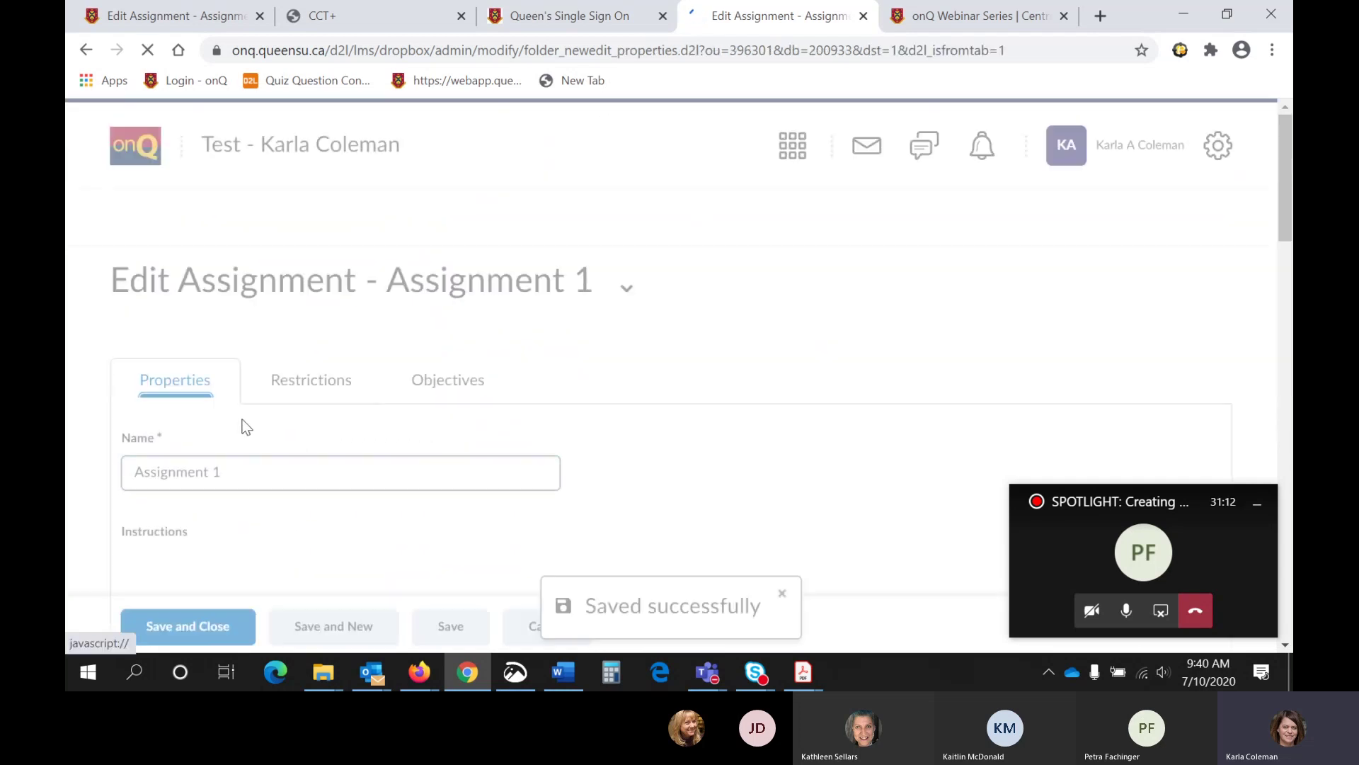
scroll(258, 461, "down", 5)
scroll(257, 461, "down", 5)
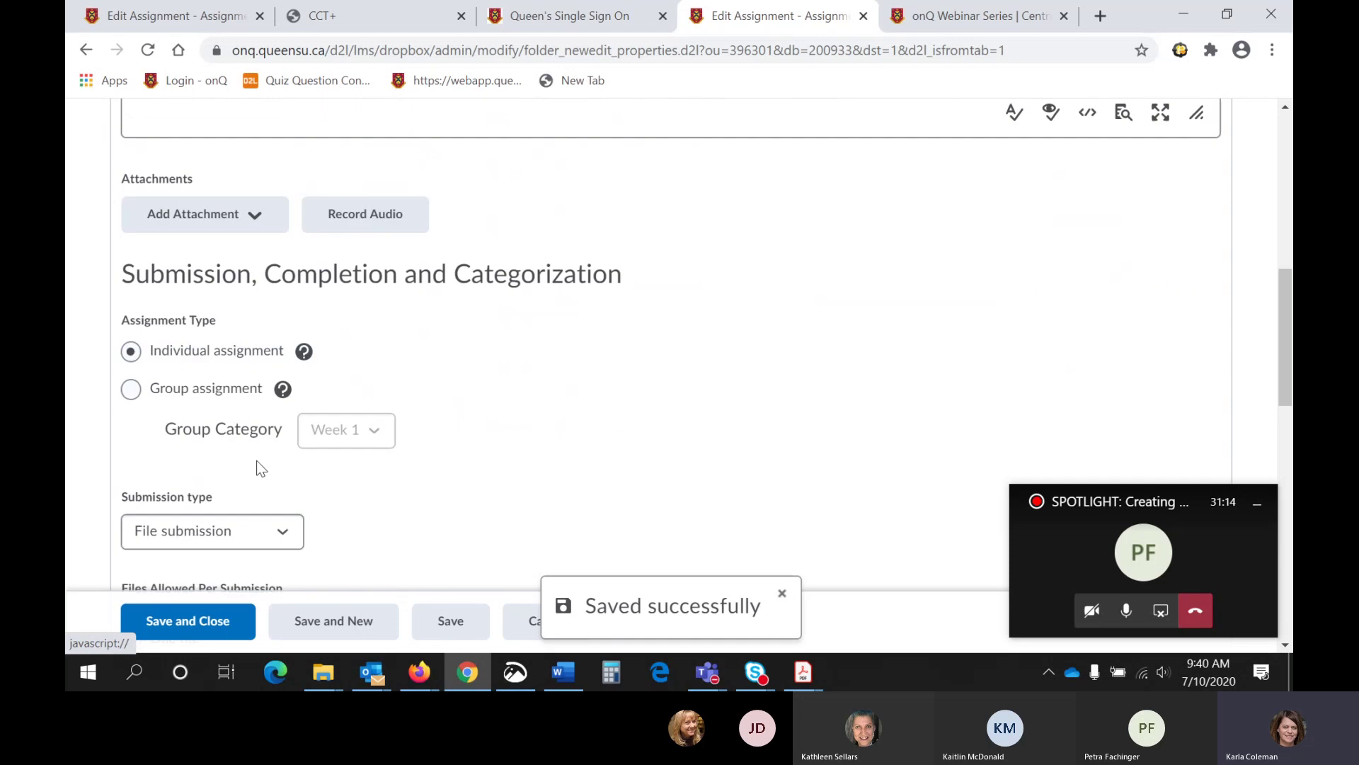
scroll(234, 450, "down", 3)
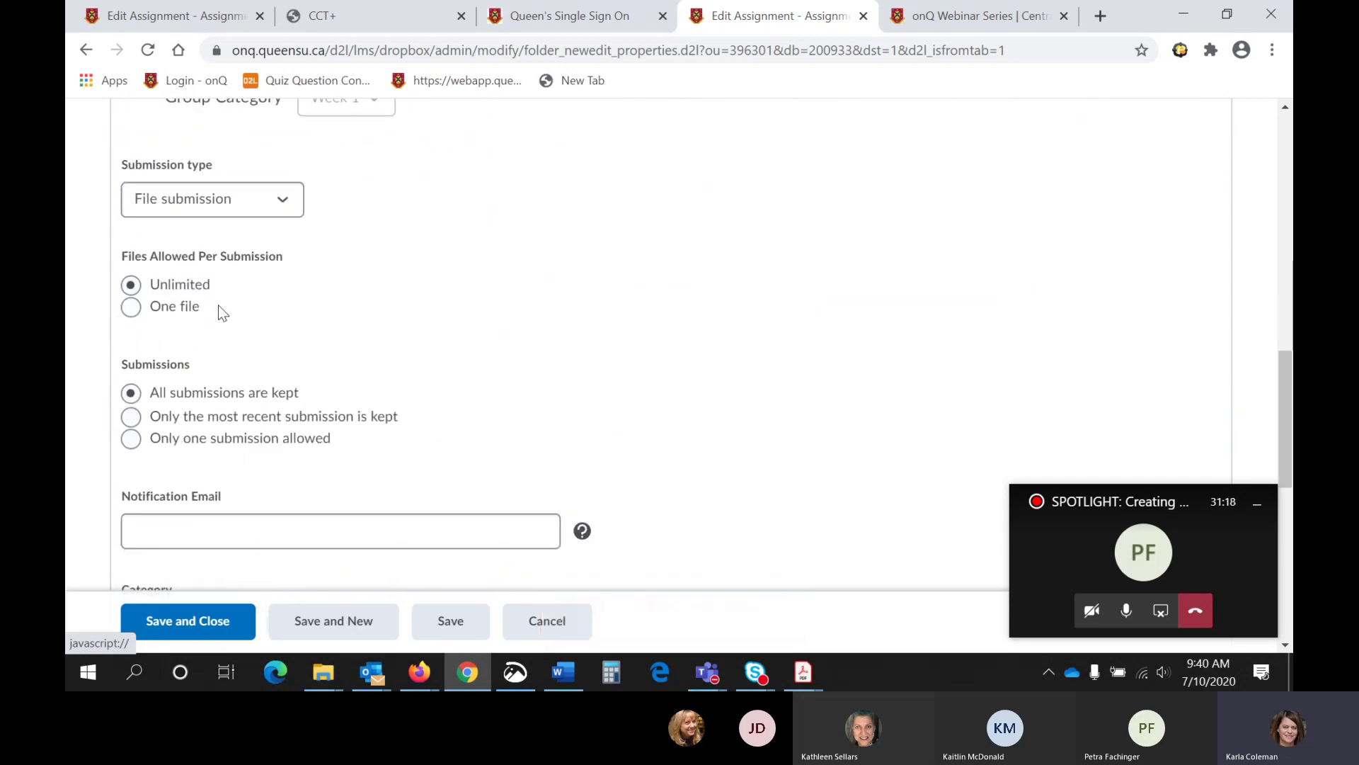
scroll(225, 315, "down", 3)
scroll(237, 329, "down", 3)
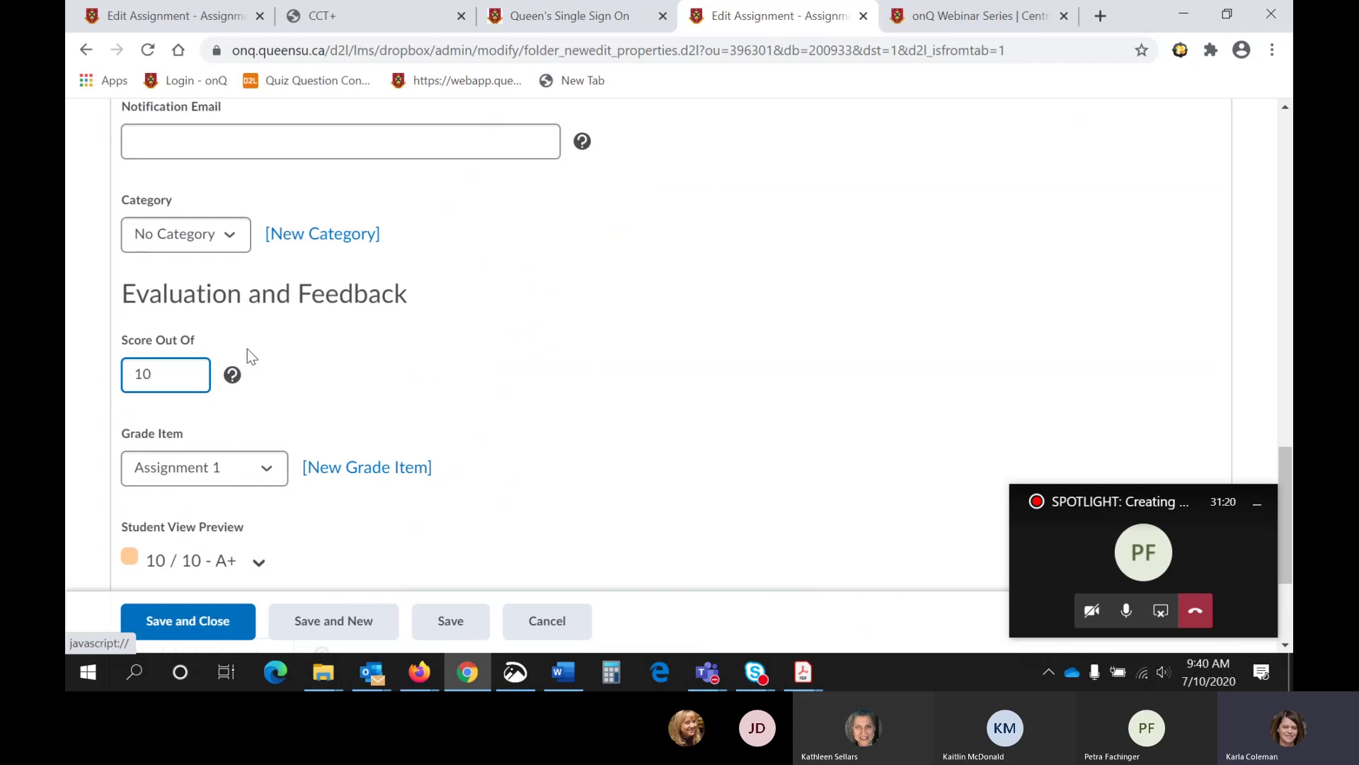
scroll(248, 348, "down", 2)
scroll(266, 359, "up", 1)
scroll(266, 358, "up", 15)
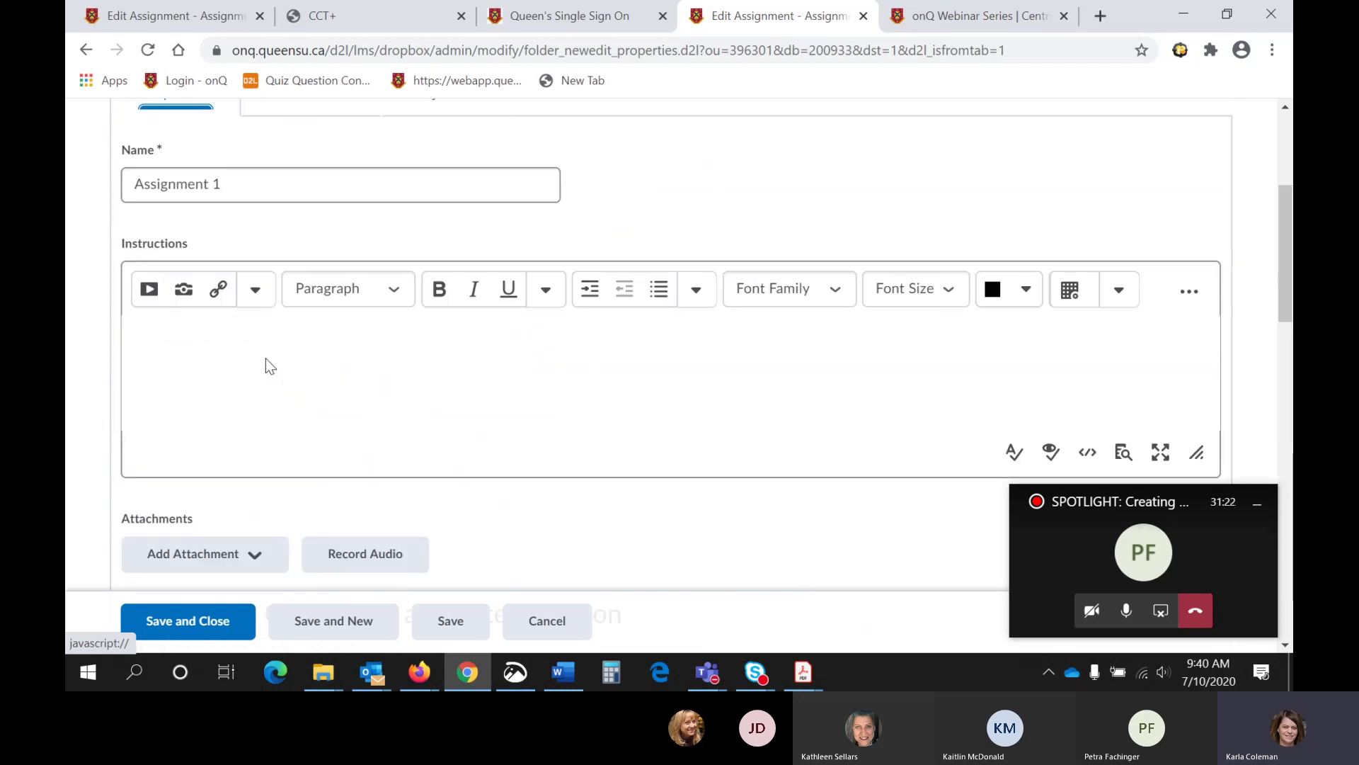
left_click(212, 620)
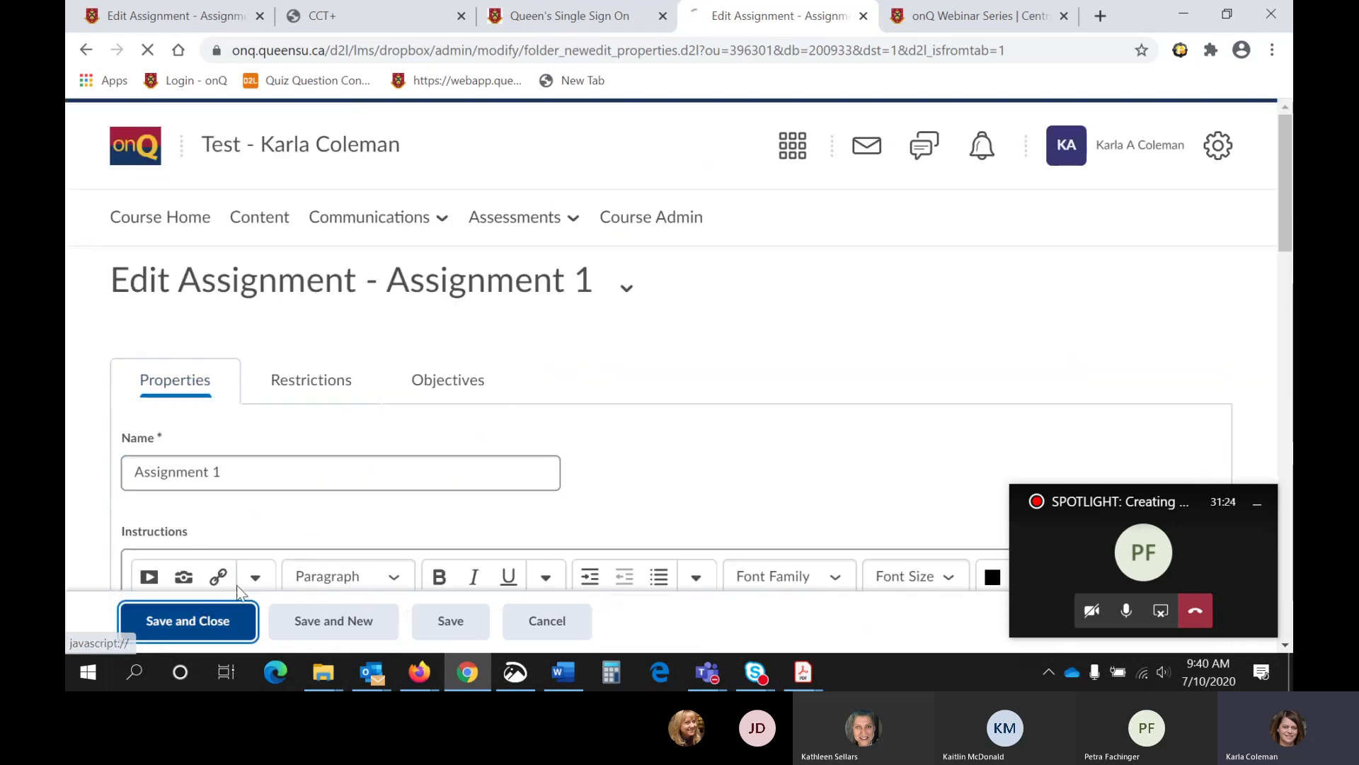
Check the special access and restriction icons beside Assignment 1 in the assignments list
scroll(689, 301, "down", 4)
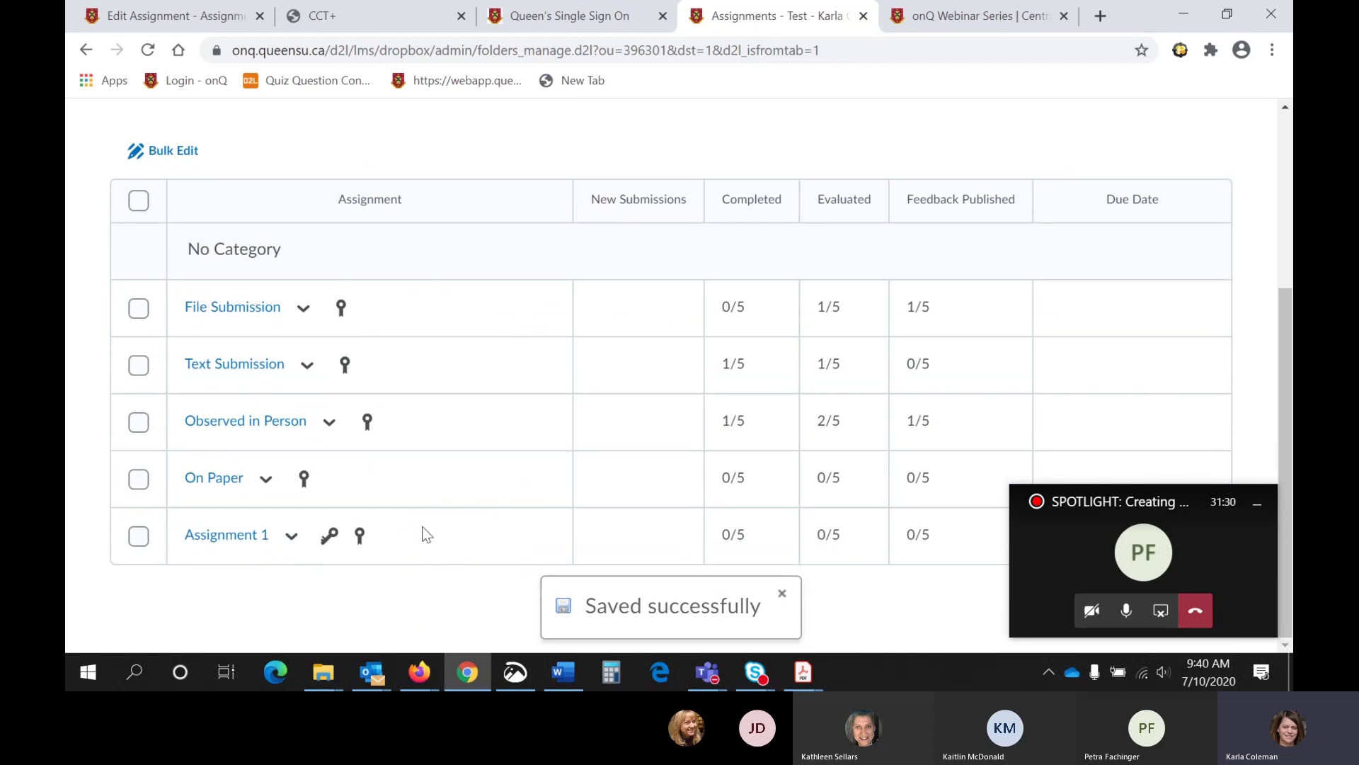
mouse_move(329, 540)
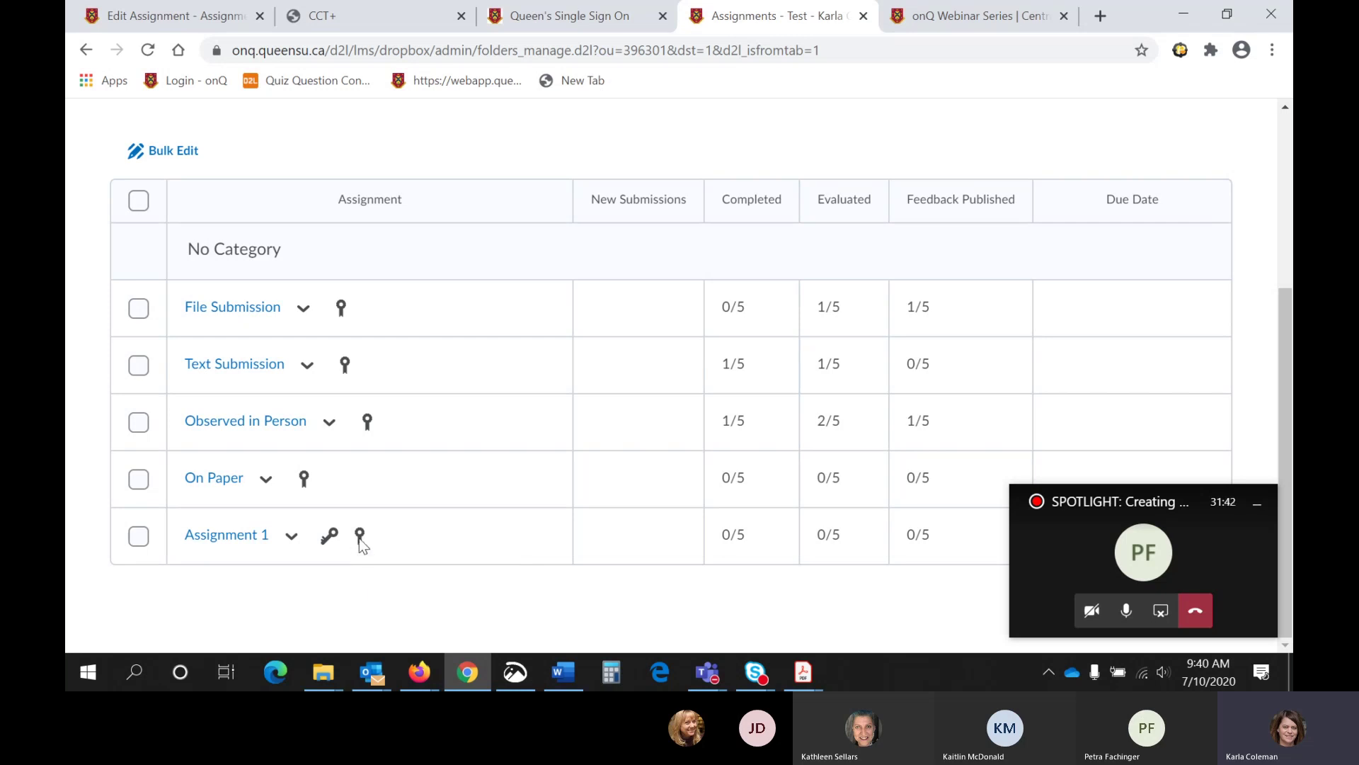
scroll(359, 538, "up", 3)
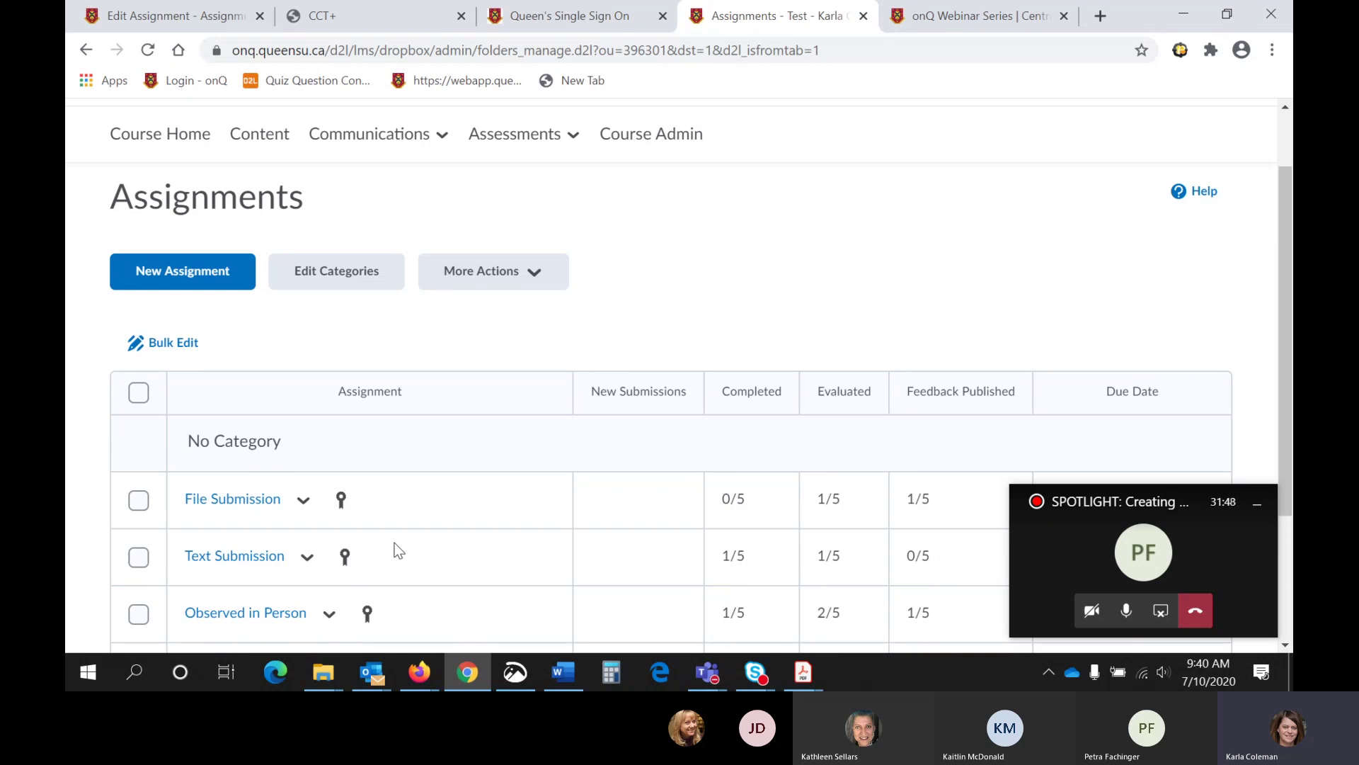
Open the course's group management, start a new group category and name it "Assignment 1"
left_click(359, 136)
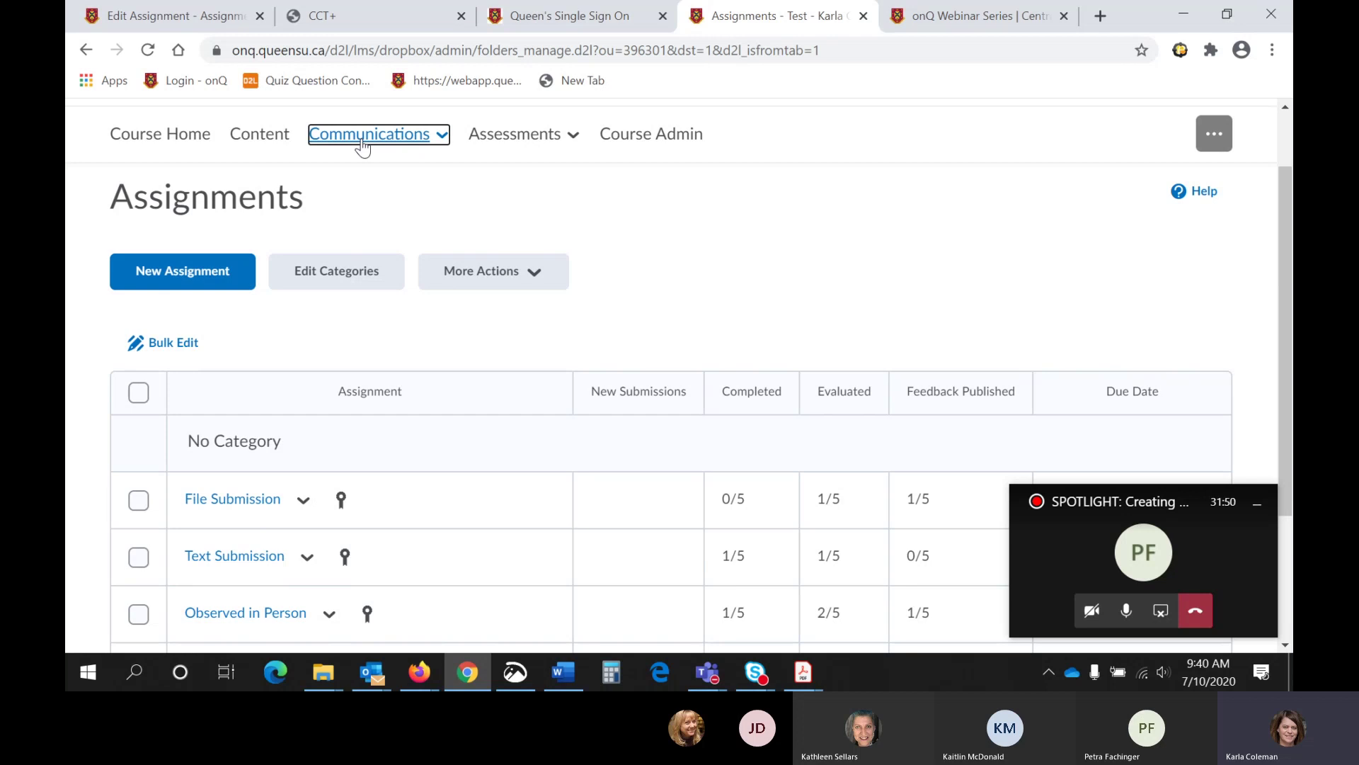
left_click(337, 277)
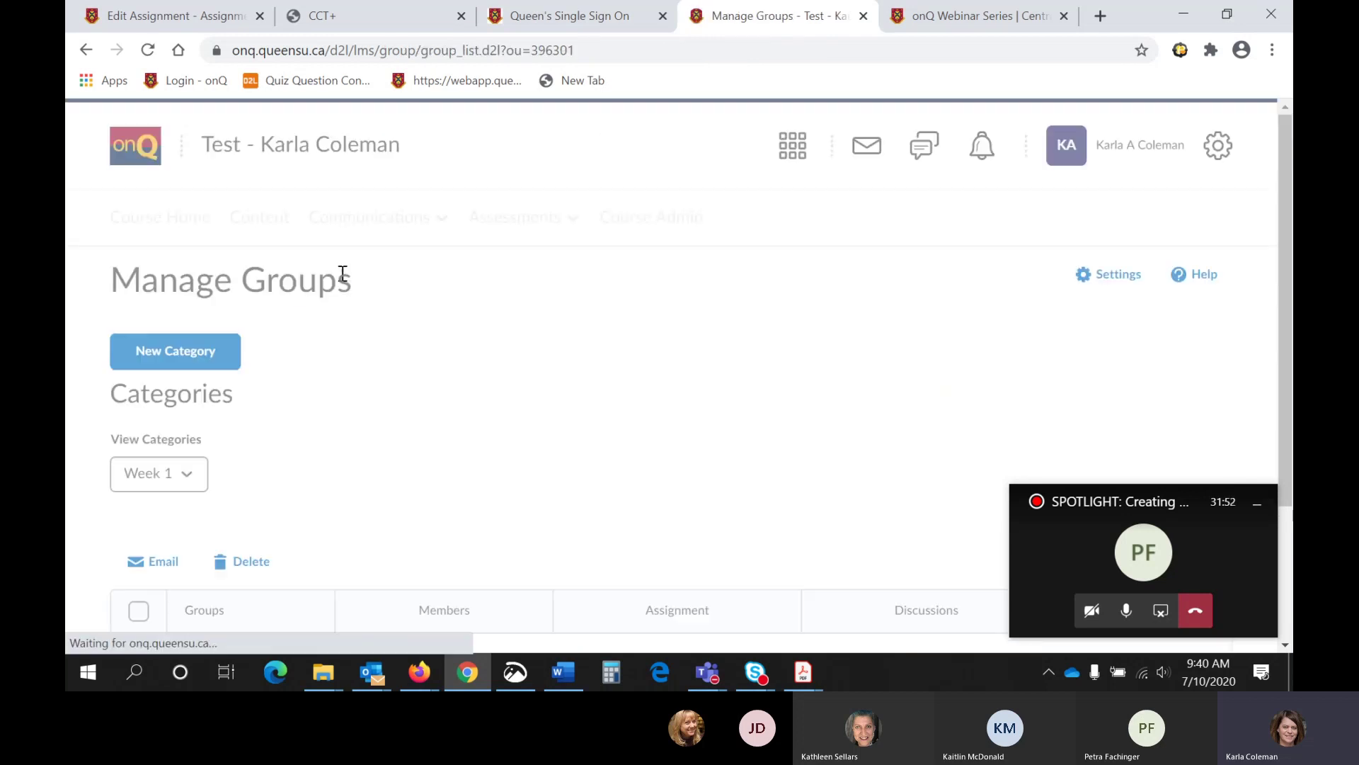
scroll(396, 318, "down", 2)
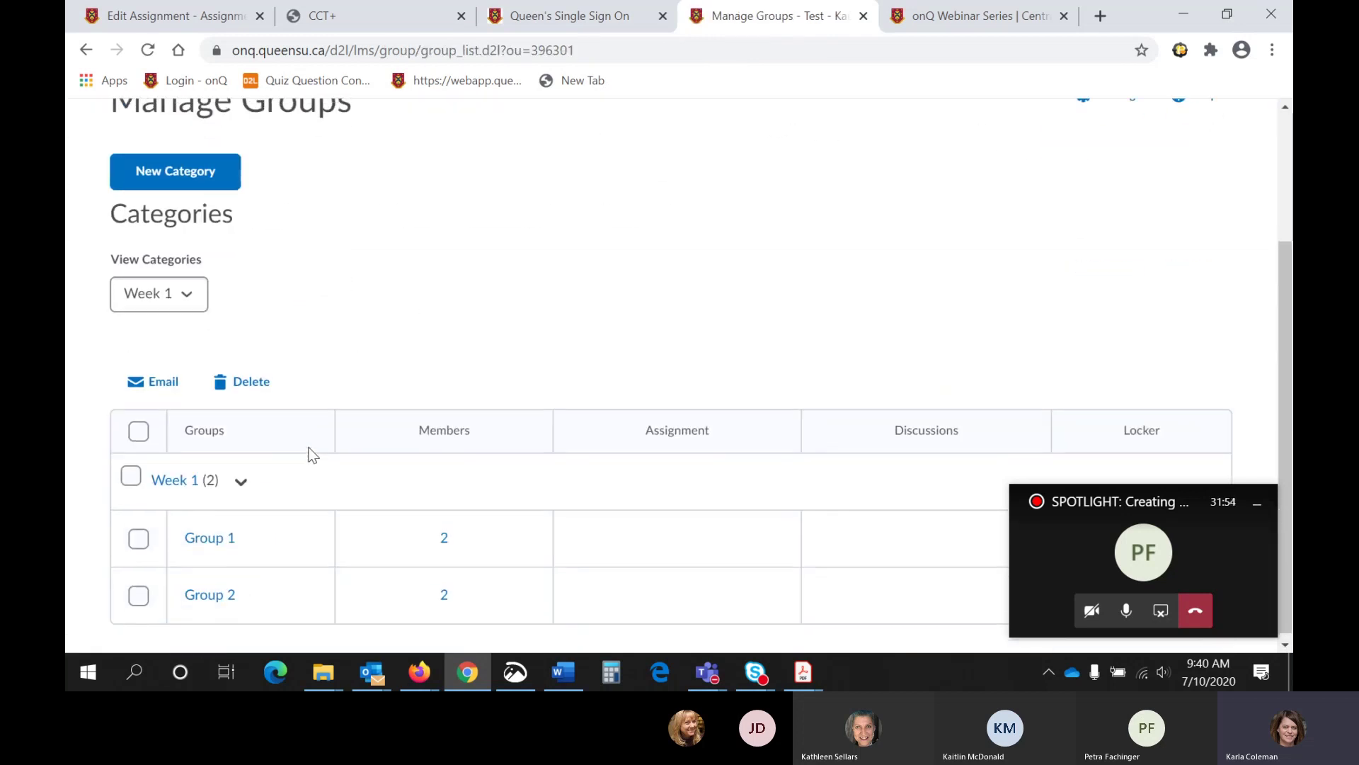
scroll(311, 445, "up", 2)
left_click(197, 263)
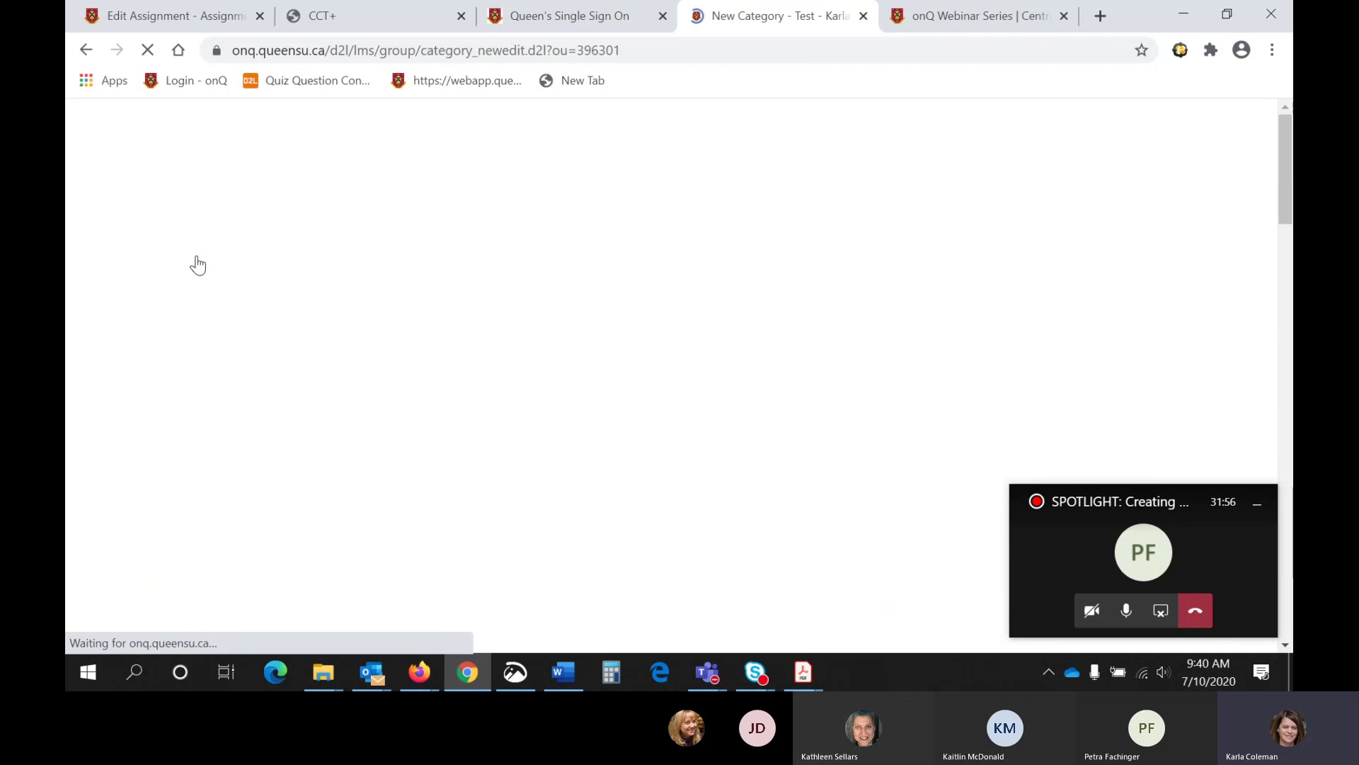
scroll(245, 269, "down", 3)
left_click(255, 246)
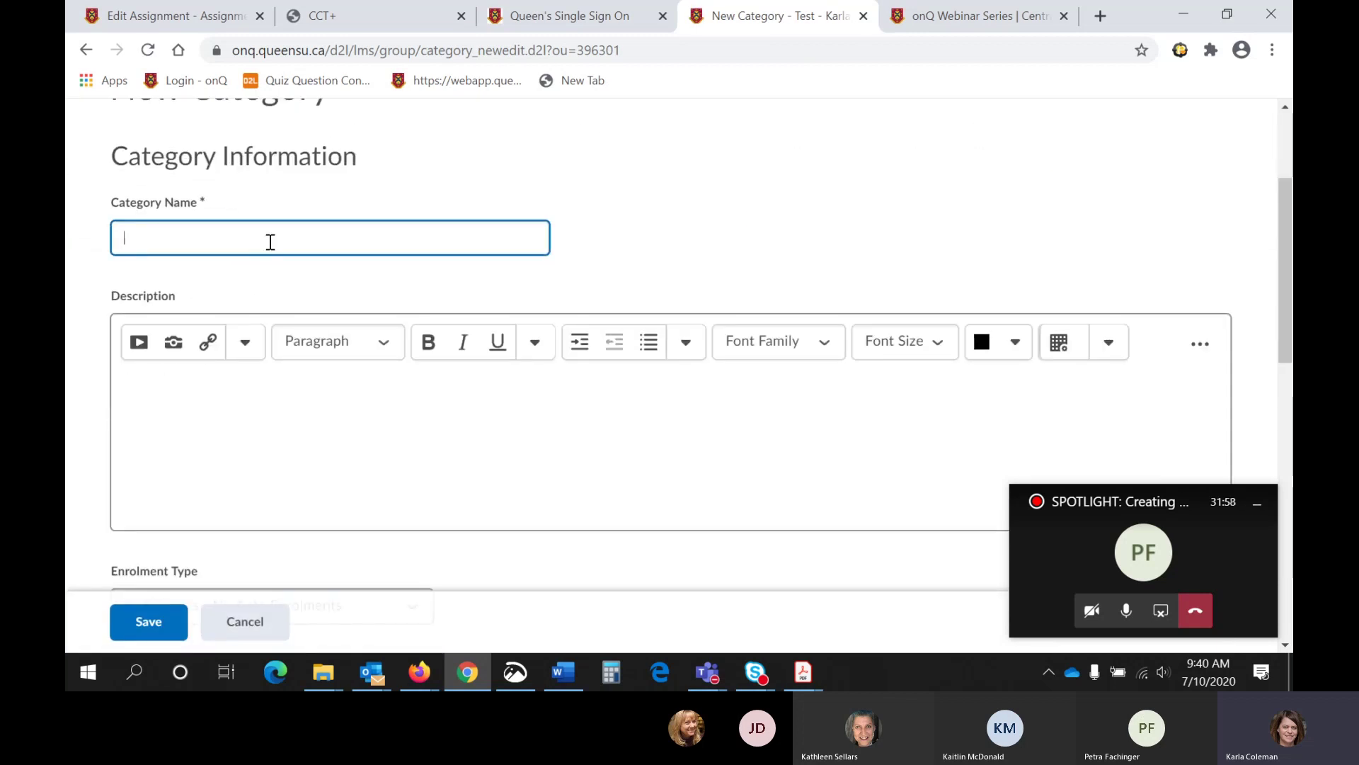
type("Assignment 1")
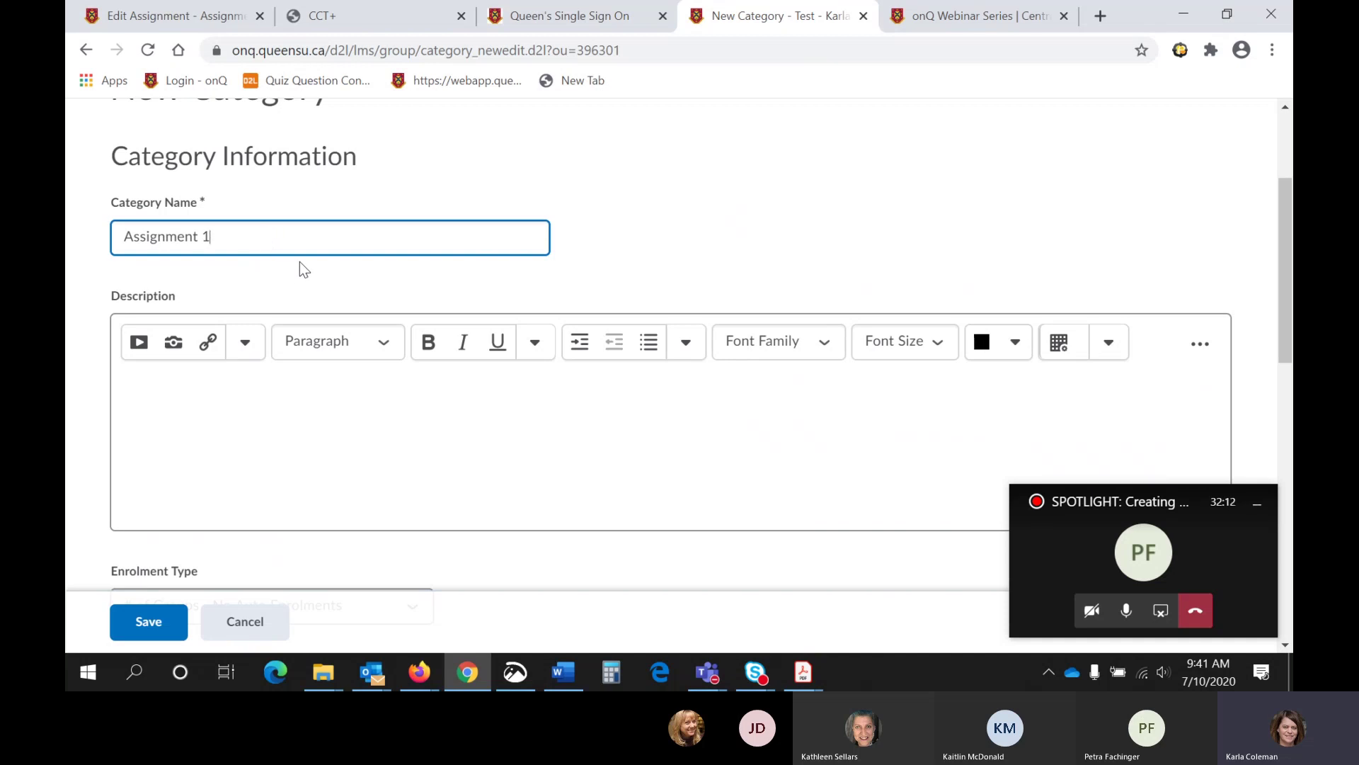
Set the new category's enrolment type to # of Groups and the number of groups to 2
scroll(299, 261, "down", 1)
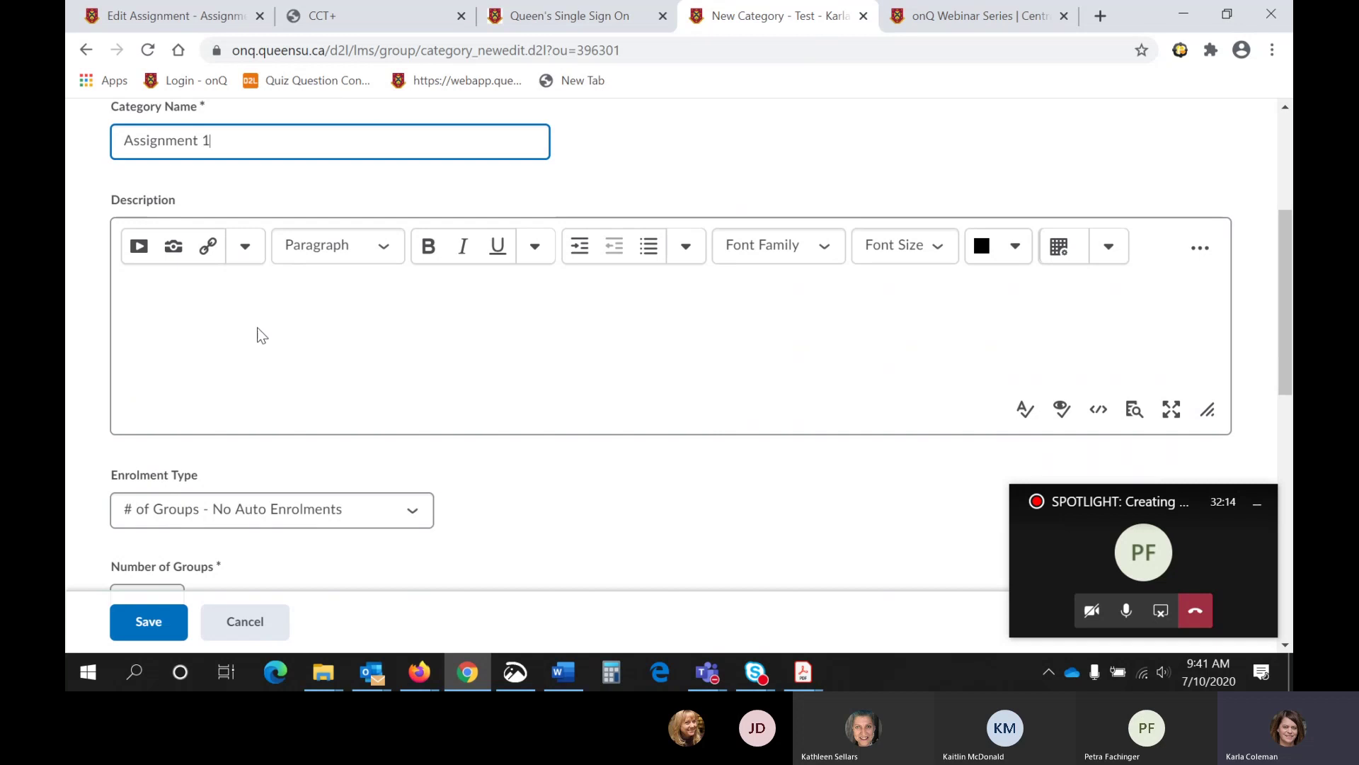
left_click(447, 313)
scroll(447, 313, "down", 2)
left_click(323, 318)
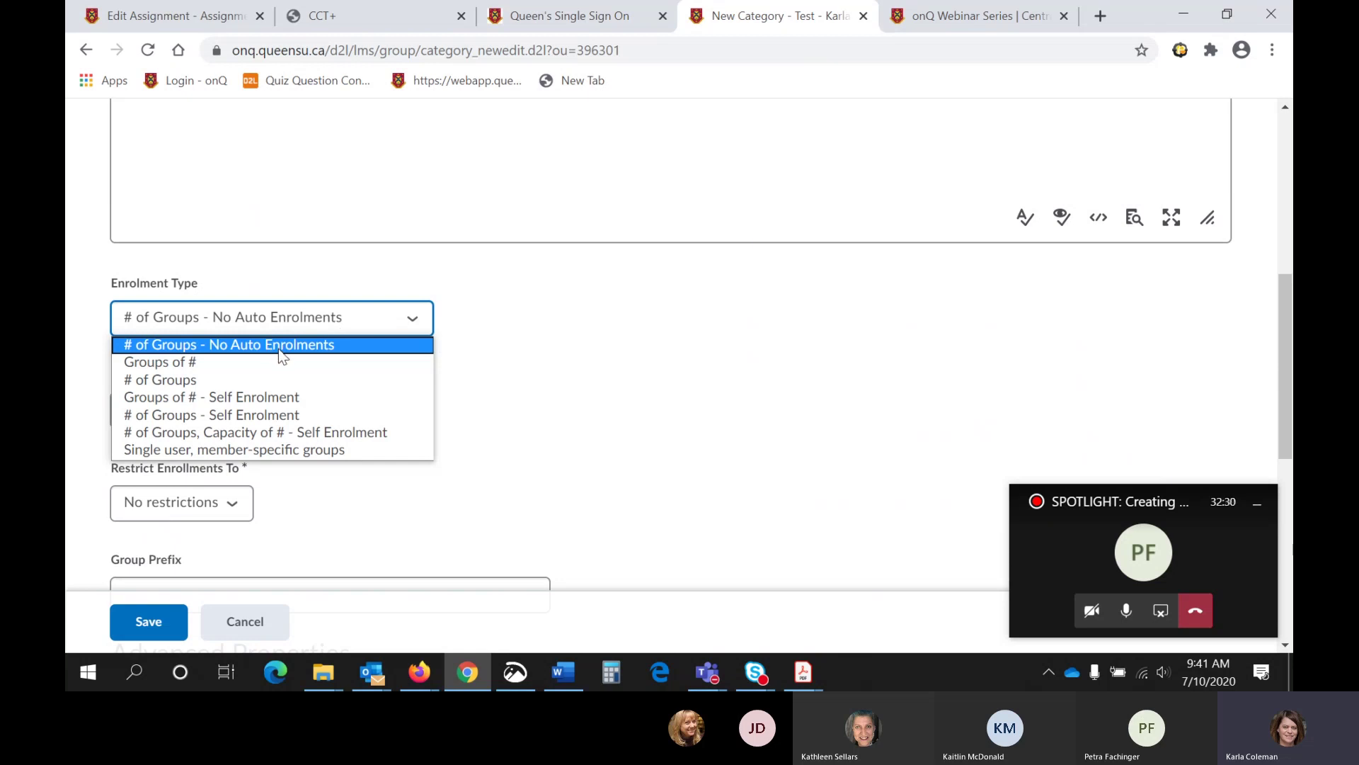
left_click(211, 364)
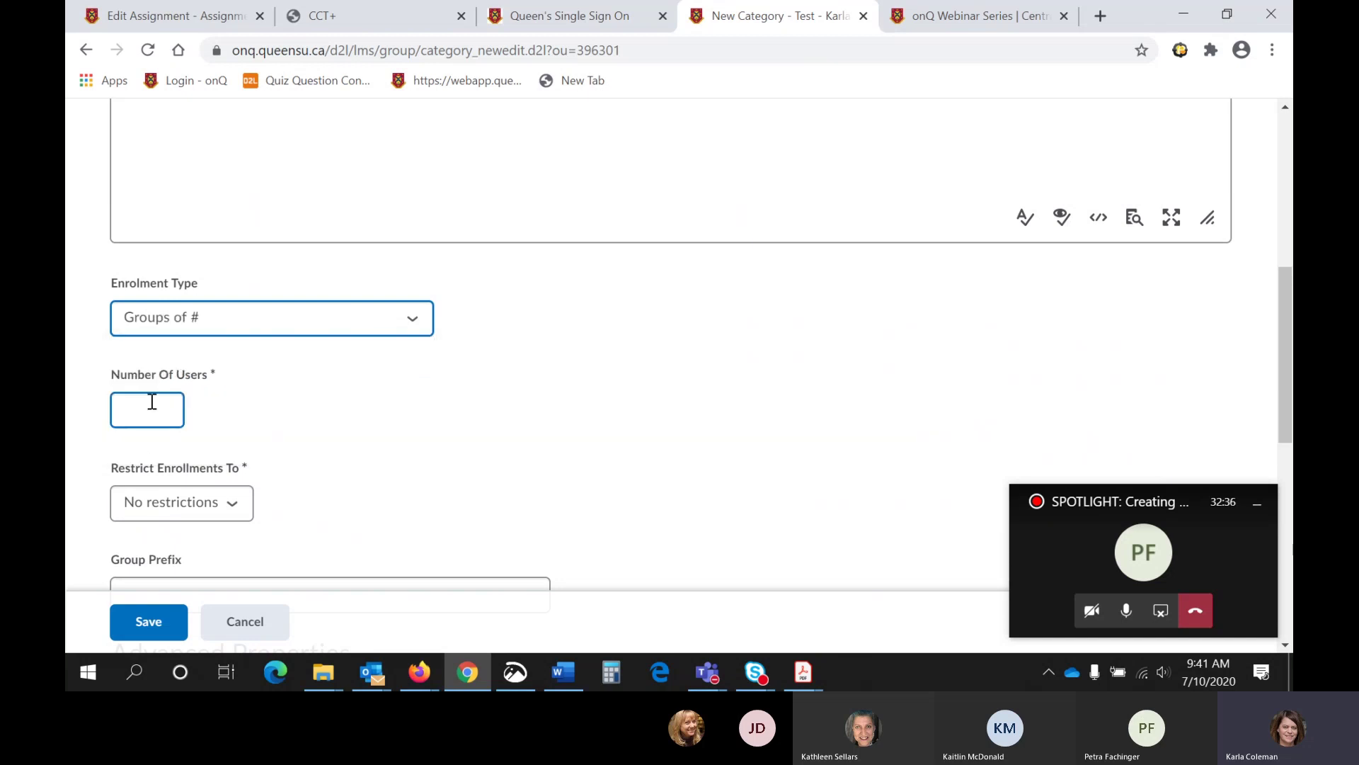
left_click(224, 307)
left_click(186, 383)
left_click(160, 406)
type("2")
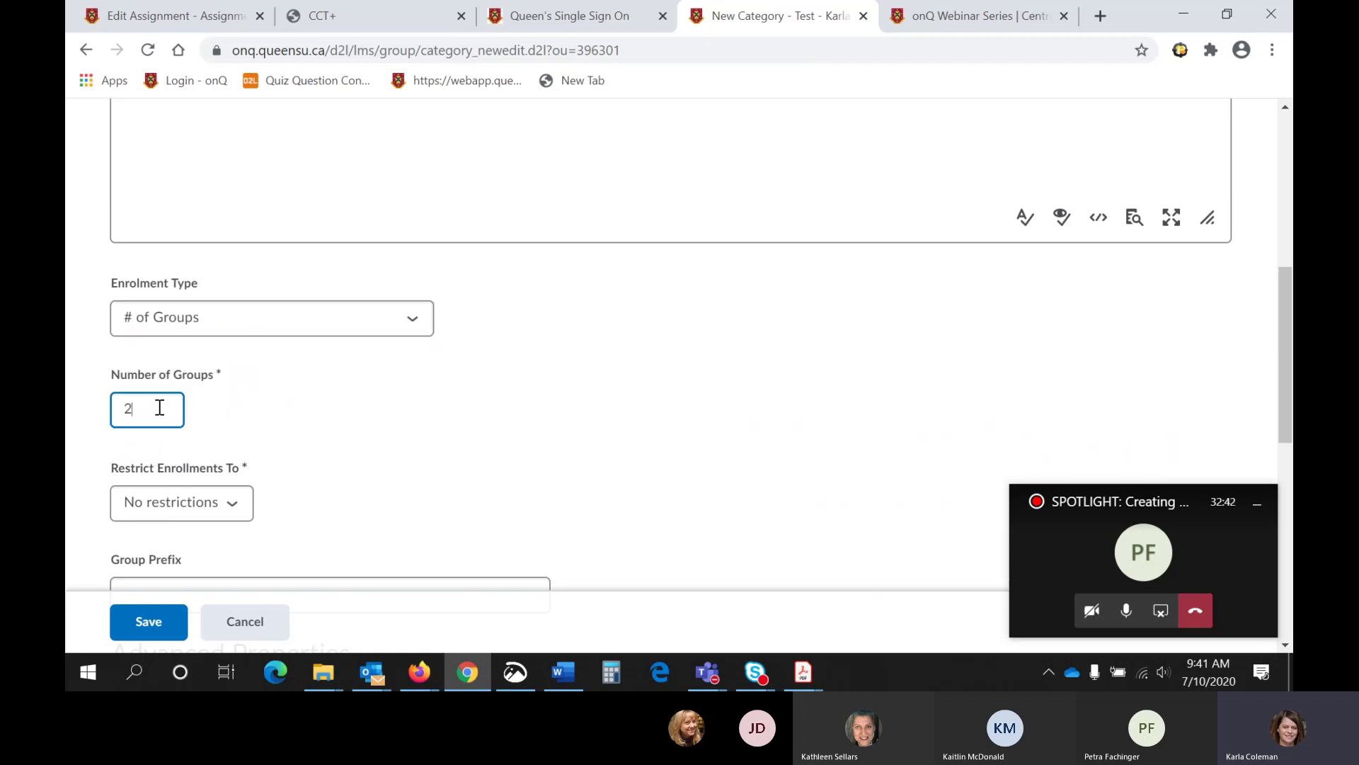
Switch the enrolment type to Groups of # and back to # of Groups, re-entering 2 as the number of groups
left_click(216, 323)
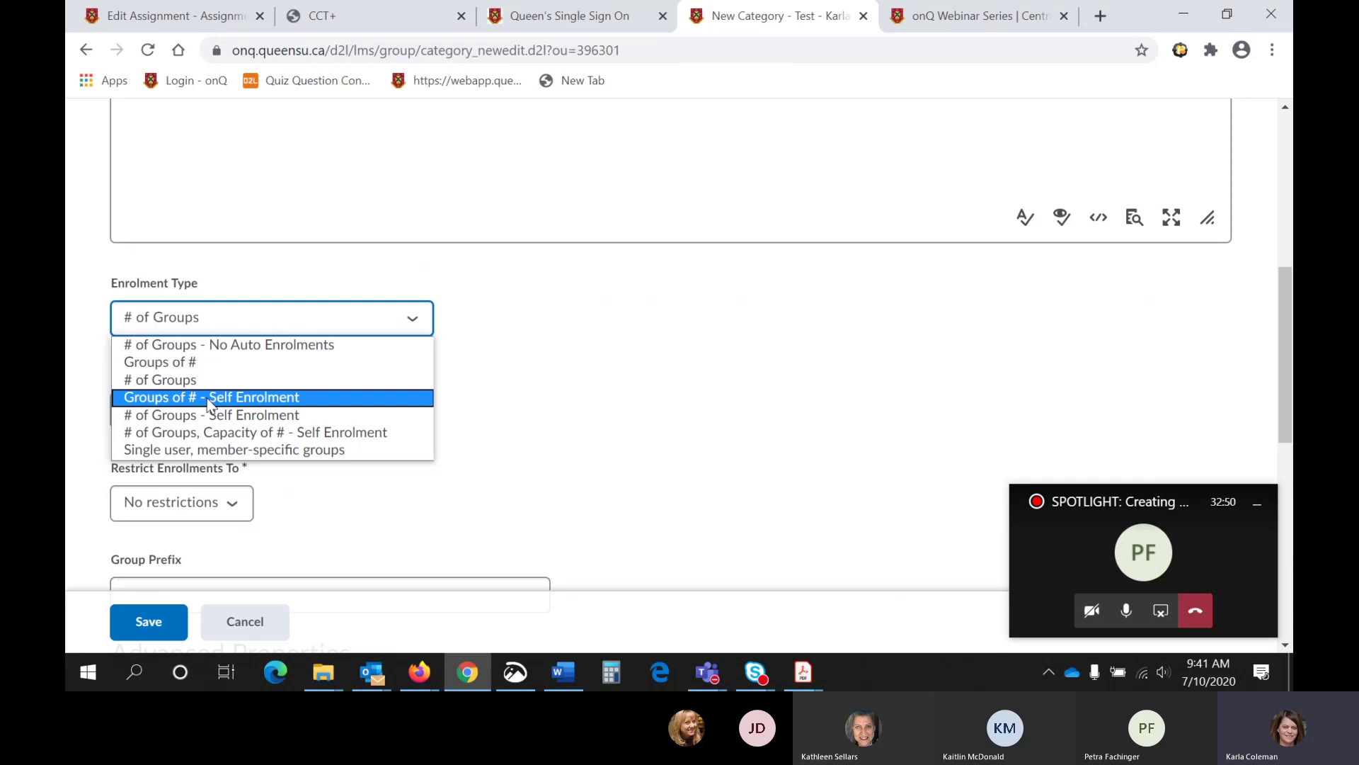
left_click(231, 367)
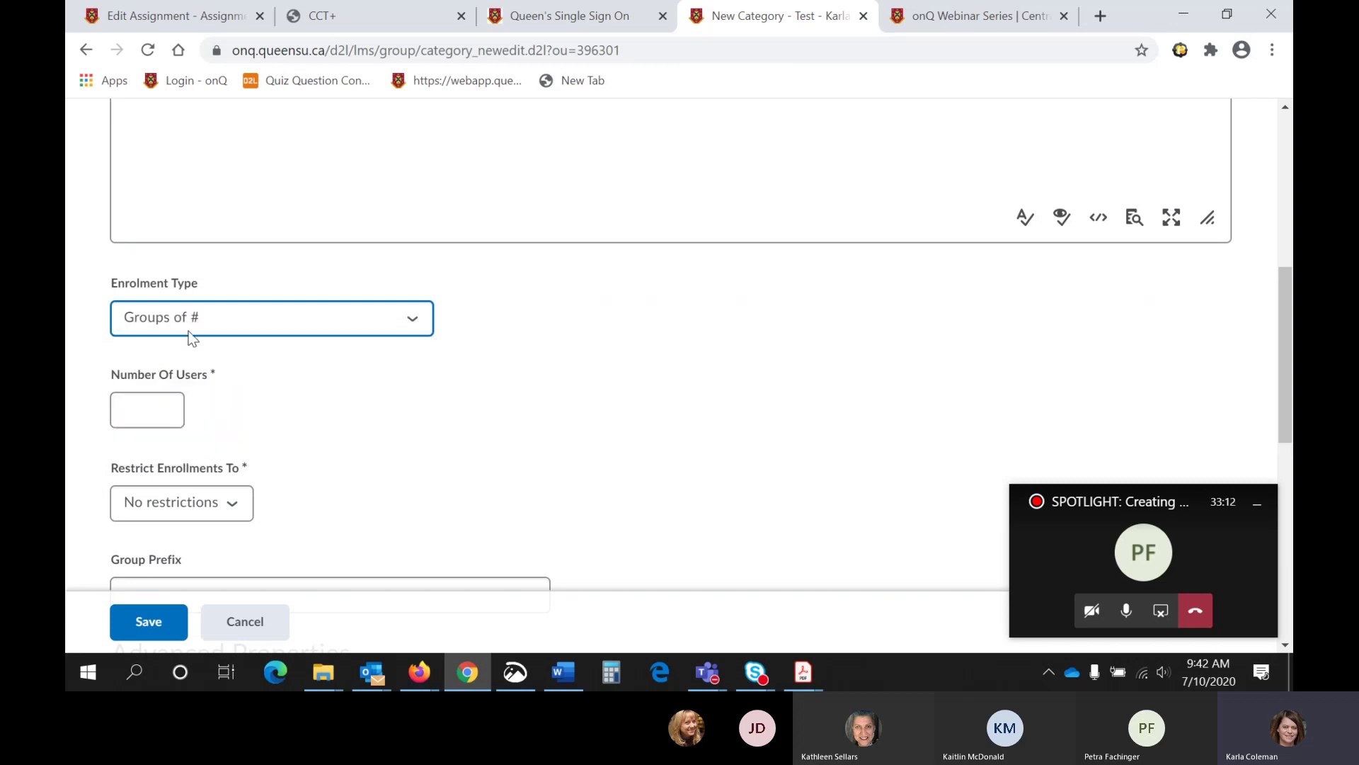
left_click(207, 327)
left_click(191, 380)
left_click(157, 403)
type("2")
Check which existing groups the category's enrolments can be restricted to
scroll(330, 382, "down", 1)
left_click(245, 410)
left_click(244, 409)
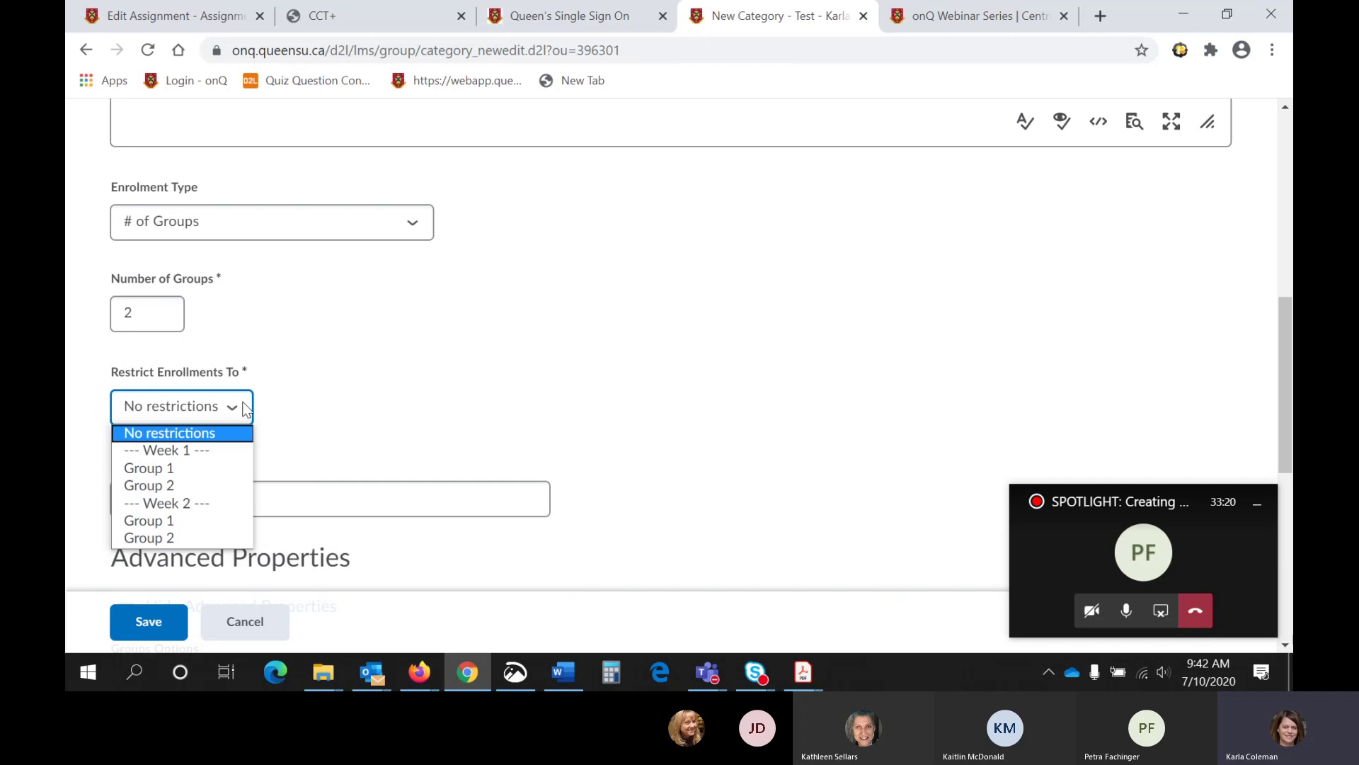
left_click(339, 401)
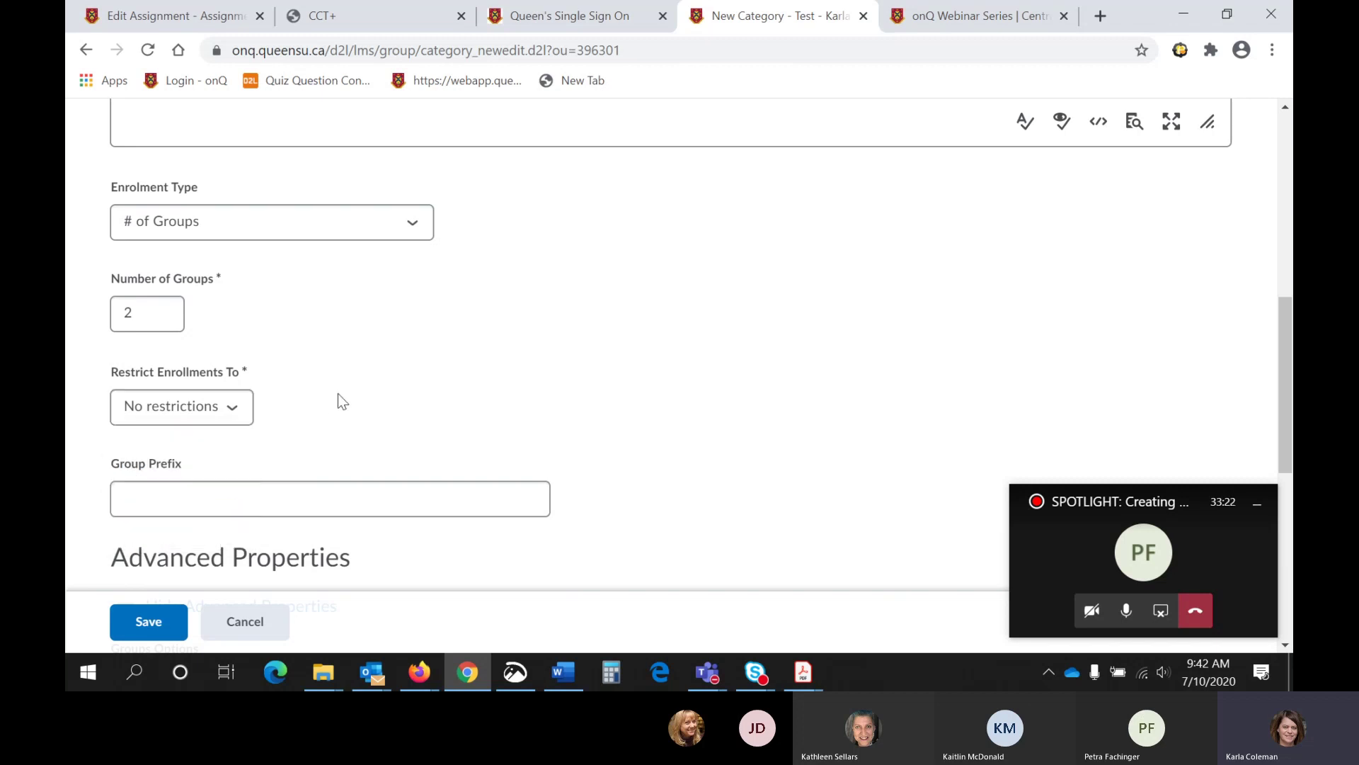
Turn on Auto-Enrol New Users in the category's advanced properties
scroll(339, 396, "down", 3)
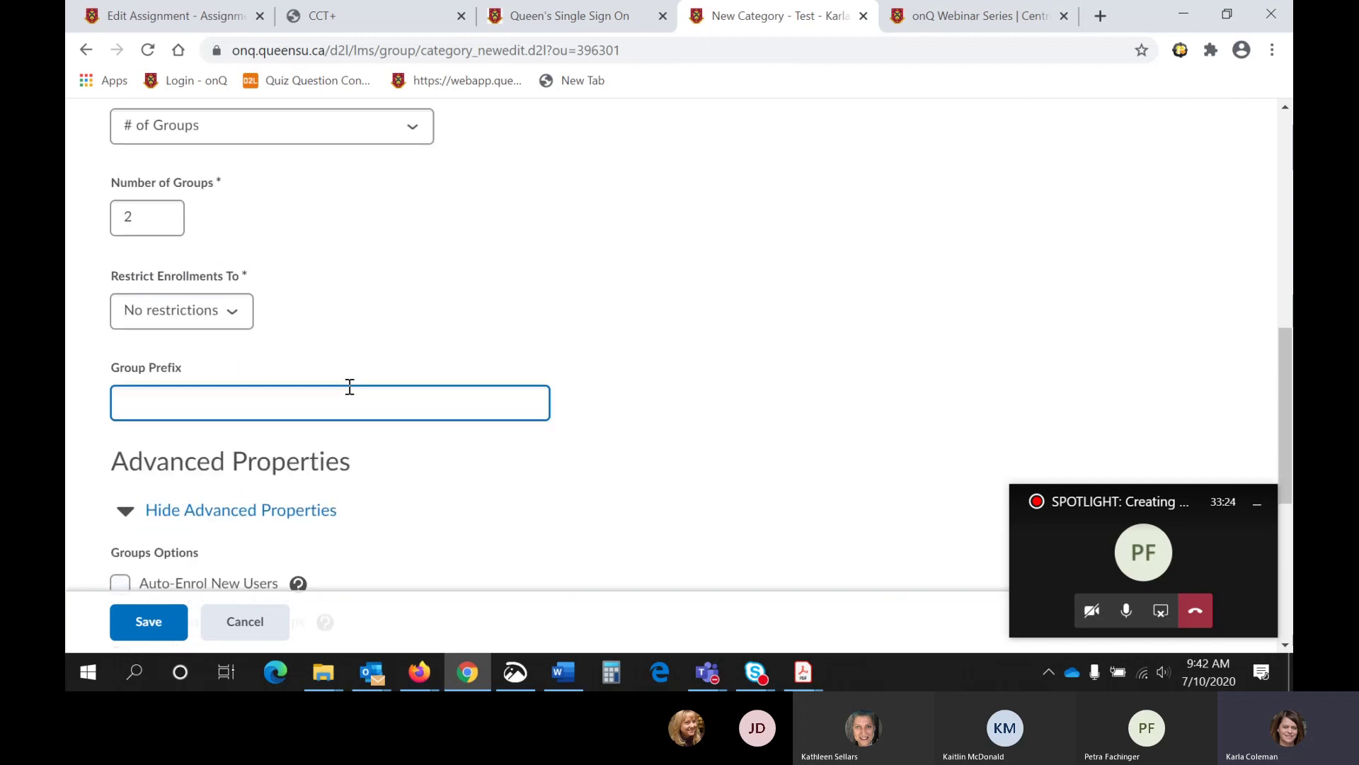
scroll(273, 321, "down", 3)
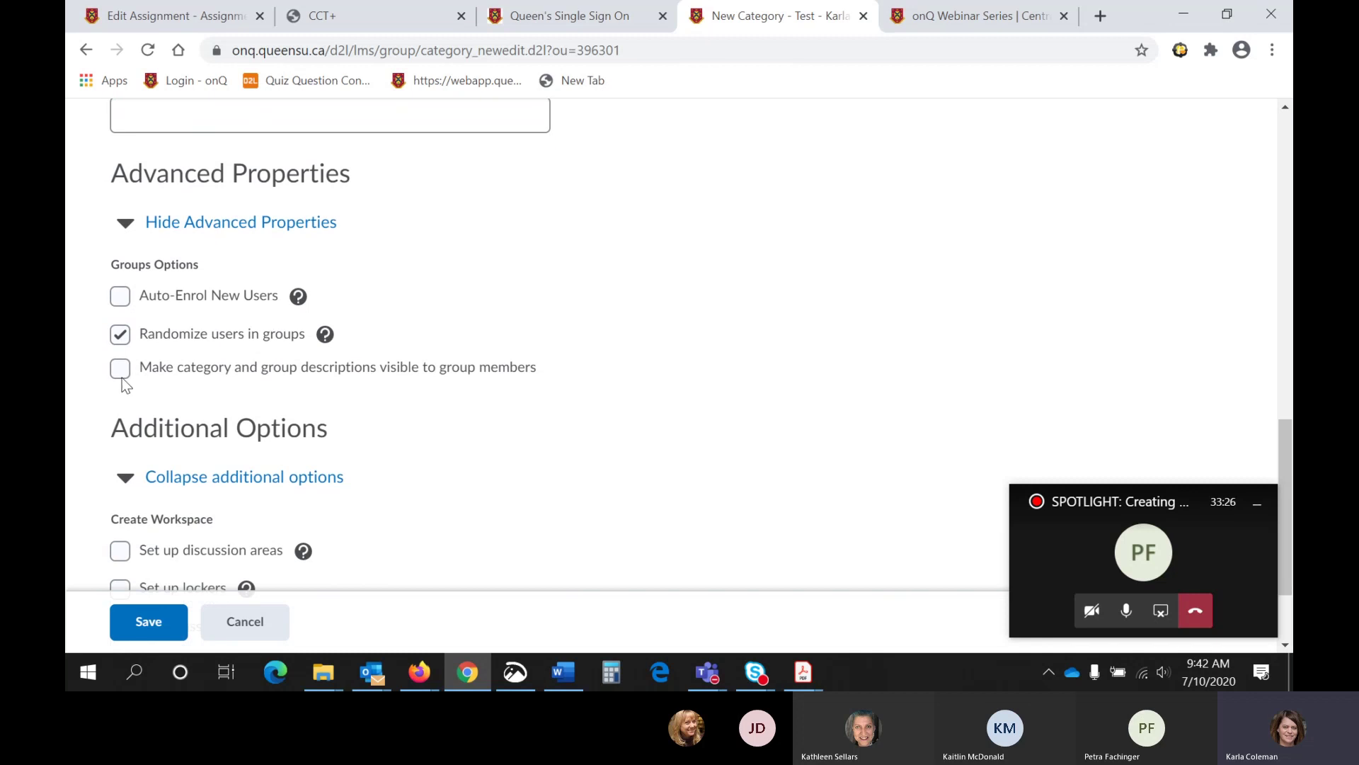
left_click(119, 304)
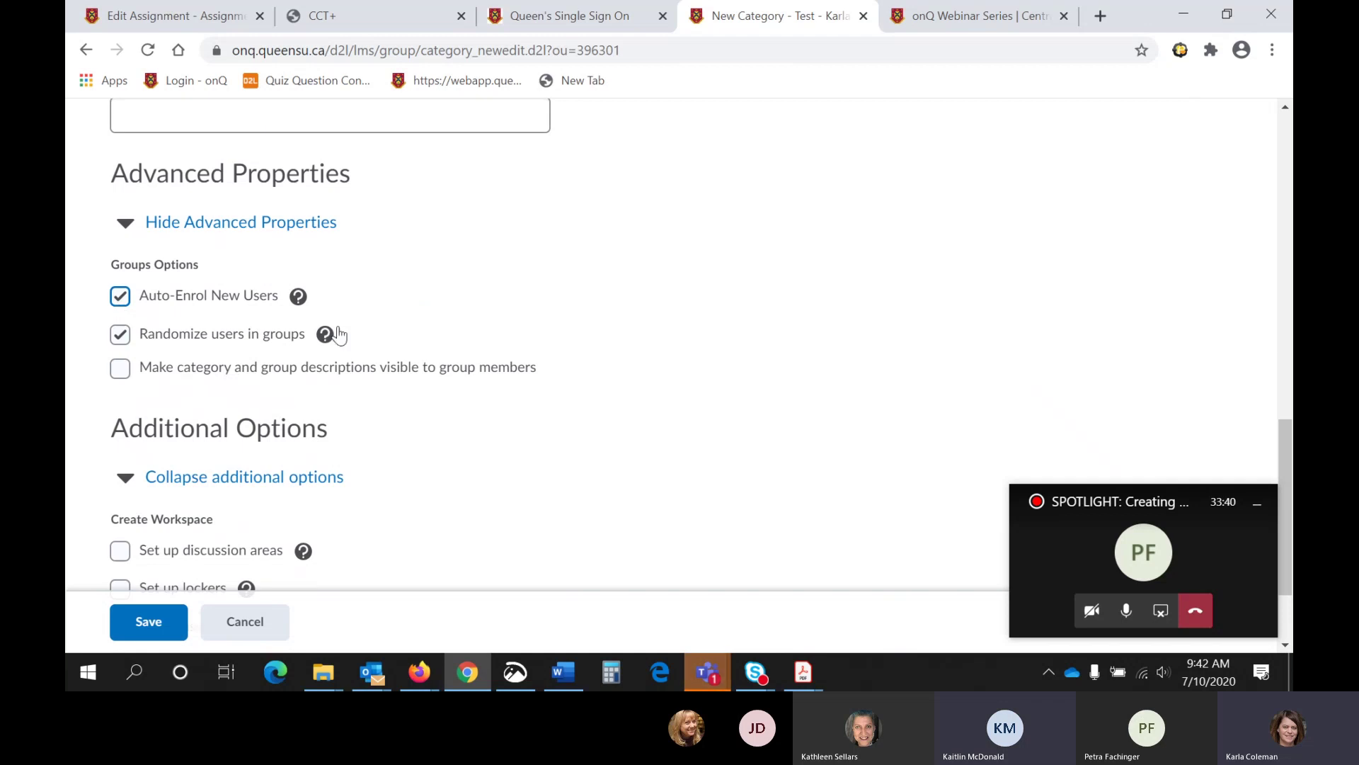
Review the new category's settings, from the name and enrolment type to the group options and the workspace options
scroll(637, 385, "down", 1)
scroll(634, 381, "down", 1)
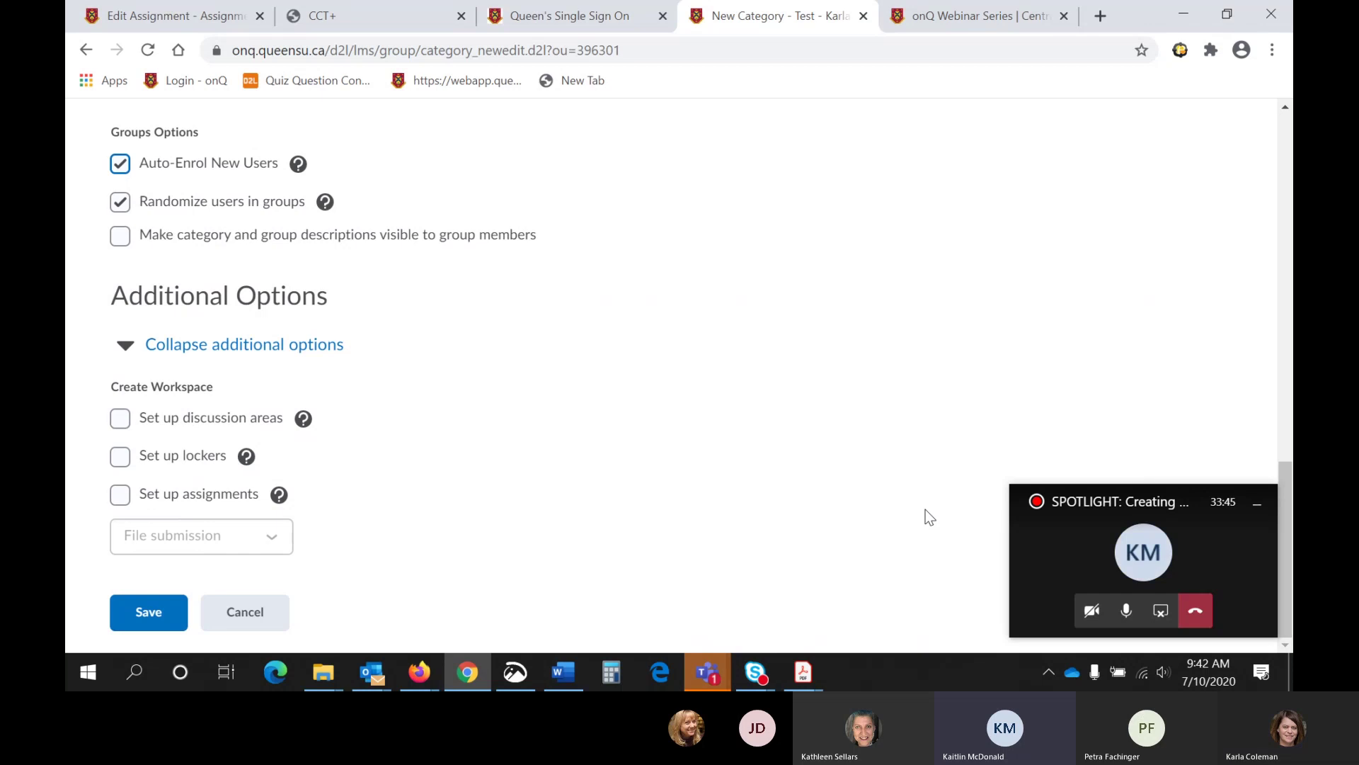
scroll(924, 510, "up", 4)
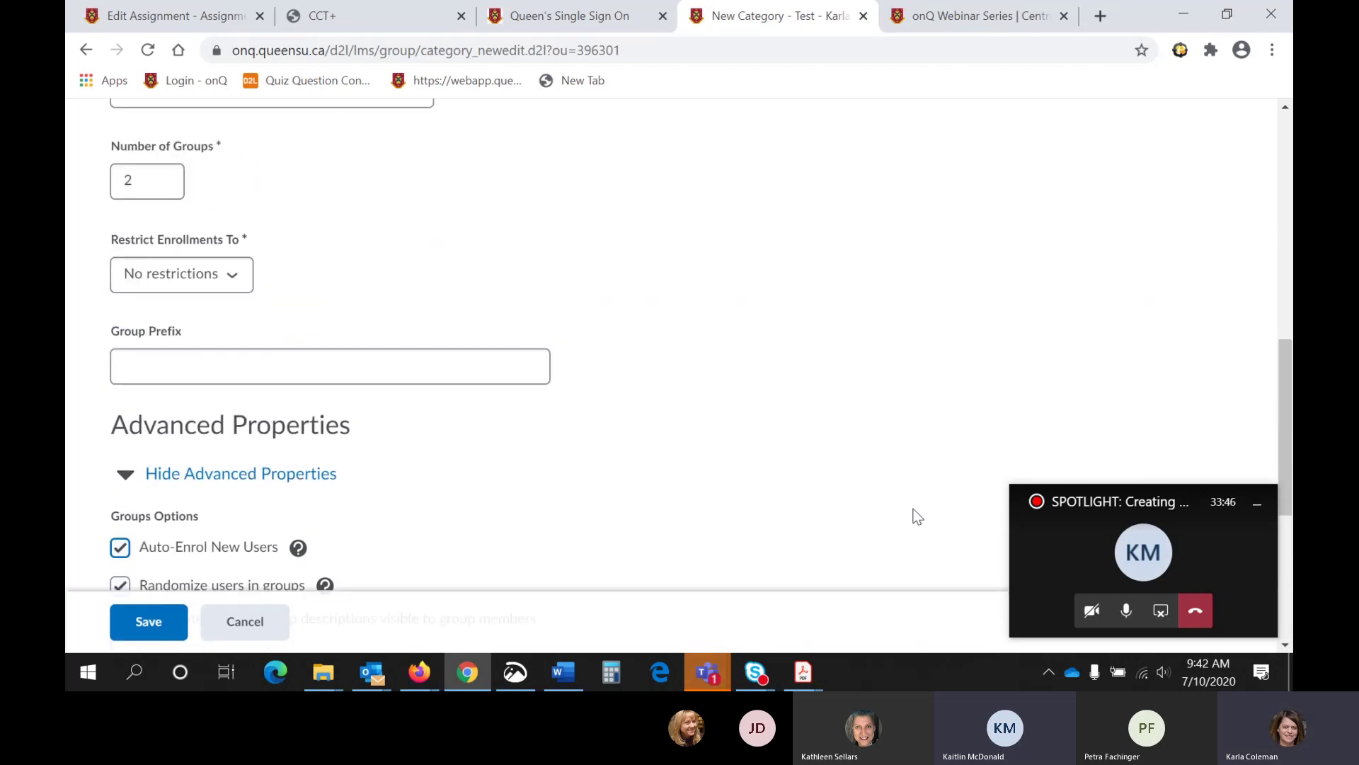
scroll(902, 519, "up", 3)
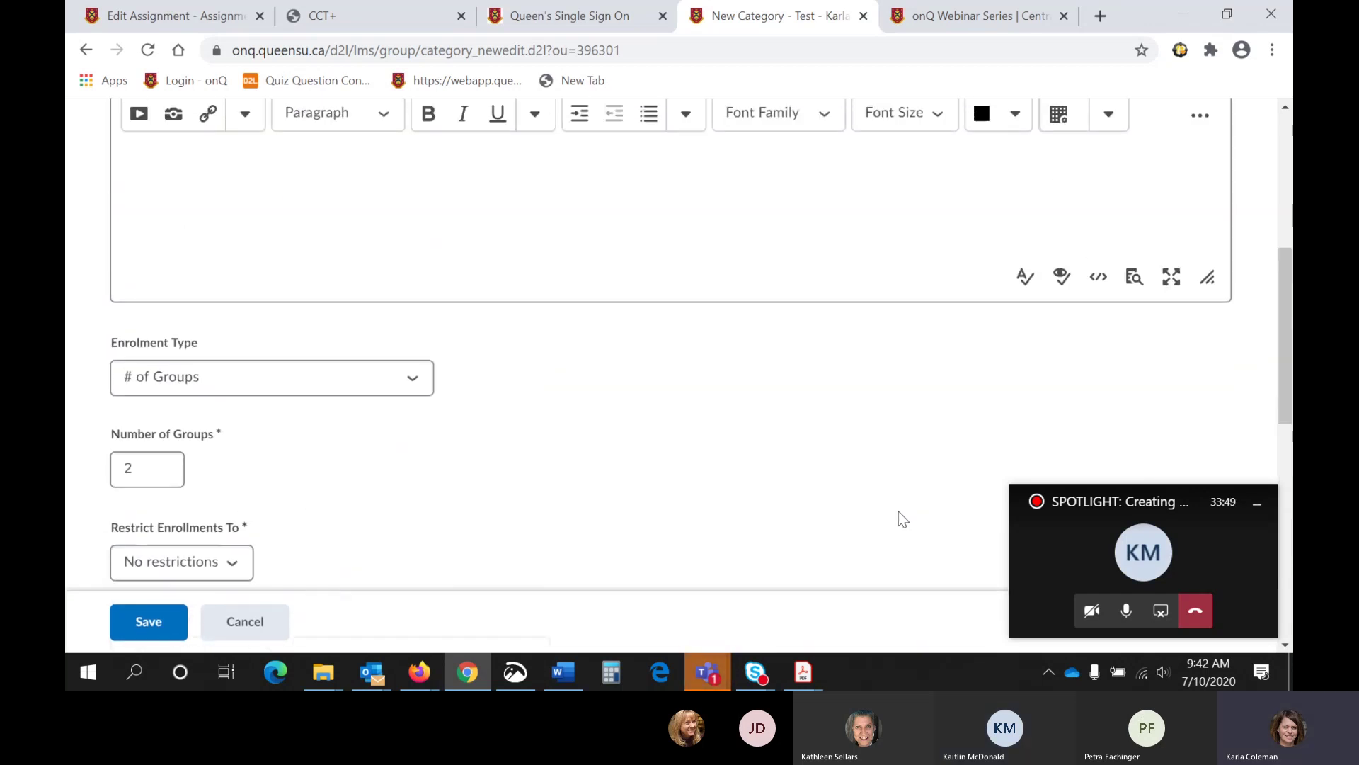
scroll(899, 519, "up", 3)
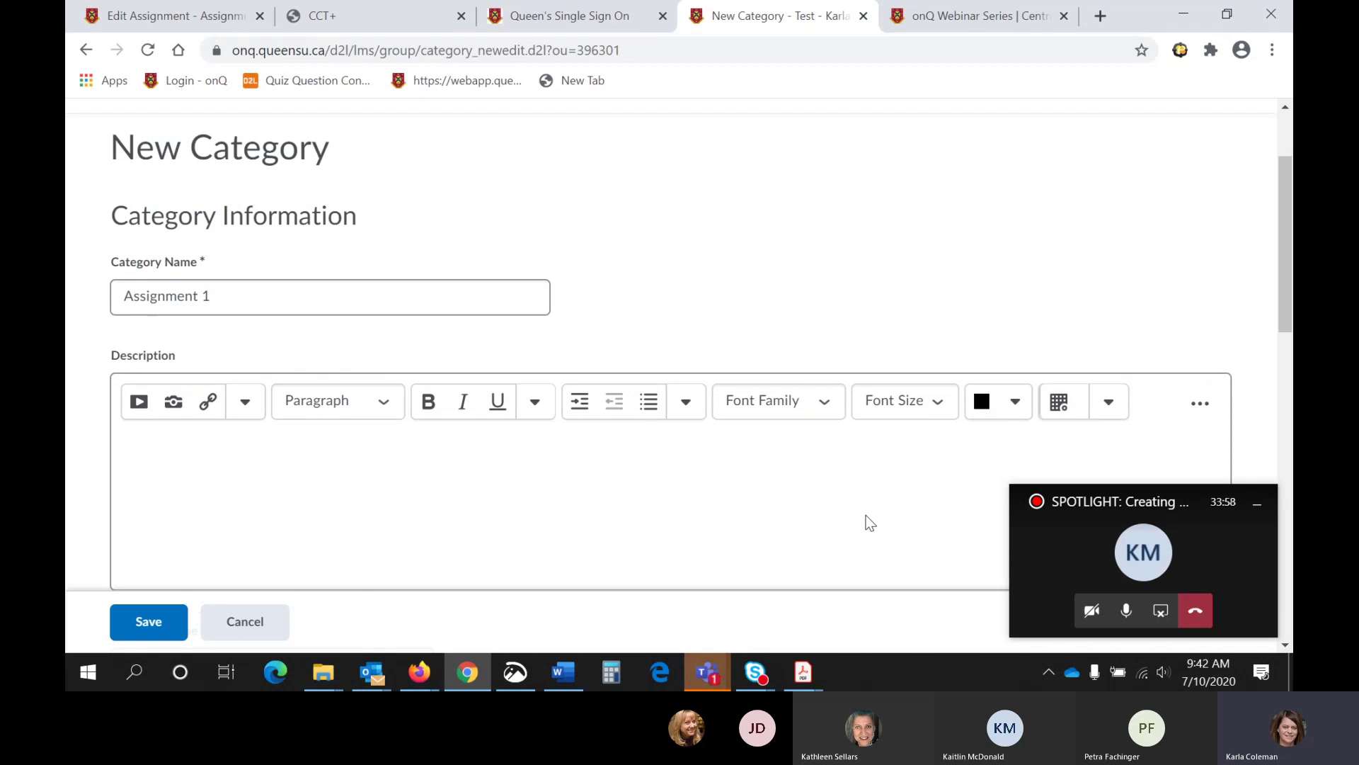
scroll(711, 477, "down", 8)
scroll(711, 477, "down", 4)
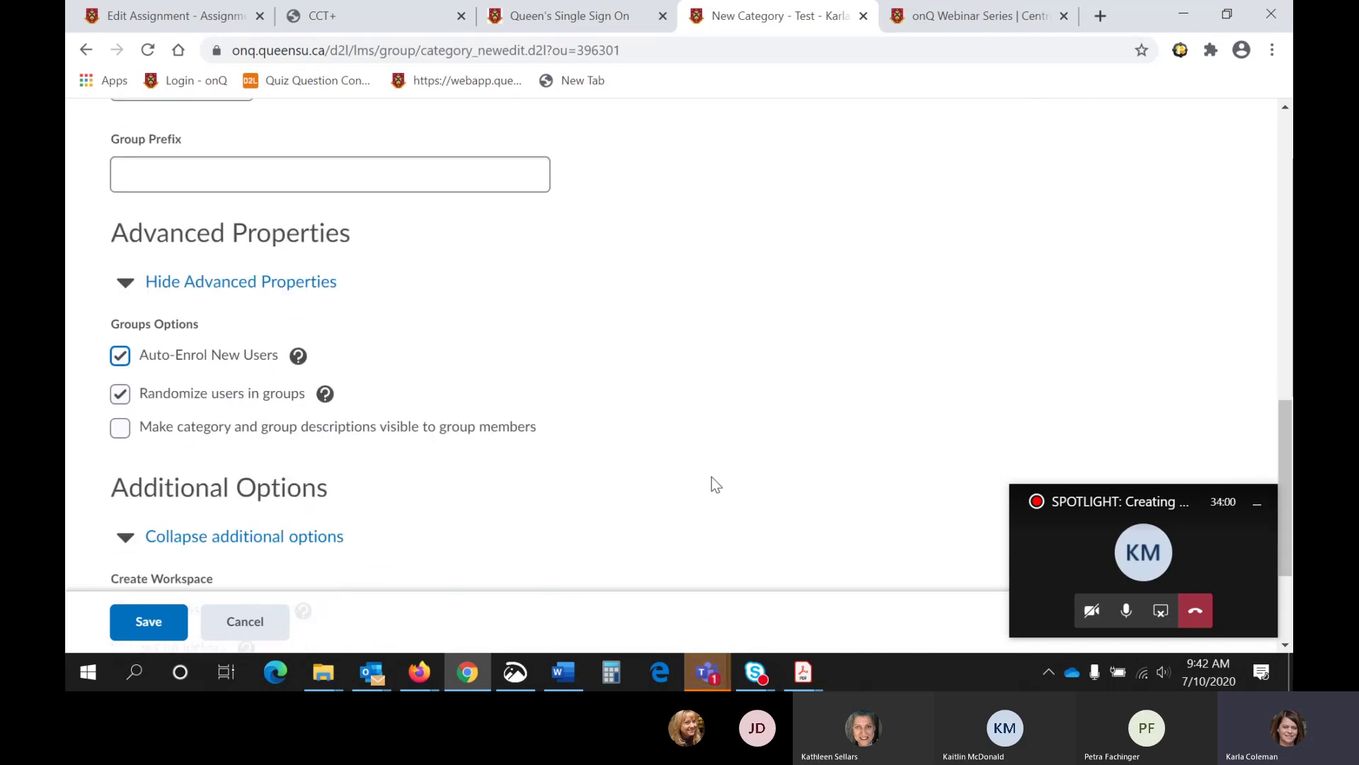
scroll(712, 478, "down", 1)
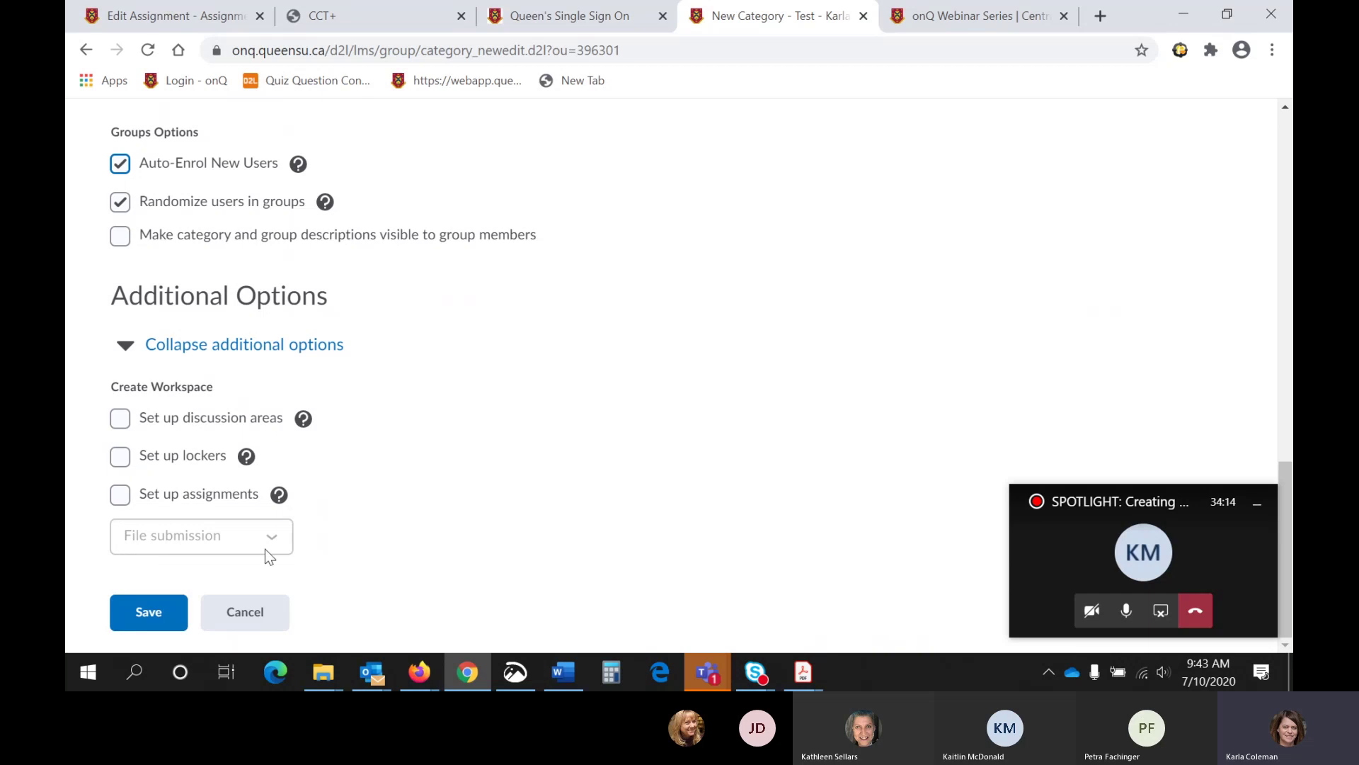
Save the group category and check its groups and members in the group management list
left_click(164, 600)
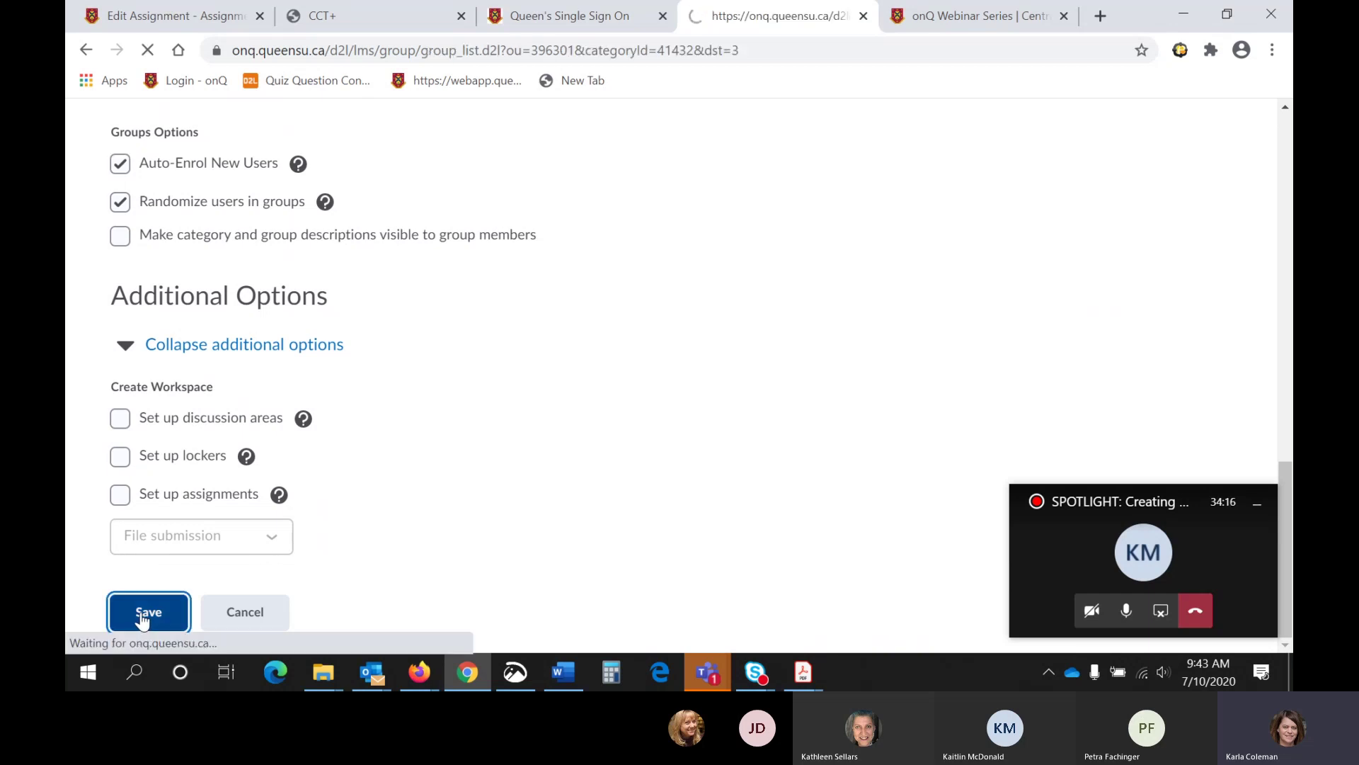
scroll(475, 540, "down", 3)
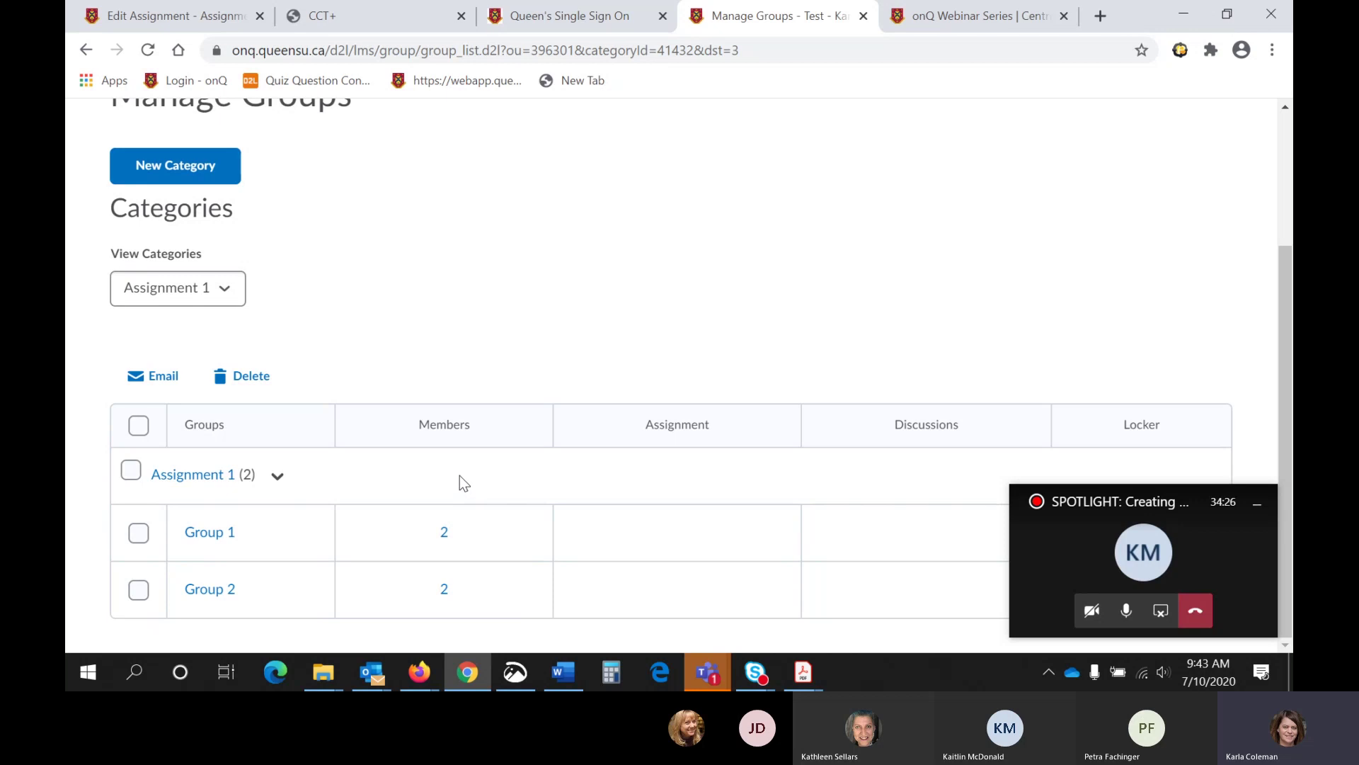
scroll(474, 484, "up", 3)
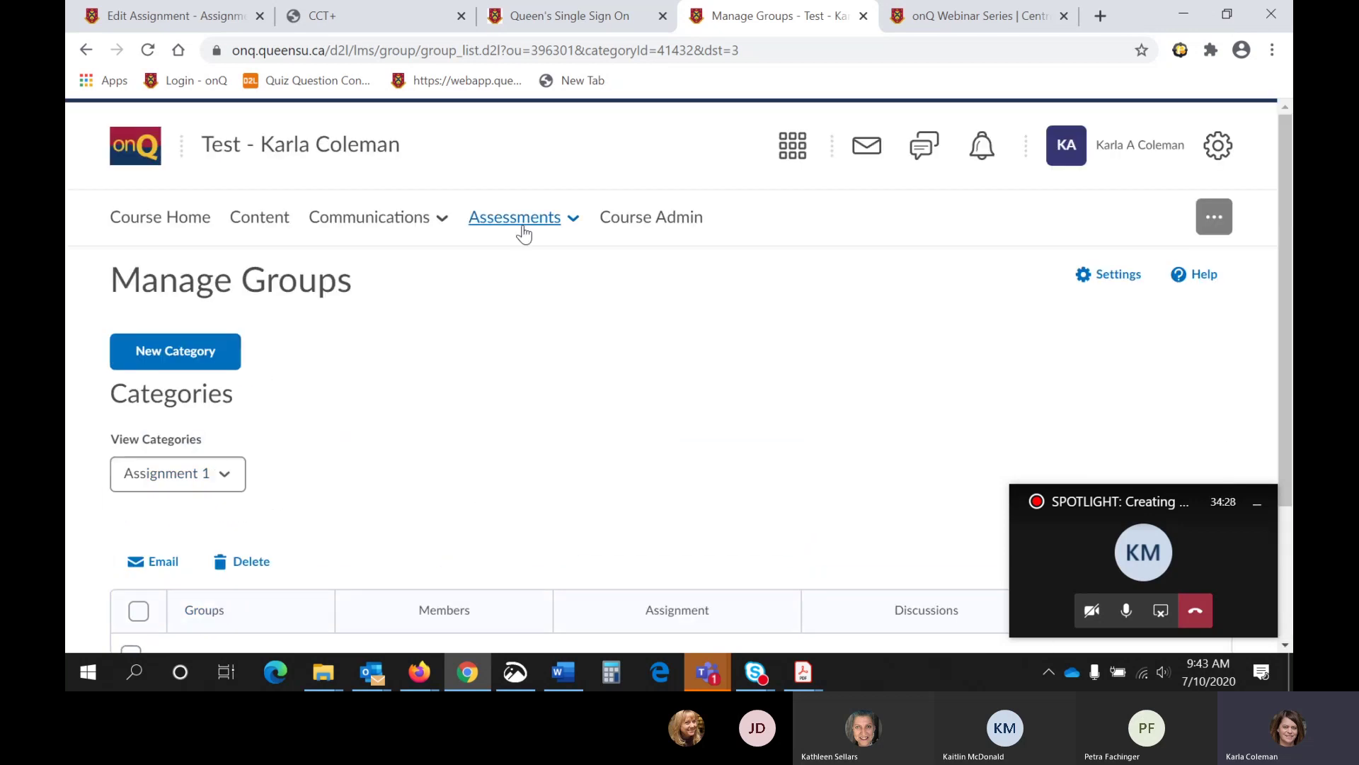
Open the course's assignments and start a new assignment named "Group Assignment"
left_click(522, 228)
left_click(516, 273)
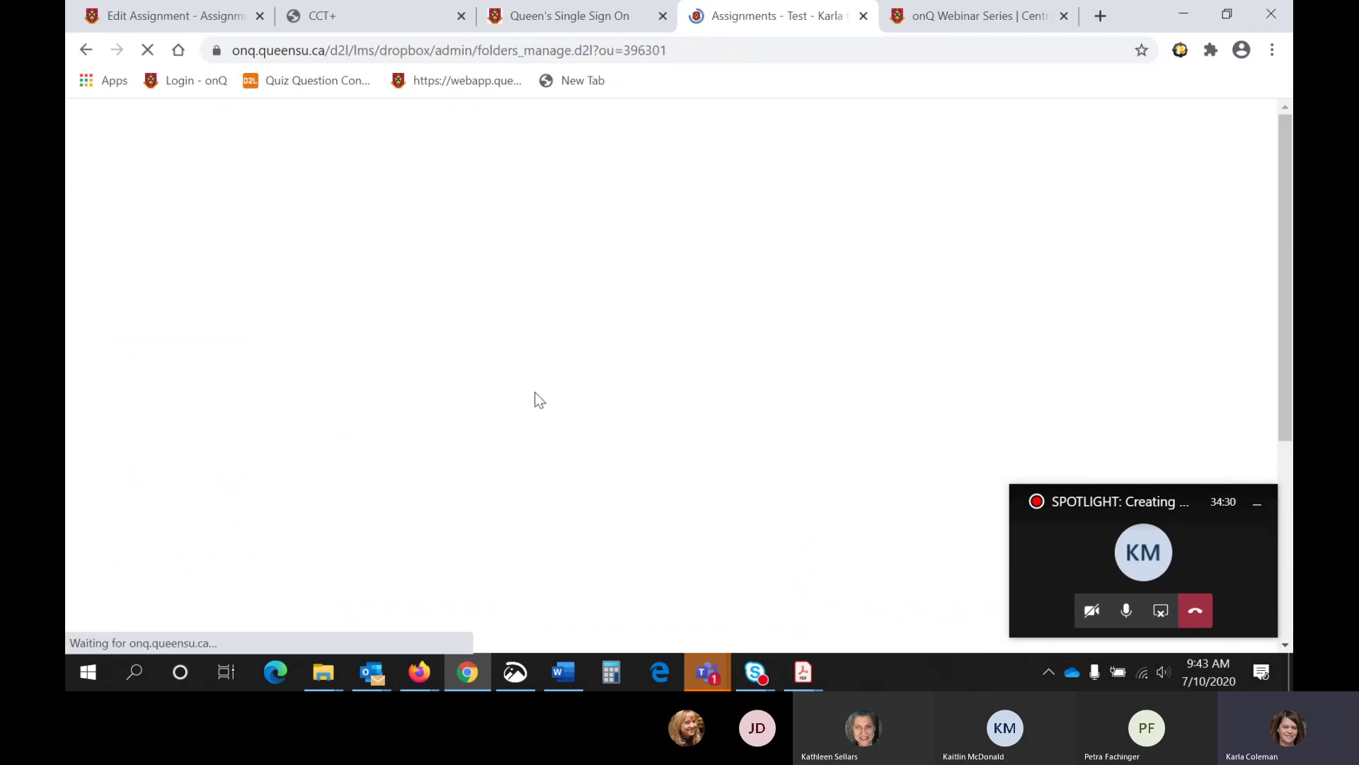
scroll(402, 394, "down", 4)
scroll(159, 348, "up", 3)
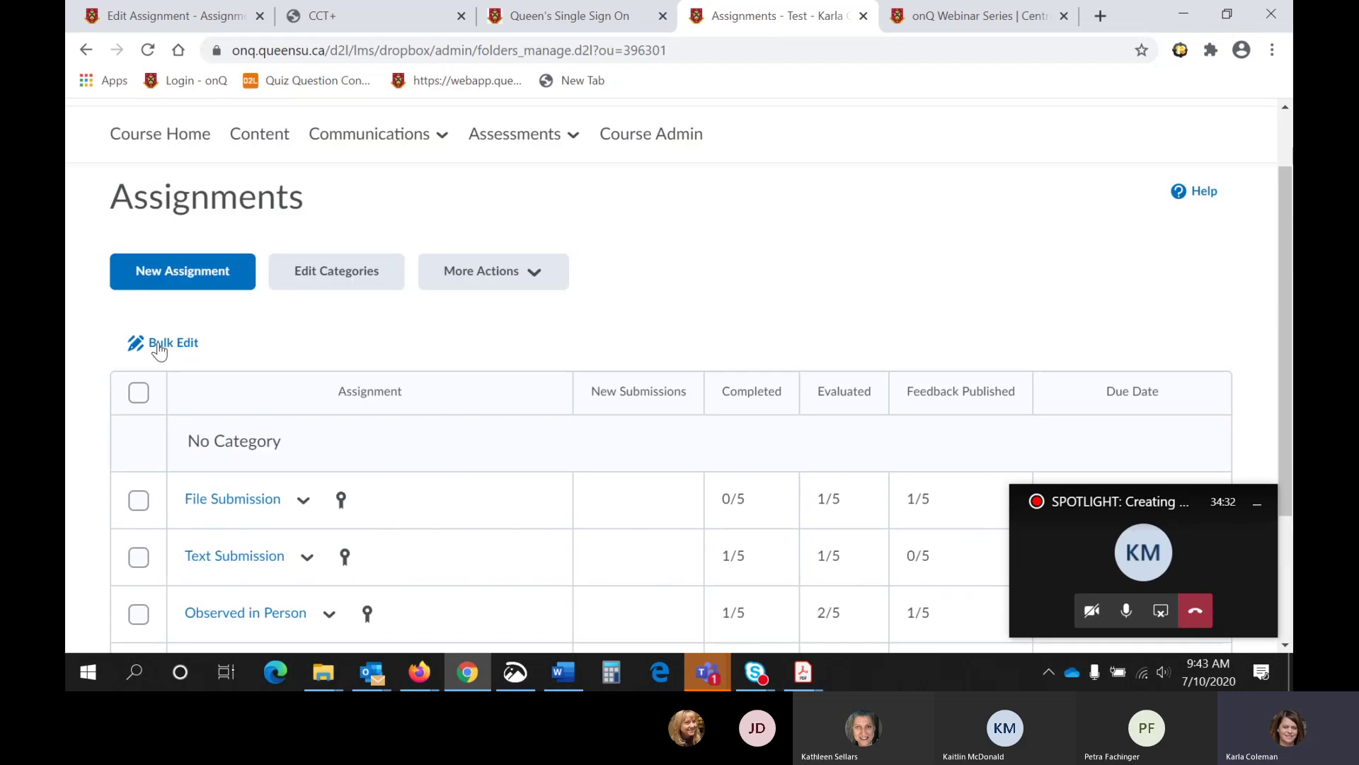
left_click(161, 280)
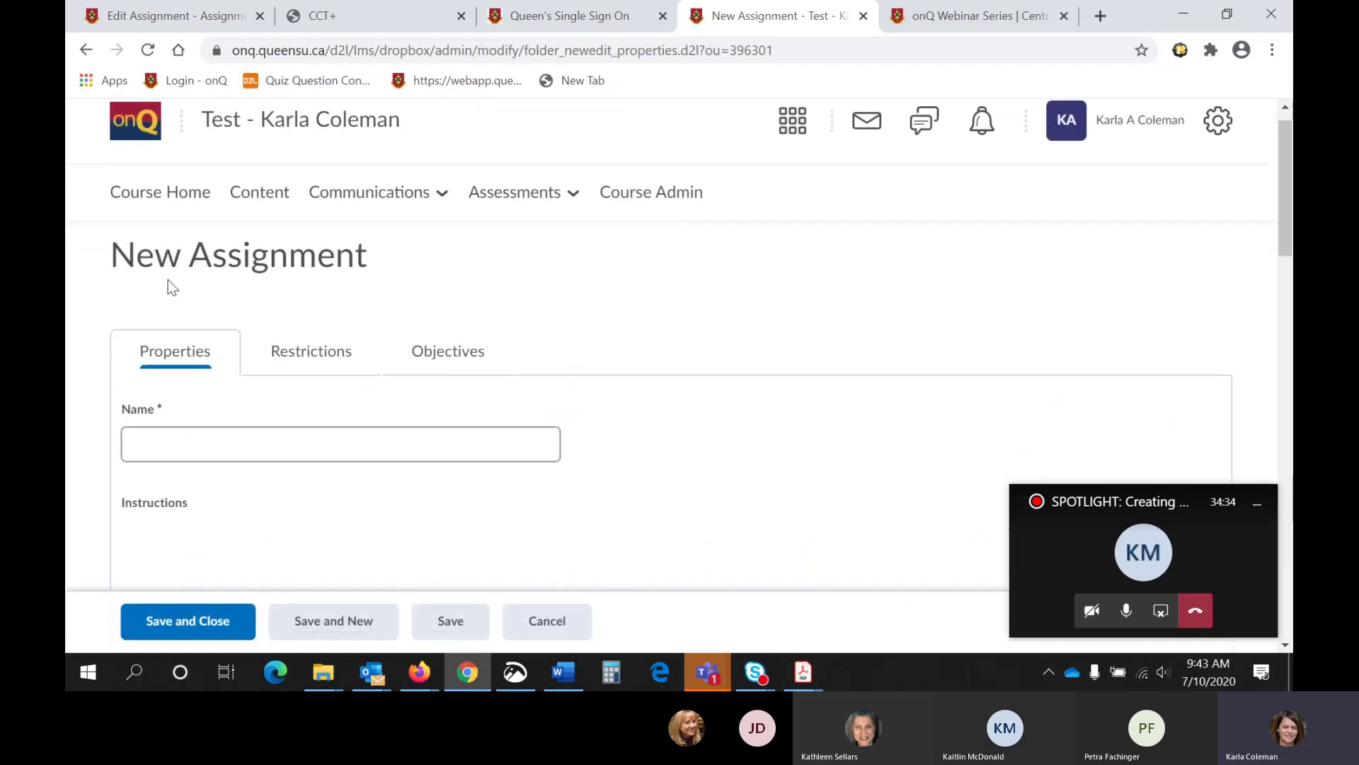
scroll(168, 286, "down", 2)
left_click(205, 280)
type("Gr")
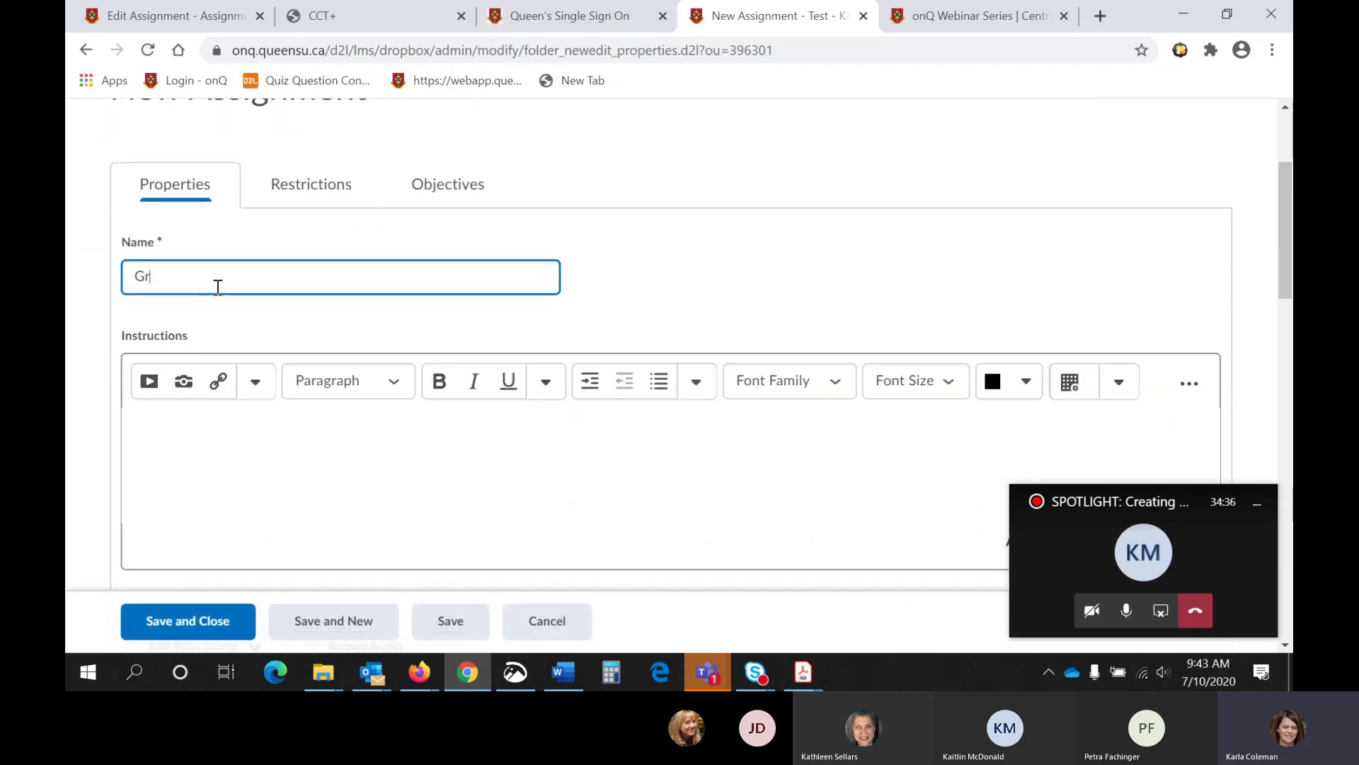
type("oup Assignment")
Make it a group assignment that uses the Assignment 1 group category
scroll(286, 312, "down", 3)
left_click(291, 312)
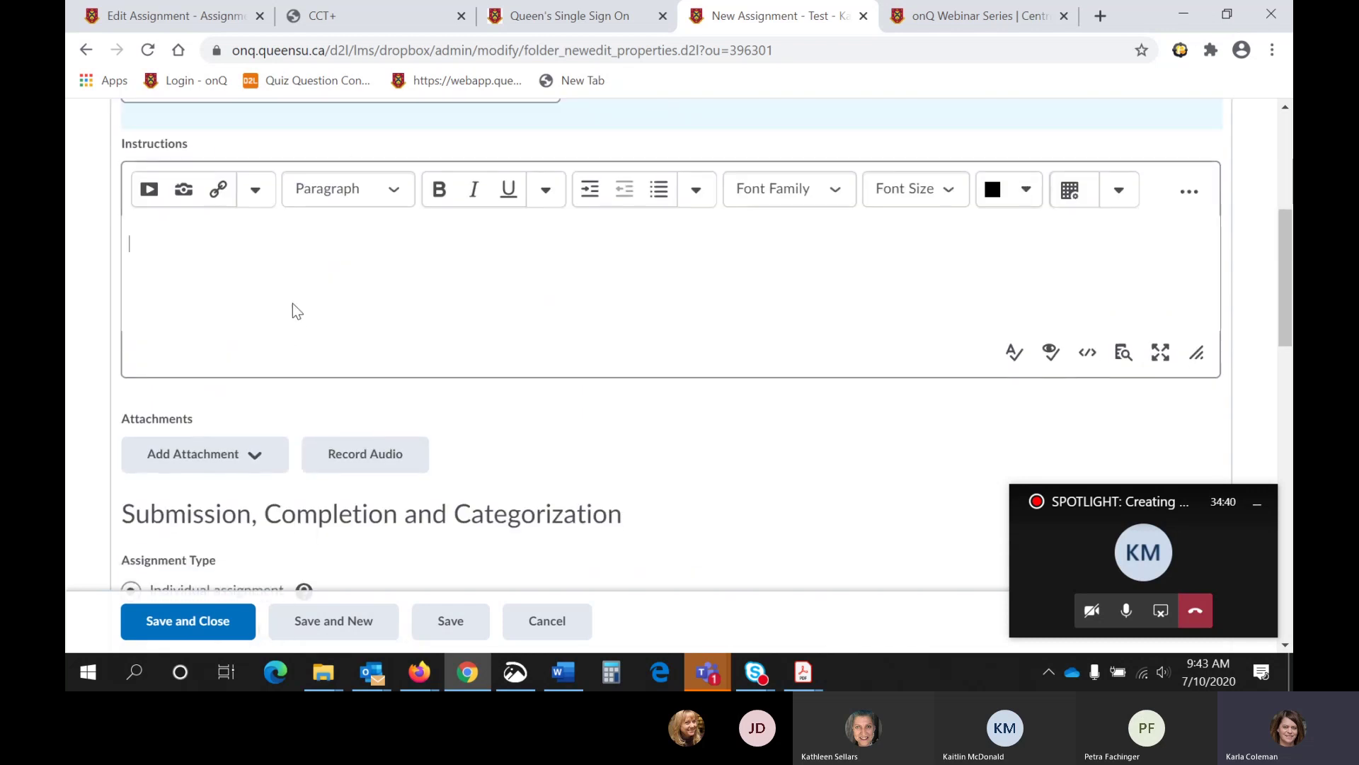
scroll(291, 303, "down", 3)
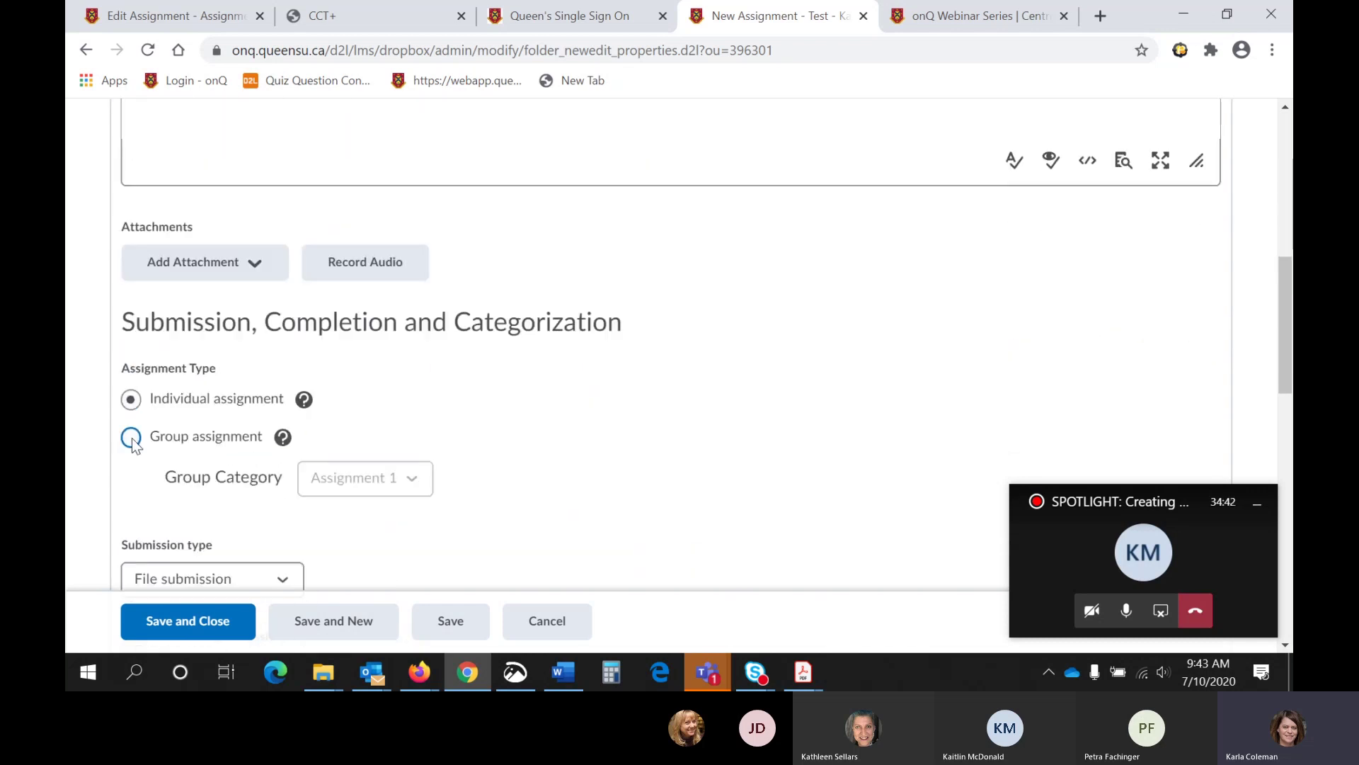
left_click(131, 438)
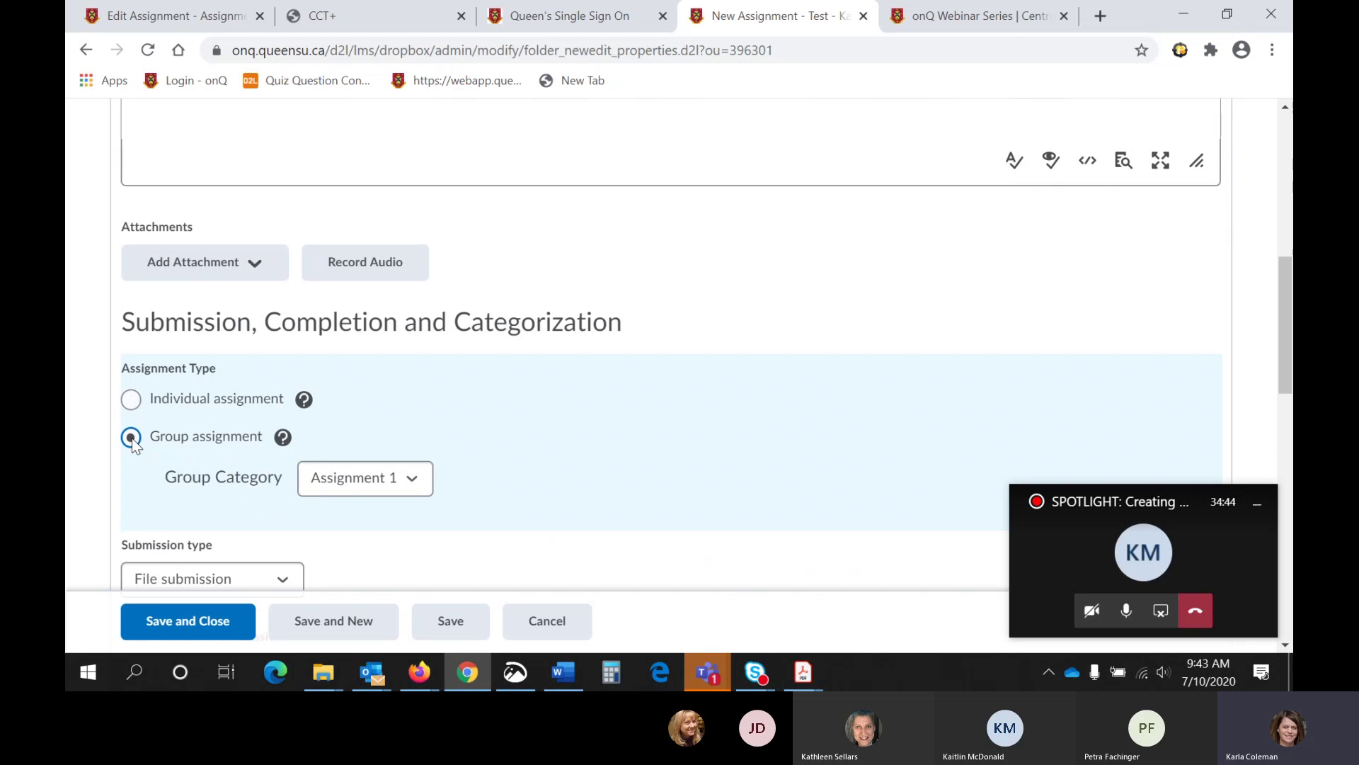
left_click(384, 485)
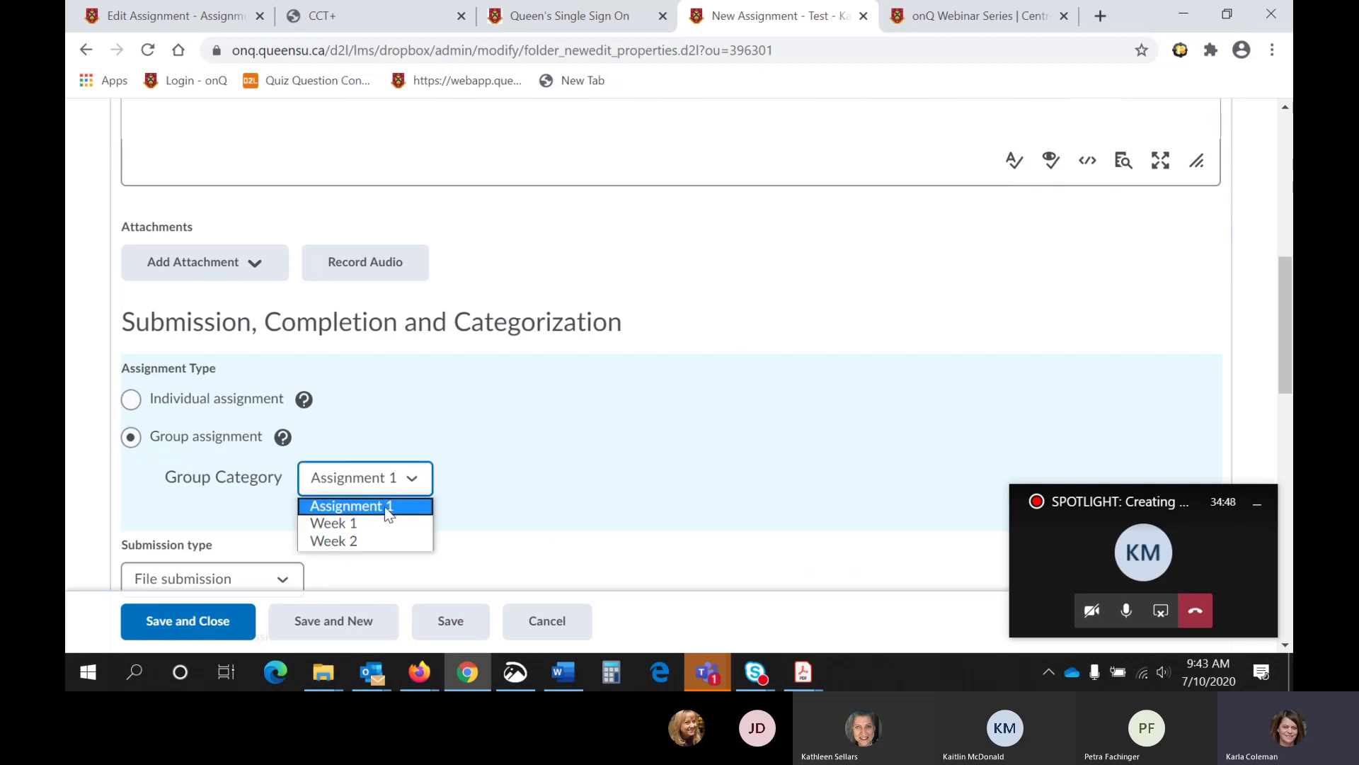
left_click(387, 507)
Check the submission types available for the group assignment
scroll(391, 504, "down", 3)
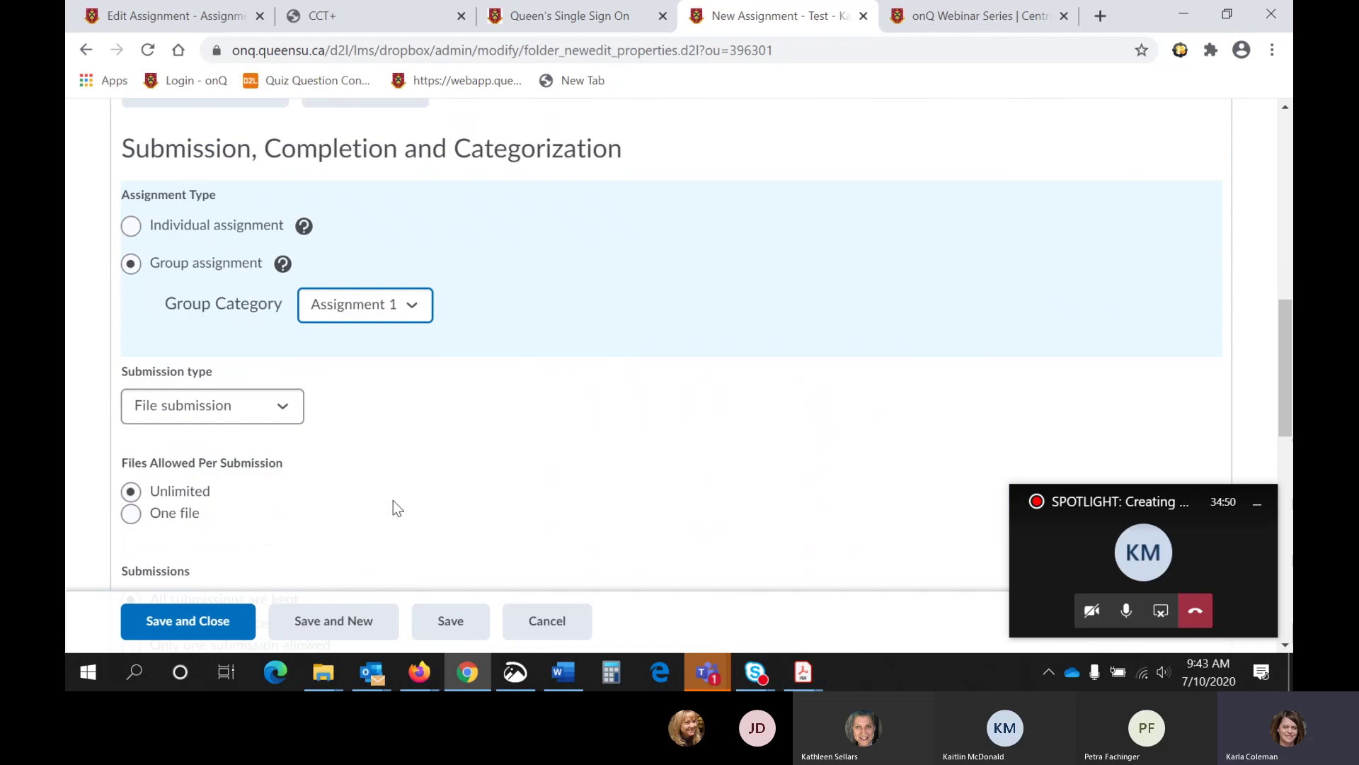
left_click(257, 397)
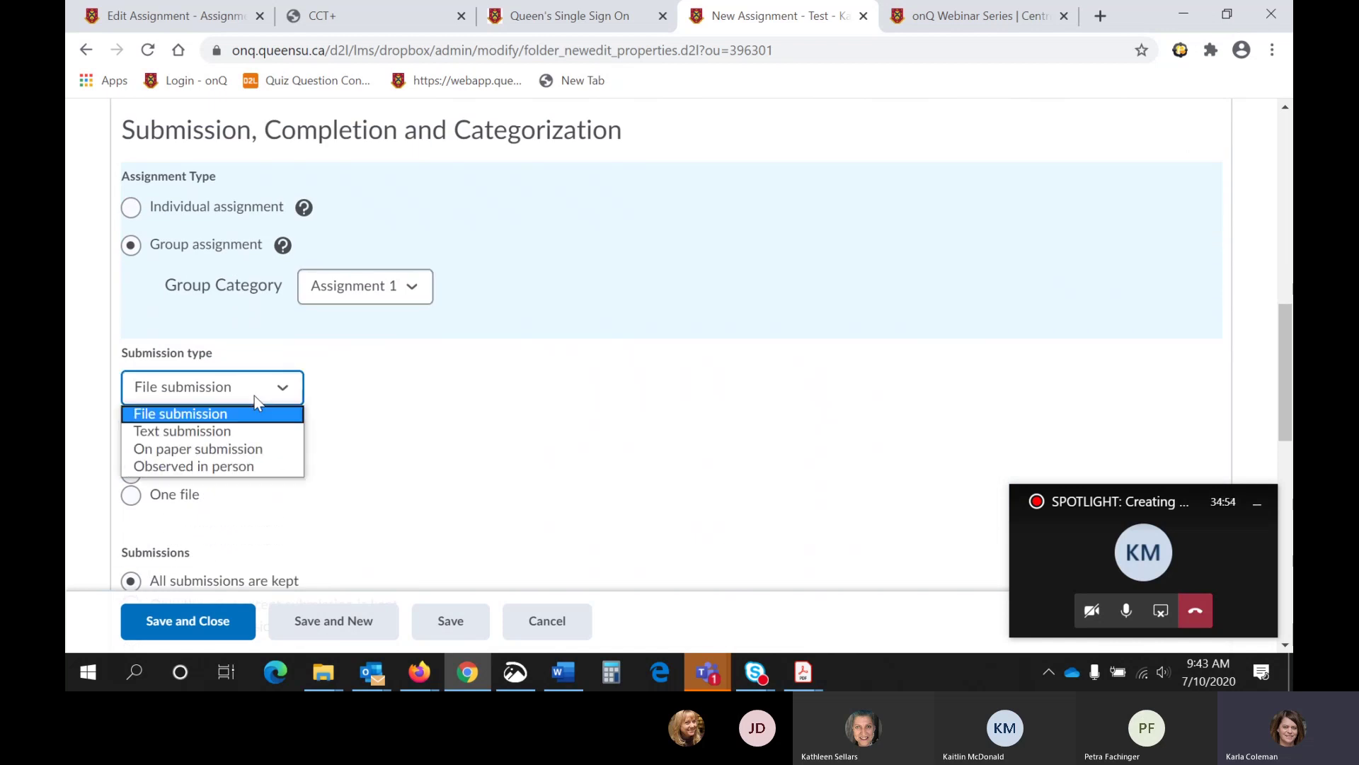
left_click(468, 405)
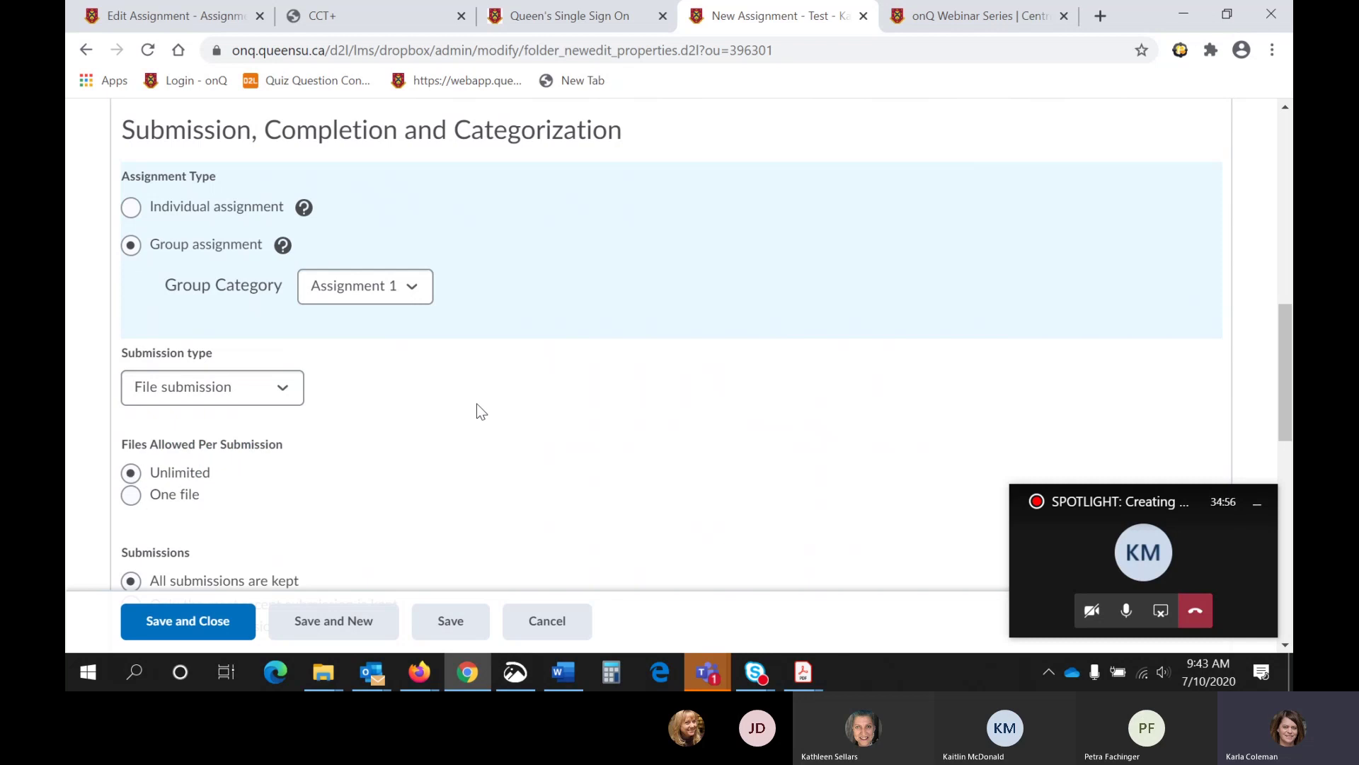
Set the group assignment's score out of 10, link it to the Group Assignment grade item, and save and close it
scroll(465, 417, "down", 1)
scroll(466, 416, "down", 3)
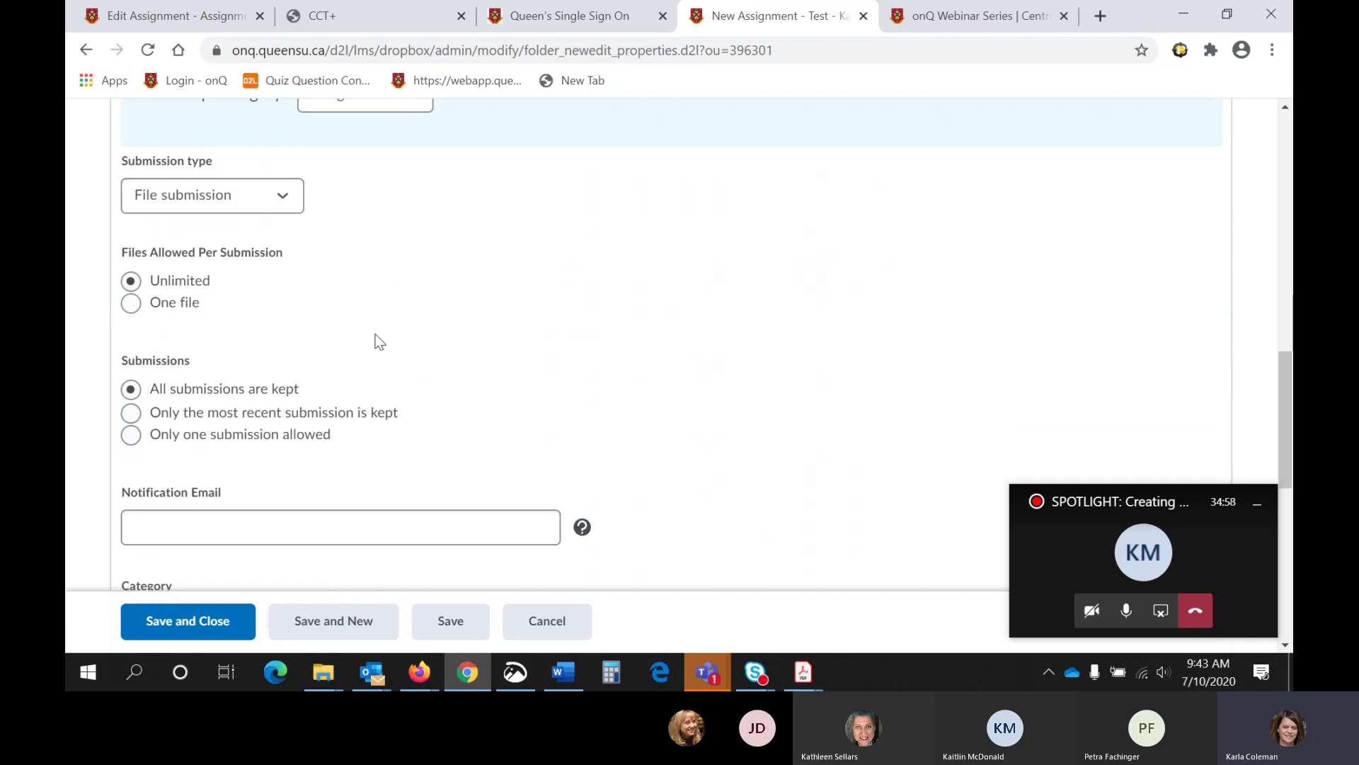
scroll(405, 347, "down", 1)
scroll(265, 343, "down", 5)
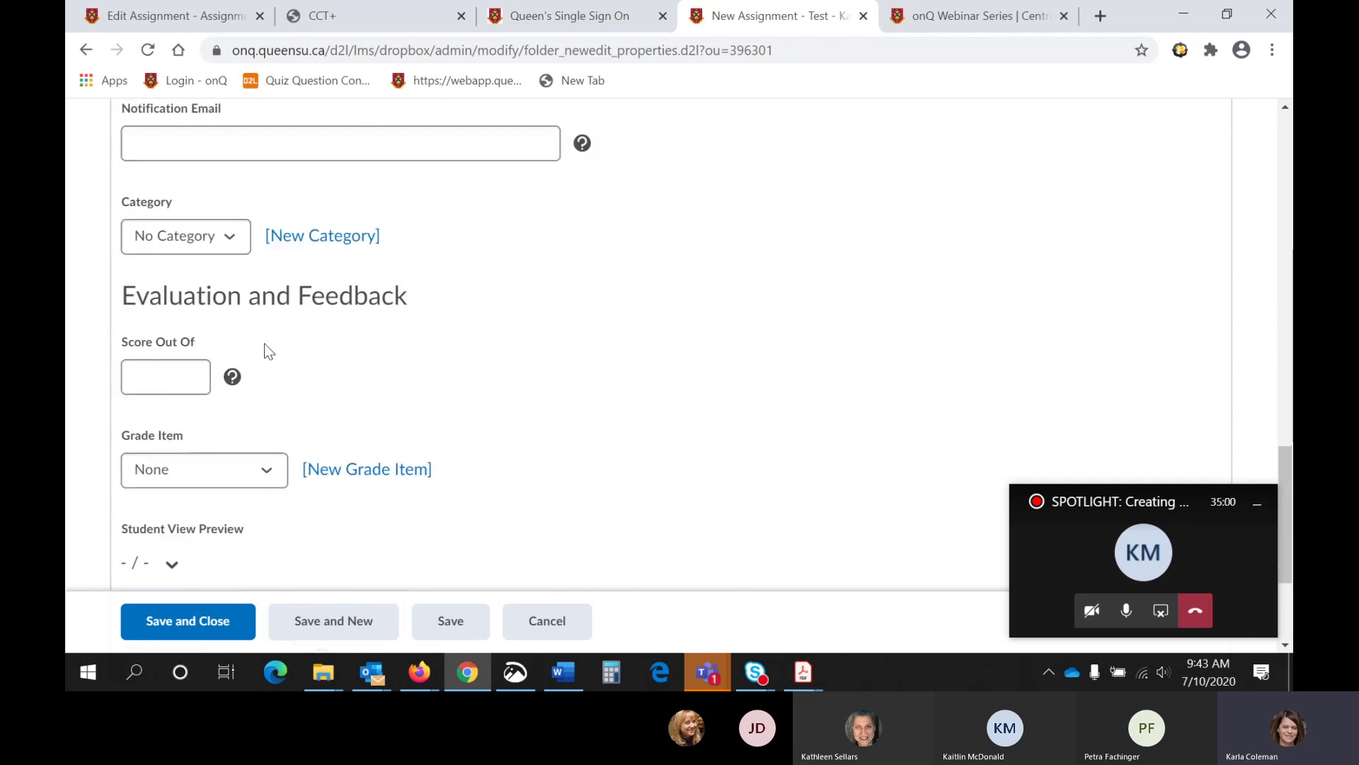
left_click(160, 376)
type("10")
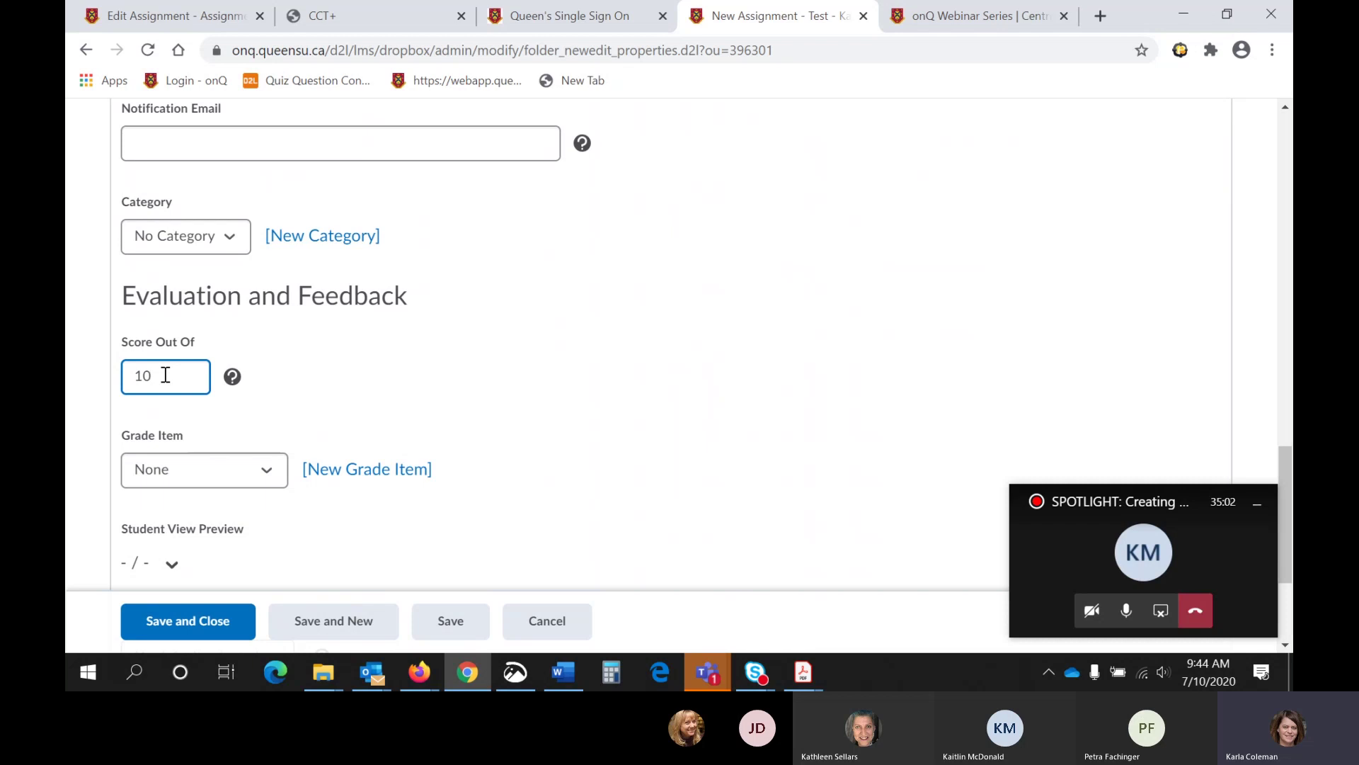
left_click(227, 470)
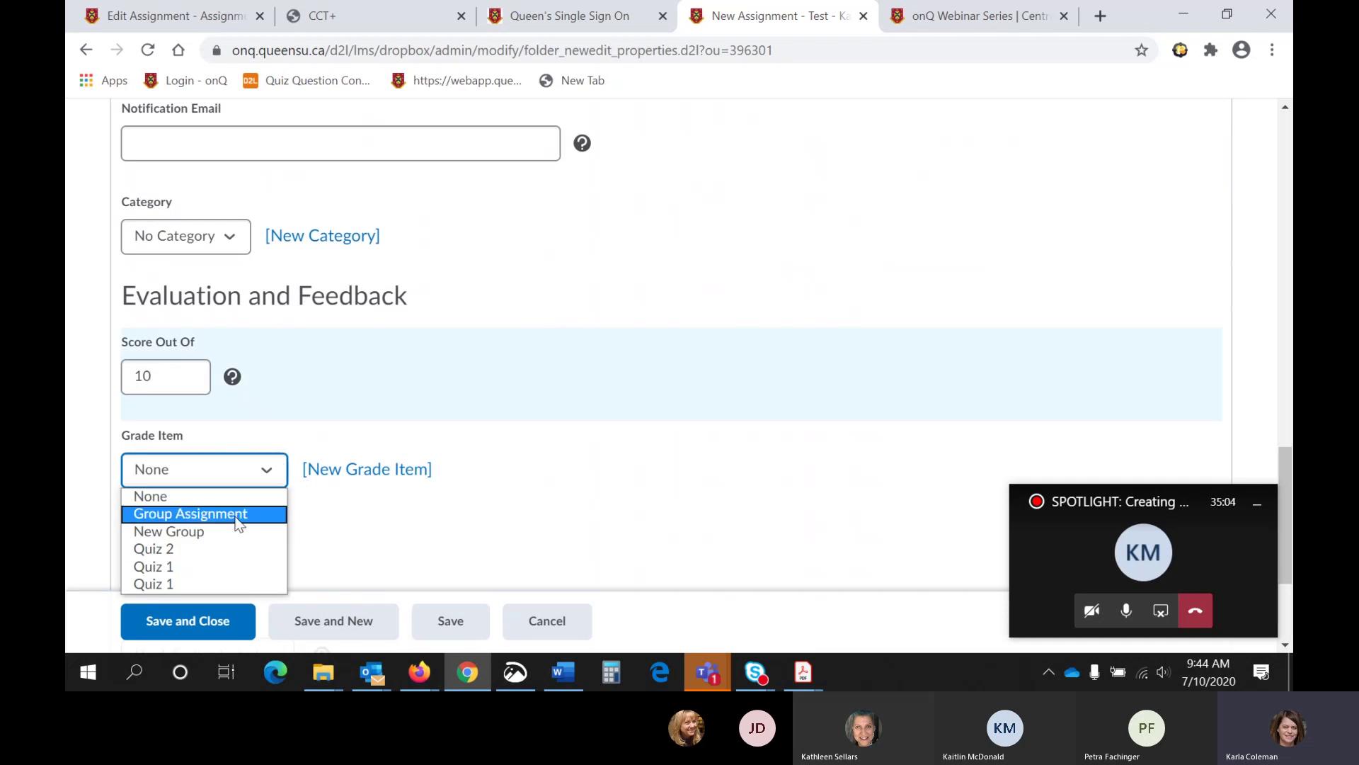
left_click(235, 516)
scroll(344, 409, "down", 3)
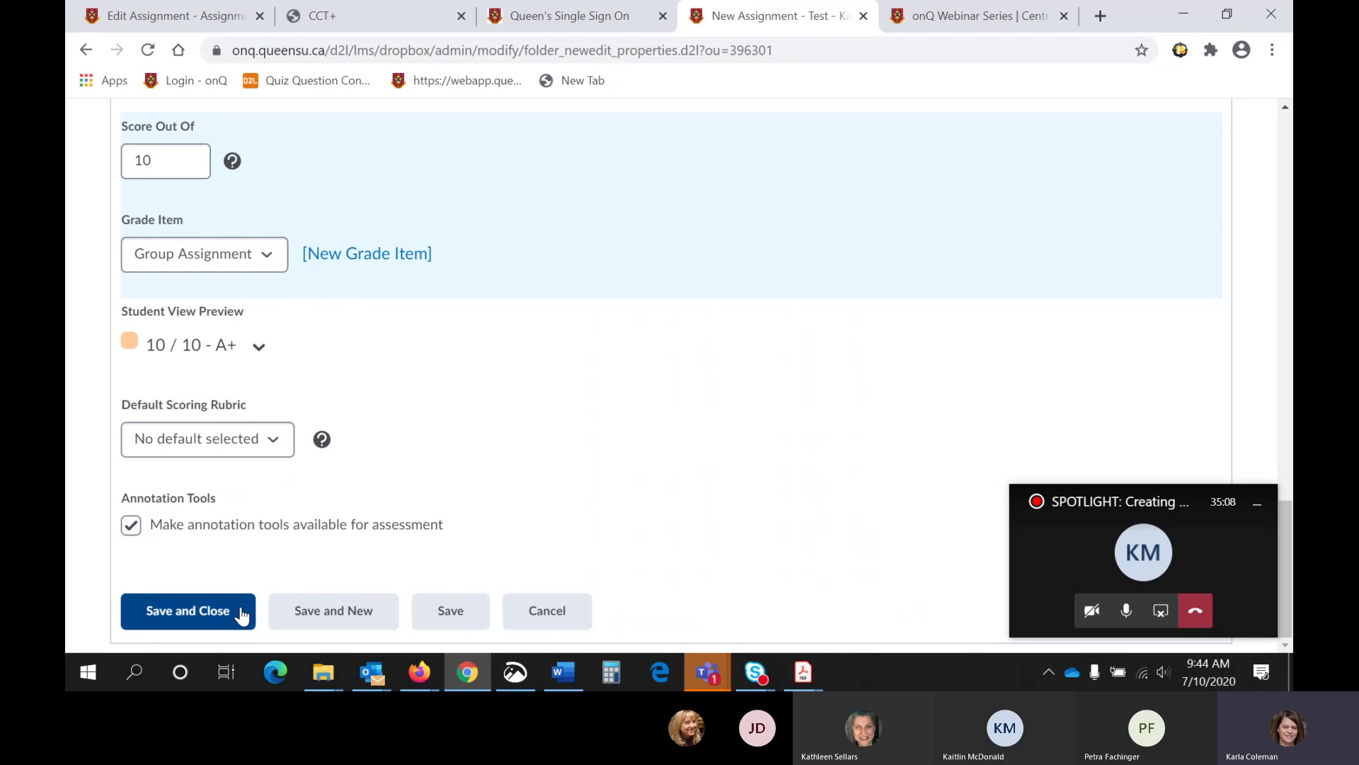
left_click(241, 613)
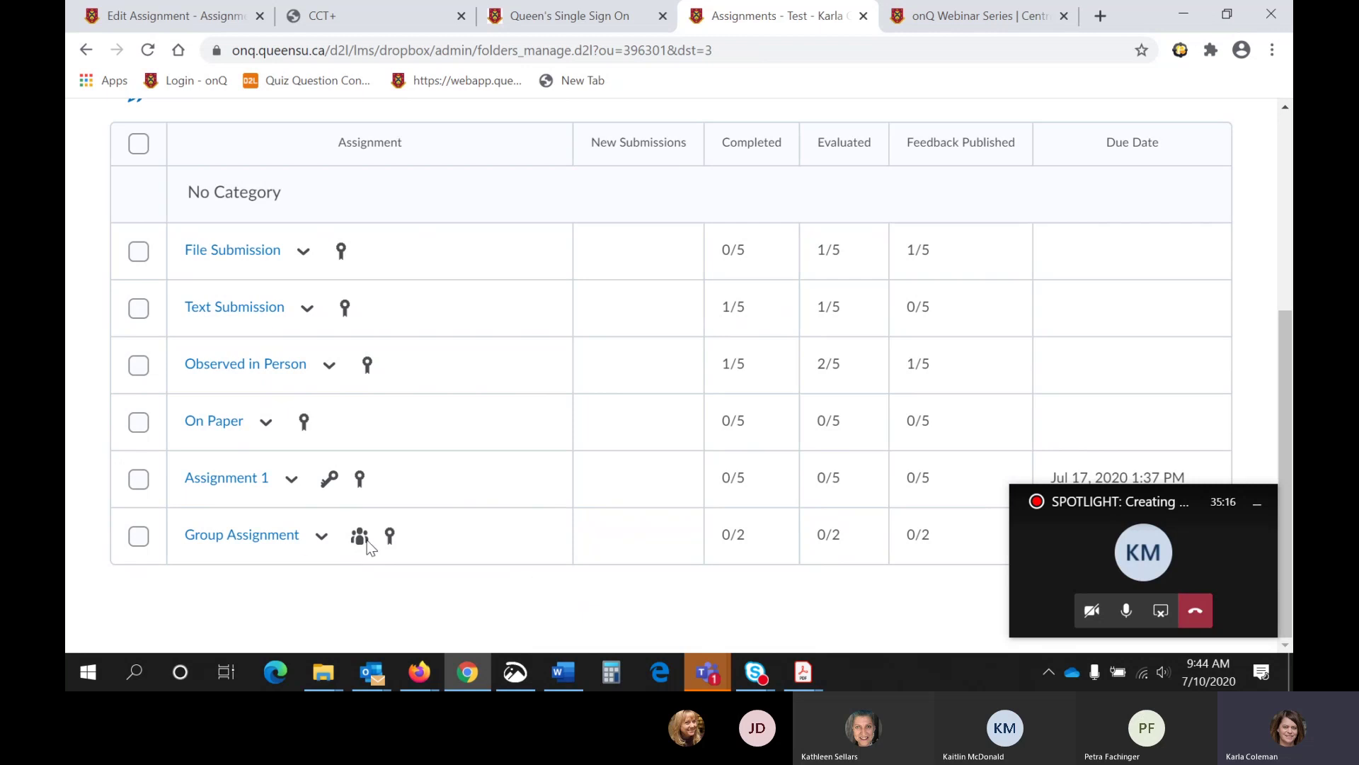
mouse_move(359, 540)
Open the course classlist and impersonate the test student account
scroll(839, 442, "up", 5)
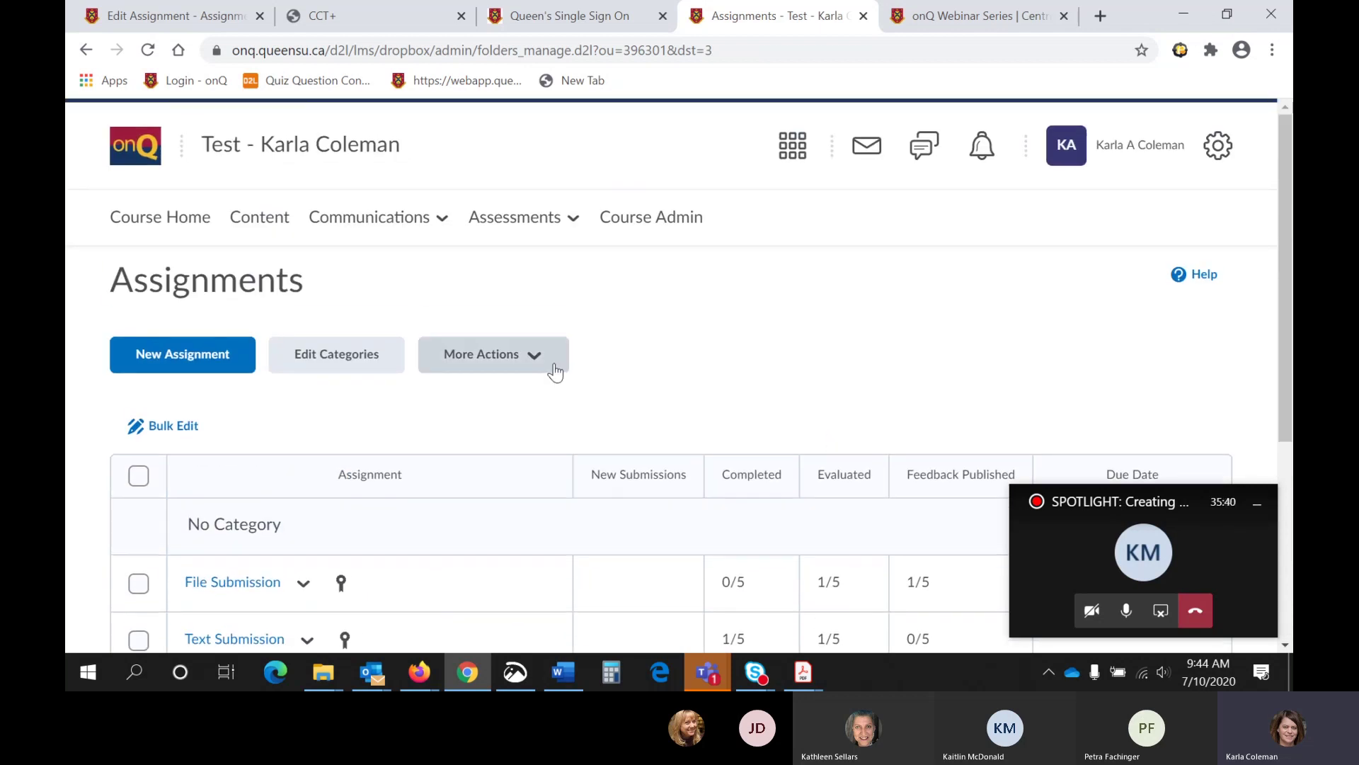
left_click(361, 218)
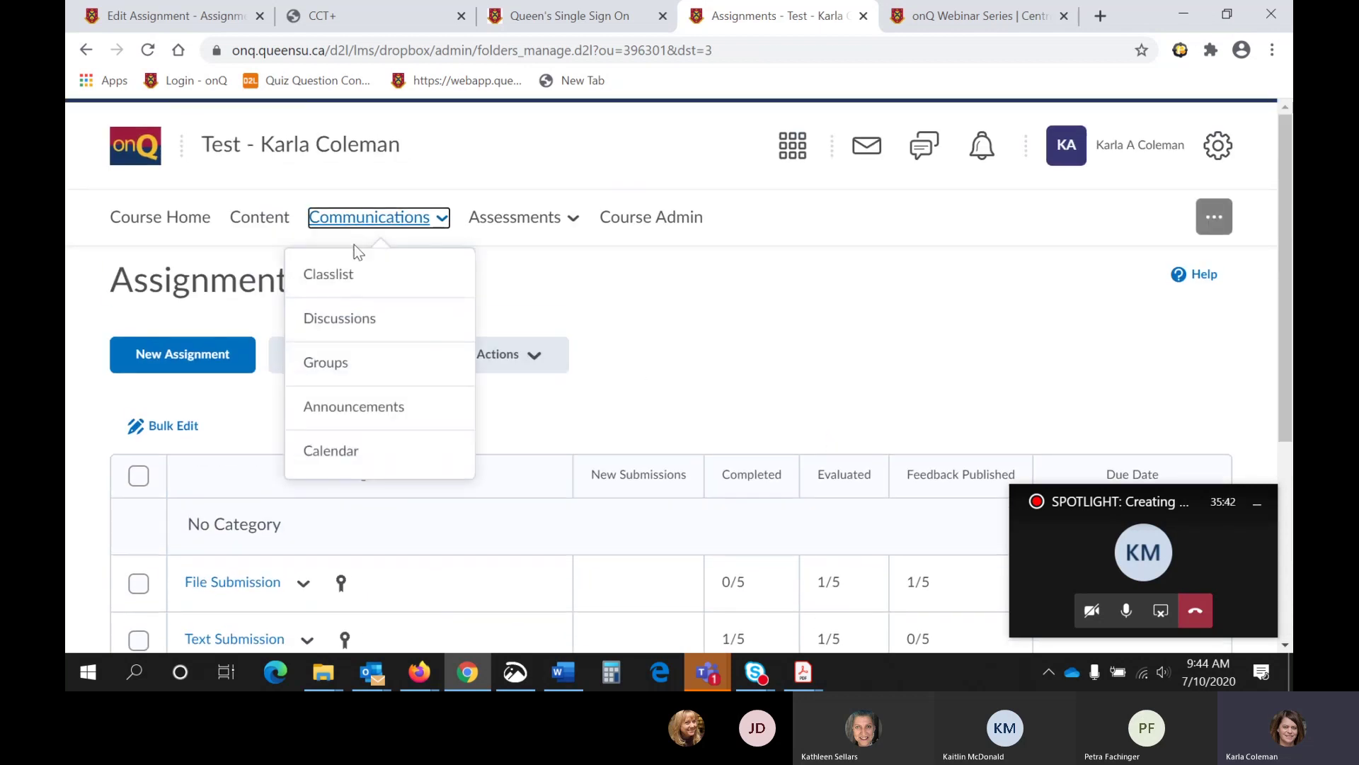
left_click(354, 285)
scroll(453, 325, "down", 4)
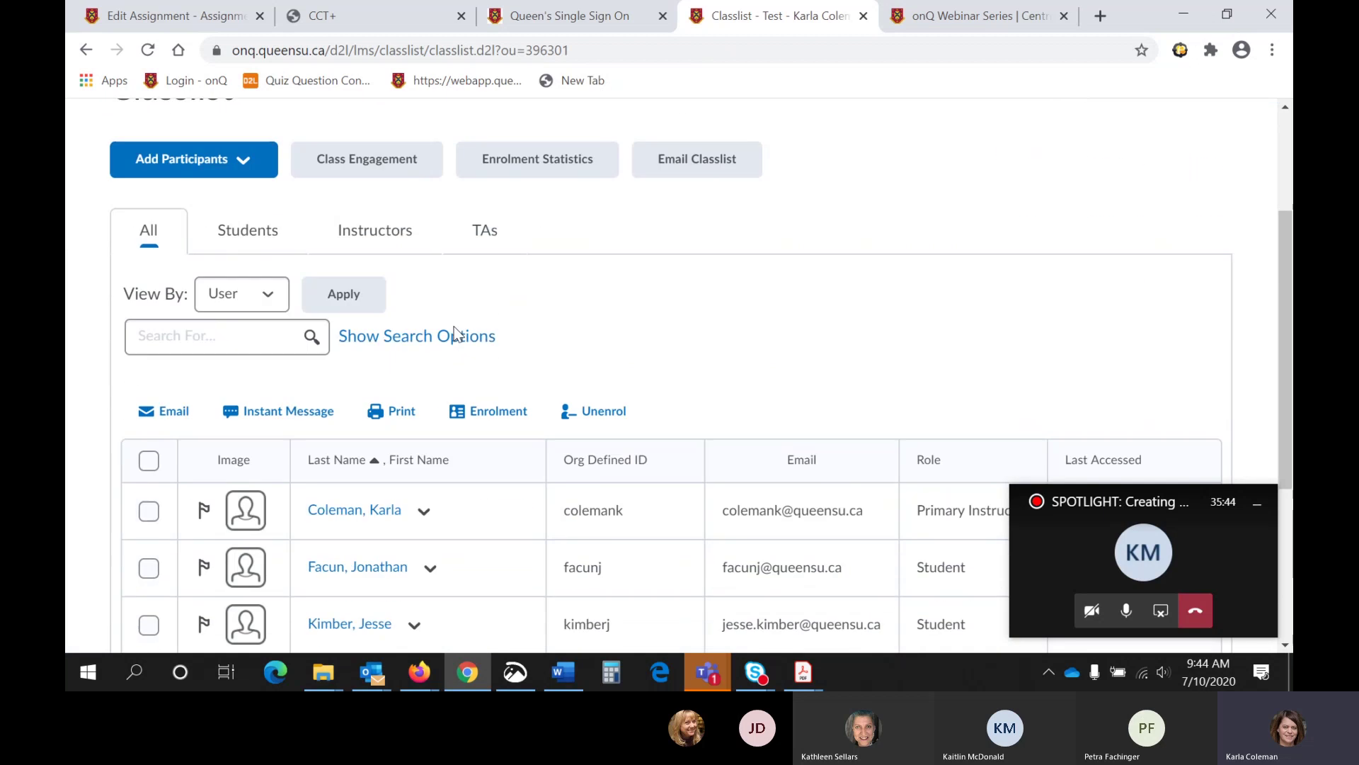
scroll(451, 330, "down", 3)
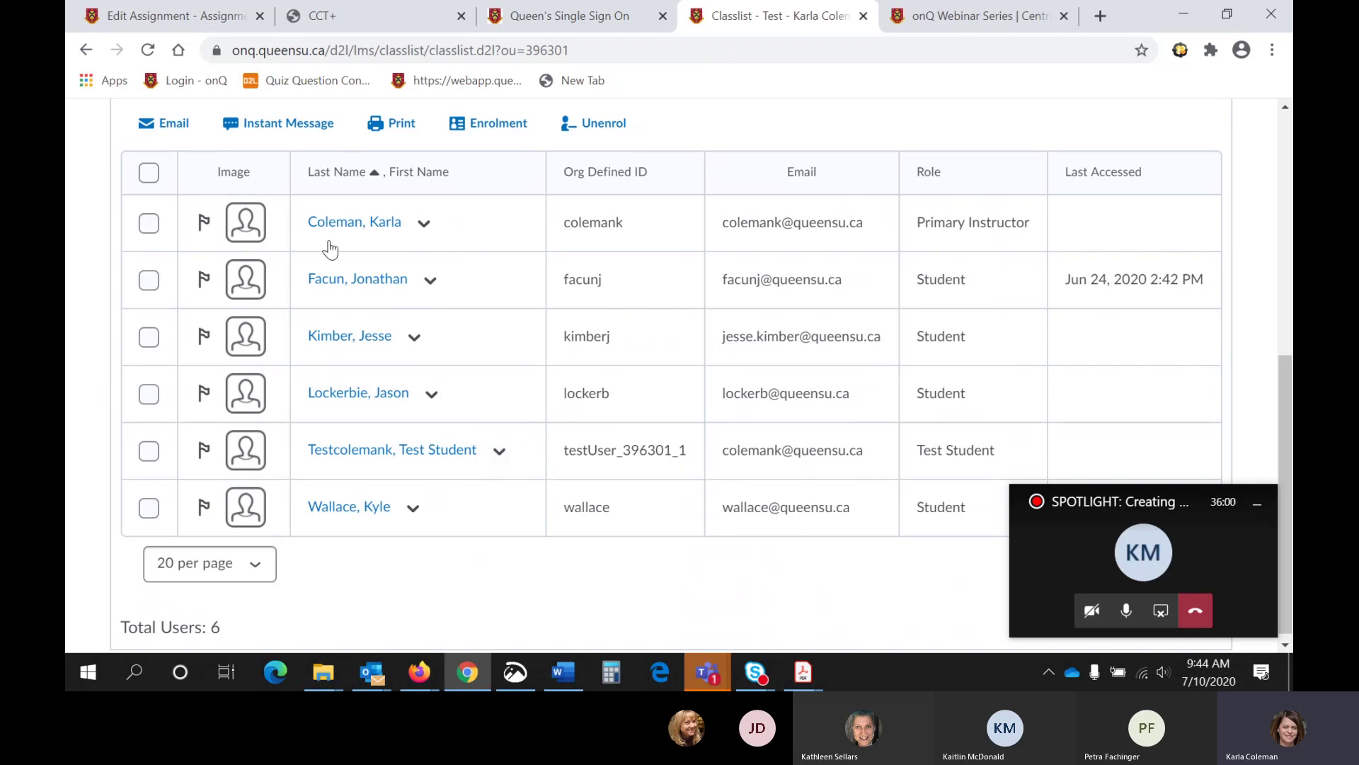
left_click(499, 451)
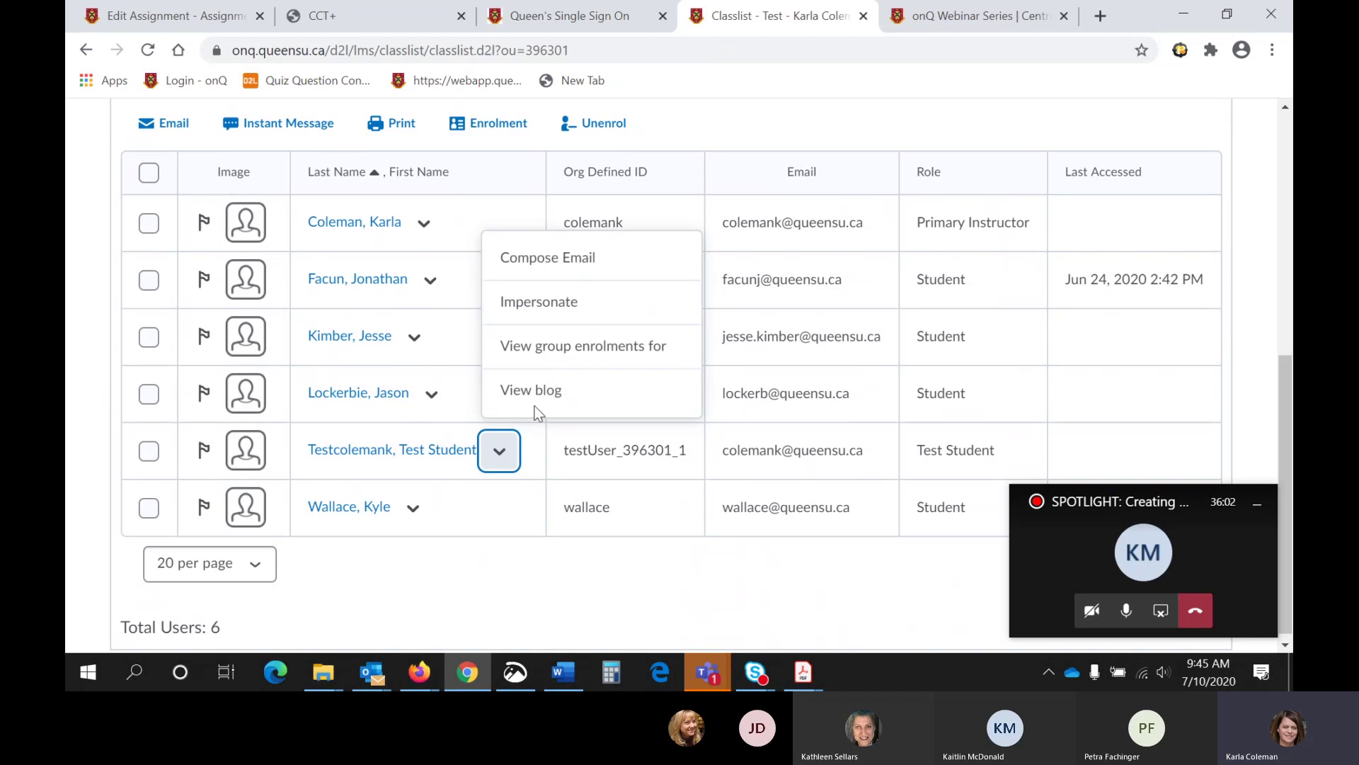
left_click(570, 301)
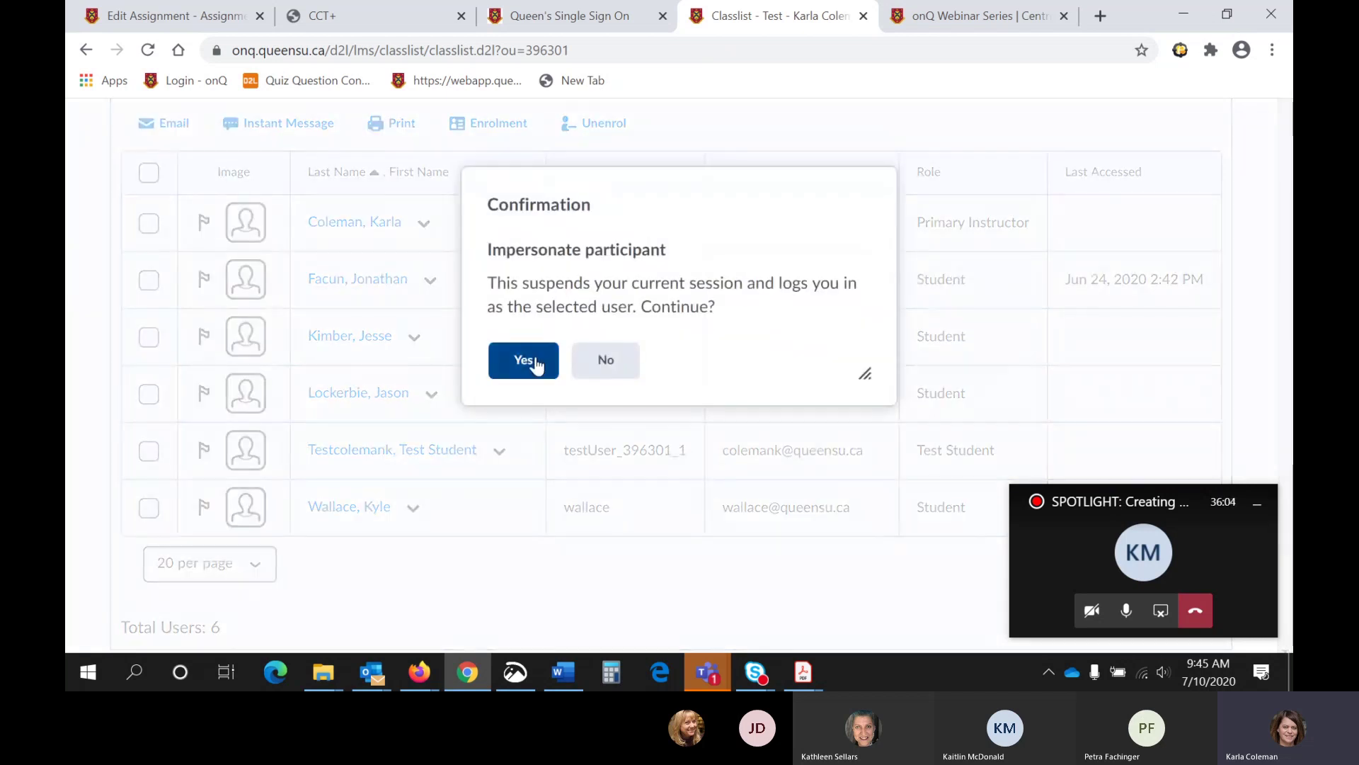
left_click(536, 365)
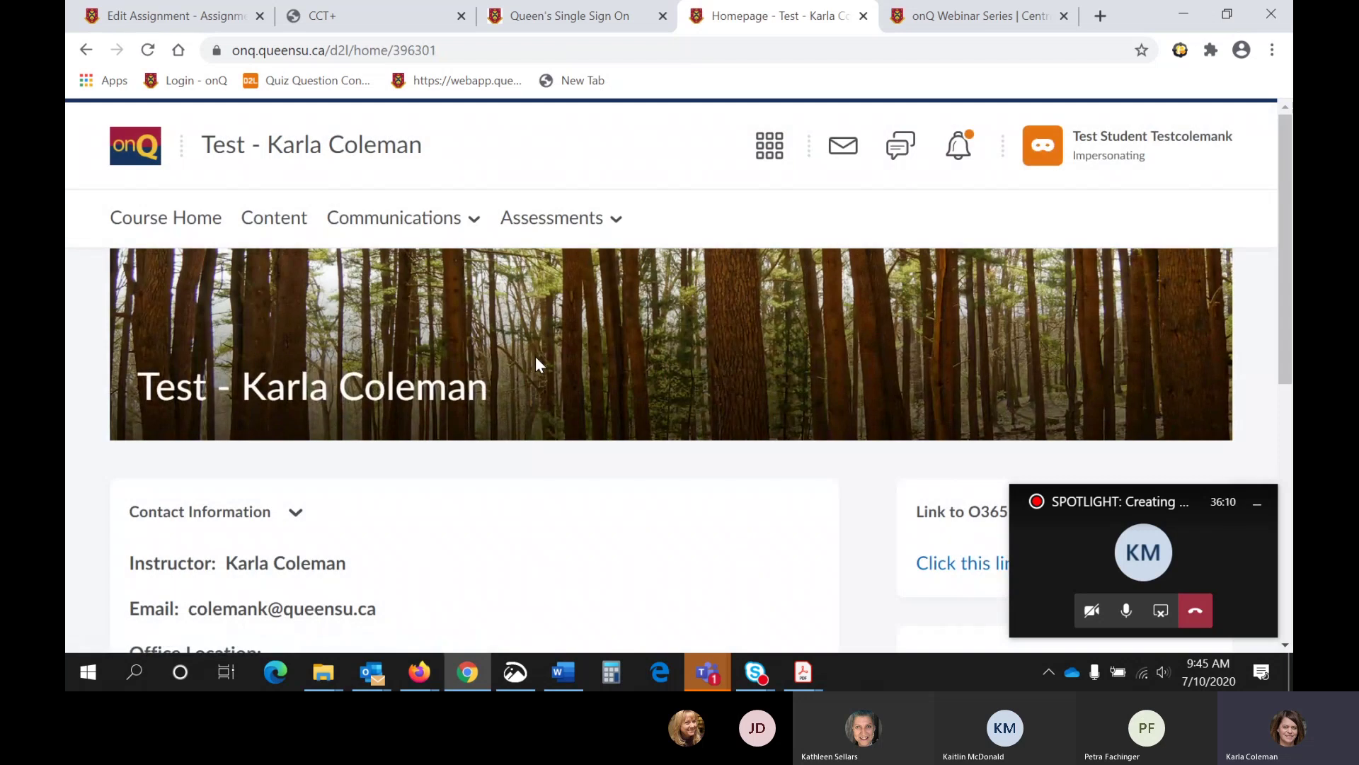
Open the course's assignments as the impersonated test student and review the list
scroll(524, 370, "down", 1)
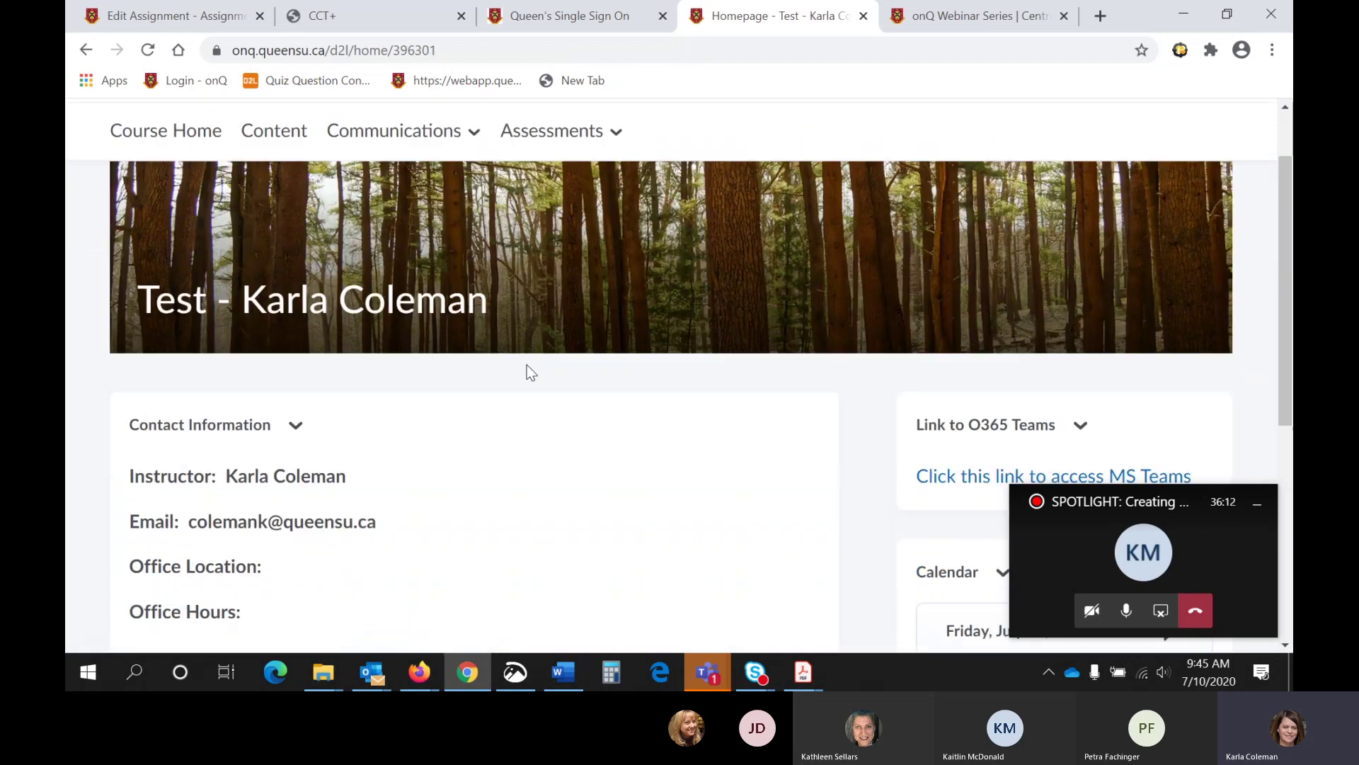
scroll(545, 393, "up", 1)
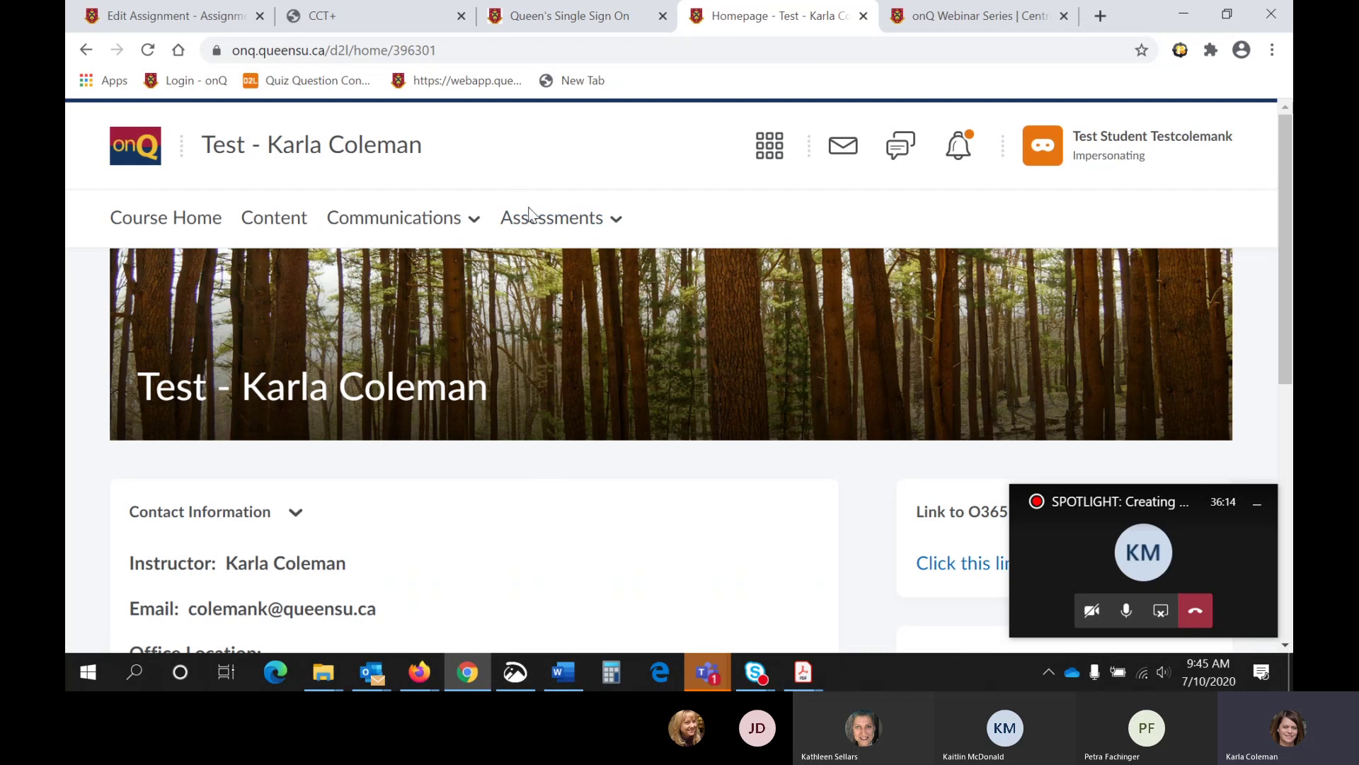
left_click(552, 219)
left_click(540, 284)
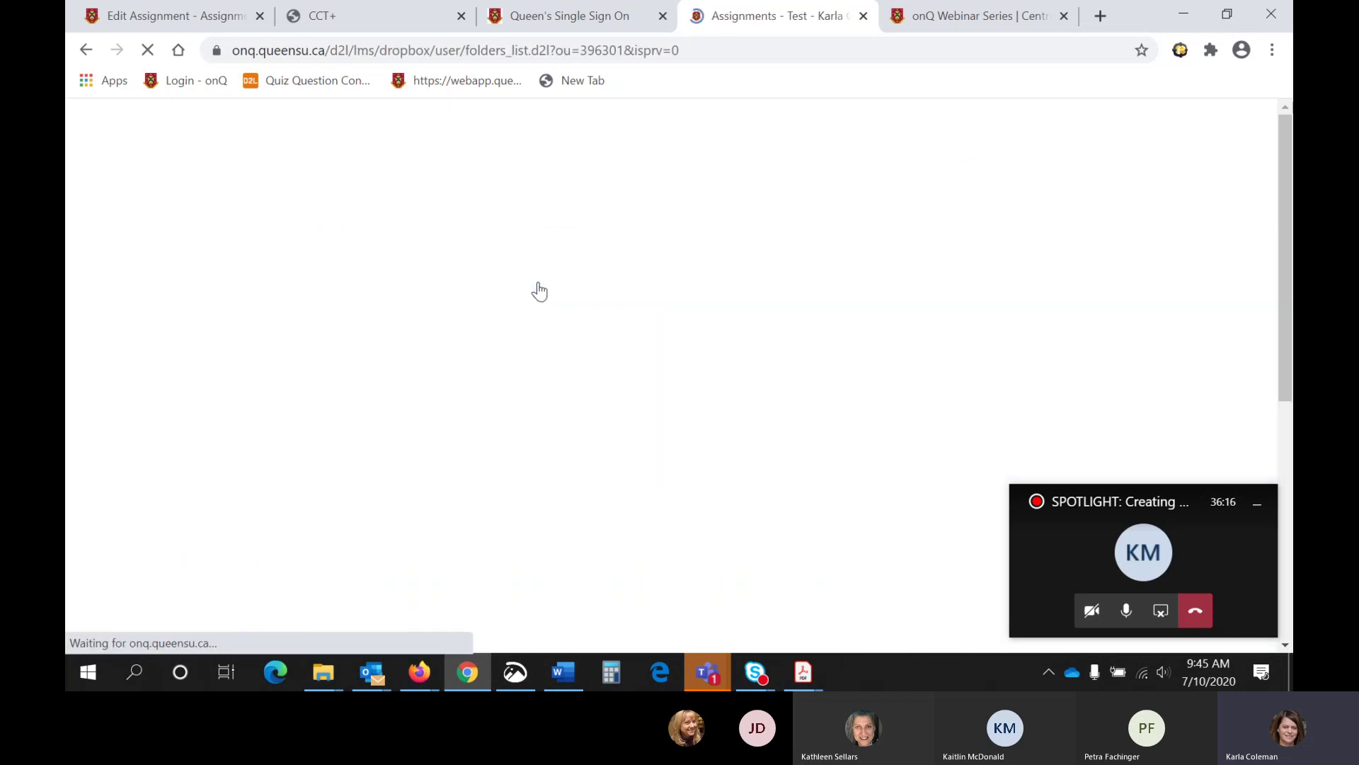
scroll(539, 290, "down", 1)
scroll(539, 290, "down", 3)
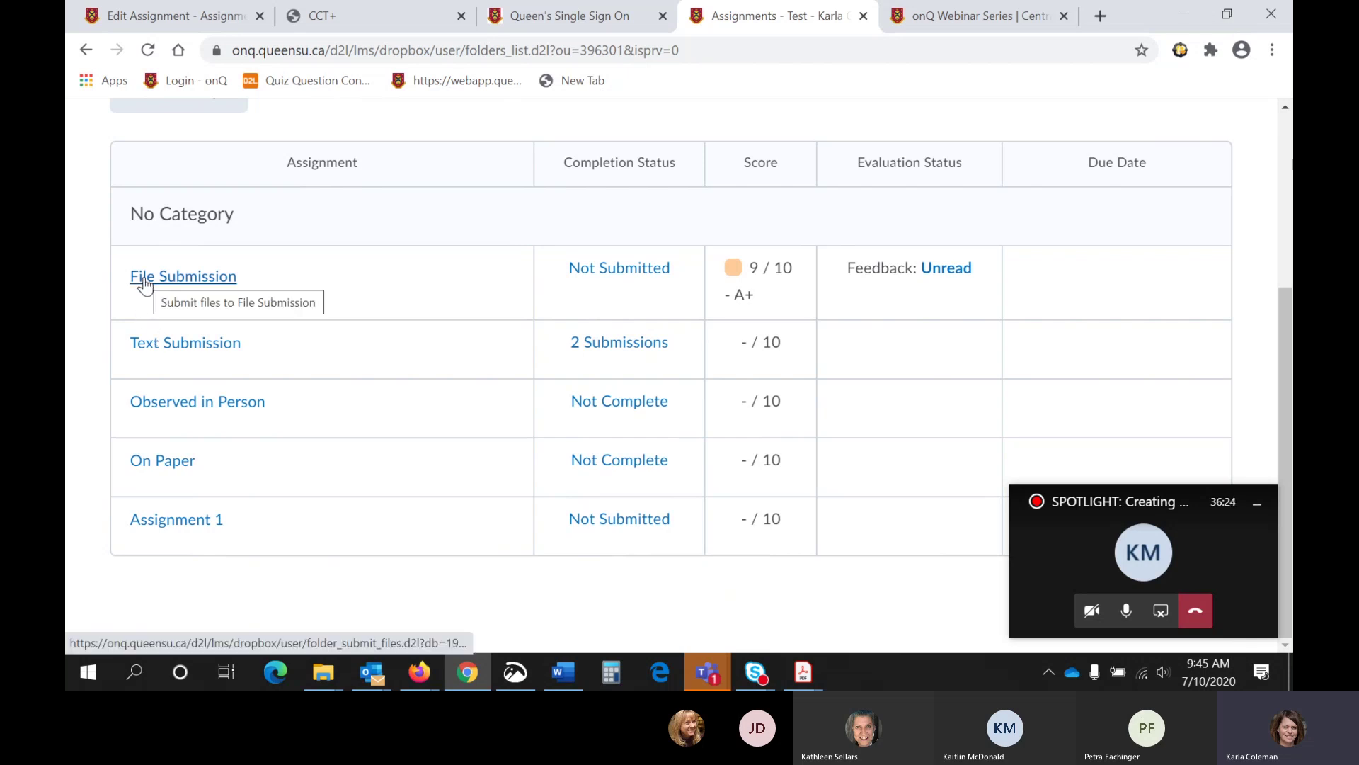
left_click(144, 280)
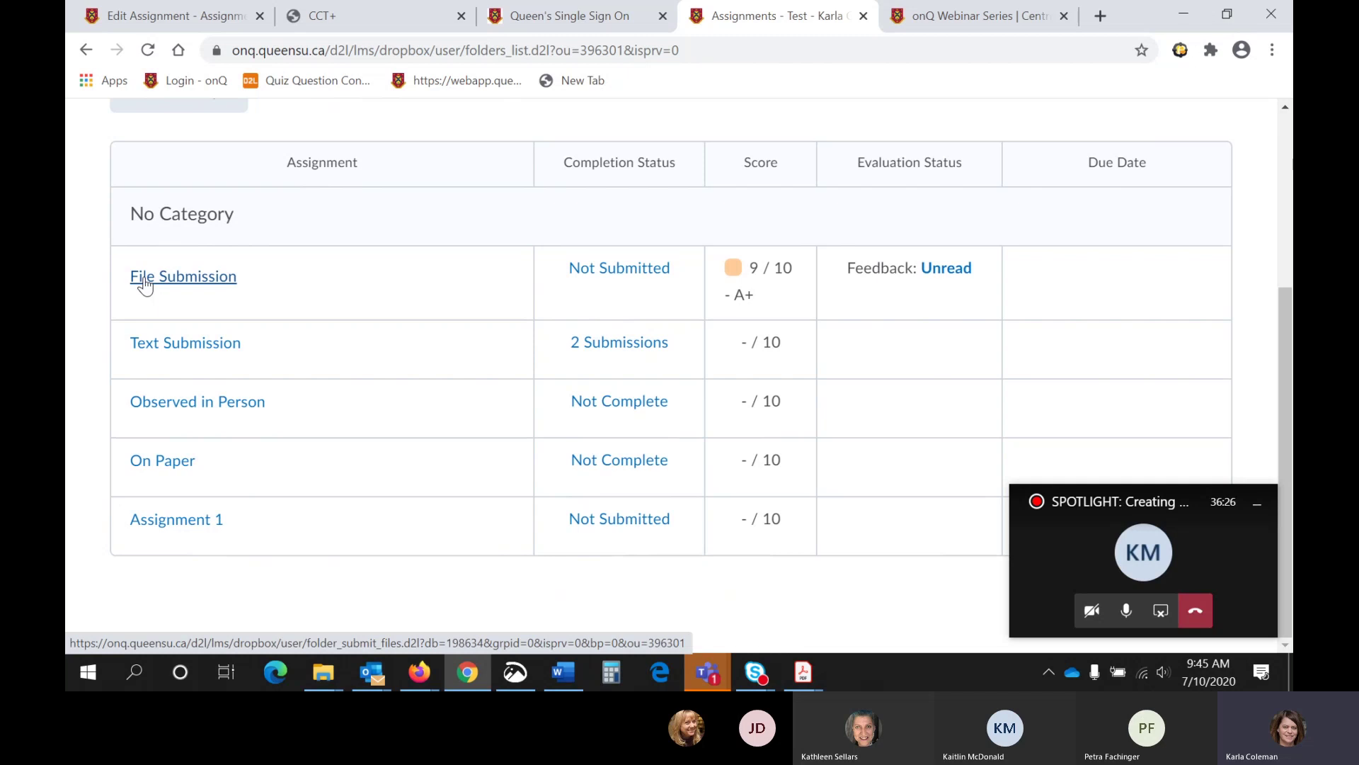
scroll(650, 368, "down", 6)
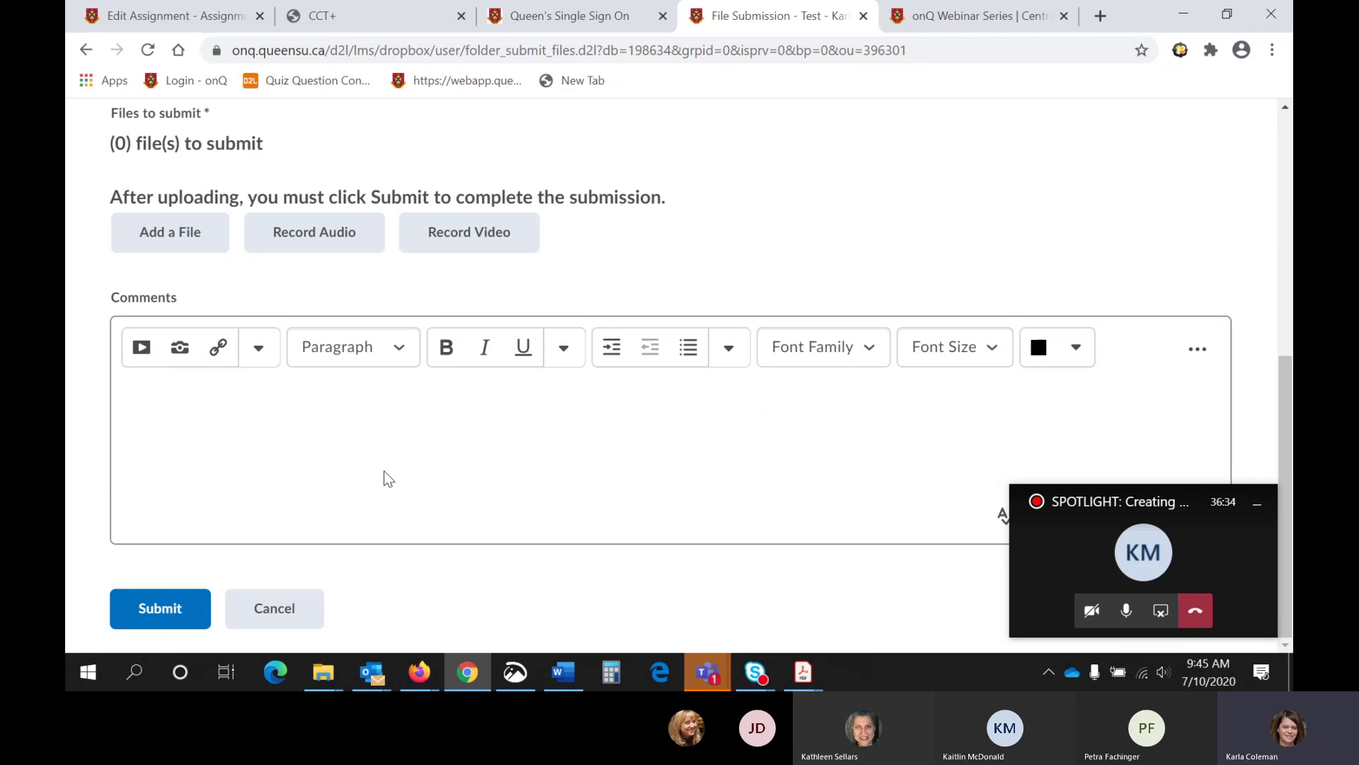
scroll(386, 473, "up", 2)
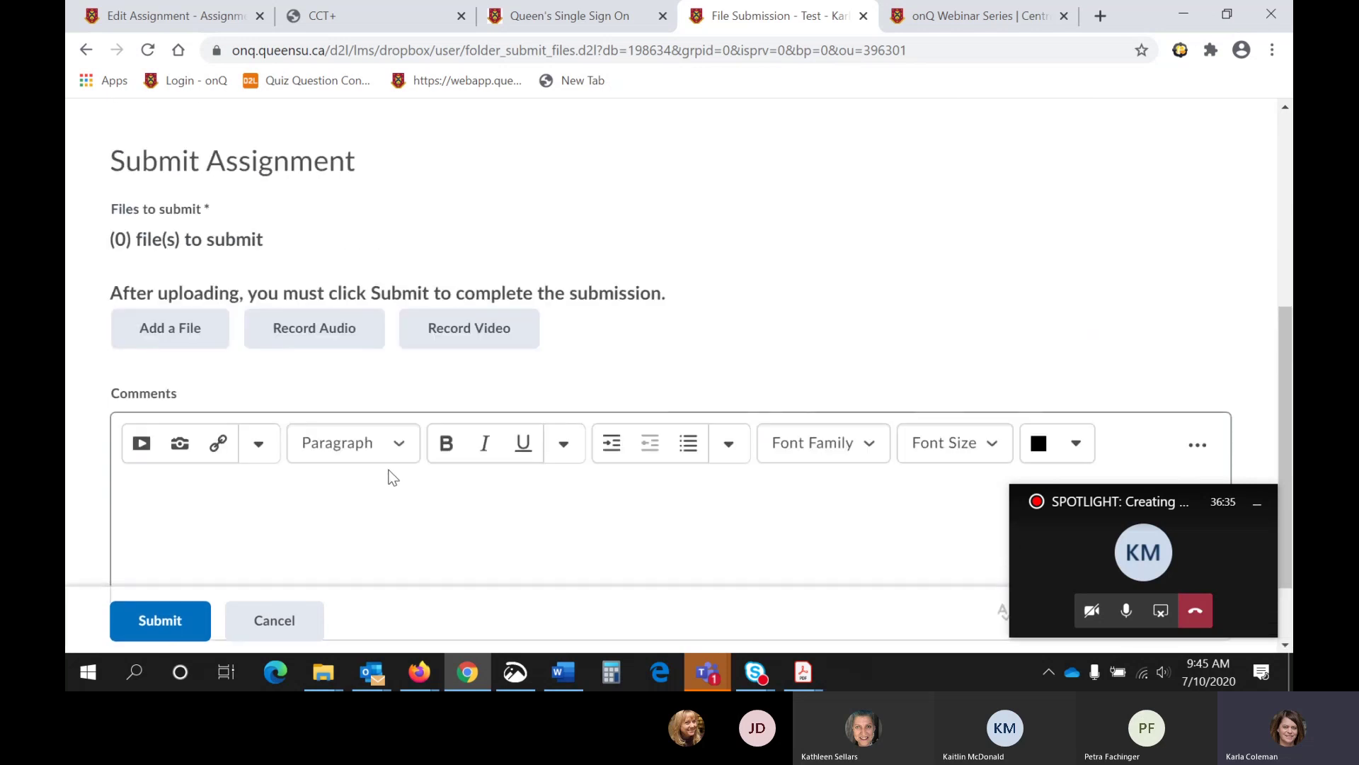
left_click(146, 332)
left_click(472, 286)
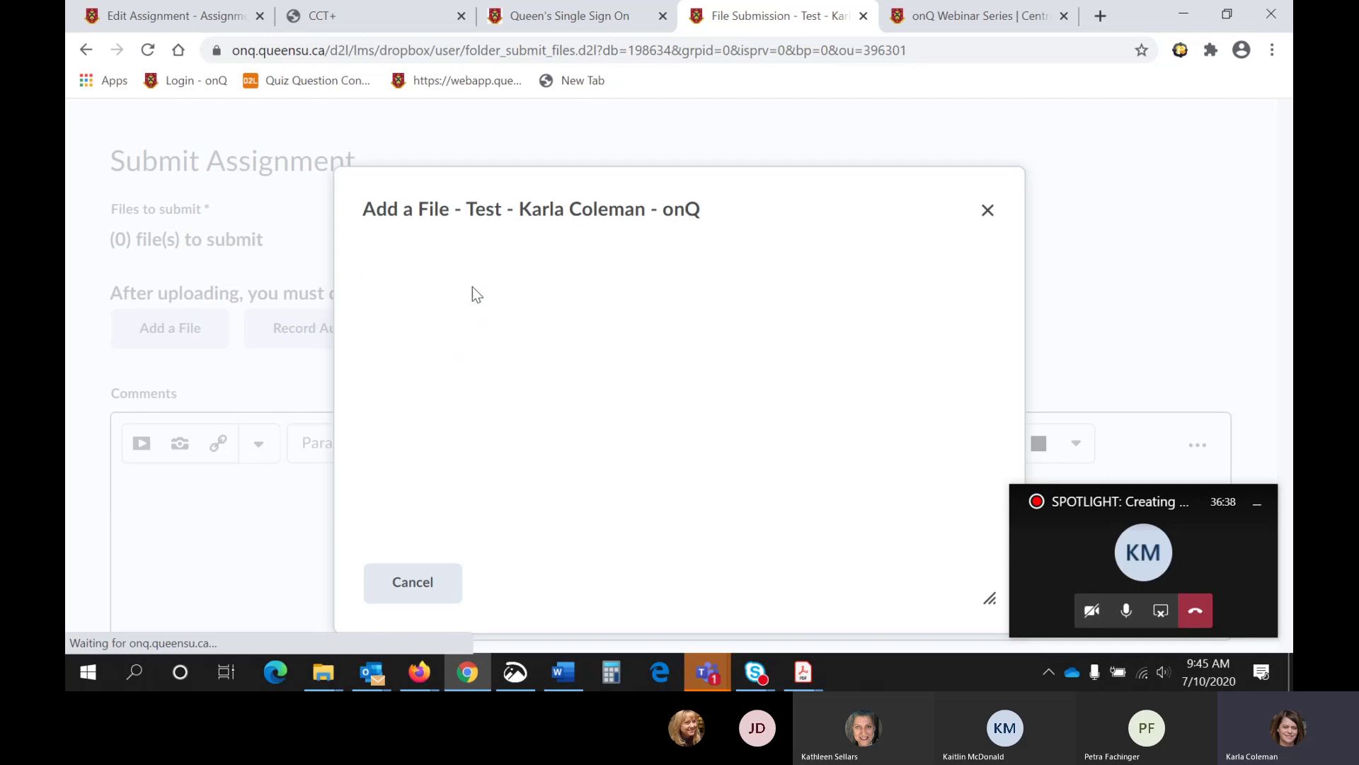
left_click(453, 312)
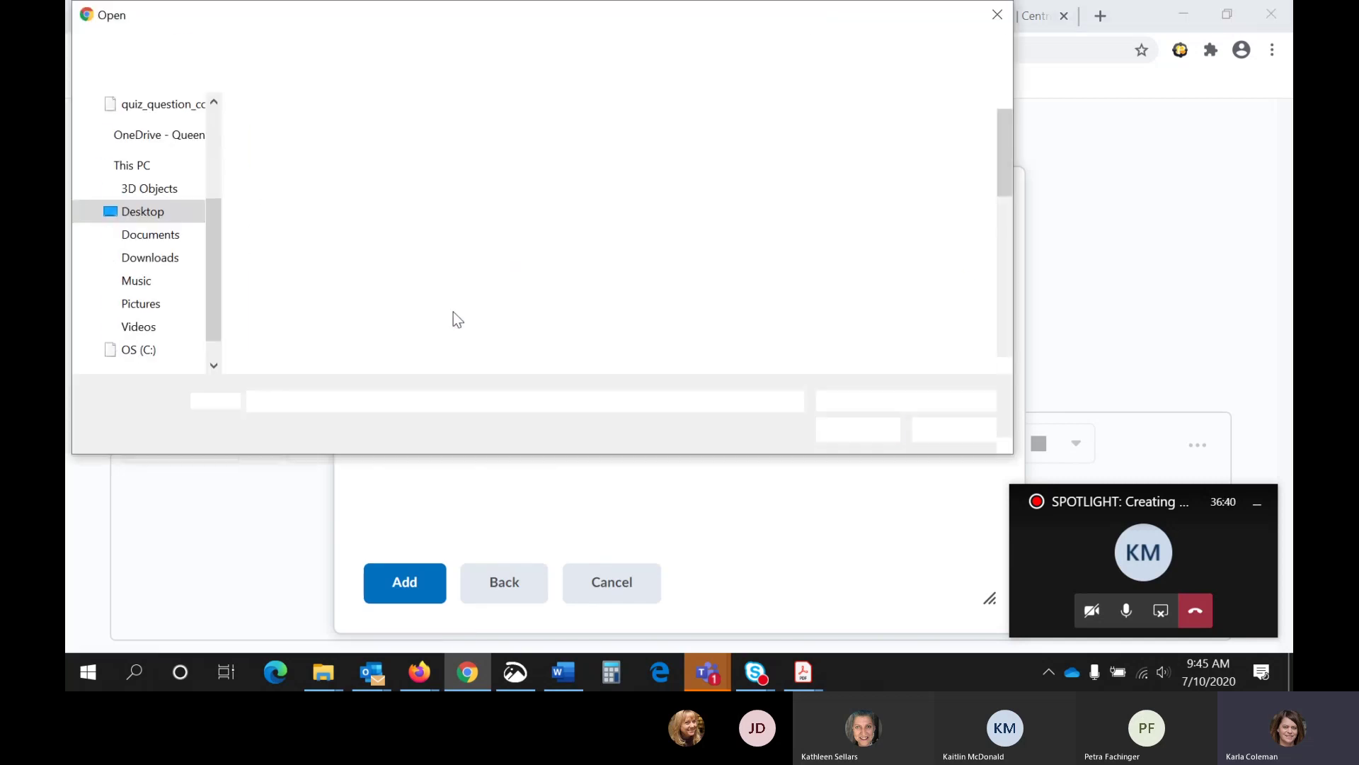
left_click(294, 212)
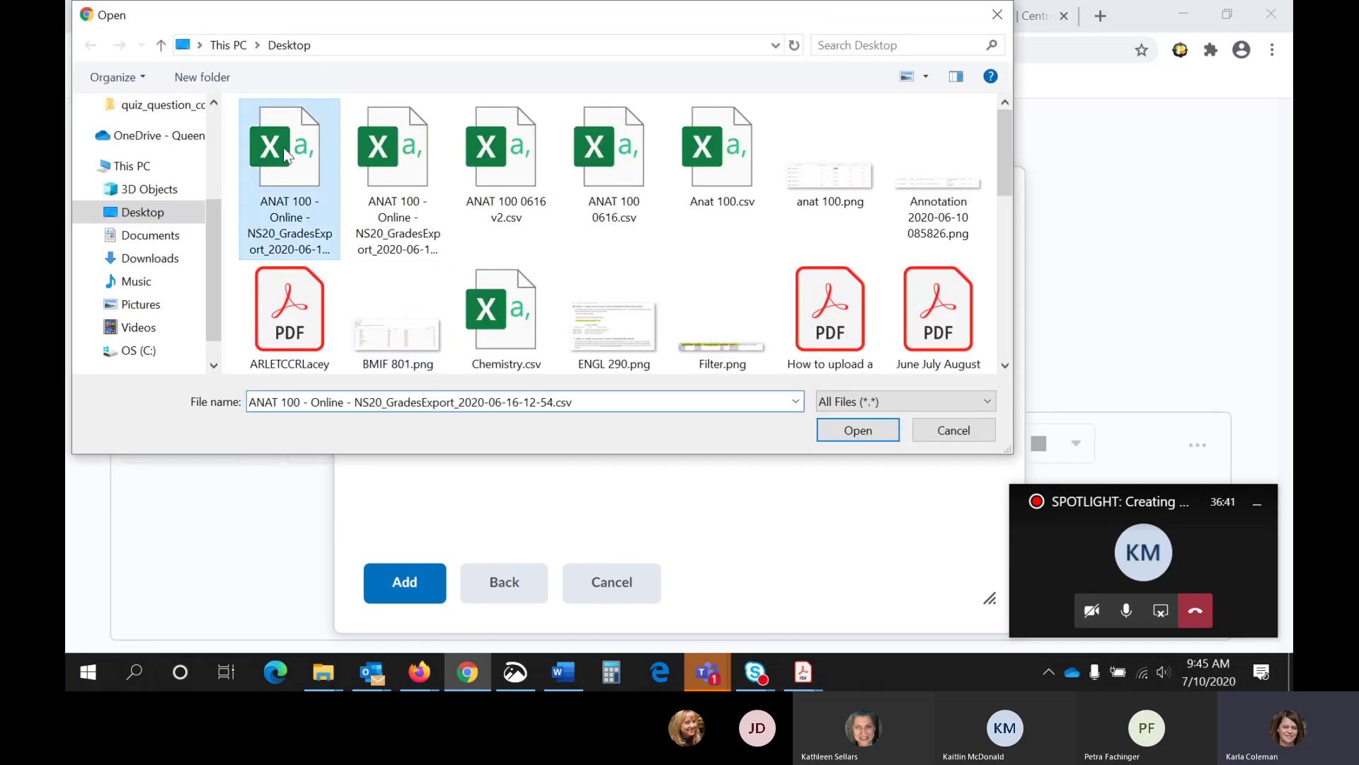
left_click(858, 432)
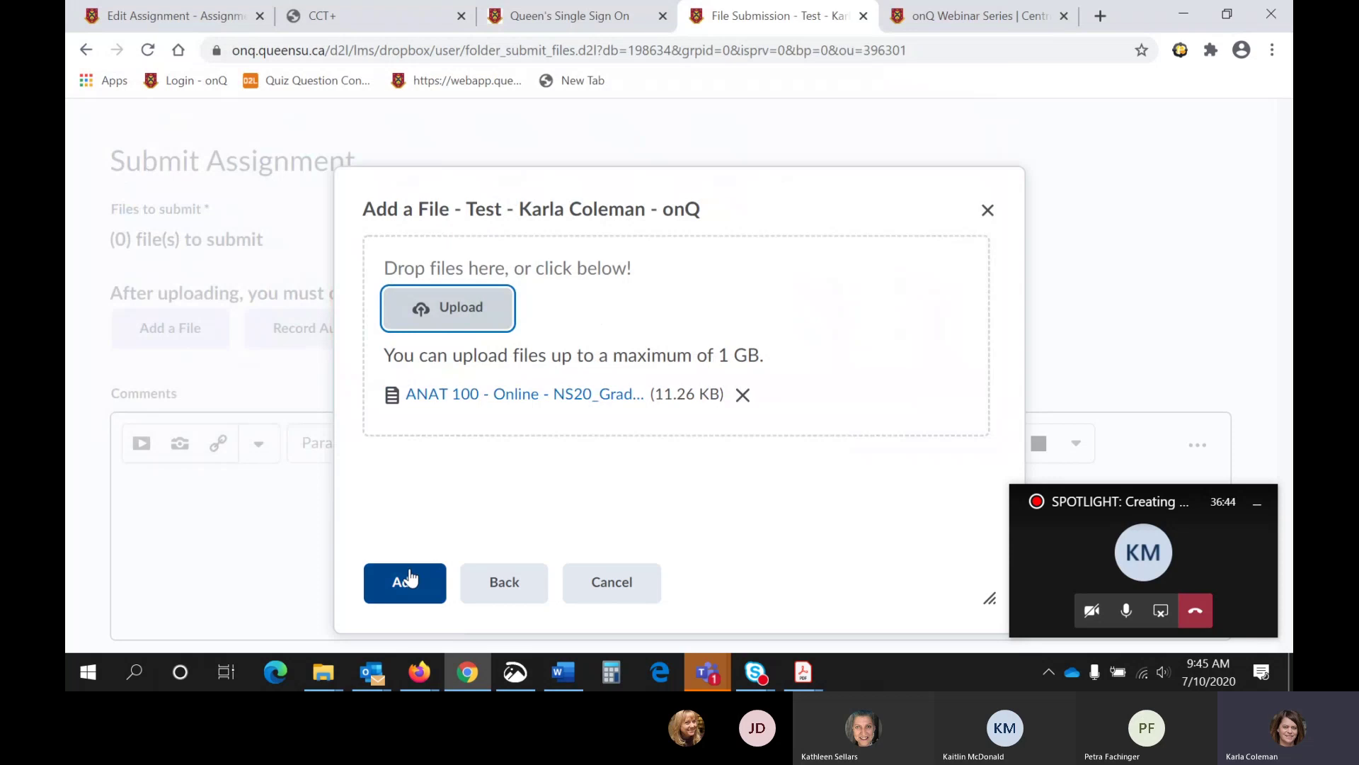
left_click(406, 581)
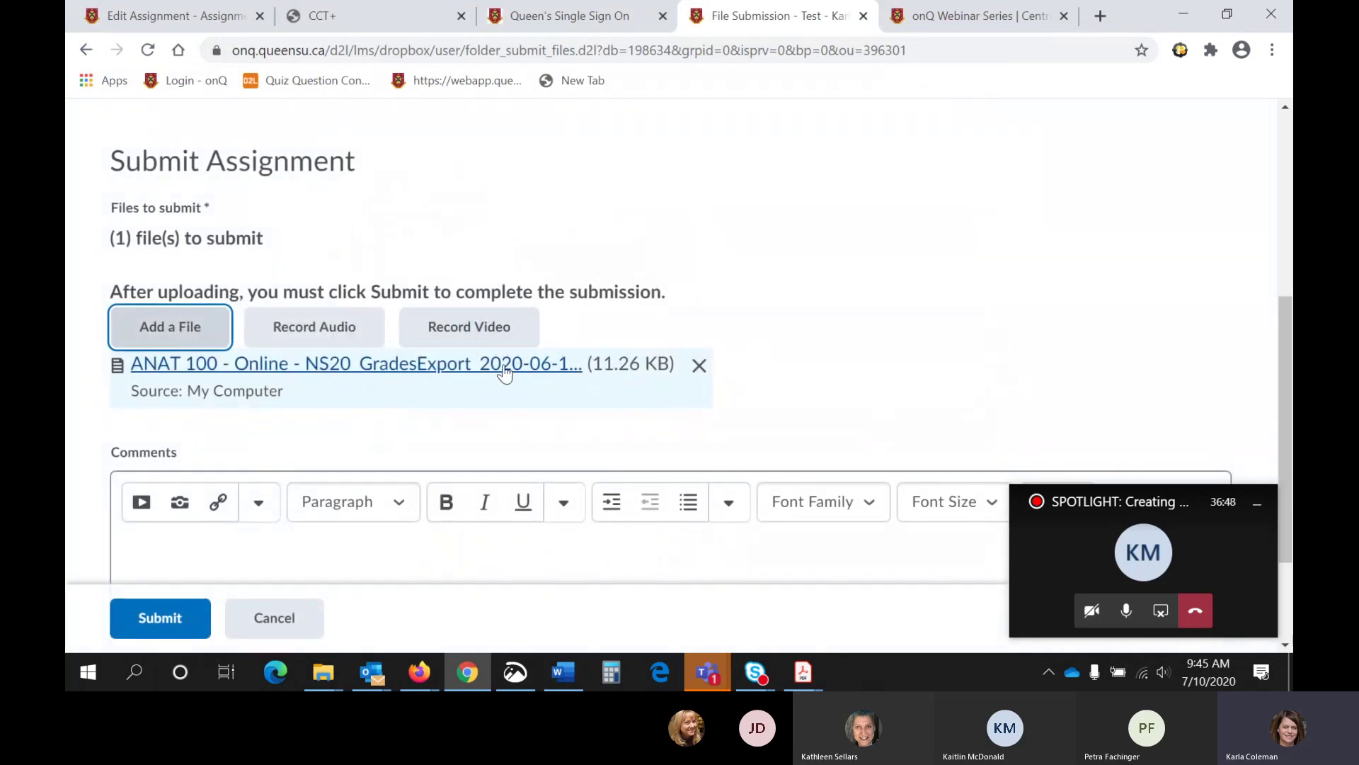
Submit the attached file to File Submission, review the submission details and return to the assignments list
scroll(503, 372, "up", 5)
scroll(500, 367, "down", 6)
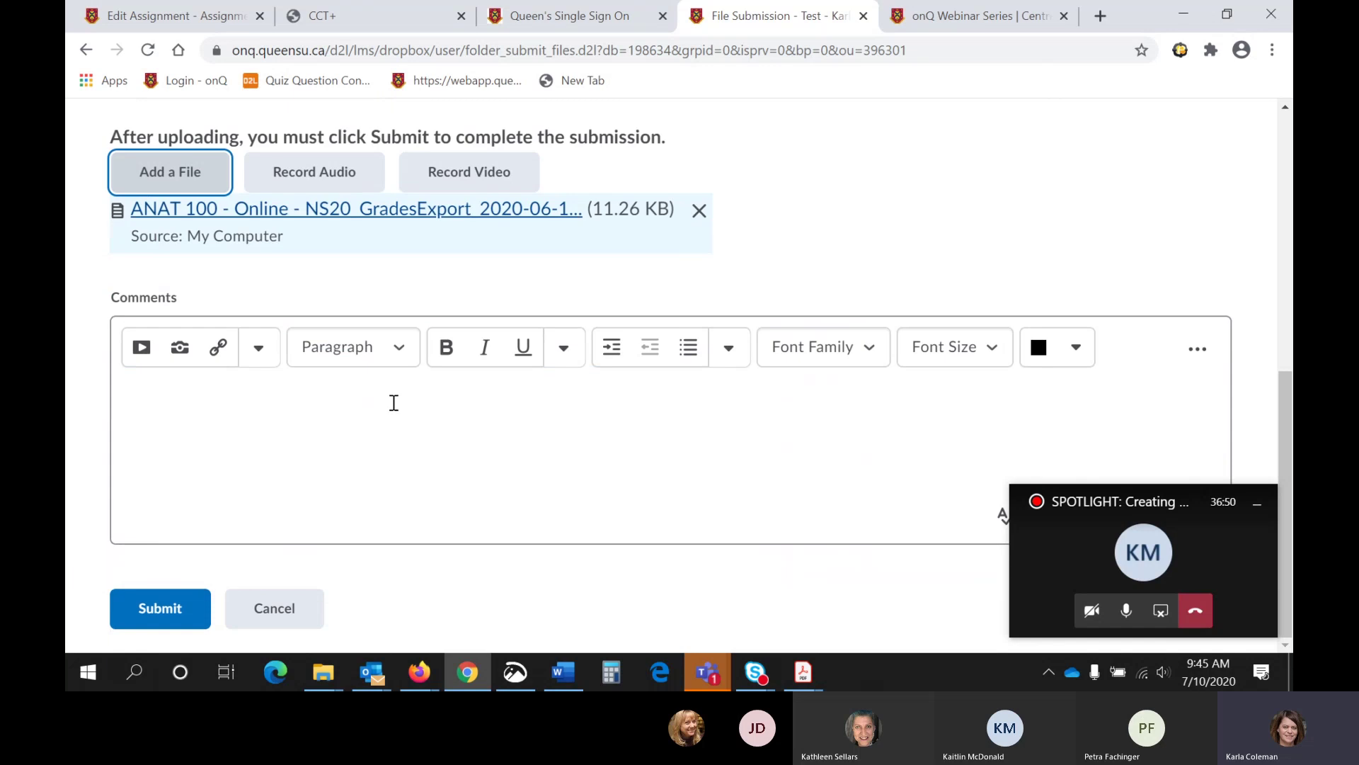
left_click(189, 613)
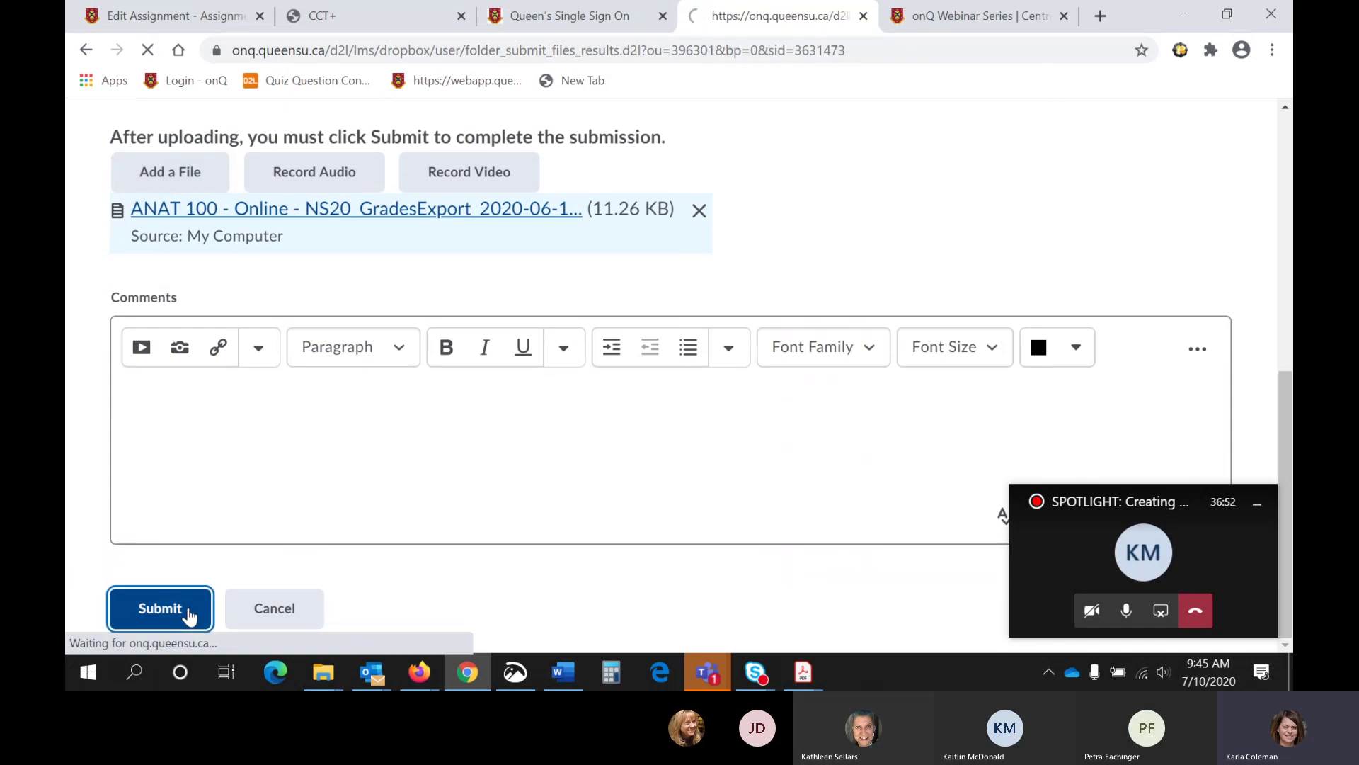
scroll(647, 418, "down", 10)
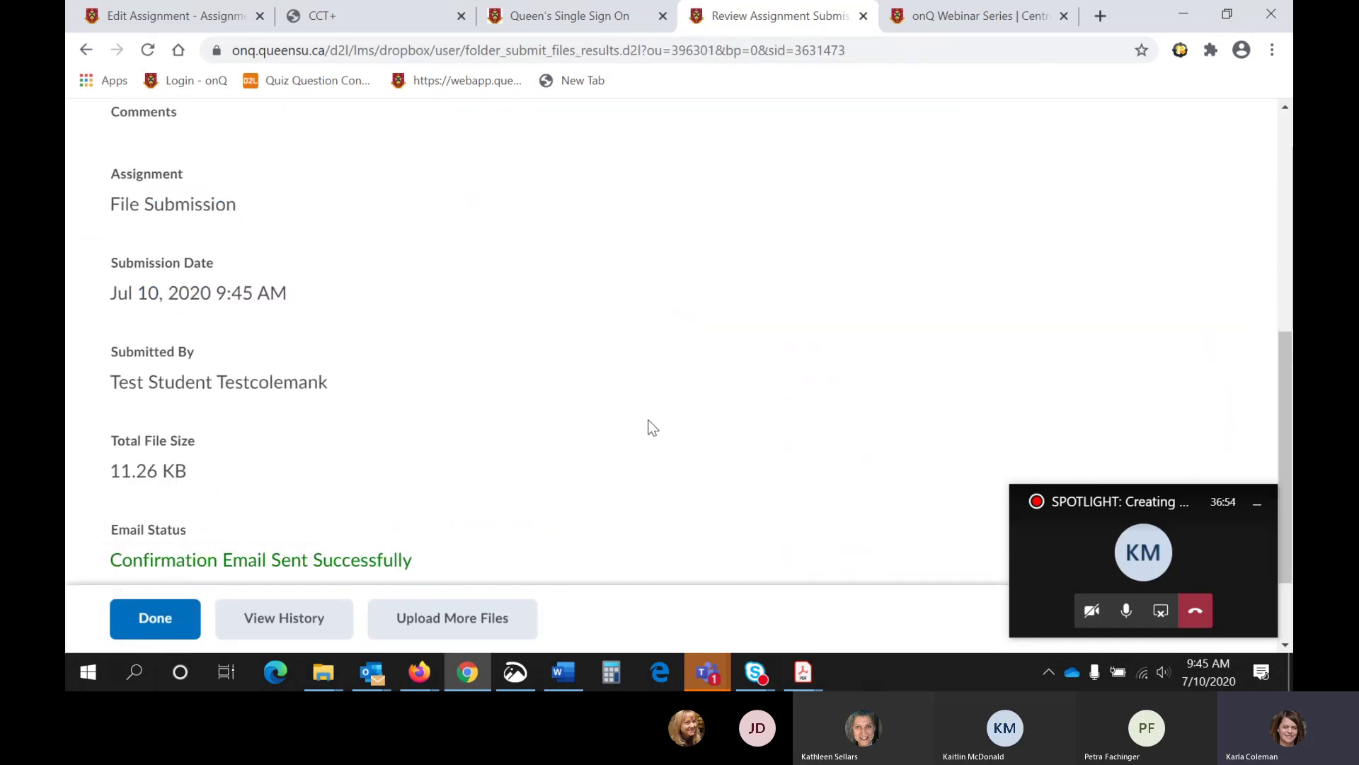
left_click(155, 609)
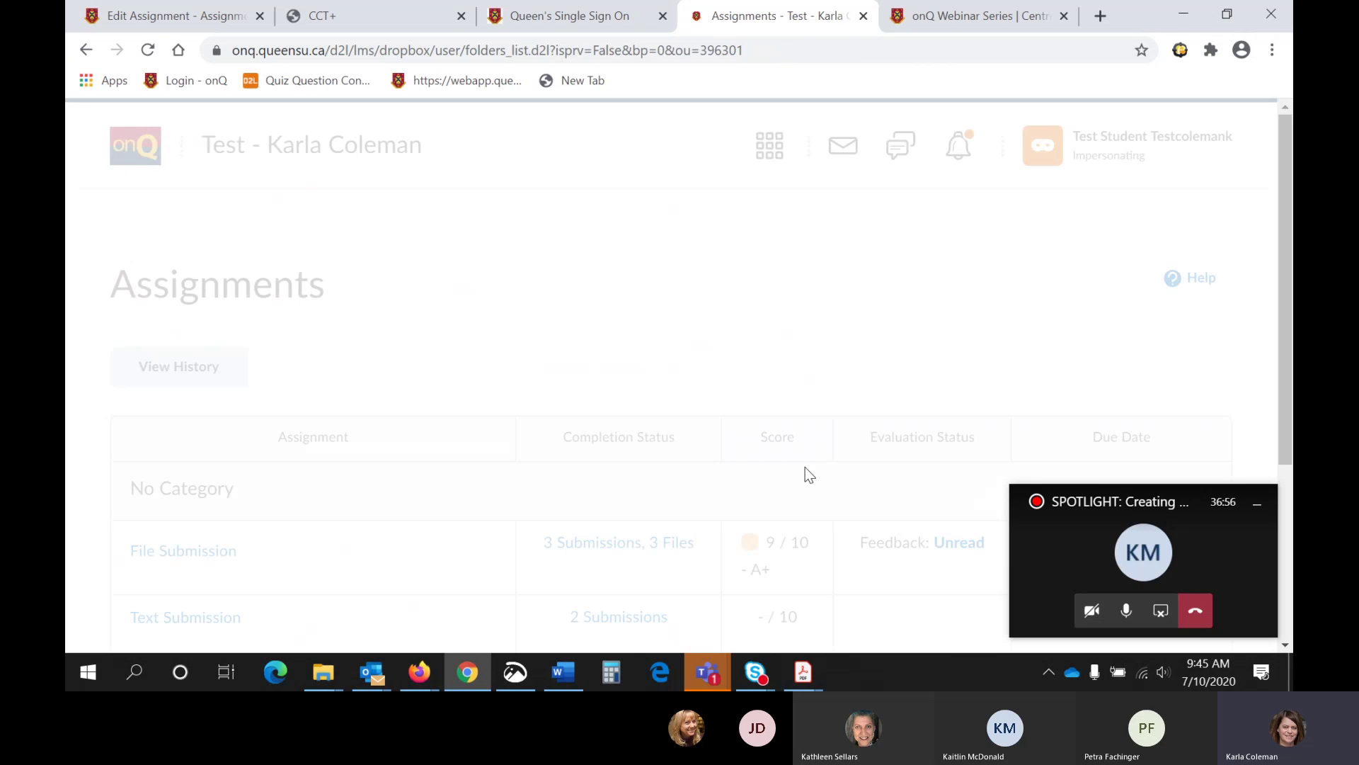
Review the Text Submission assignment's submission history as the test student and return to the assignments list
scroll(805, 465, "down", 3)
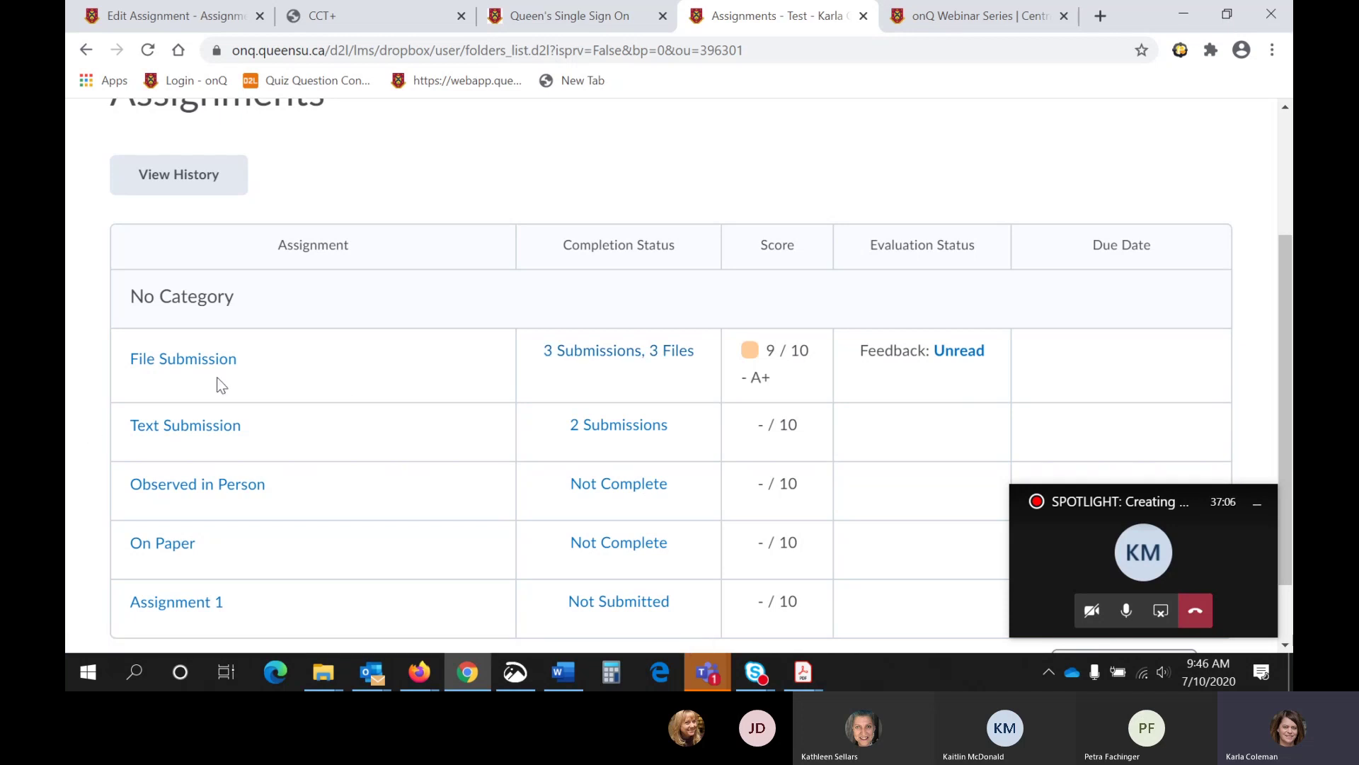
scroll(552, 380, "down", 1)
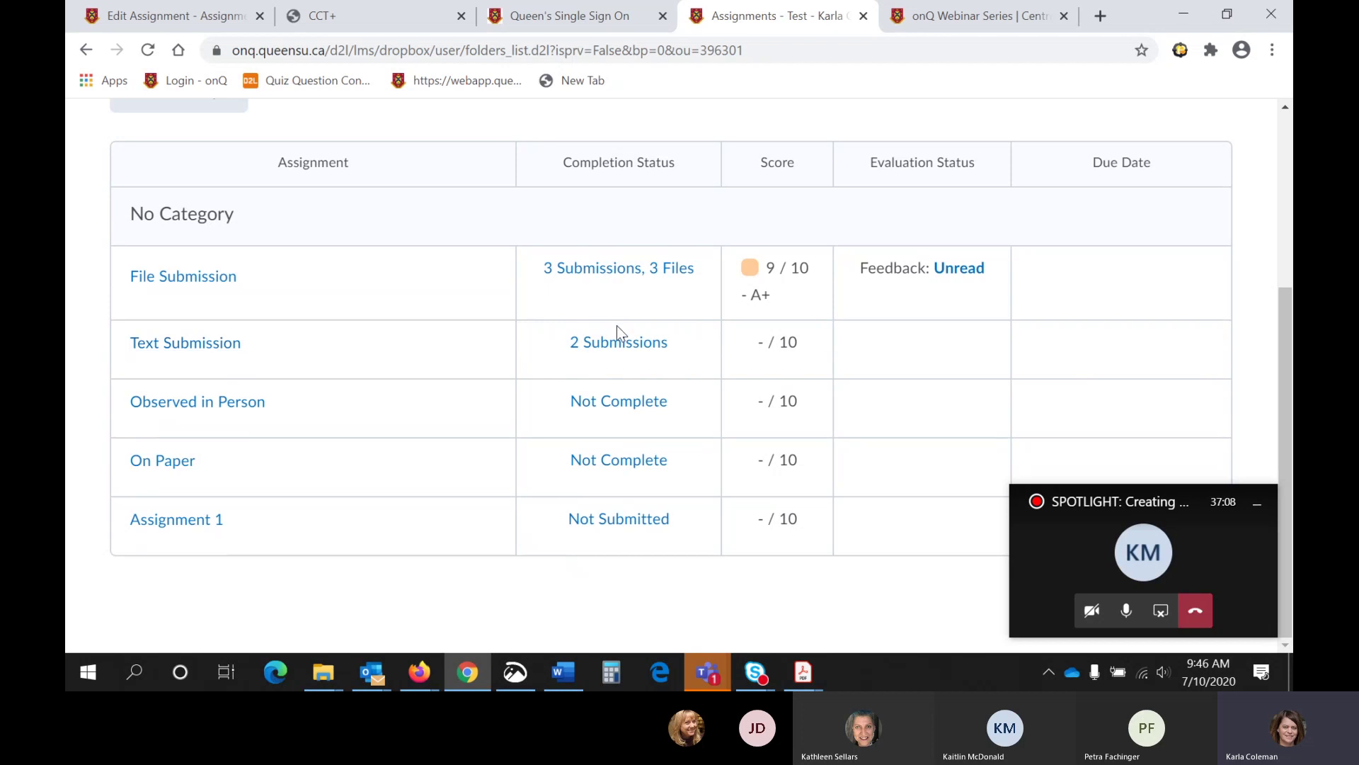
left_click(617, 343)
scroll(616, 352, "down", 3)
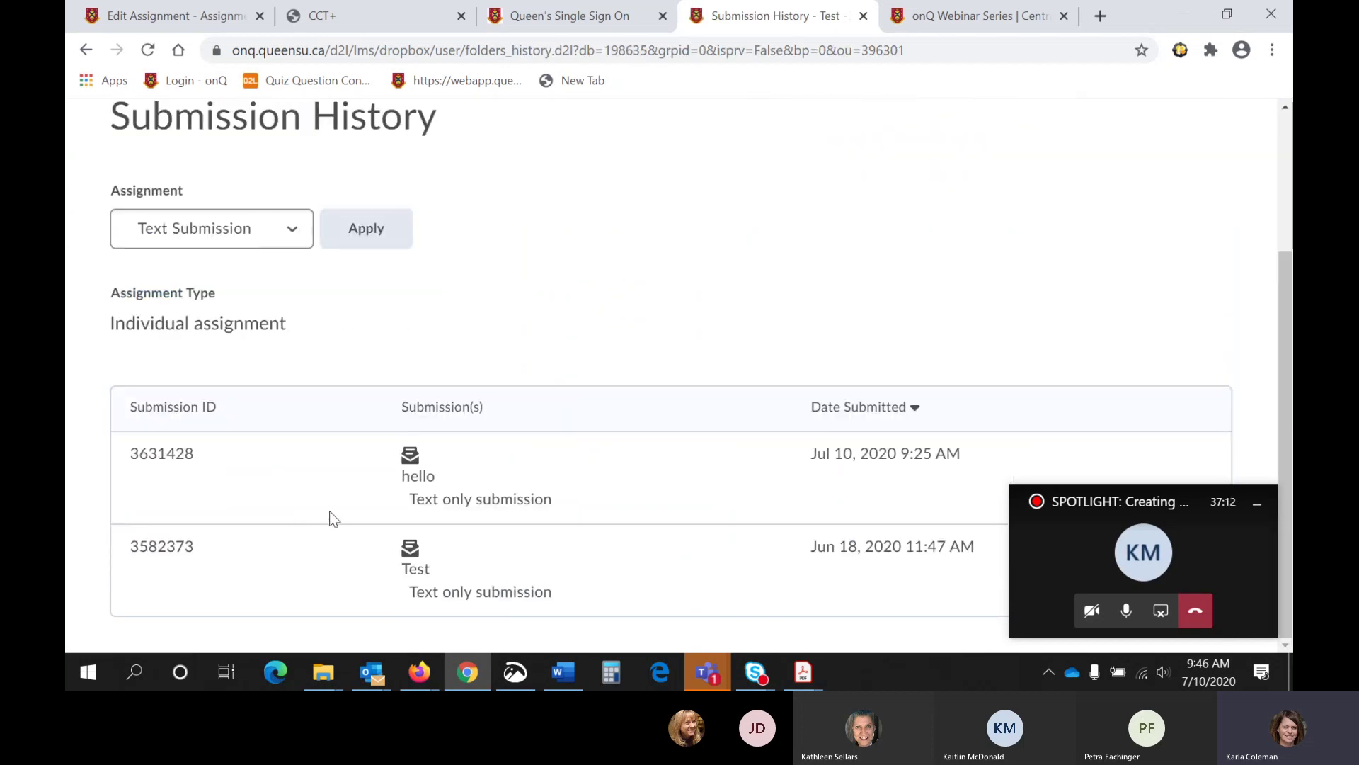
scroll(329, 519, "up", 3)
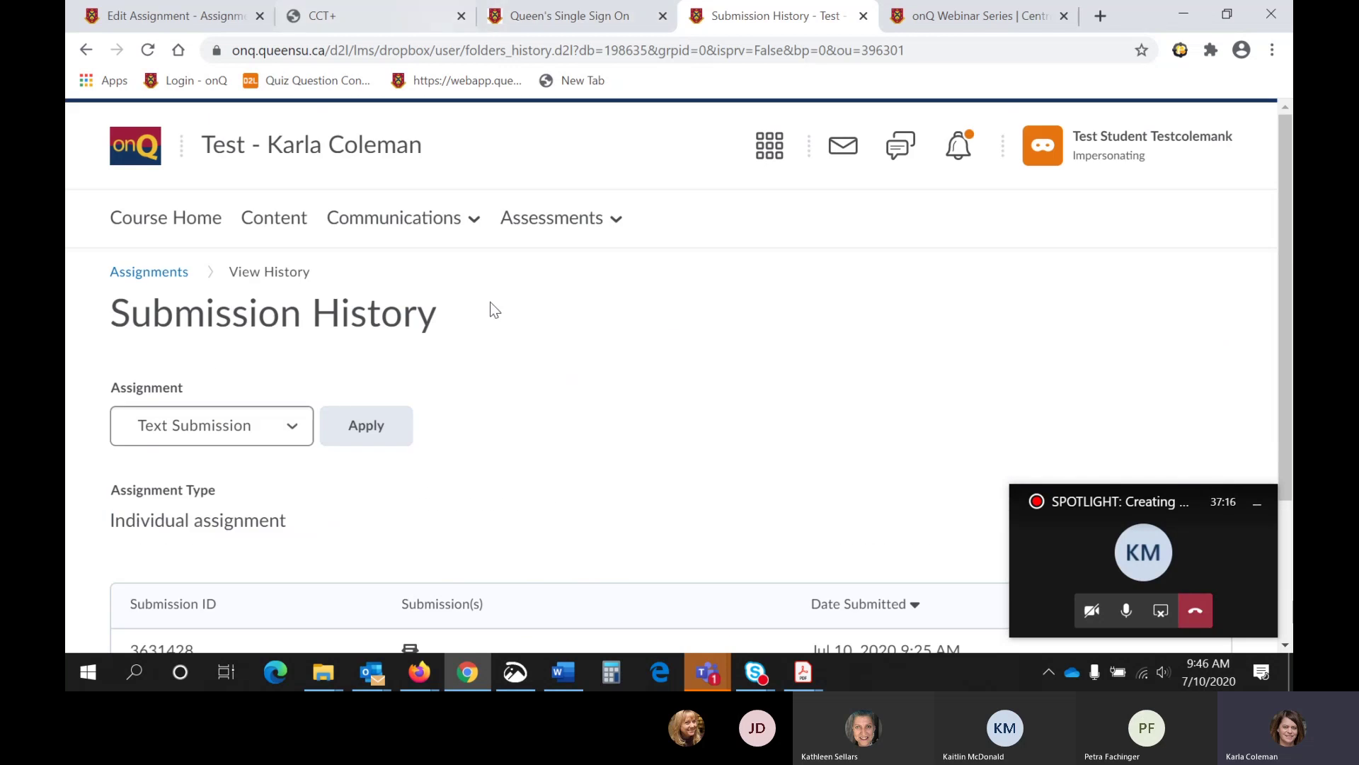
scroll(564, 393, "down", 3)
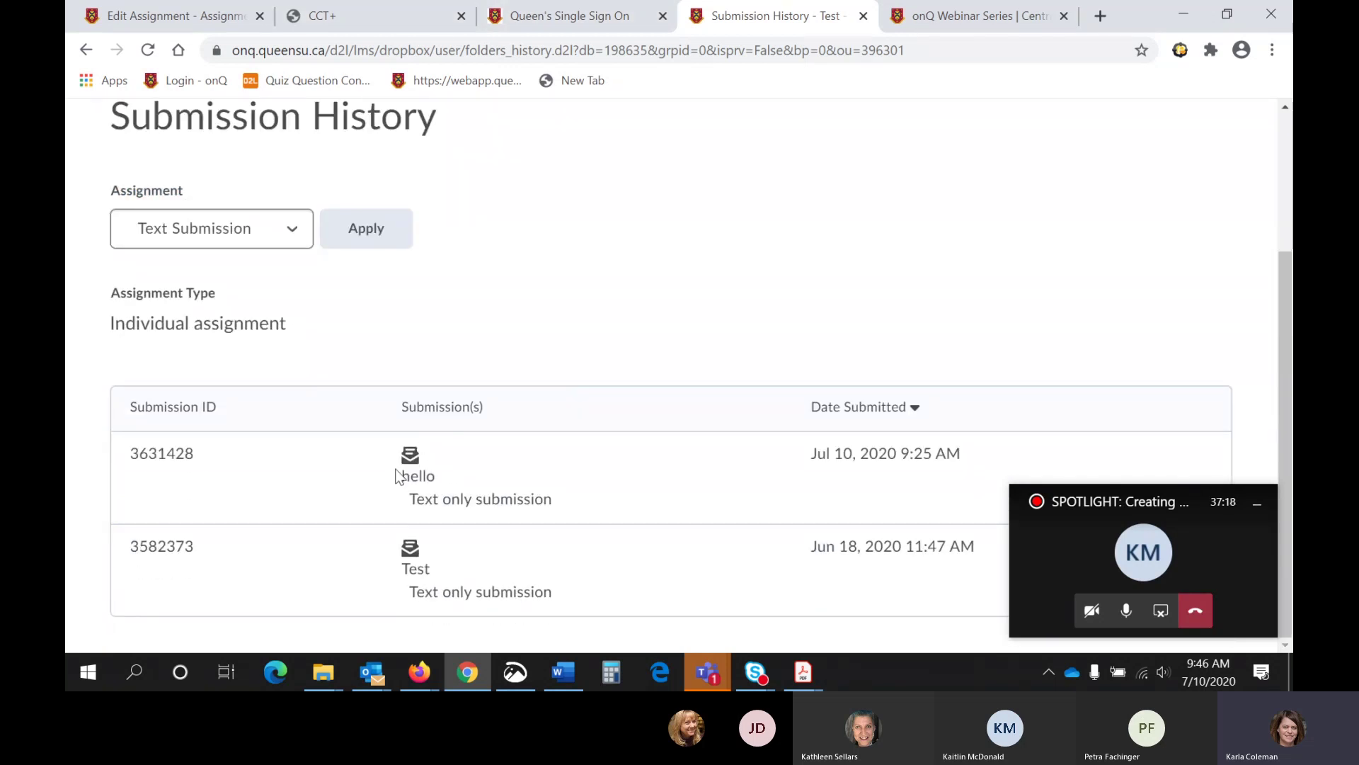
left_click(296, 231)
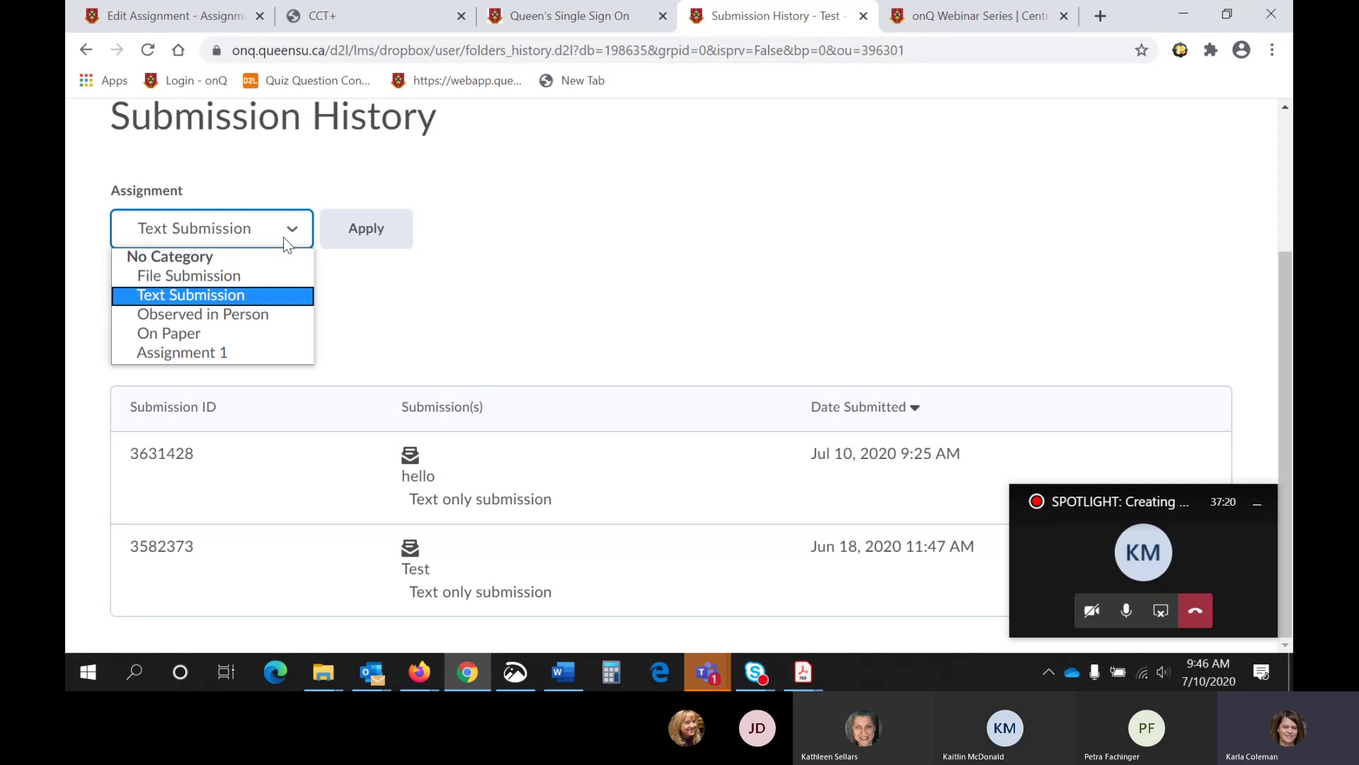
left_click(286, 244)
scroll(598, 189, "up", 3)
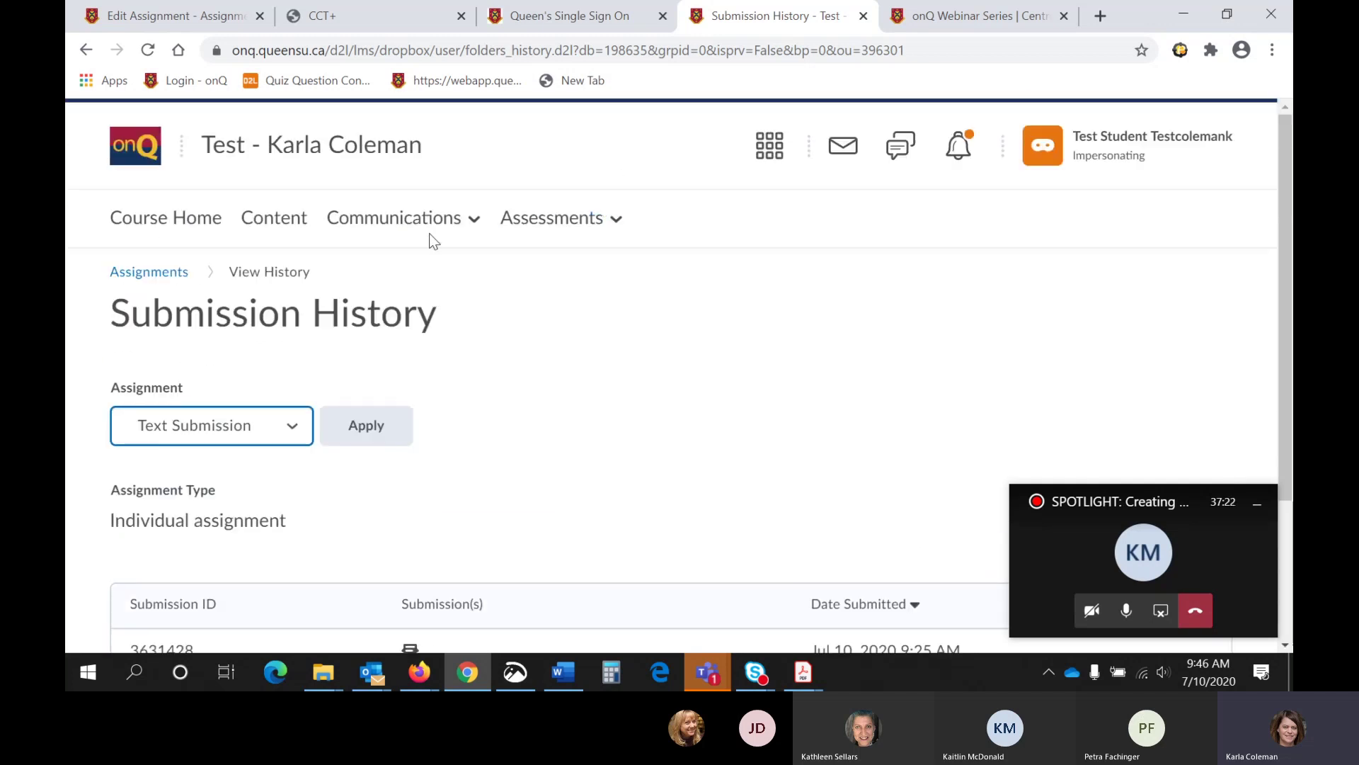
left_click(418, 226)
left_click(150, 272)
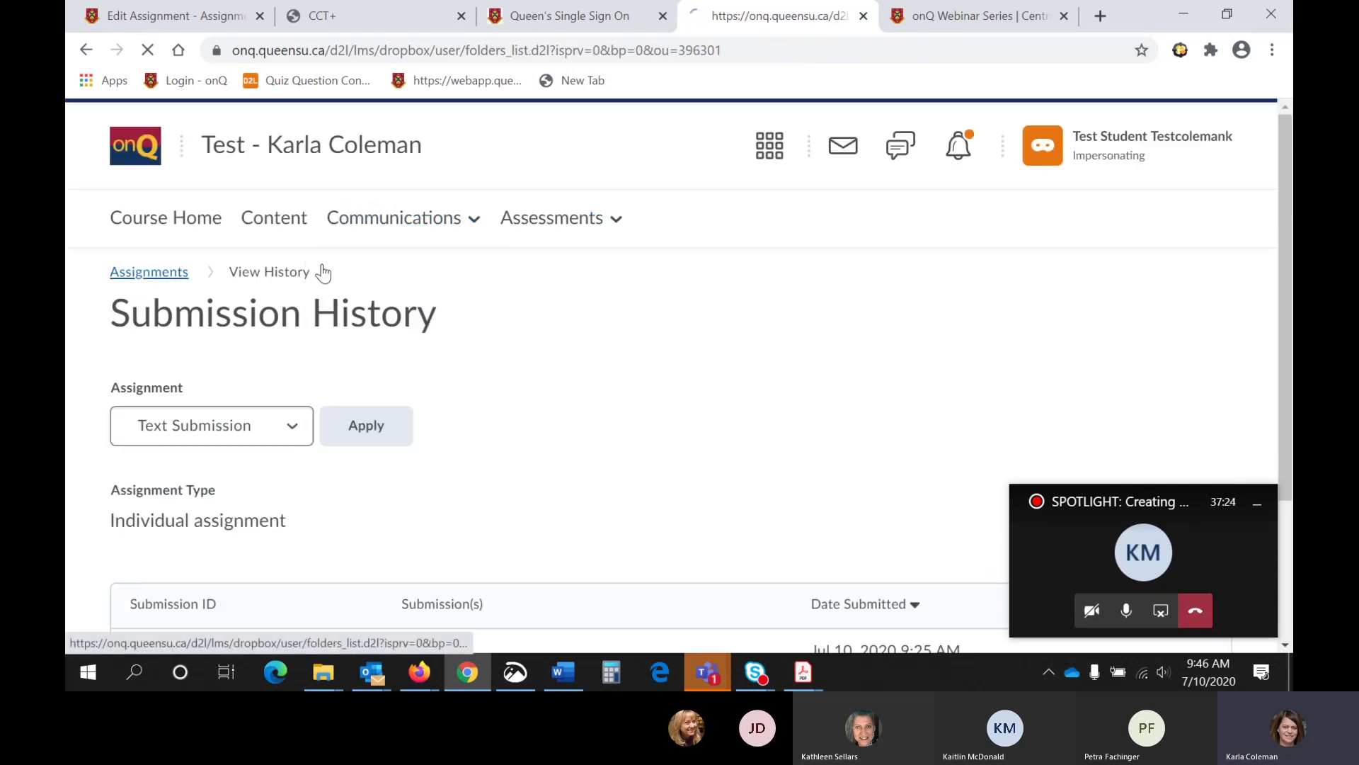
Open the Observed in Person assignment to view its information, close it and review the assignments list
scroll(871, 333, "down", 3)
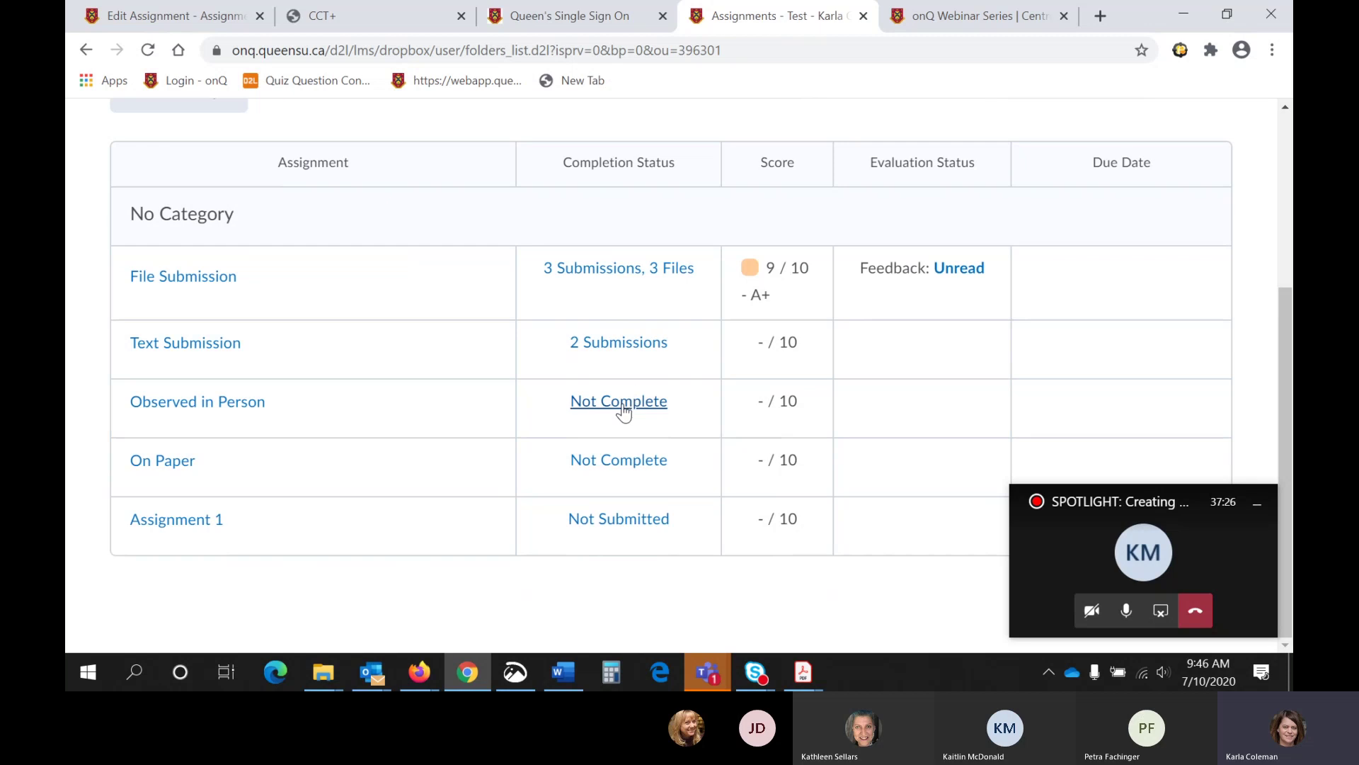
left_click(216, 407)
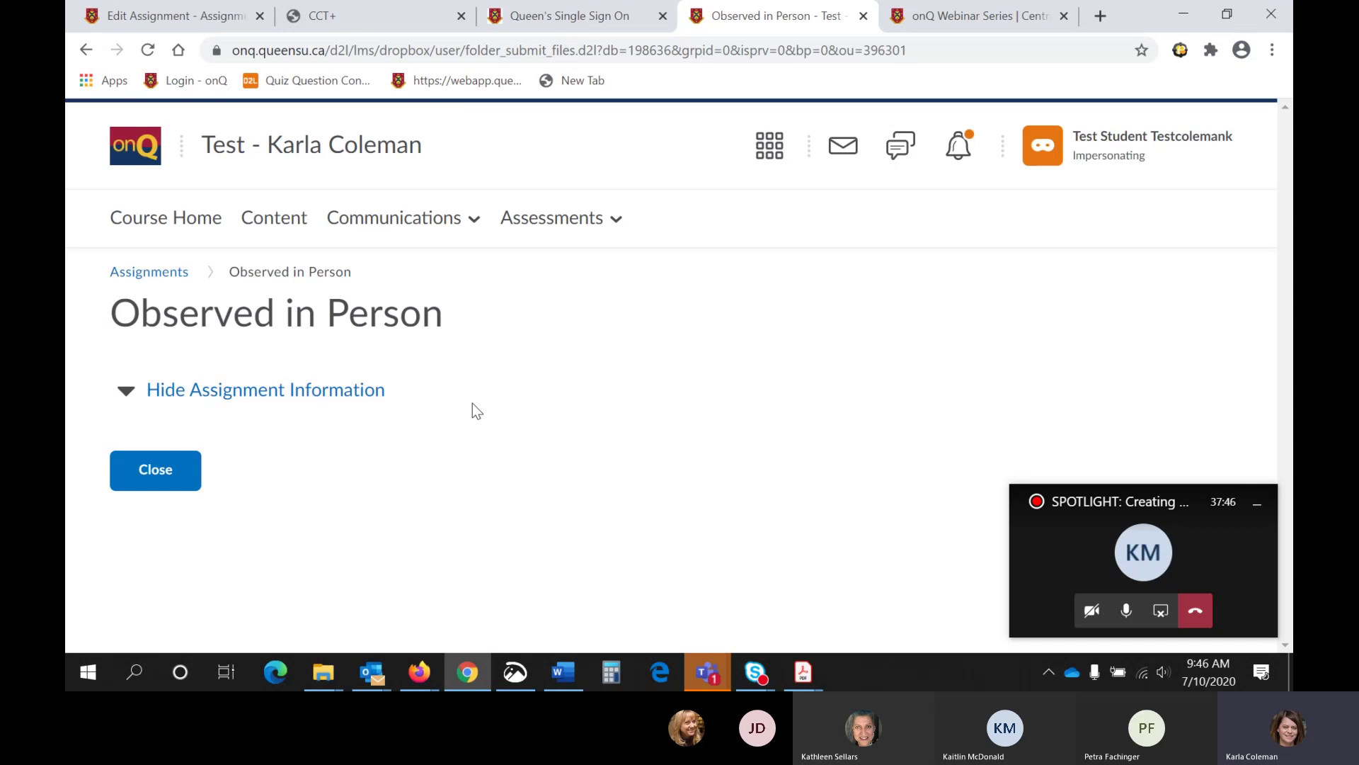
left_click(155, 485)
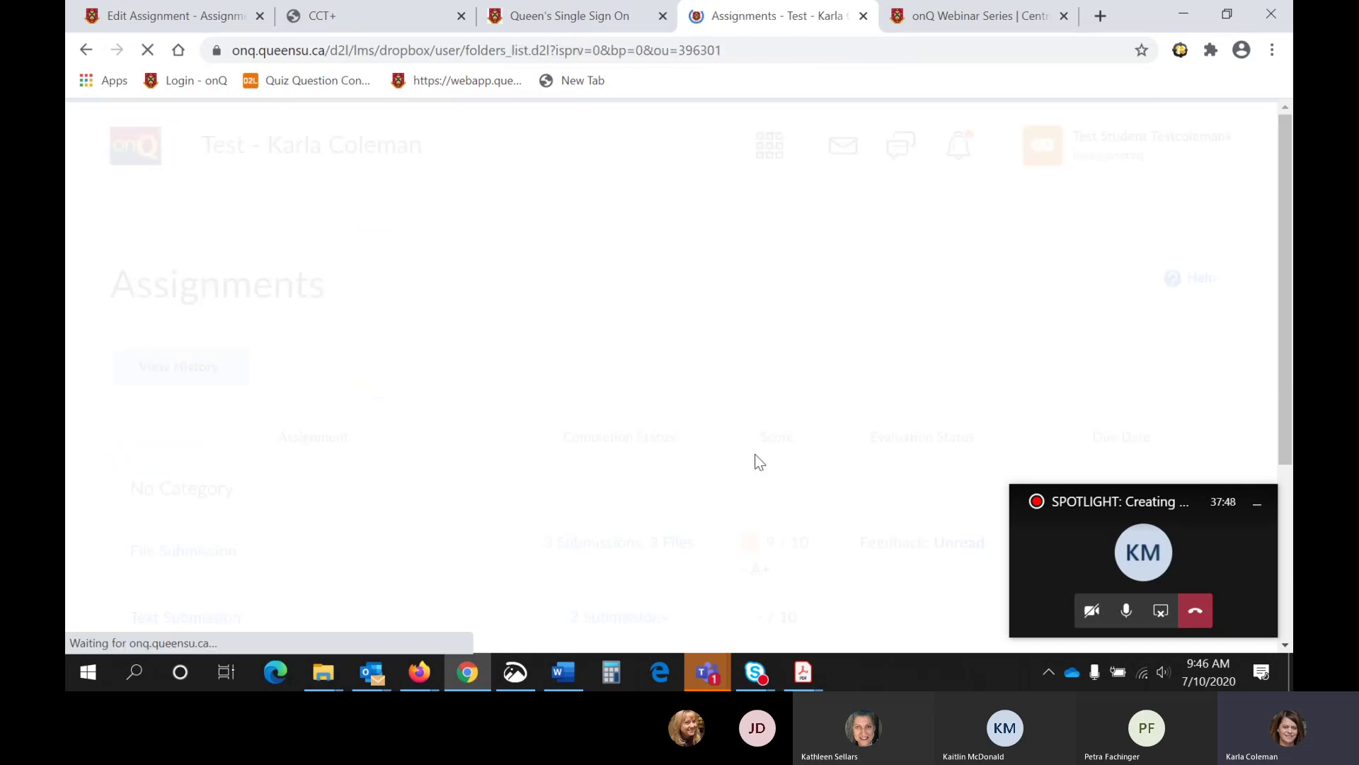
scroll(755, 453, "down", 4)
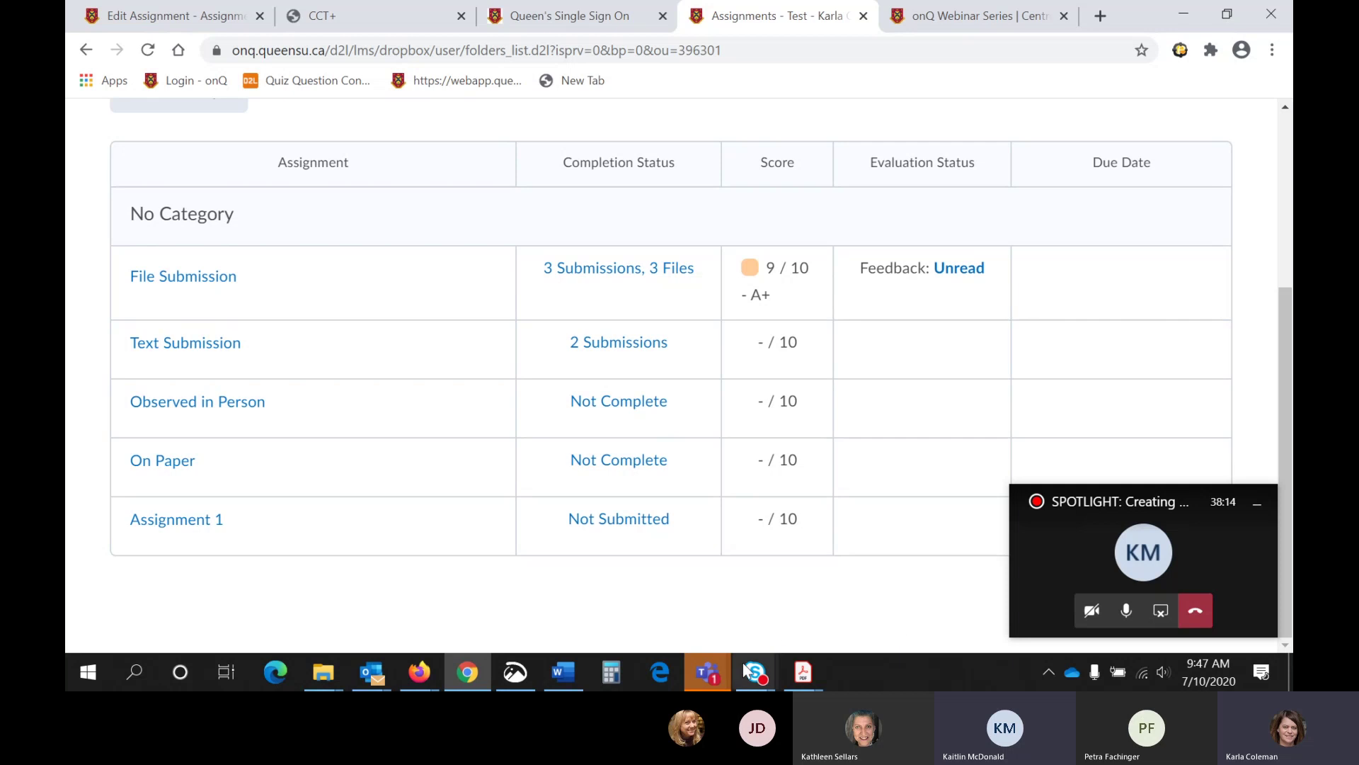
Switch to the Microsoft Teams meeting, read the full chat question about automatic group assignment, and return to the onQ assignments in Chrome
left_click(724, 674)
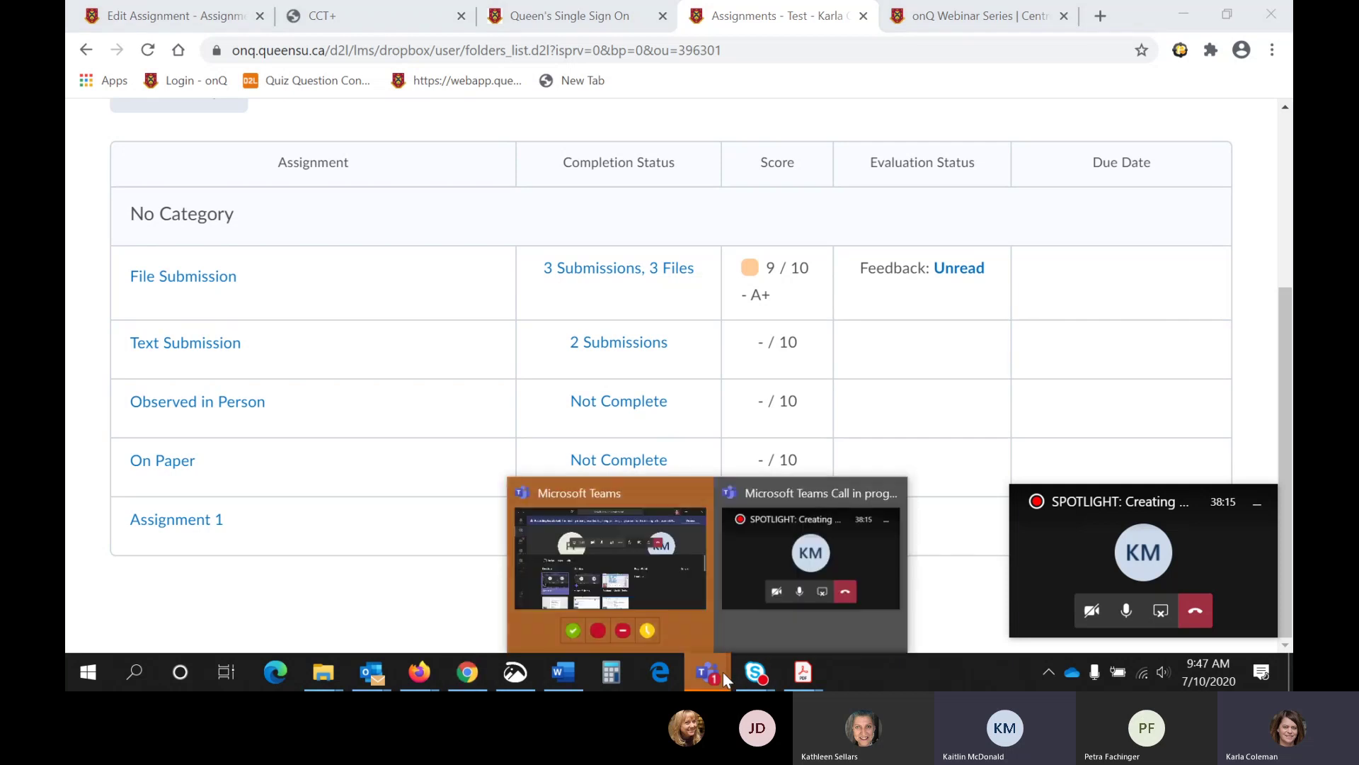
left_click(599, 541)
left_click(864, 472)
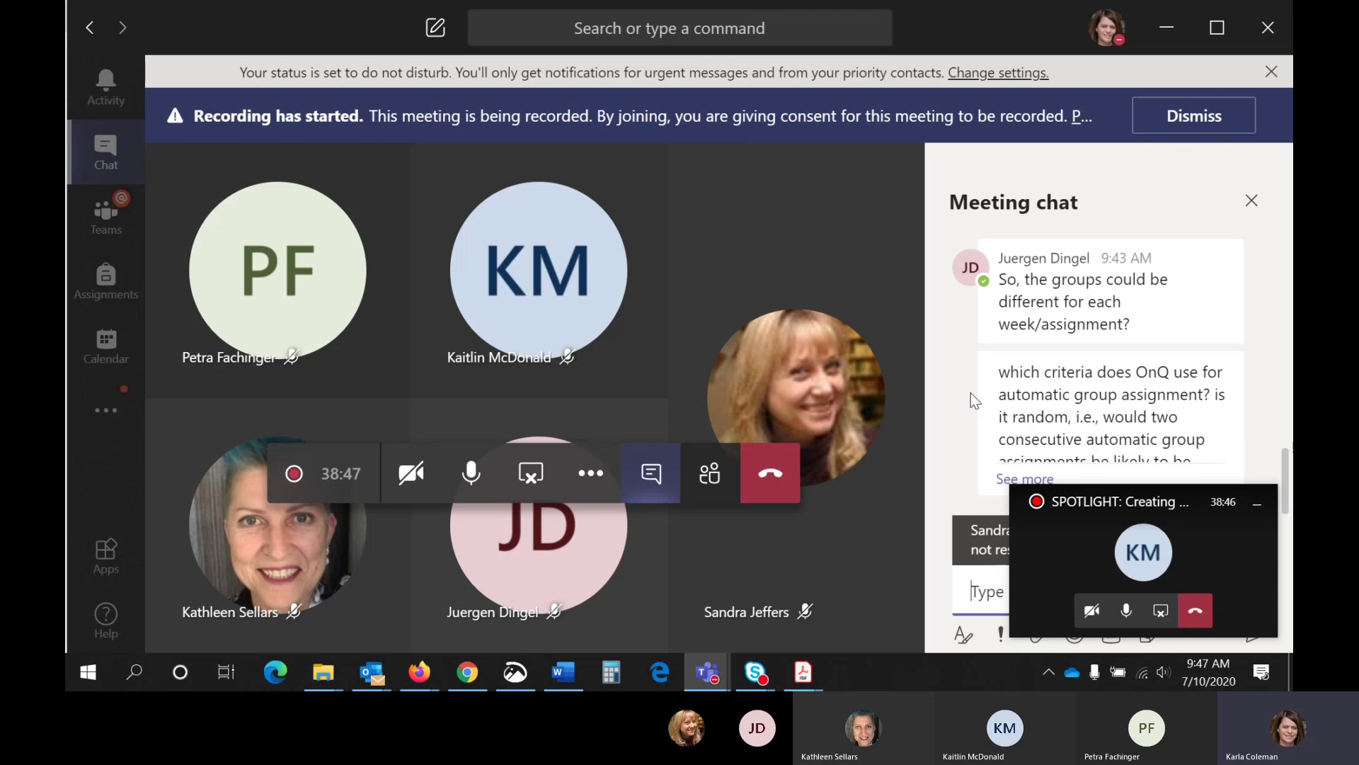
left_click(1257, 509)
mouse_move(1151, 452)
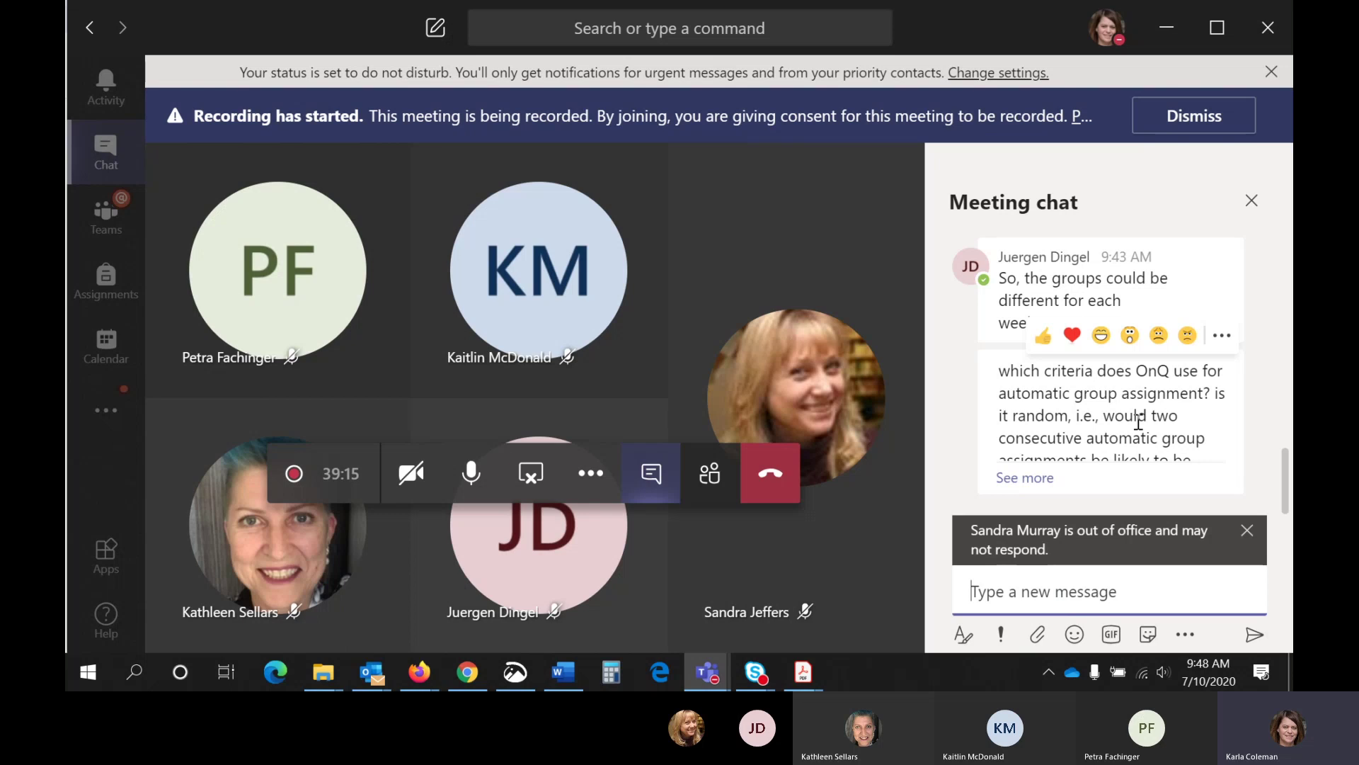
left_click(1024, 477)
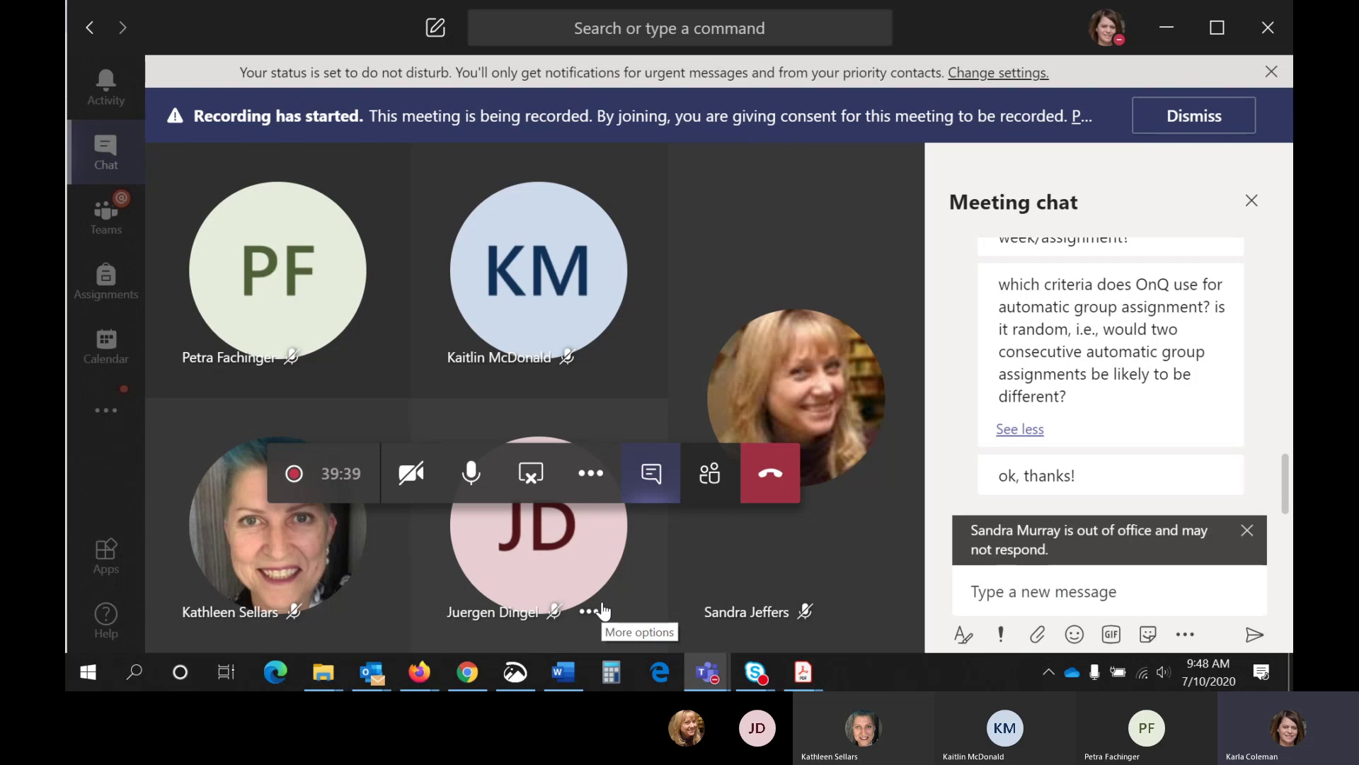
left_click(473, 679)
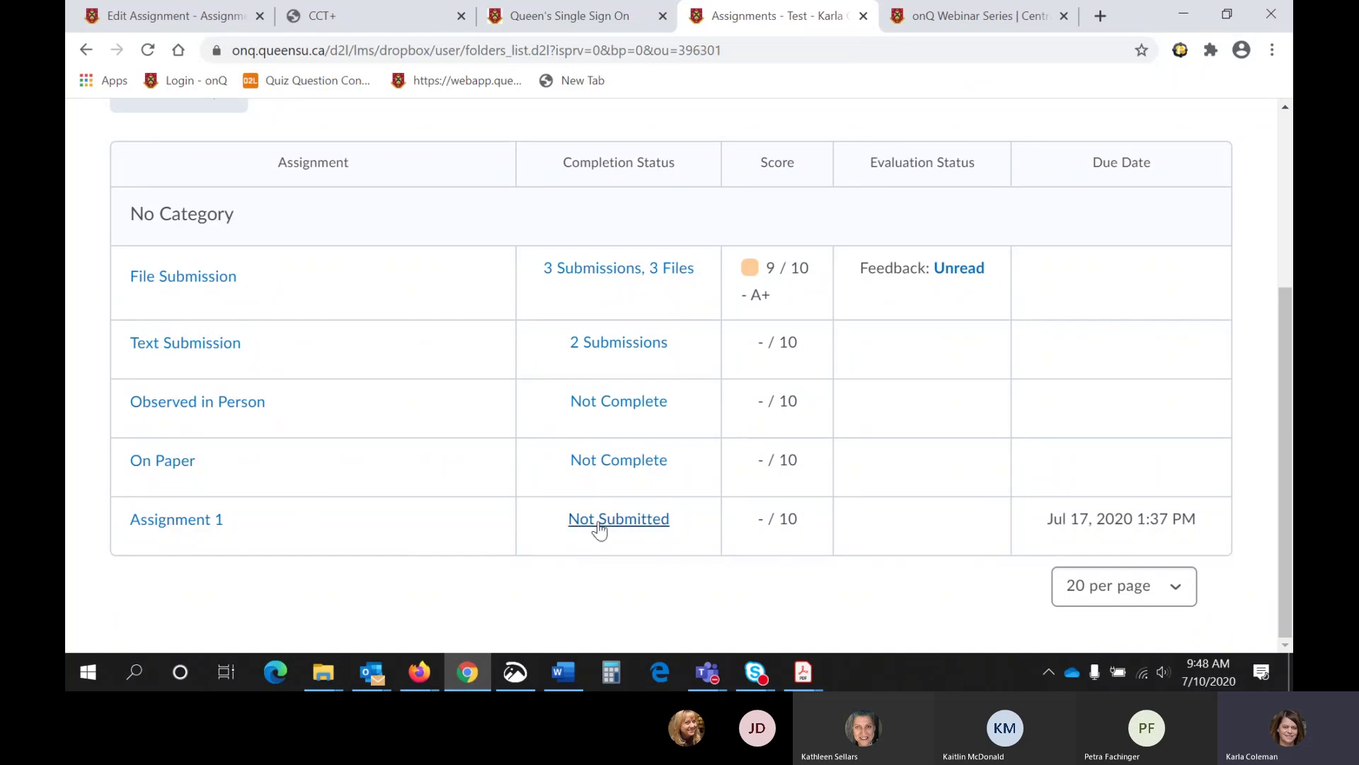
Open Assignment 1's submission page, look over its file and comment options, and cancel back to the assignments list
left_click(595, 526)
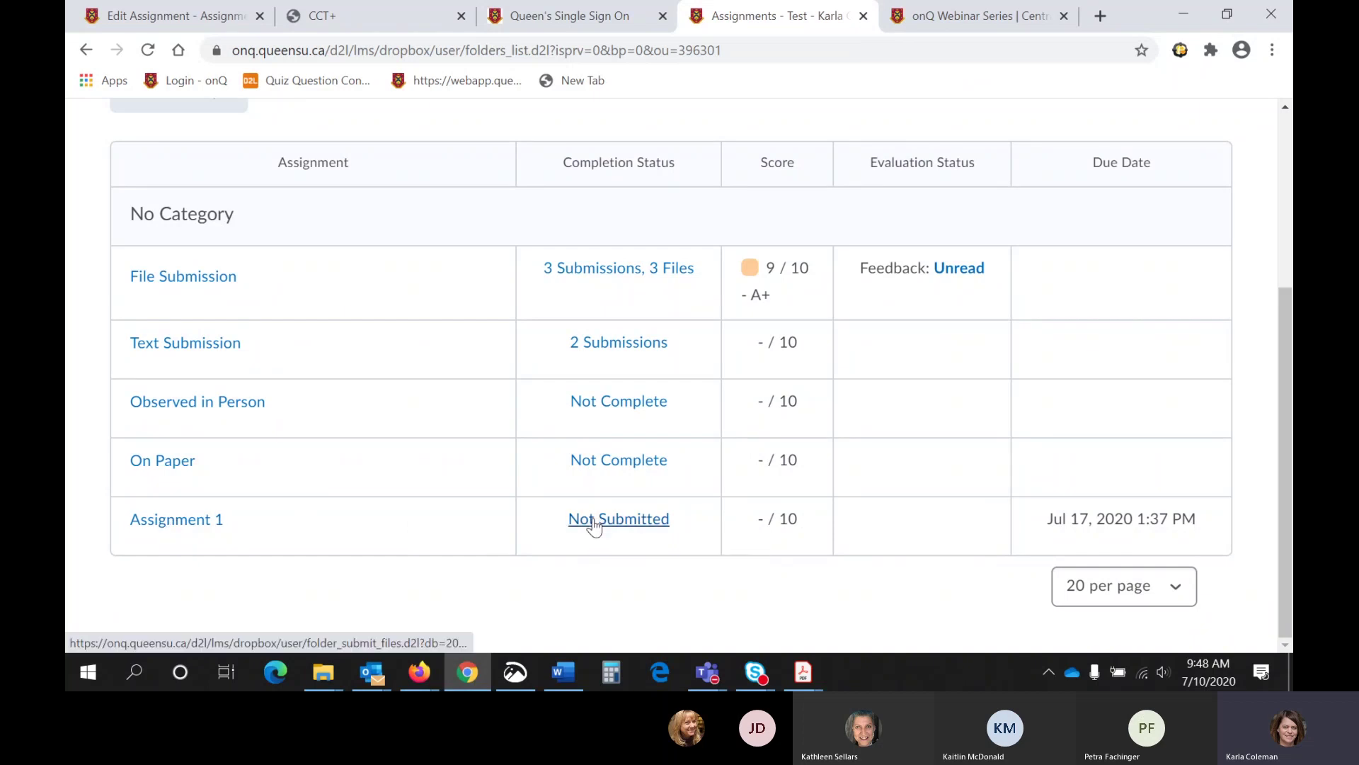
left_click(595, 527)
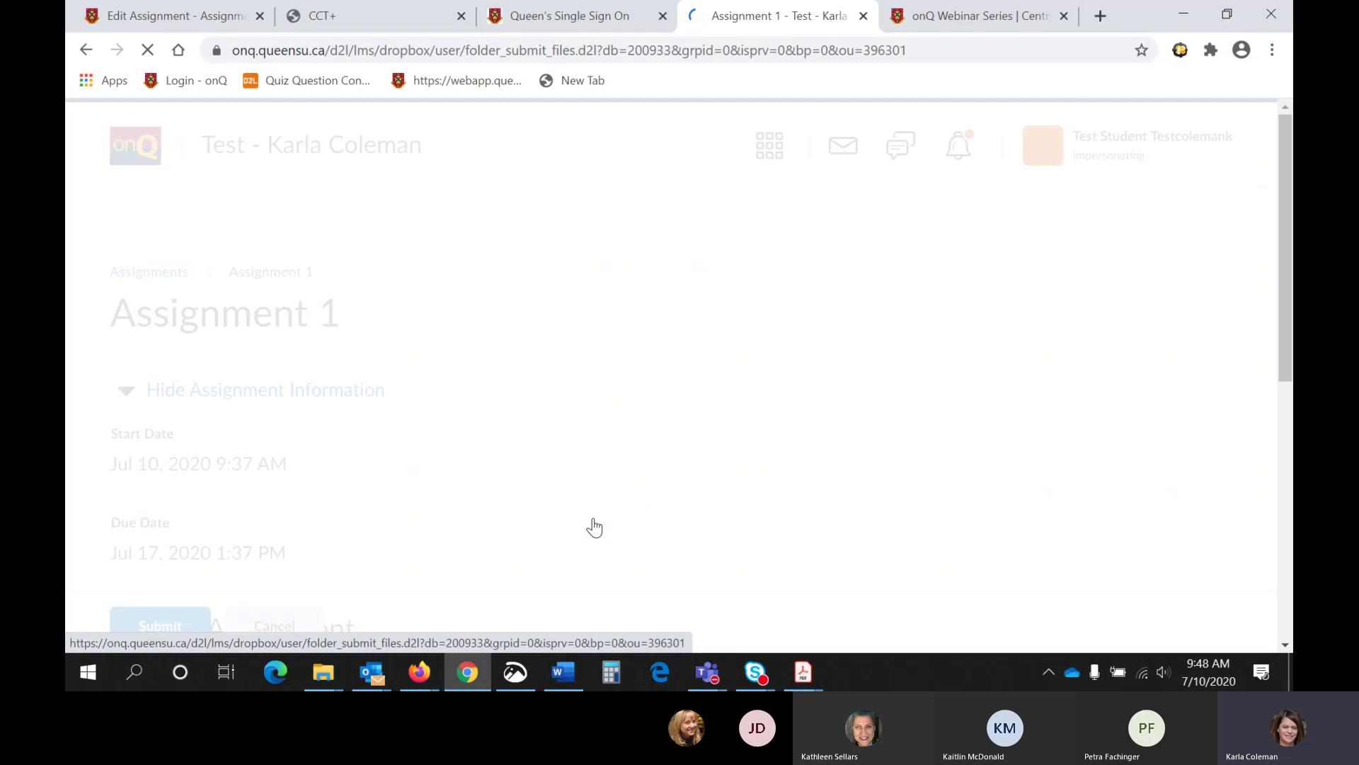
scroll(594, 525, "down", 10)
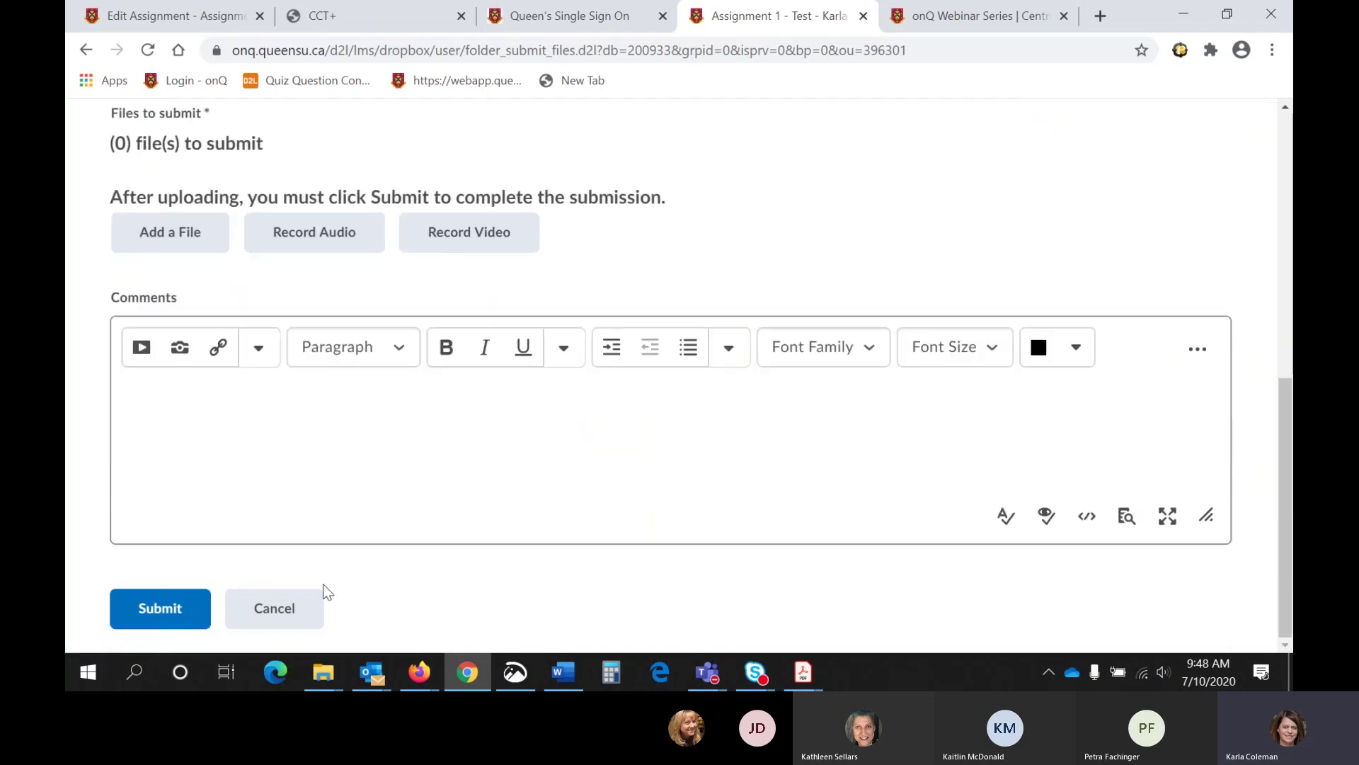
left_click(307, 618)
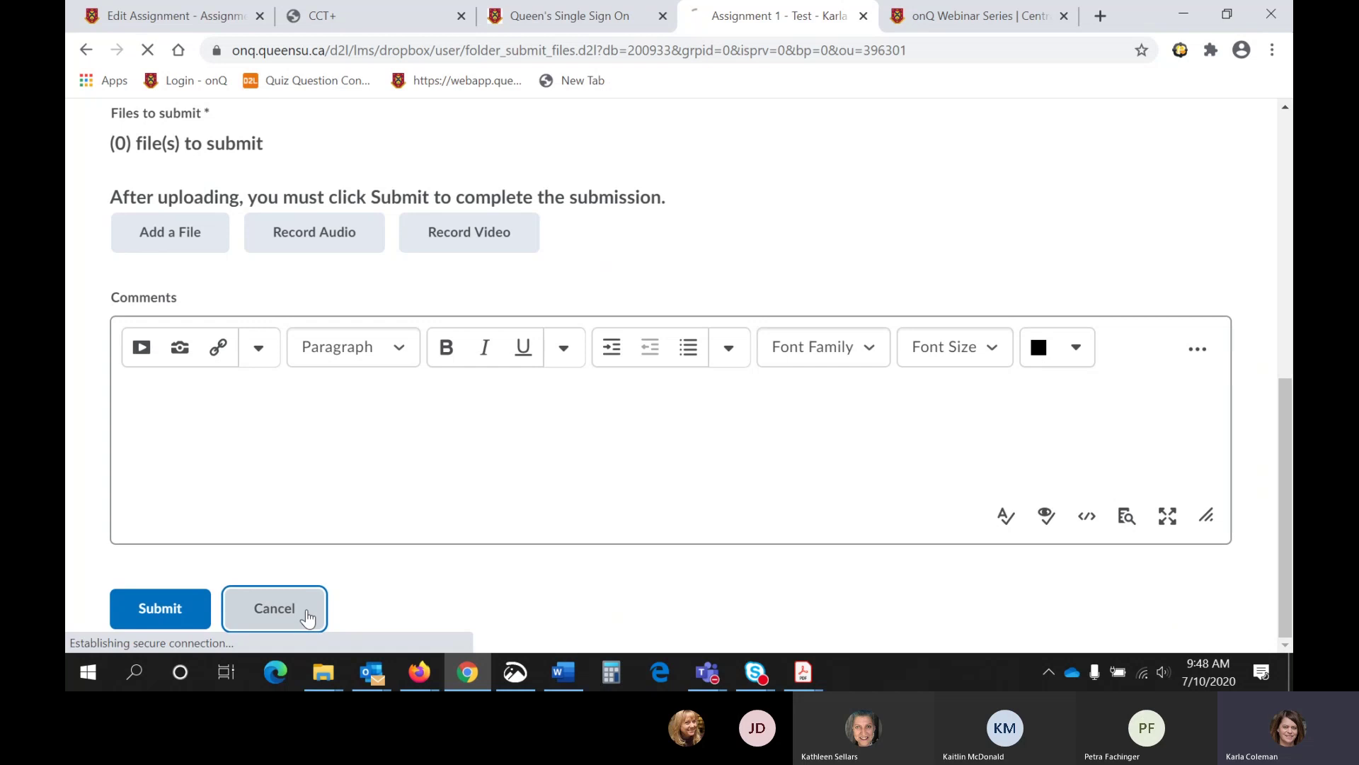
scroll(621, 391, "down", 4)
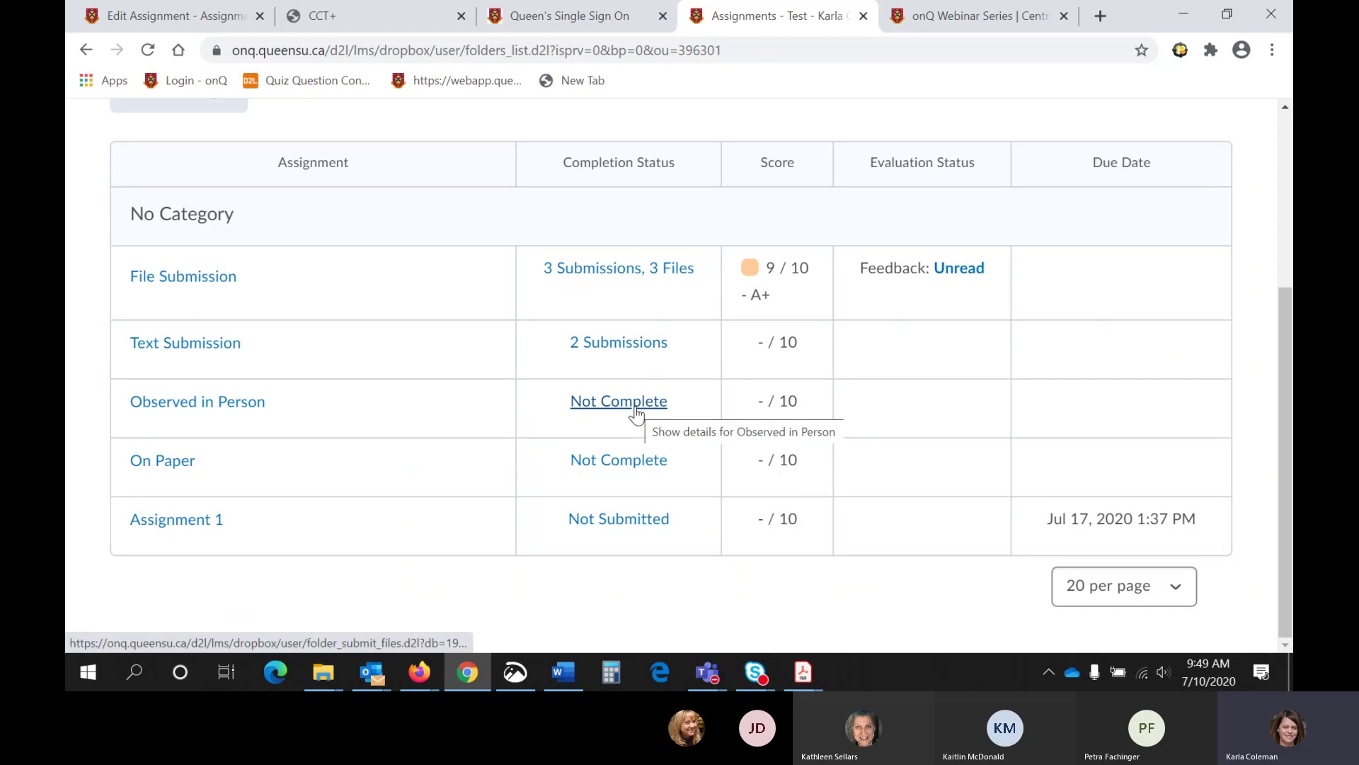
Stop impersonating the test student and return to the instructor account
scroll(635, 414, "up", 1)
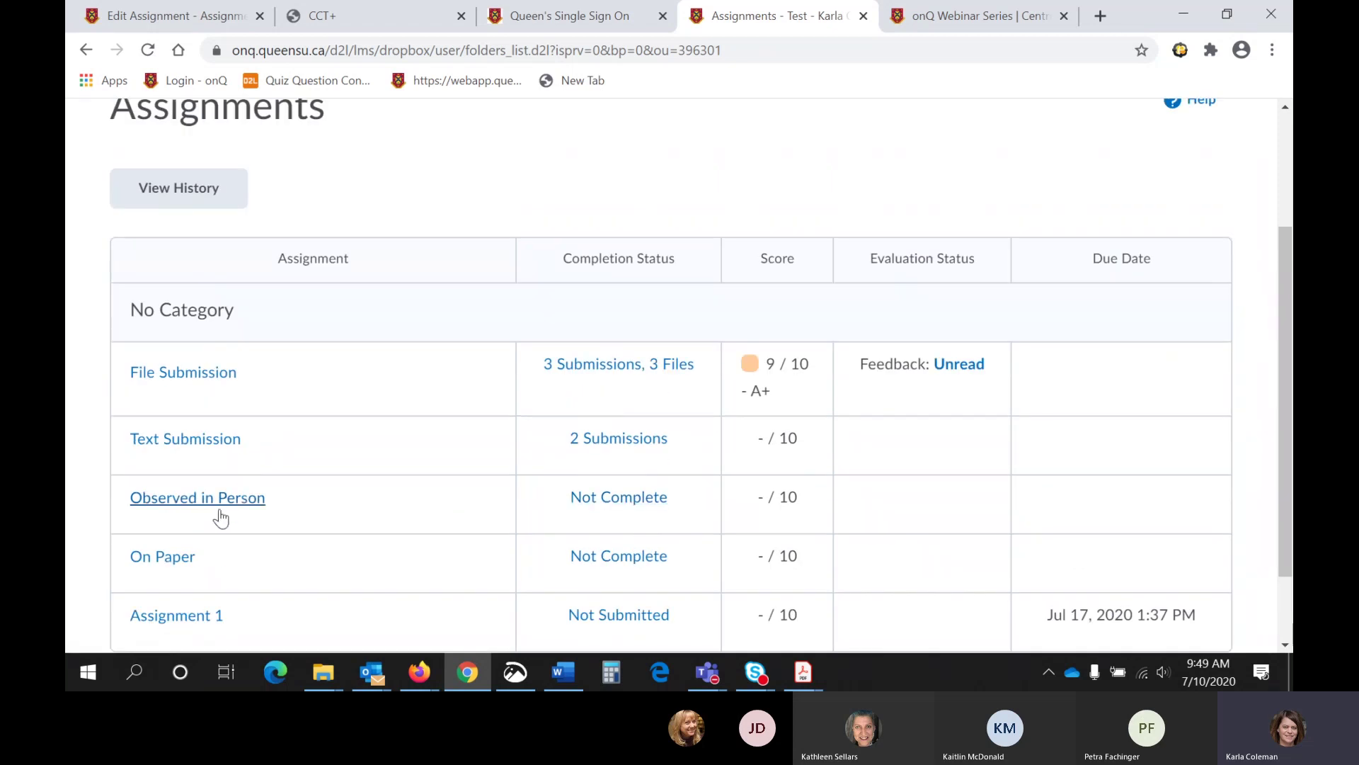
scroll(499, 501, "up", 2)
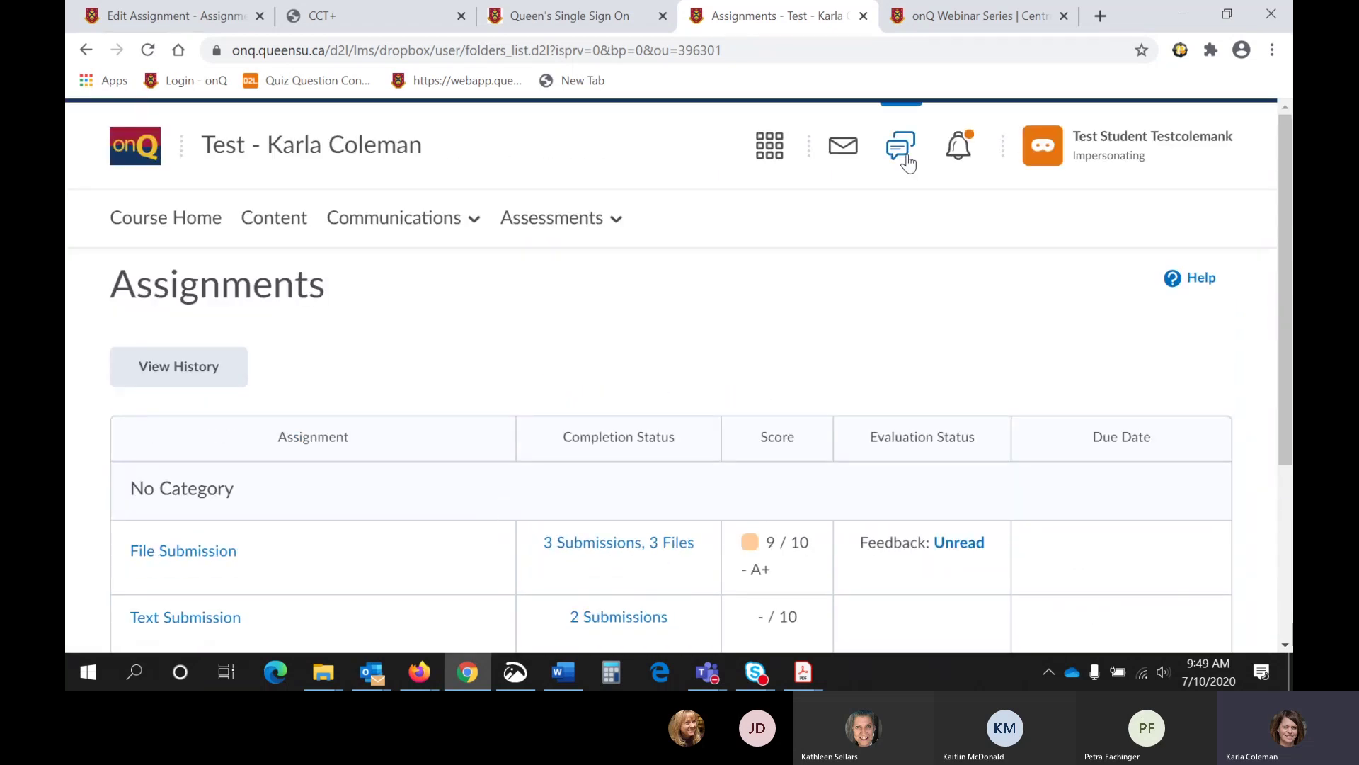
left_click(1105, 147)
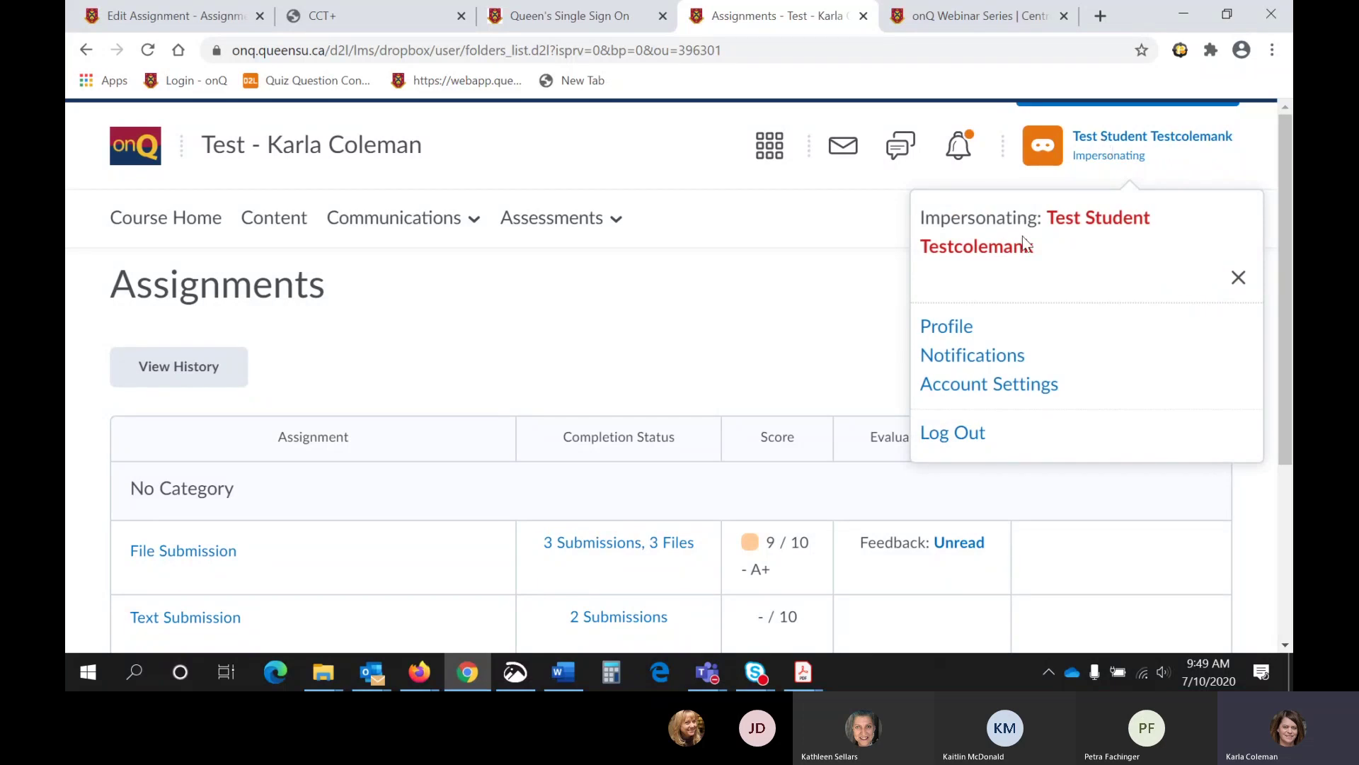
left_click(1238, 277)
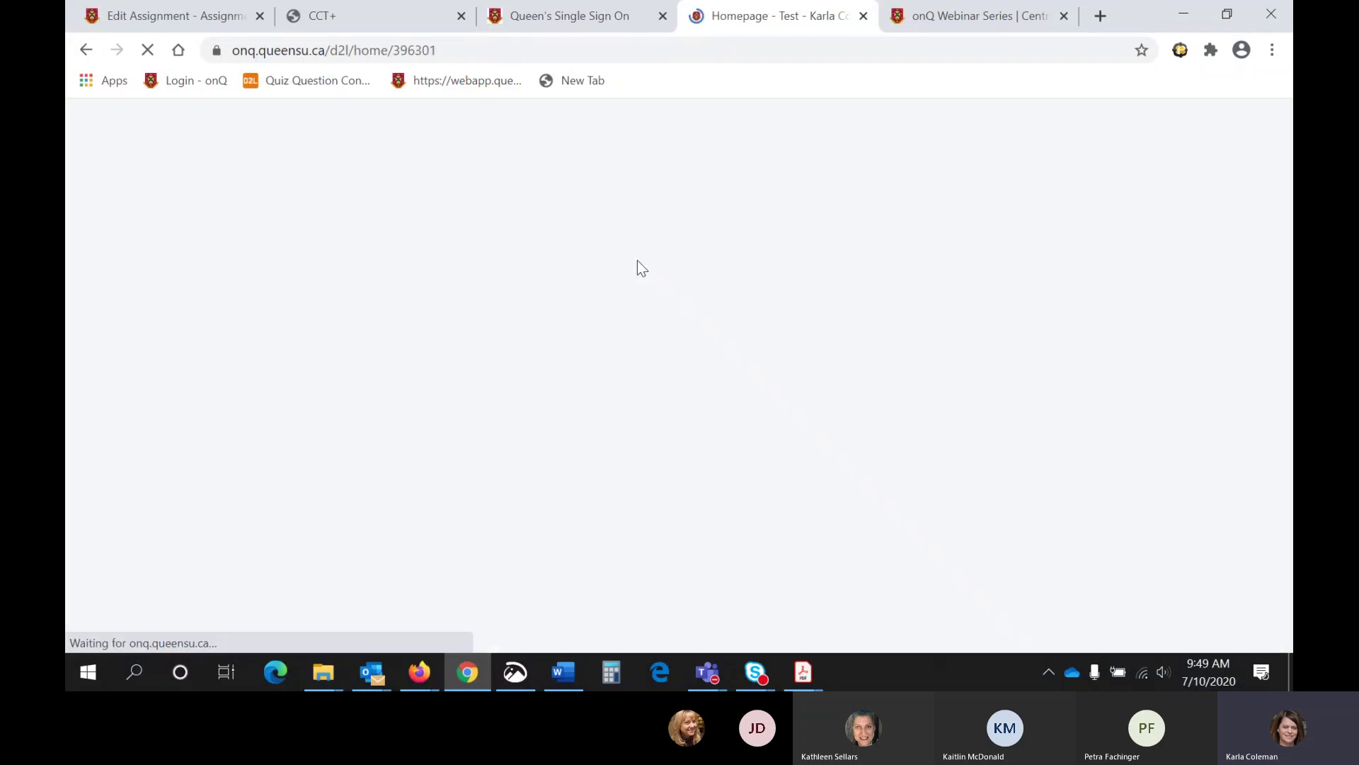
Open the course's assignments as the instructor and view the submissions for File Submission
left_click(525, 220)
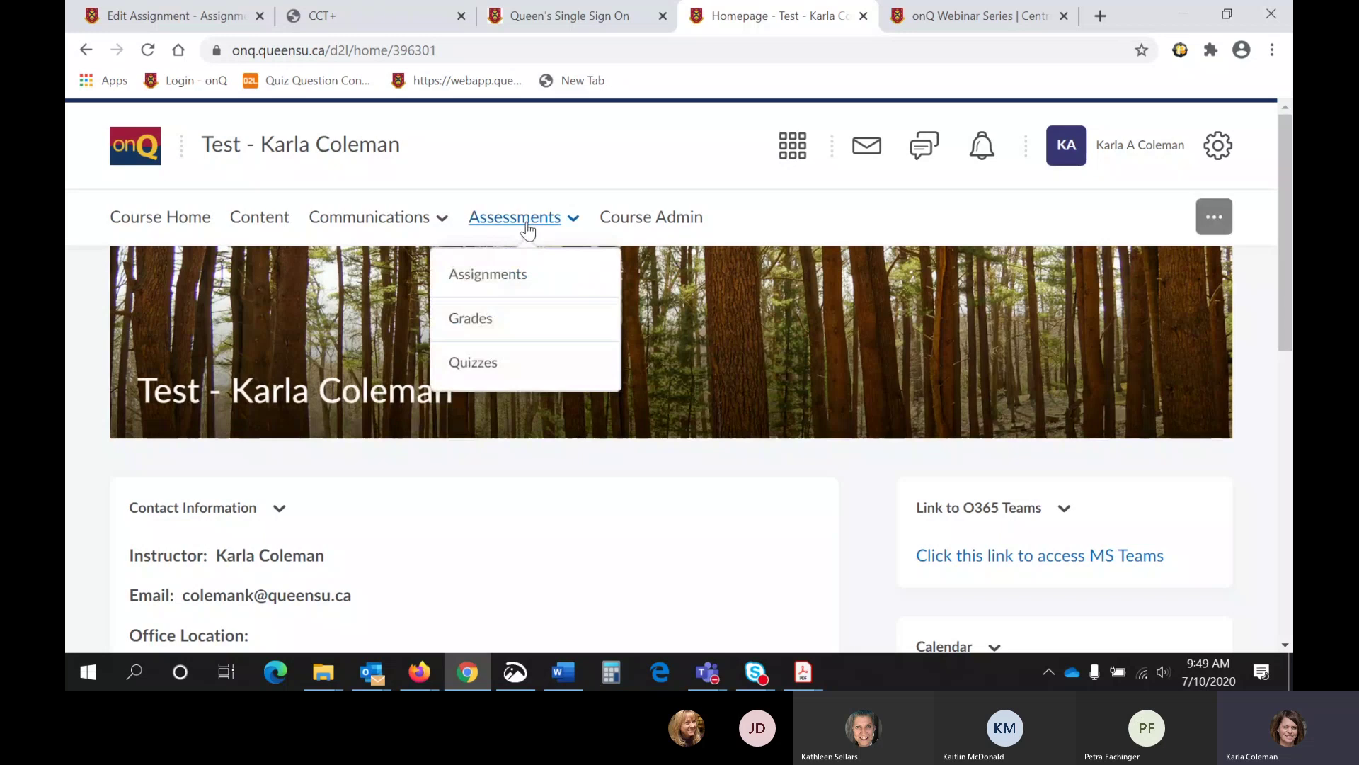
left_click(520, 275)
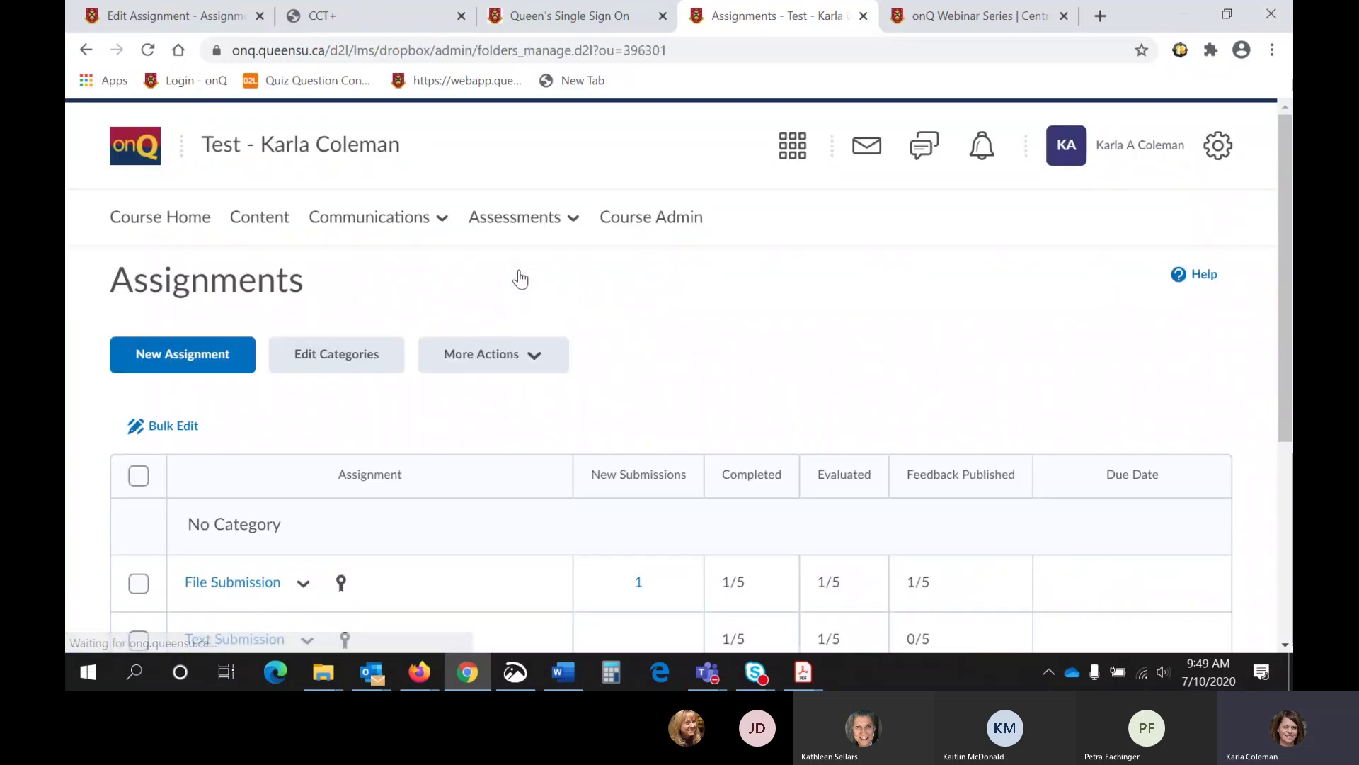
scroll(520, 278, "down", 4)
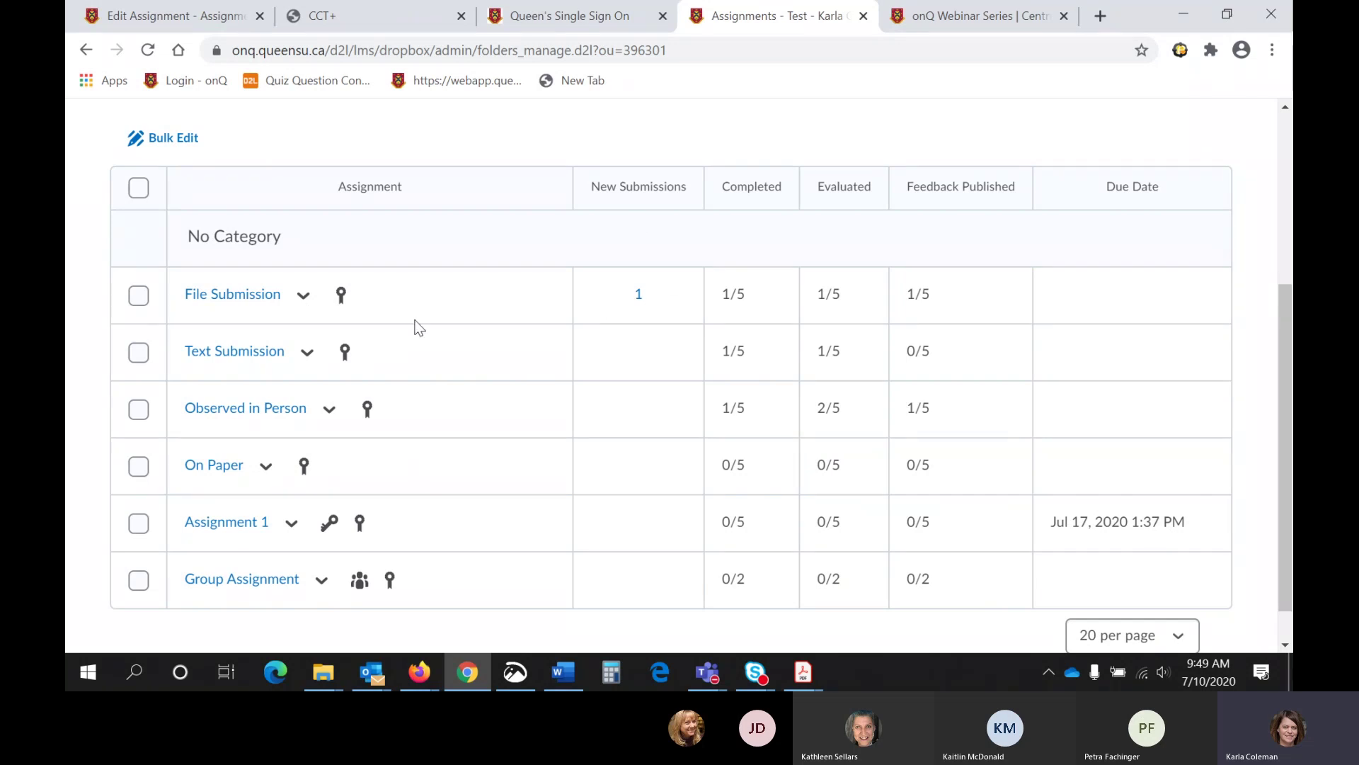
left_click(303, 295)
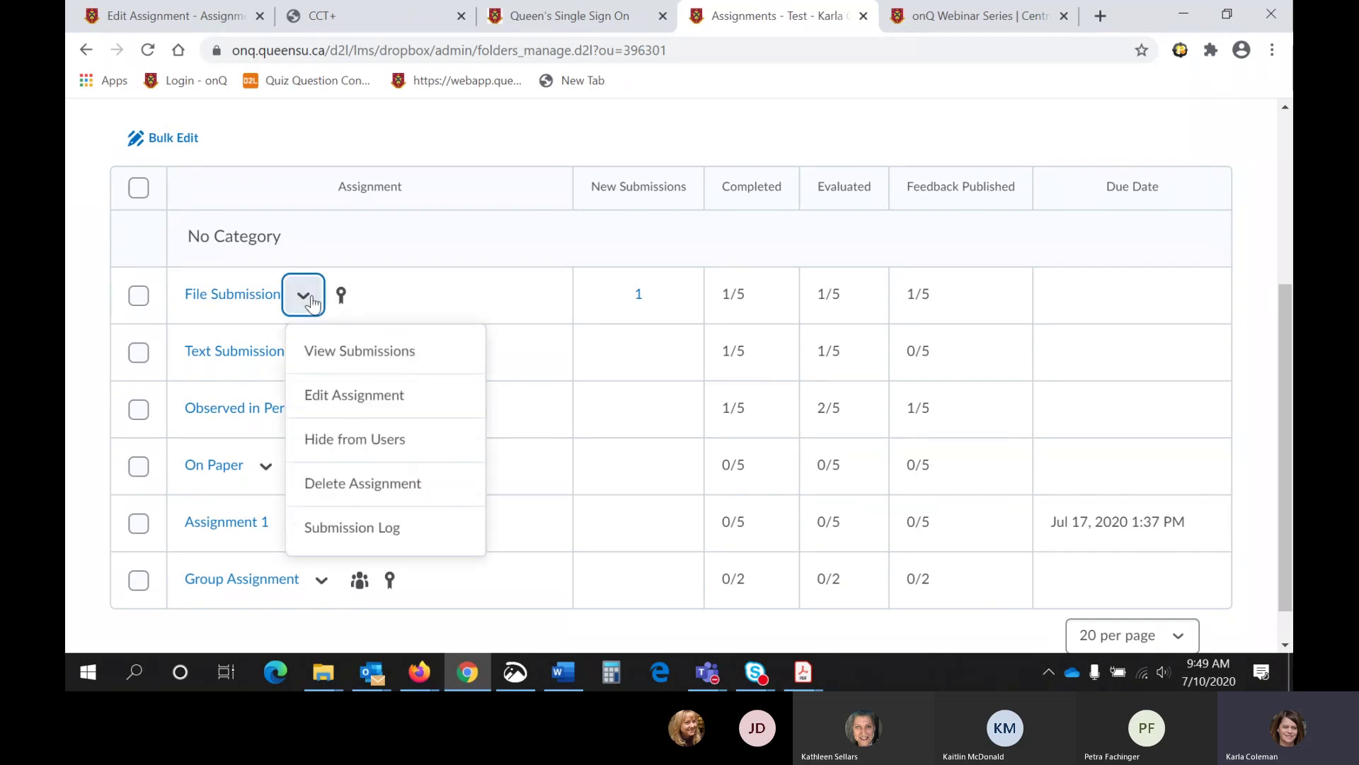
left_click(341, 351)
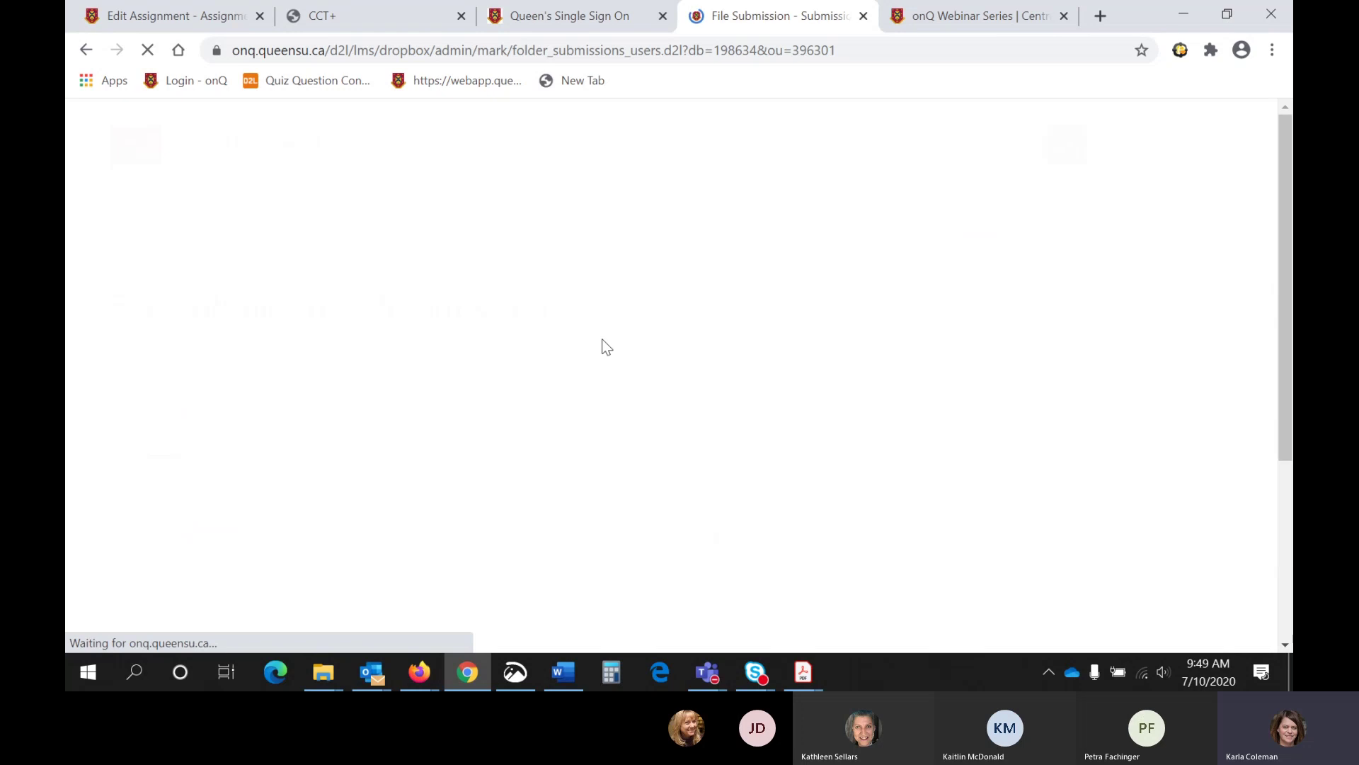
scroll(615, 342, "down", 3)
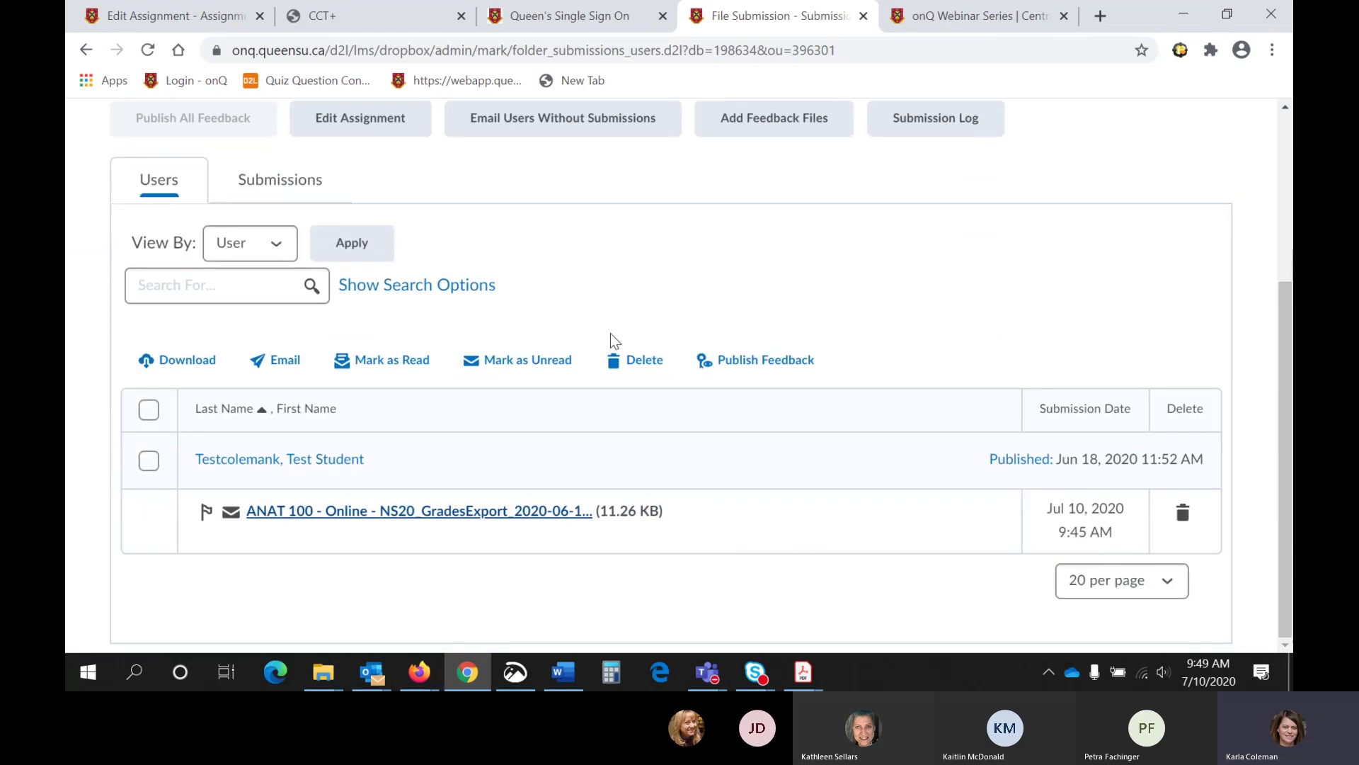
Open the test student's submitted ANAT 100 grades export file for evaluation and examine the score and feedback fields
left_click(439, 515)
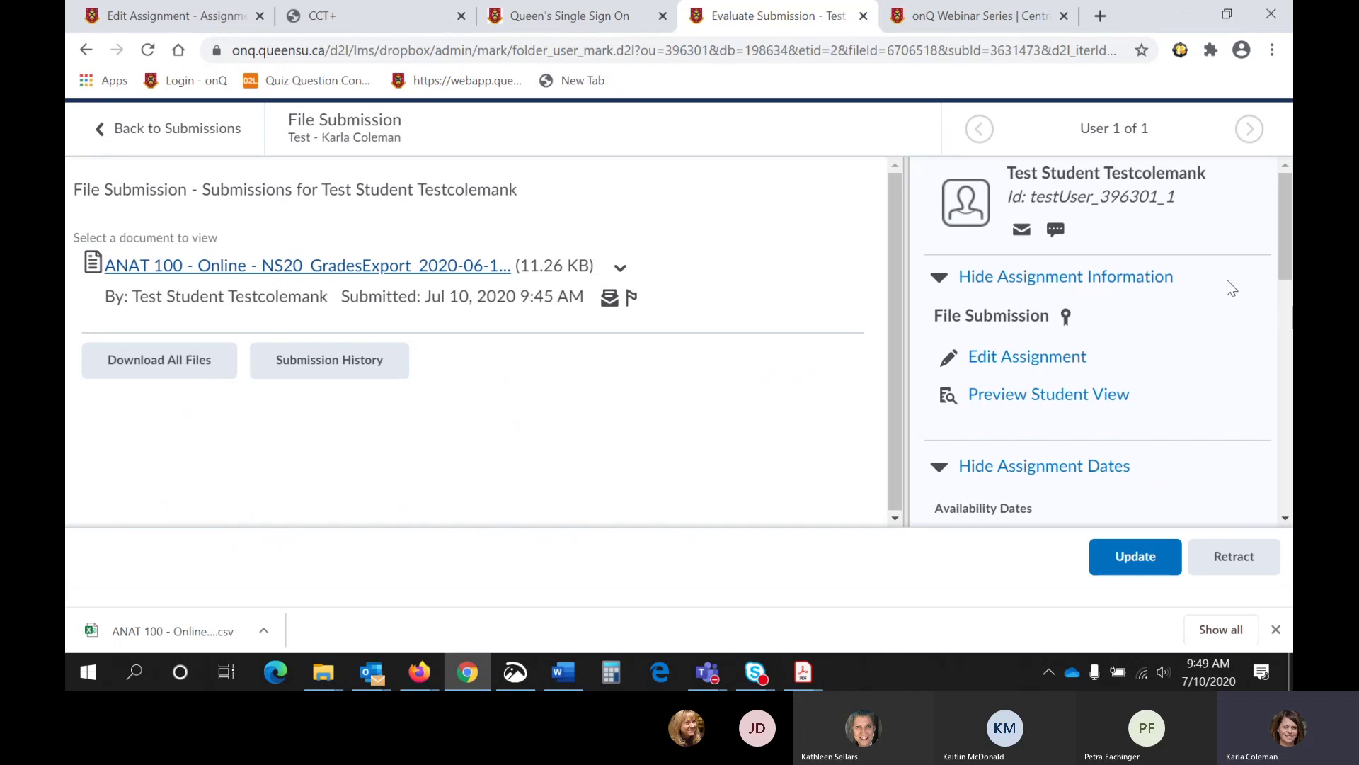
scroll(1228, 281, "down", 3)
scroll(1226, 279, "down", 4)
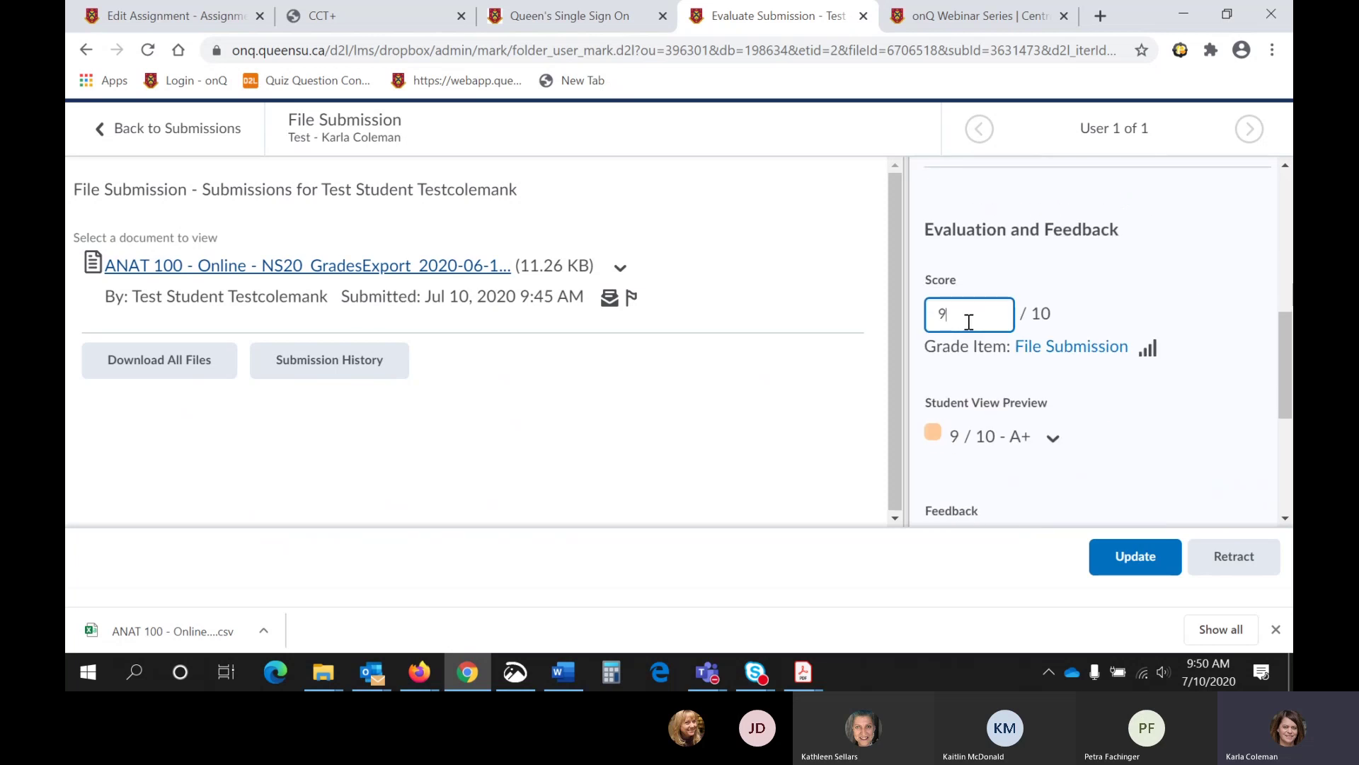
left_click(968, 322)
scroll(993, 324, "down", 3)
scroll(996, 325, "down", 2)
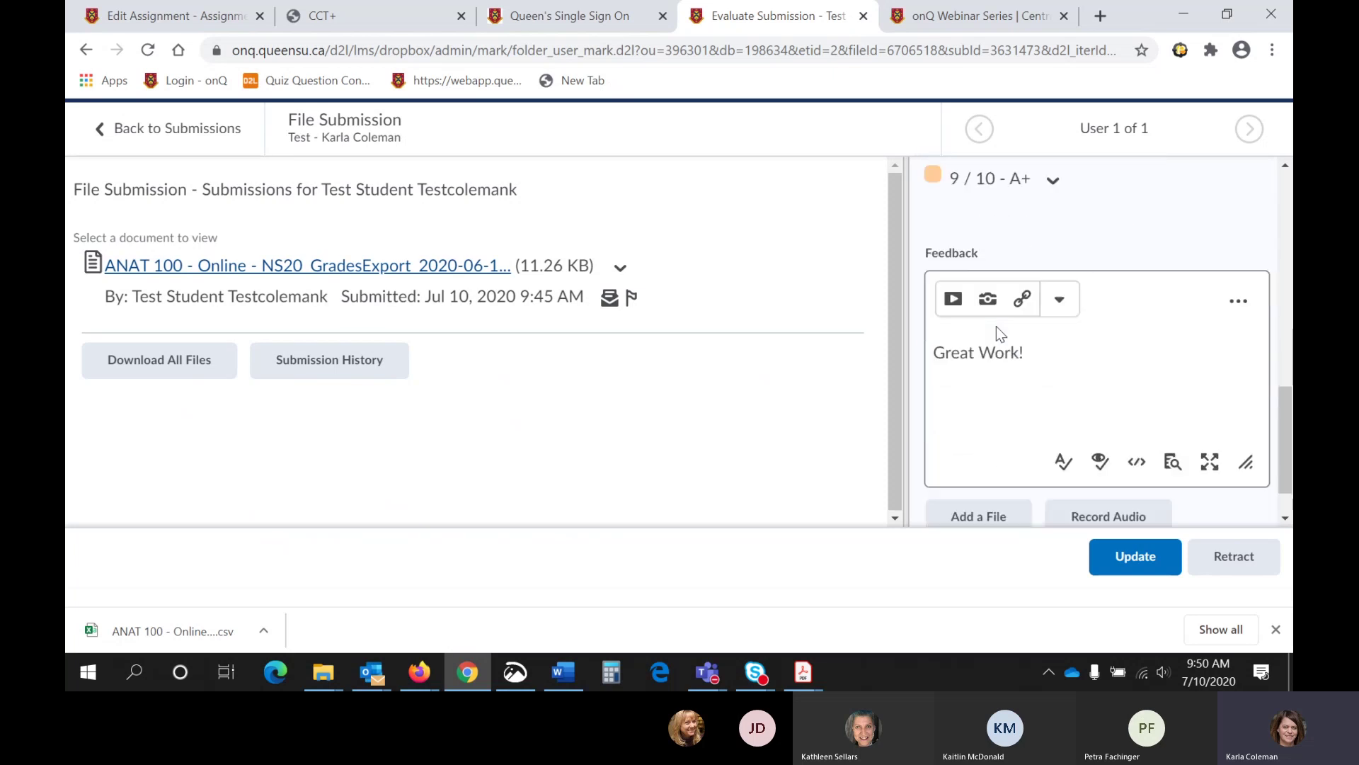
Update the test student's File Submission evaluation and return to the list of submissions
left_click(1135, 563)
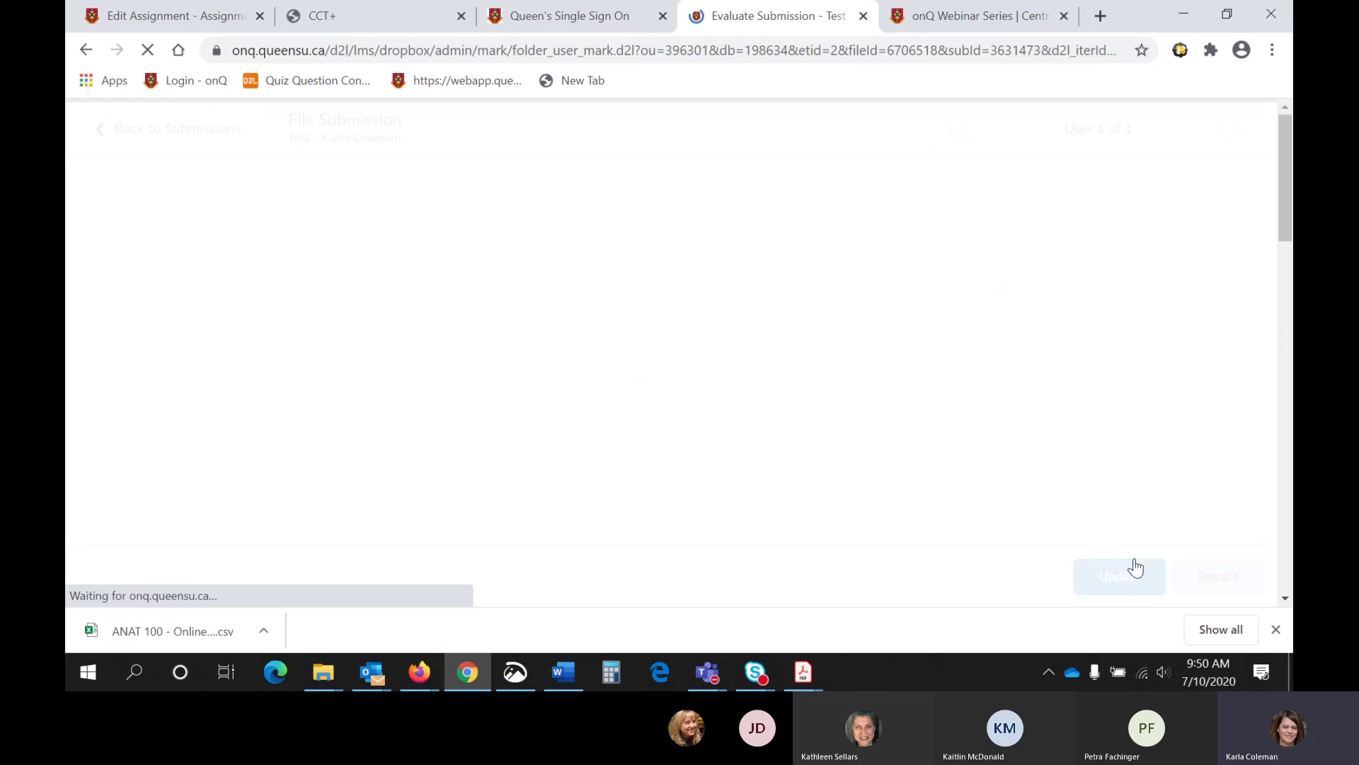
scroll(991, 453, "down", 2)
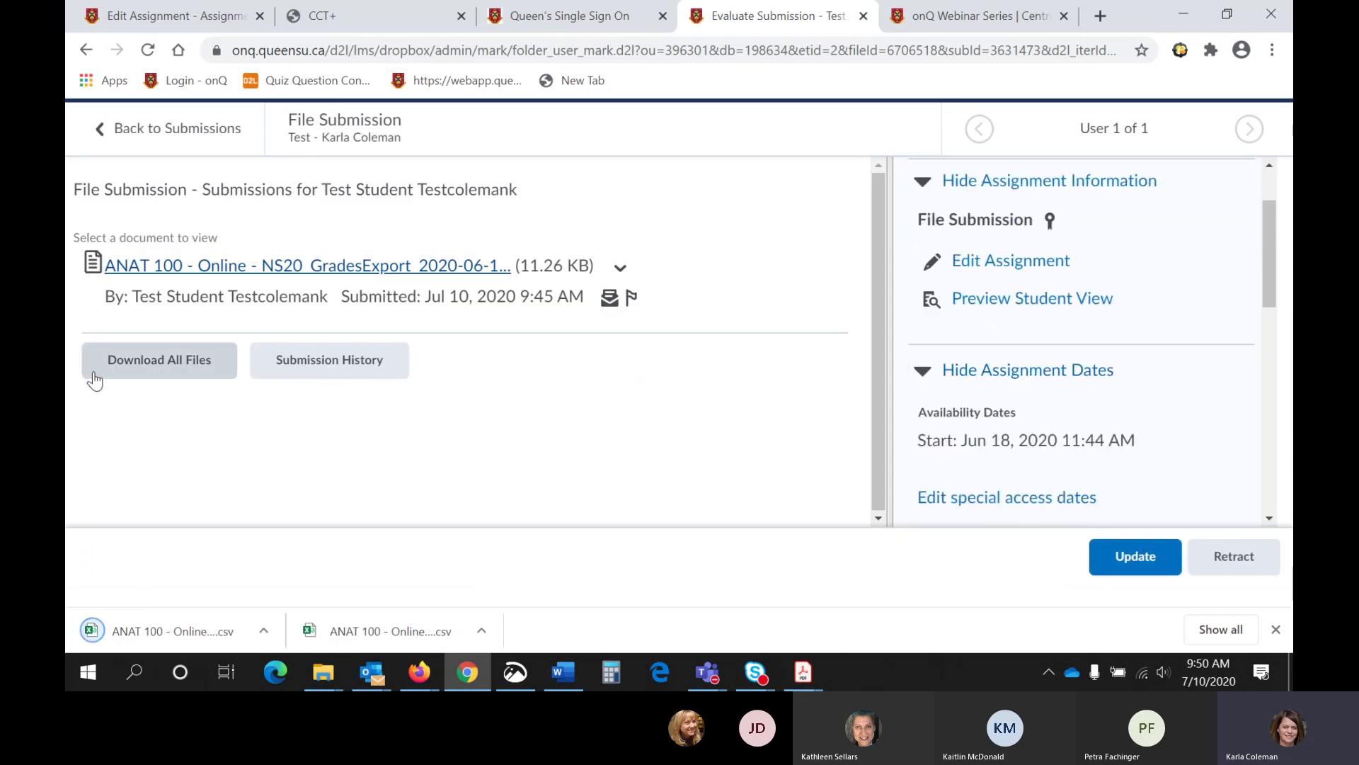
left_click(182, 130)
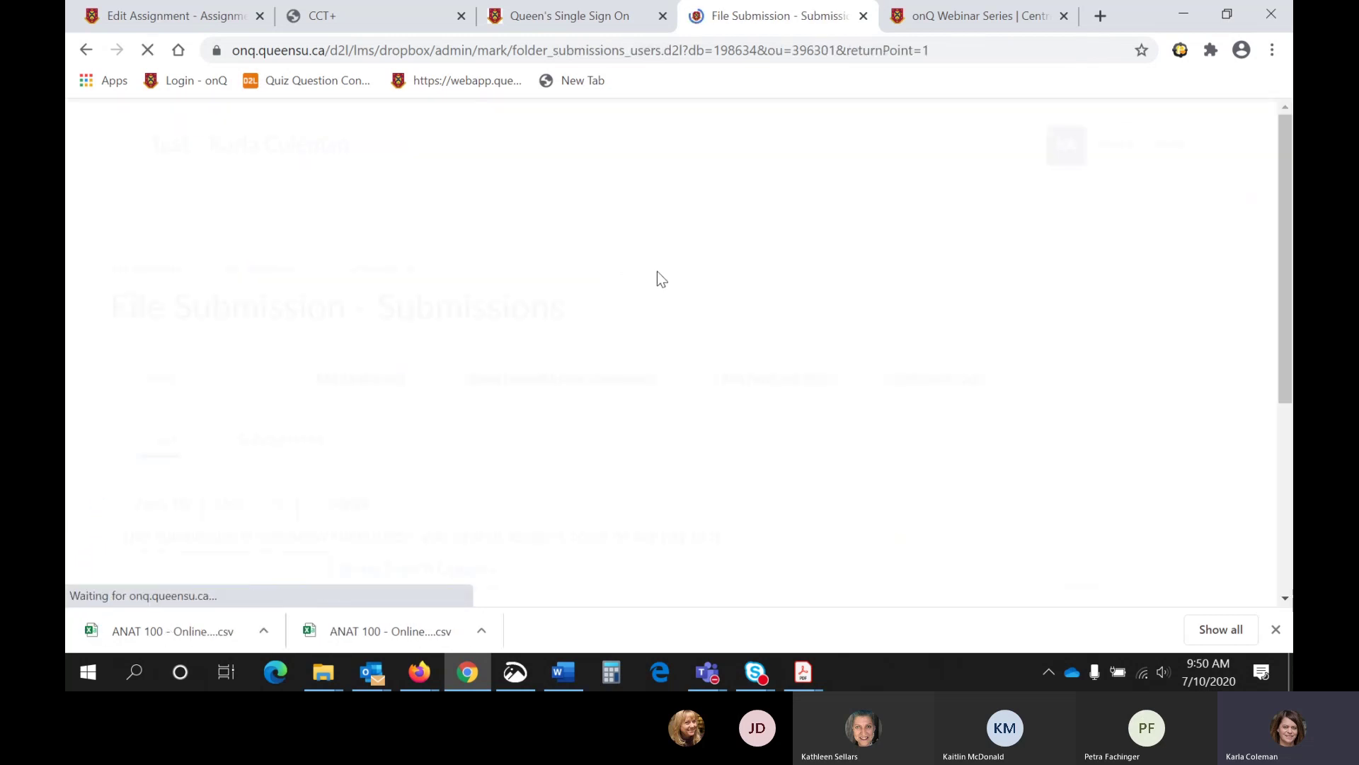
scroll(685, 274, "down", 3)
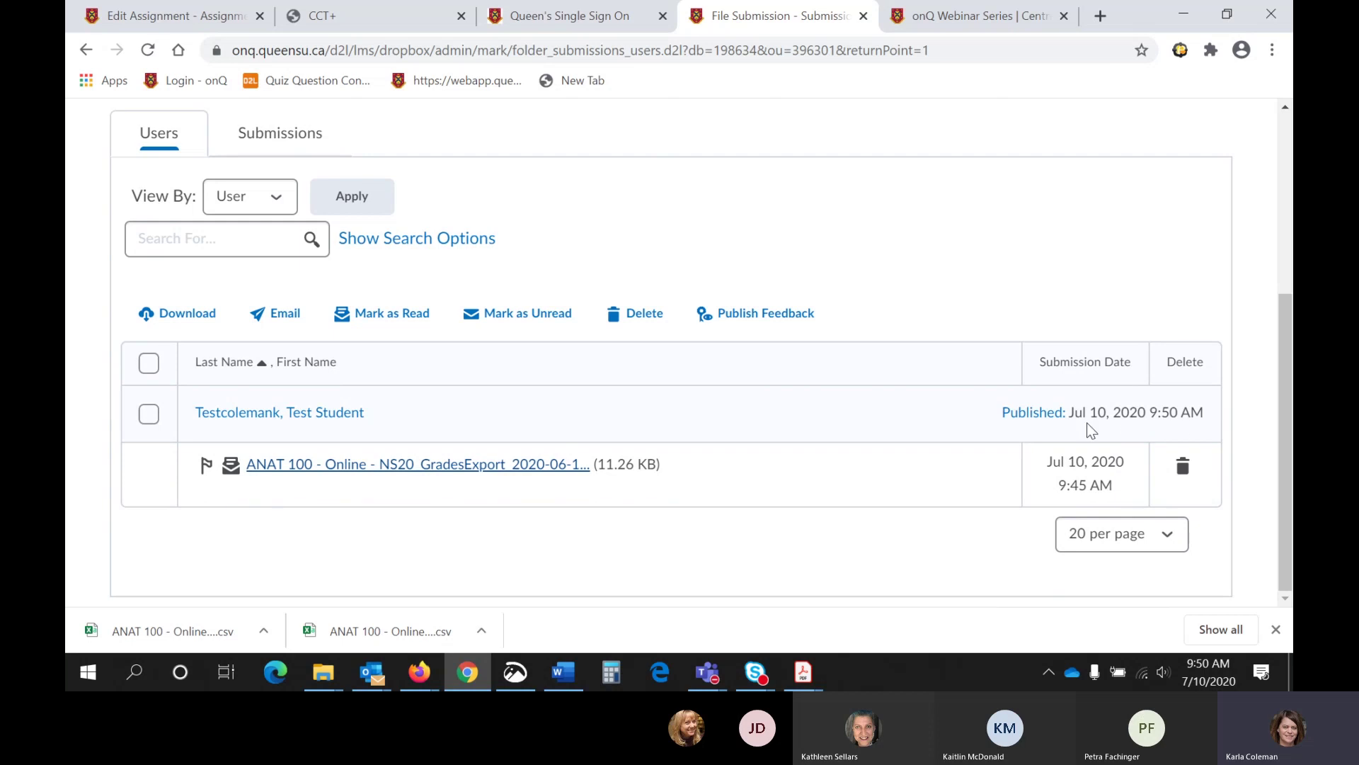
Open the test student's published File Submission evaluation and retract its results and feedback
left_click(1038, 416)
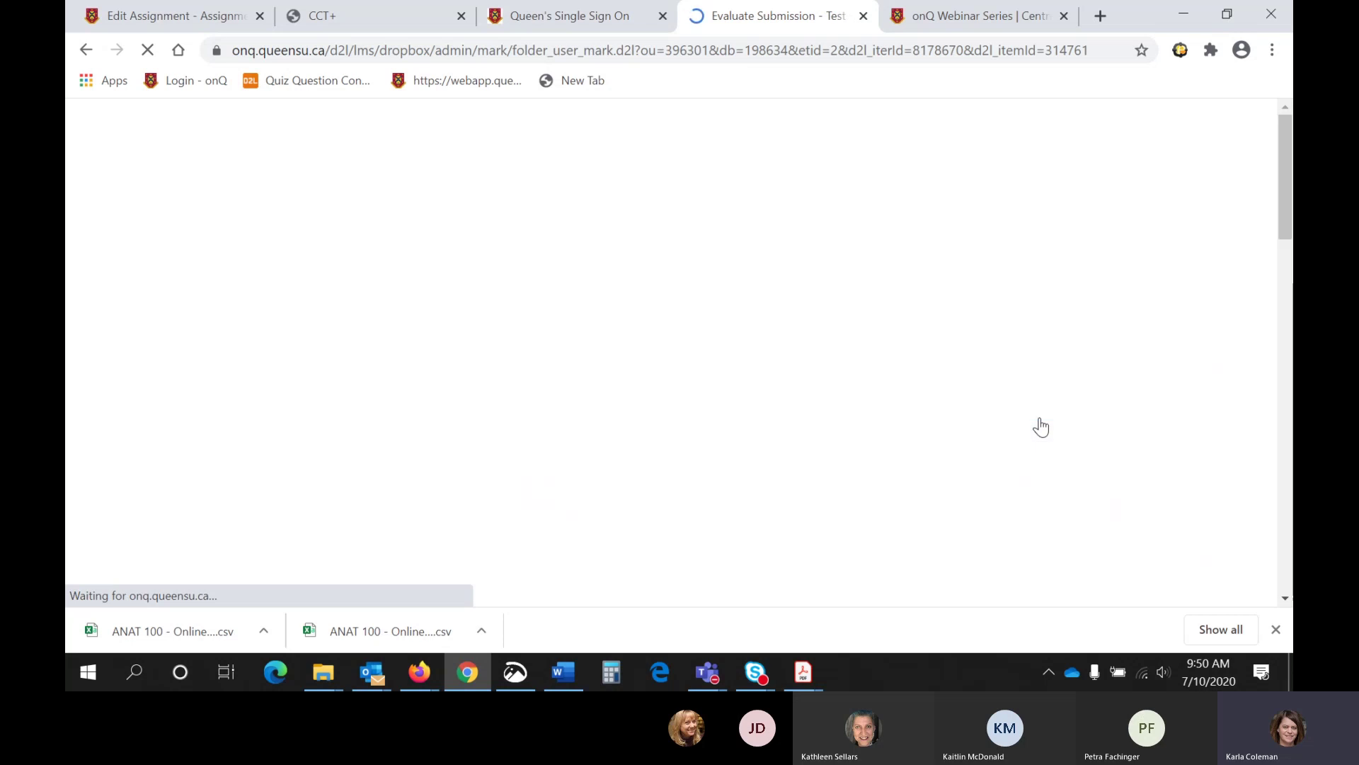
left_click(1235, 557)
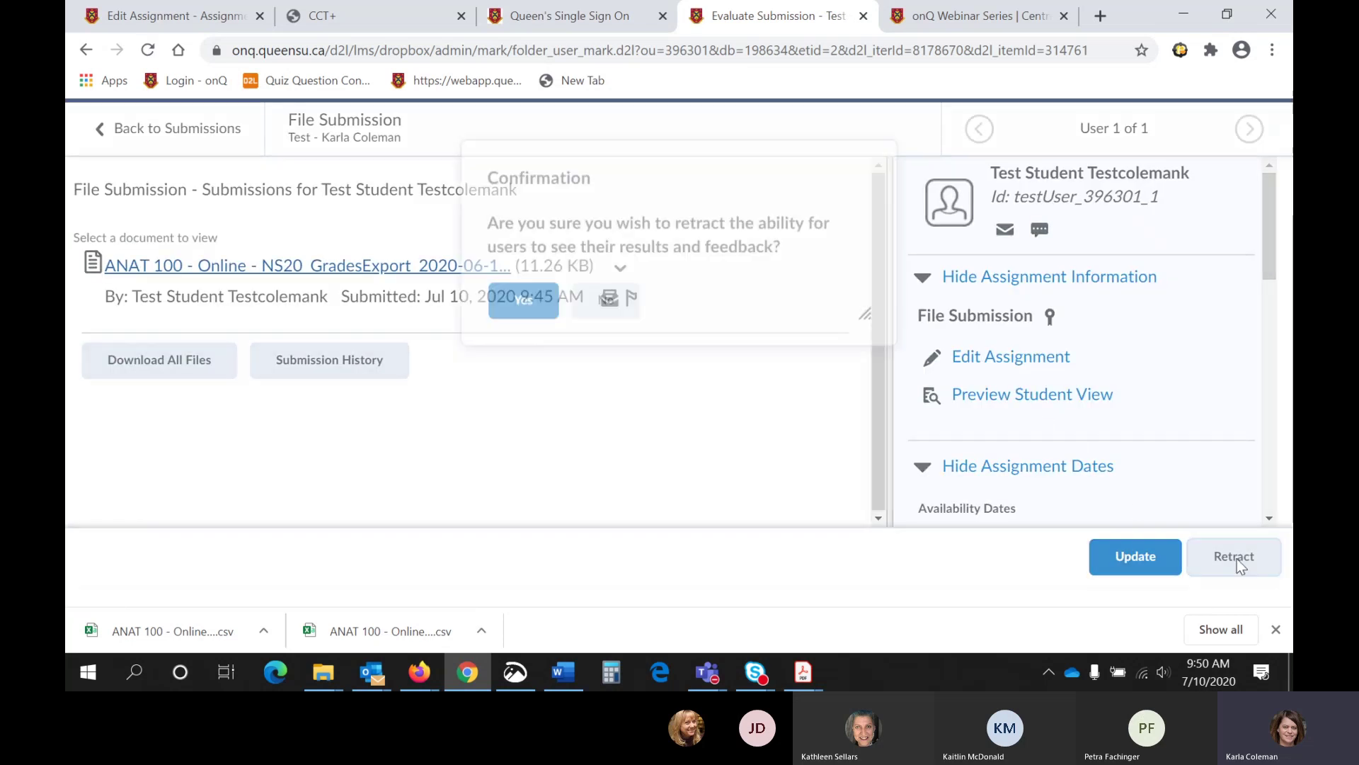
left_click(518, 340)
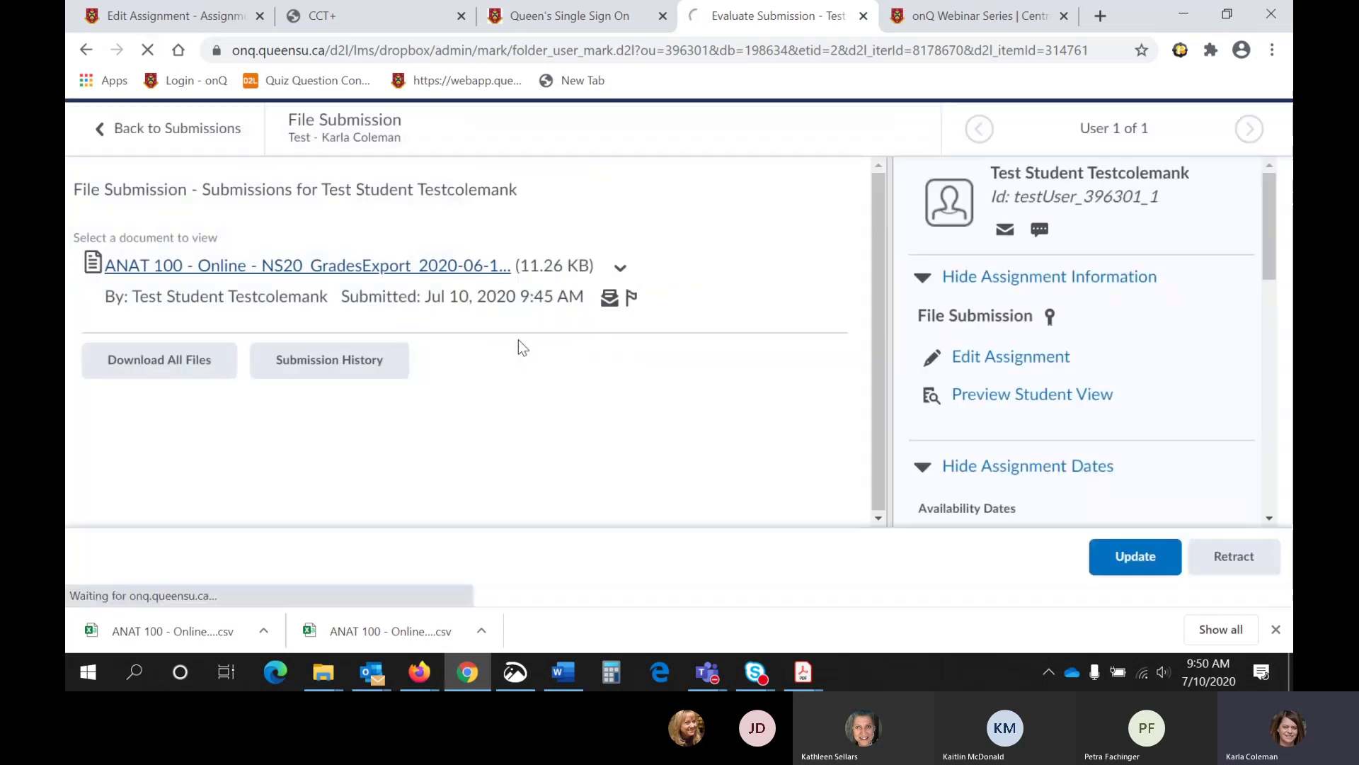
Set the File Submission score to 10 out of 10 and save the evaluation as a draft
scroll(1181, 386, "down", 4)
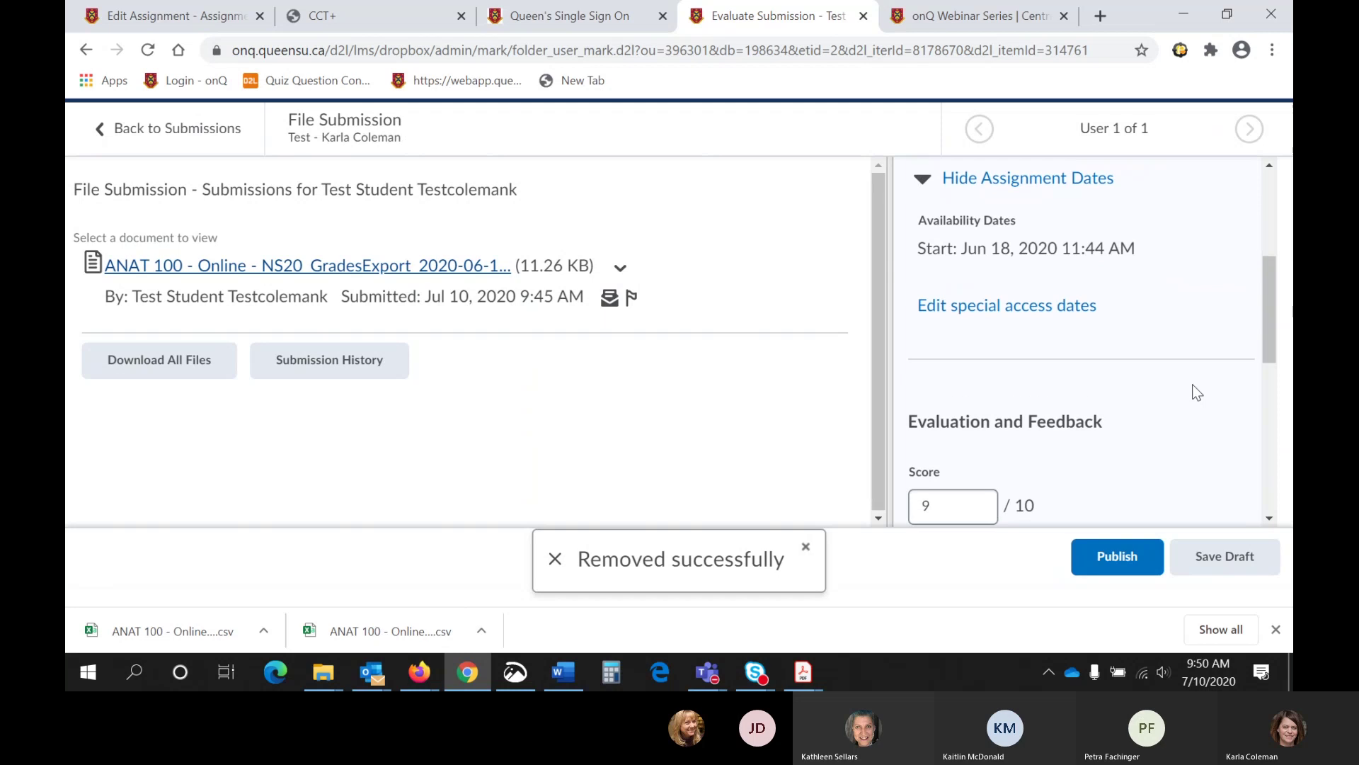
scroll(1192, 385, "down", 5)
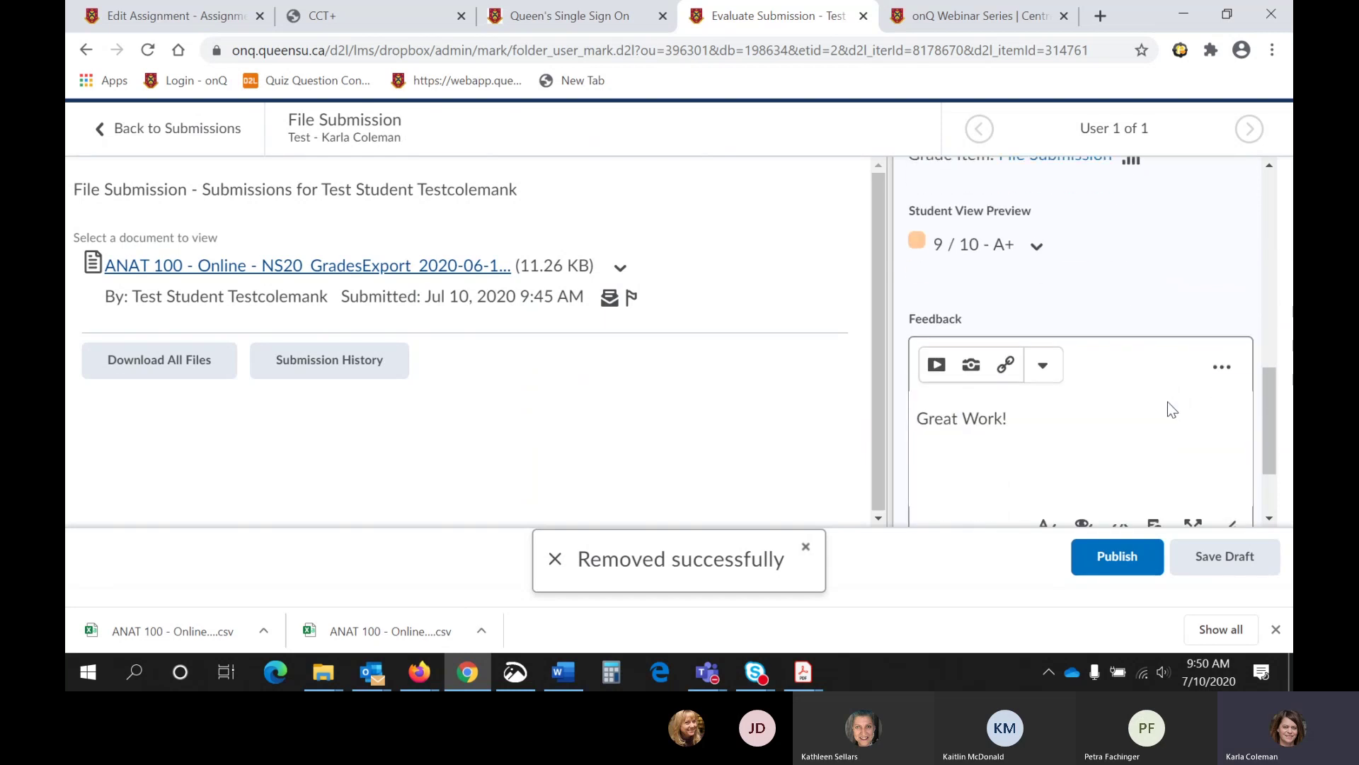
scroll(1056, 387, "up", 2)
left_click(944, 219)
left_click_drag(943, 219, 916, 227)
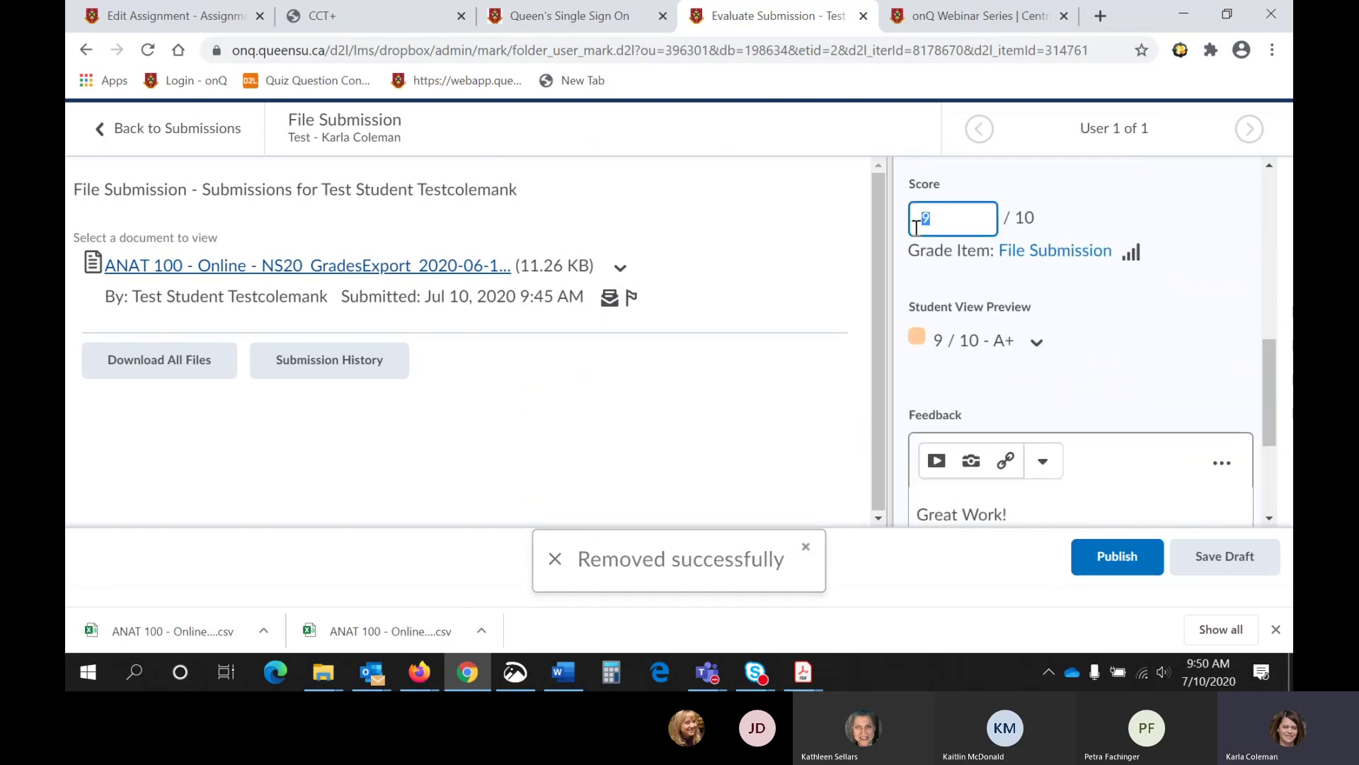
type("10")
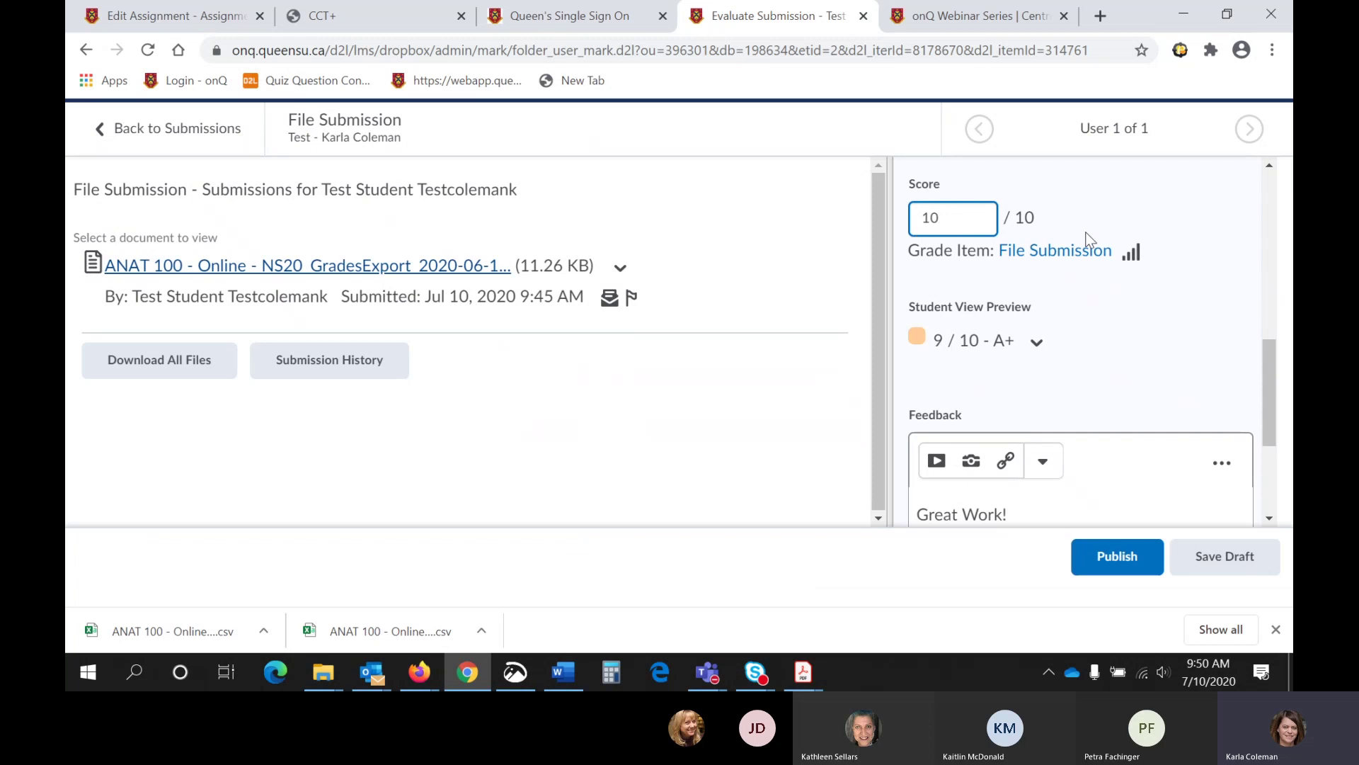
scroll(1064, 340, "down", 3)
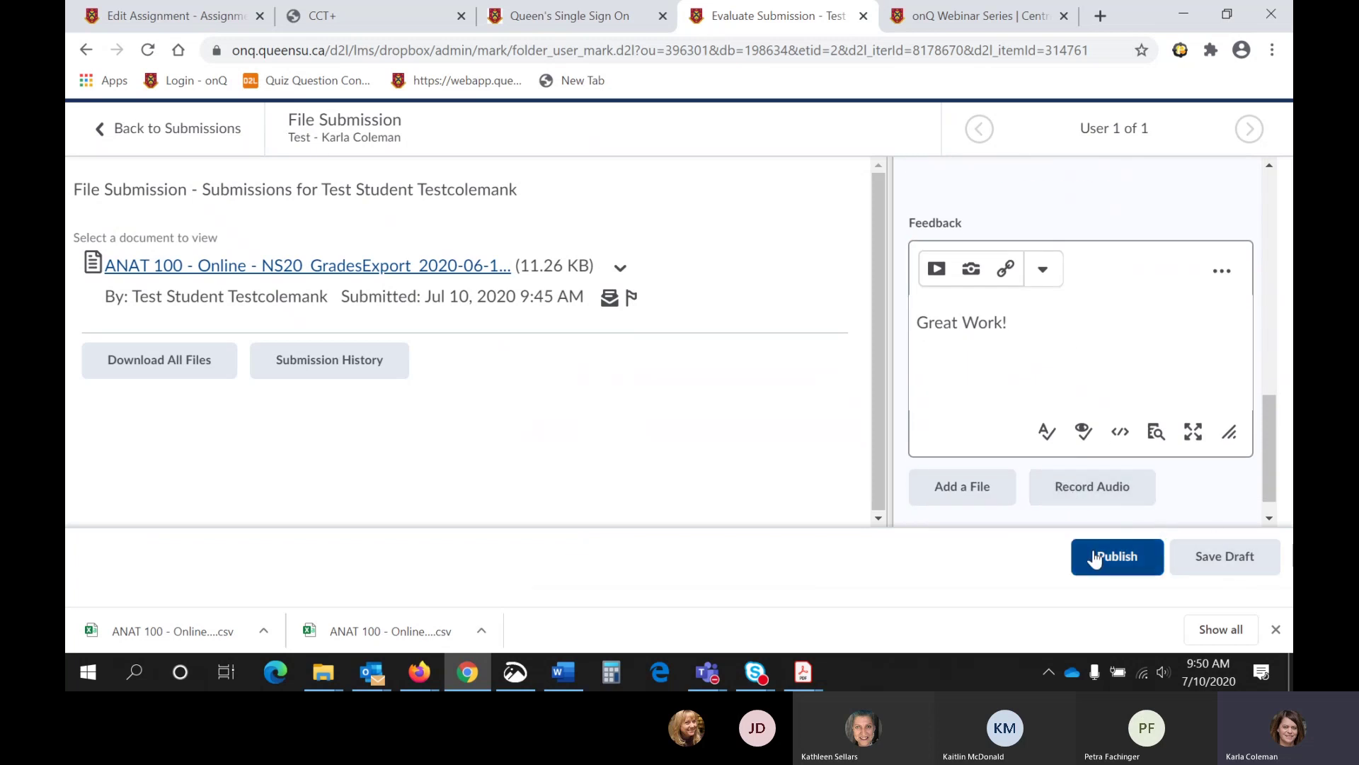
left_click(1235, 569)
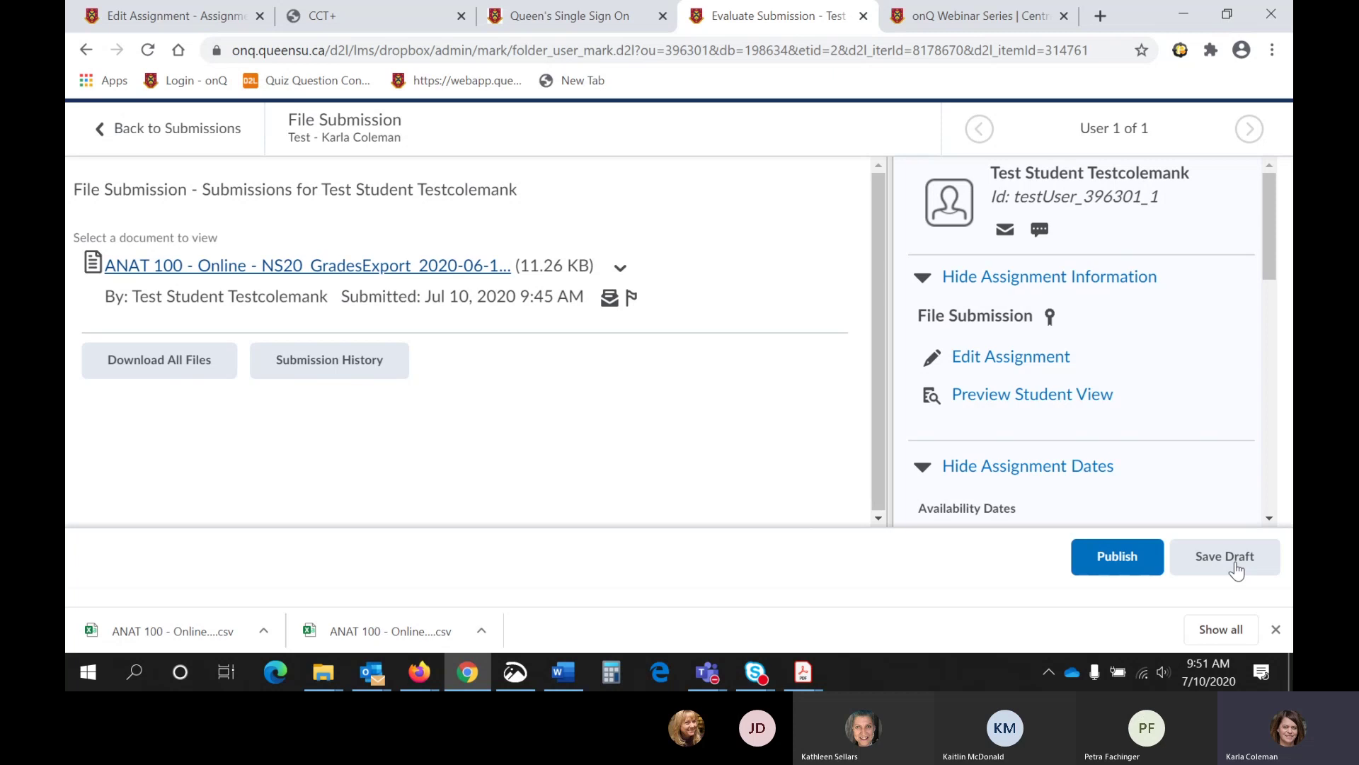
left_click(1235, 571)
Return to the File Submission submissions, select all users and publish their draft feedback
left_click(179, 130)
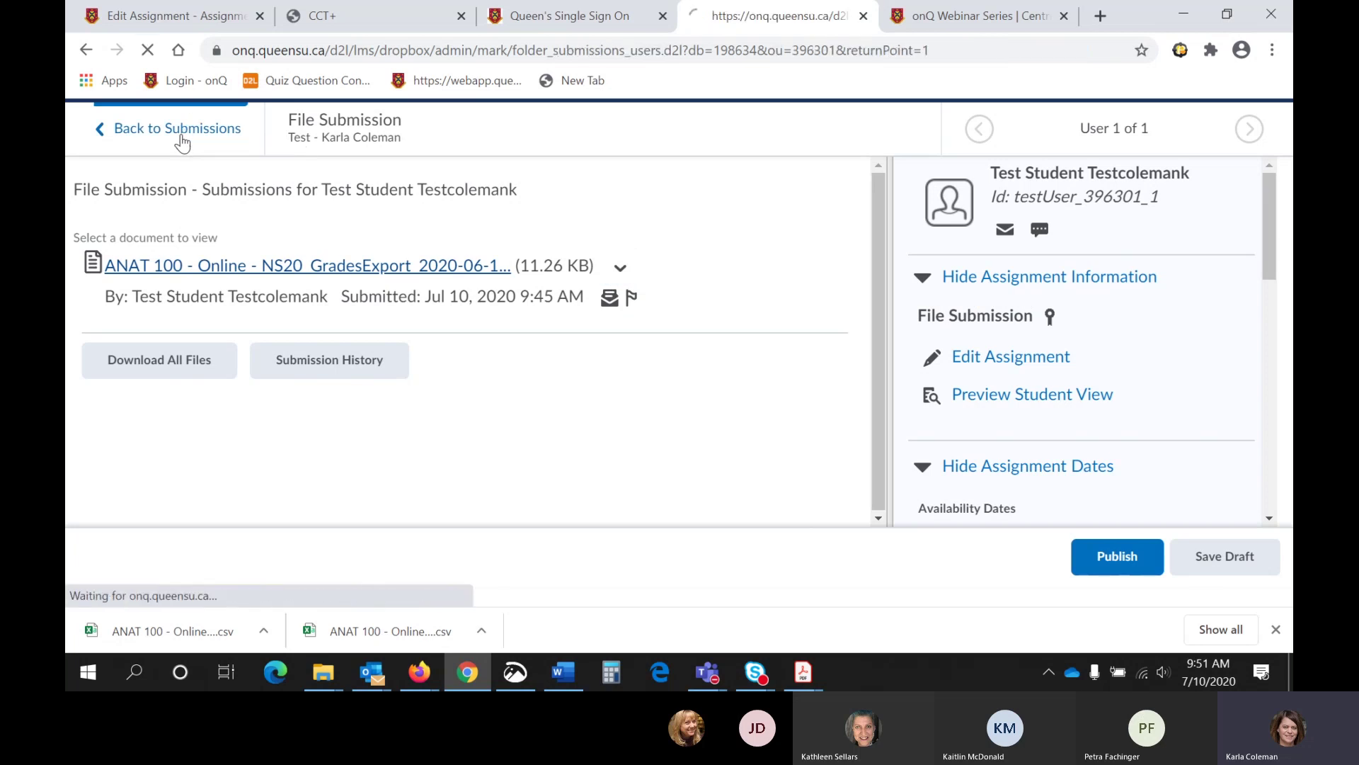
scroll(998, 212, "down", 5)
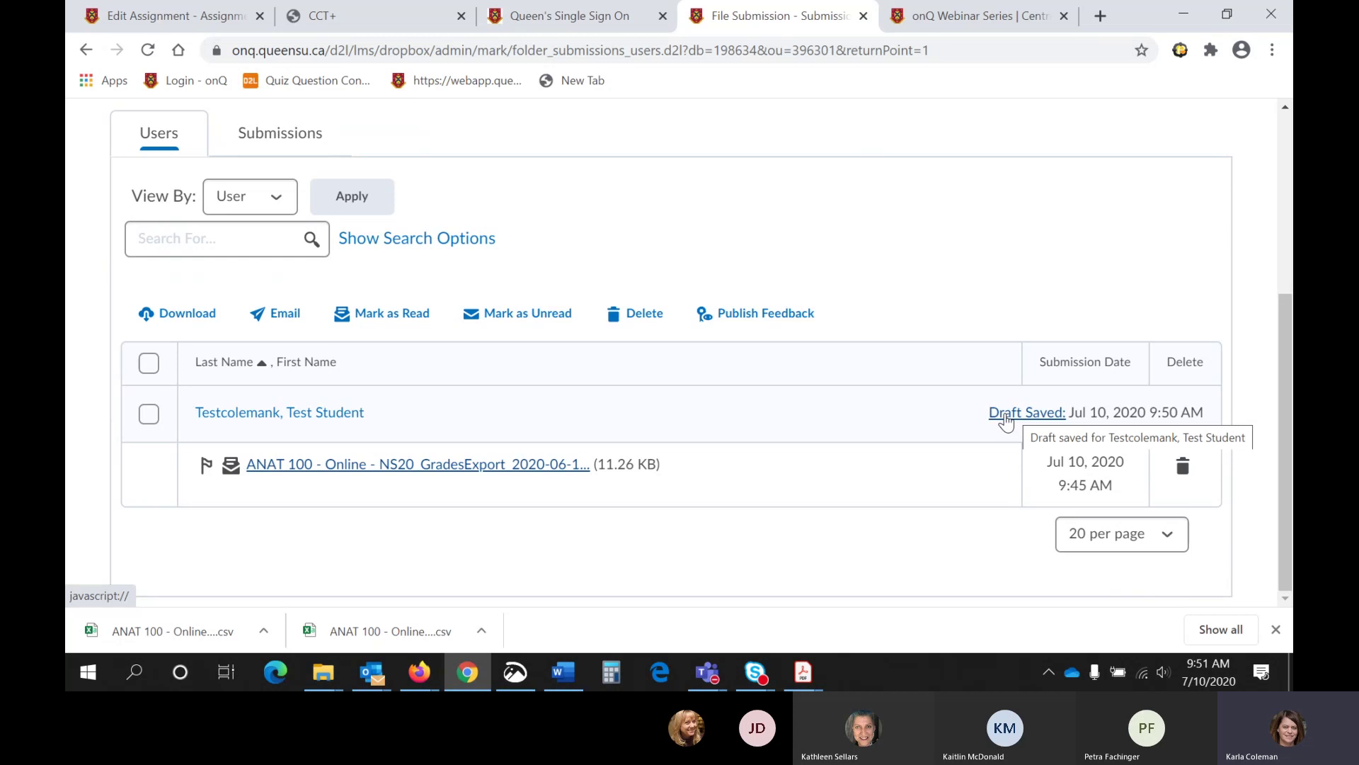
left_click(150, 365)
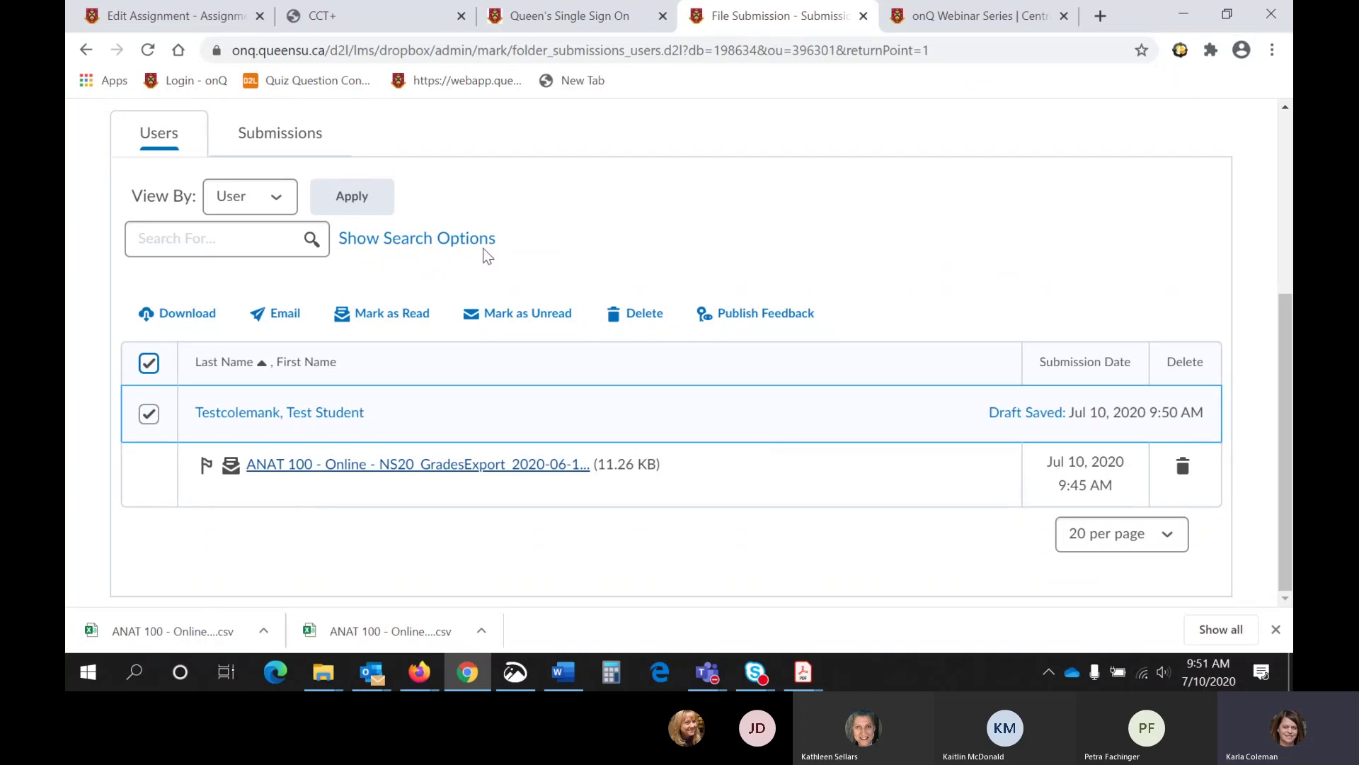
left_click(737, 320)
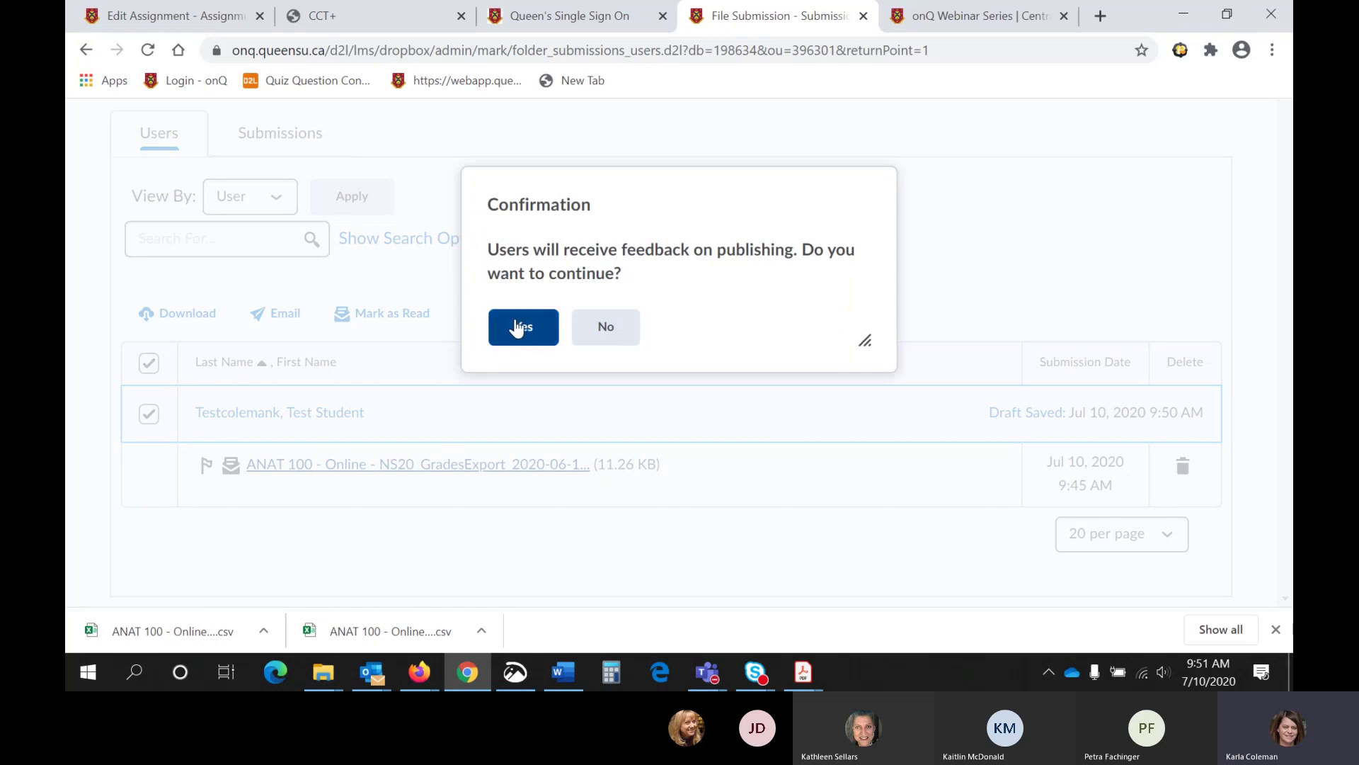
left_click(516, 327)
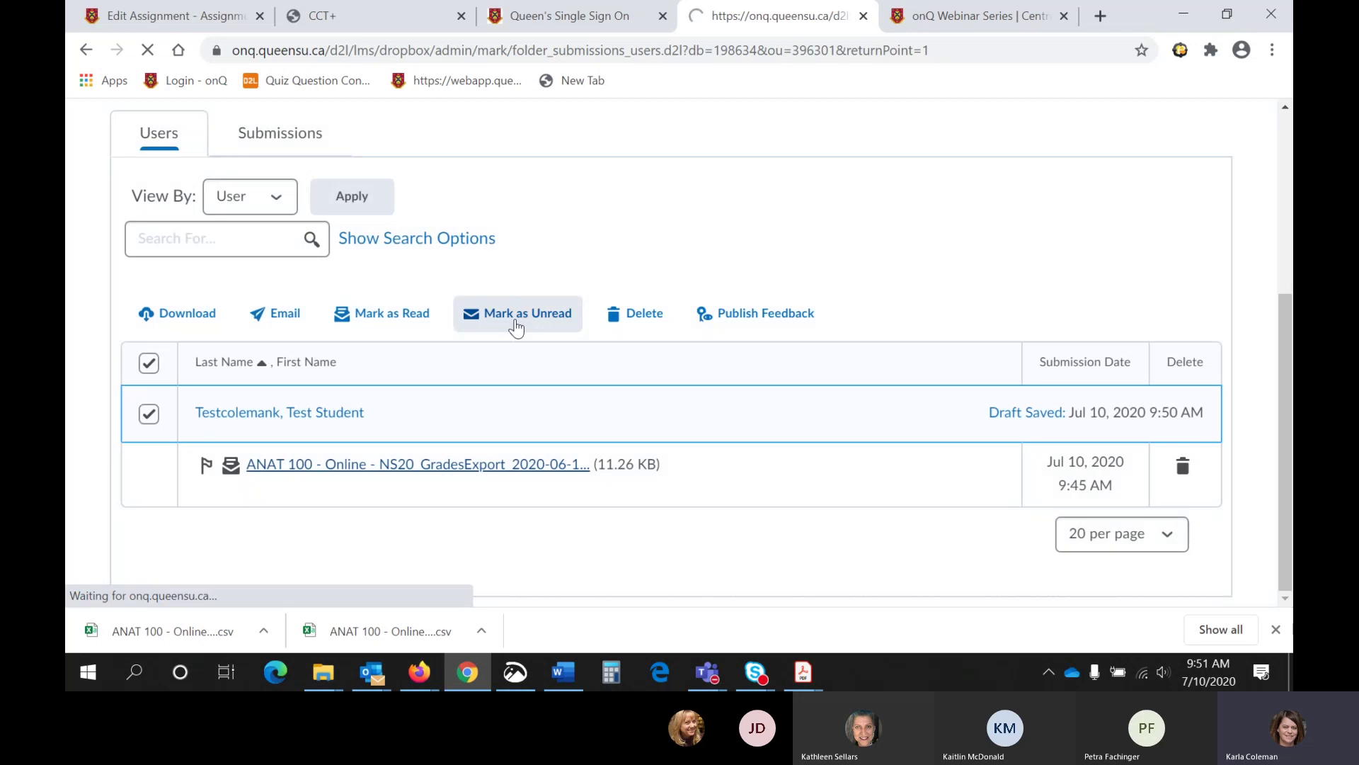
scroll(517, 327, "down", 4)
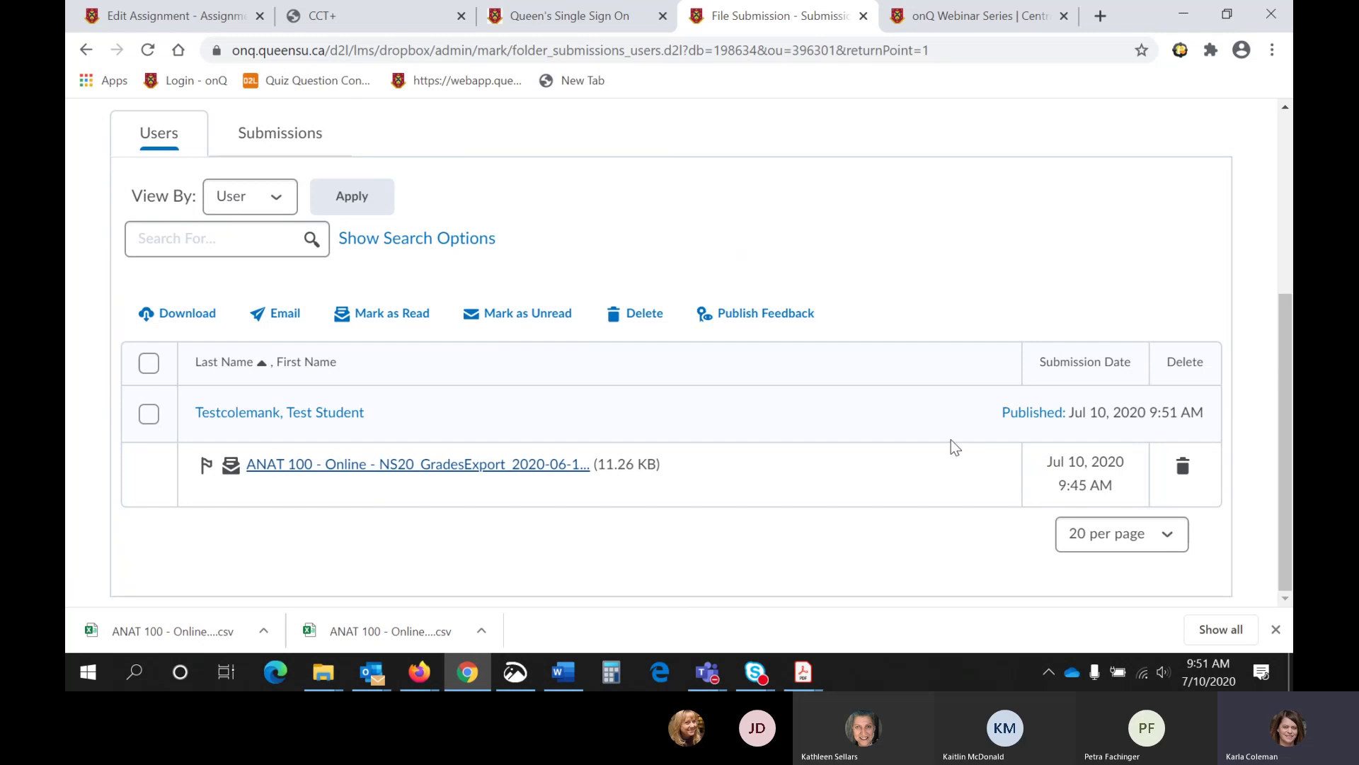
Go back to the assignments list and view the submissions for Text Submission
scroll(950, 440, "up", 5)
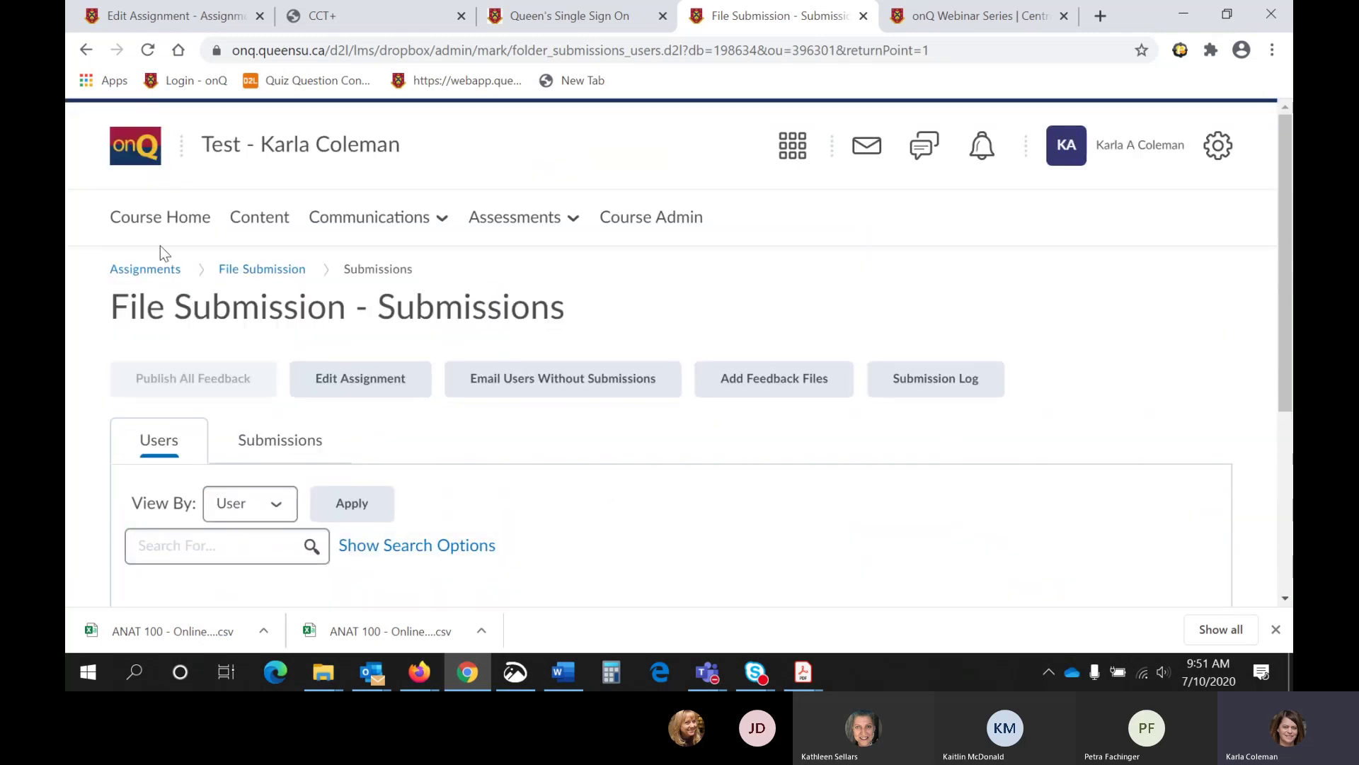
left_click(147, 268)
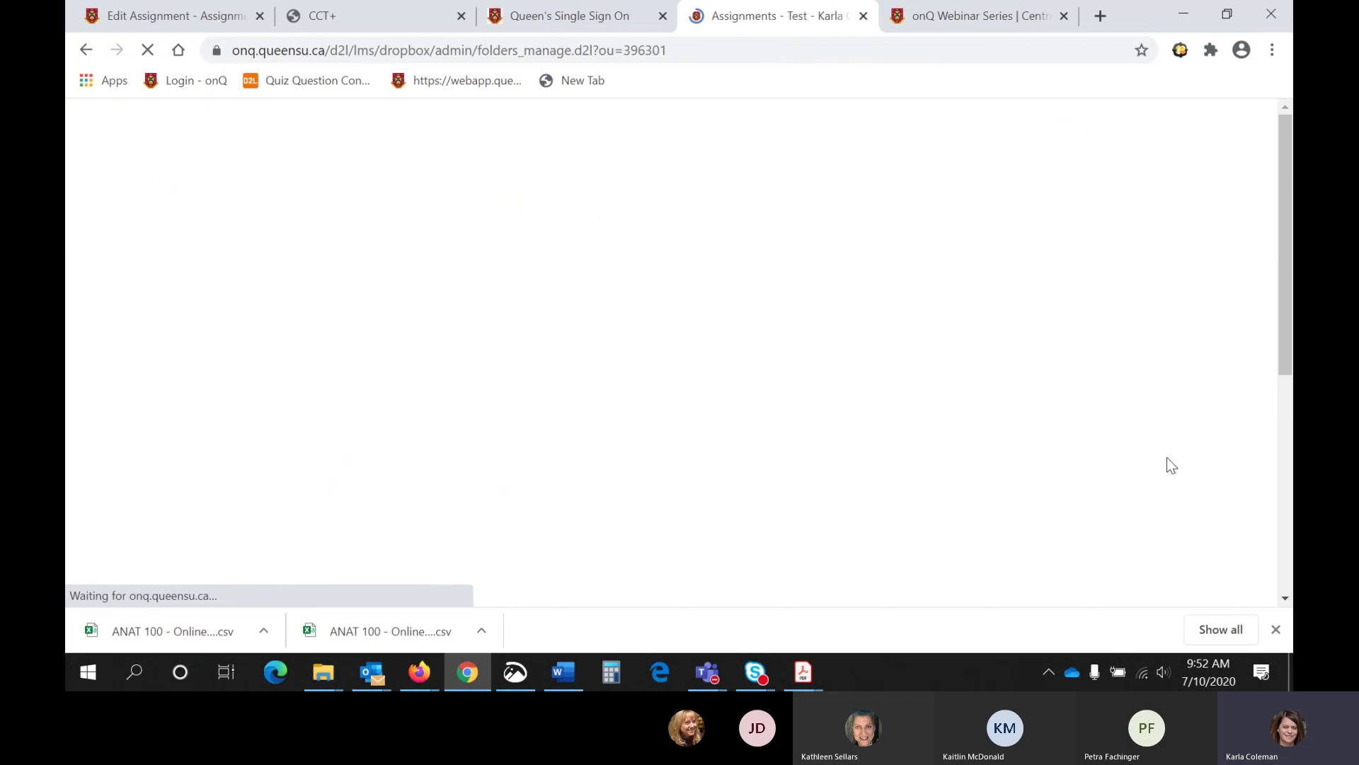
scroll(976, 453, "down", 4)
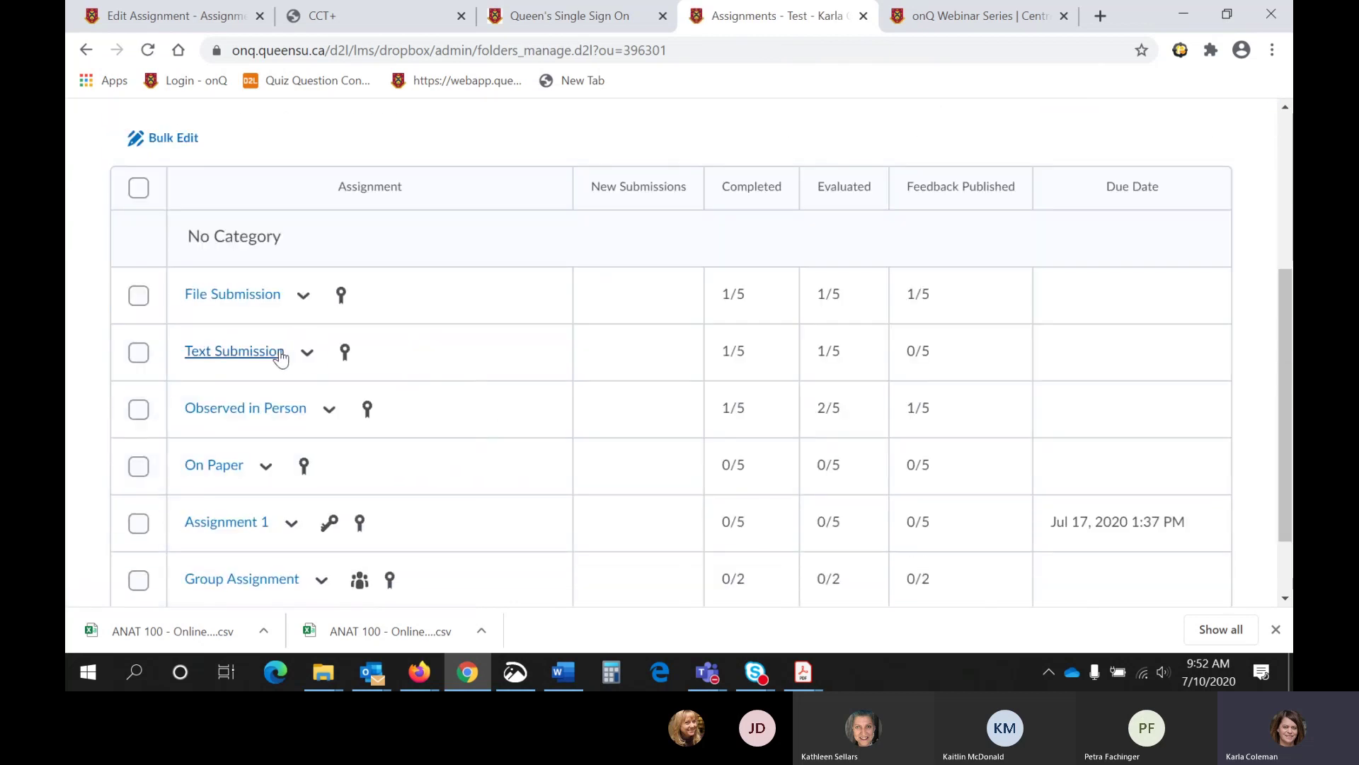
left_click(307, 352)
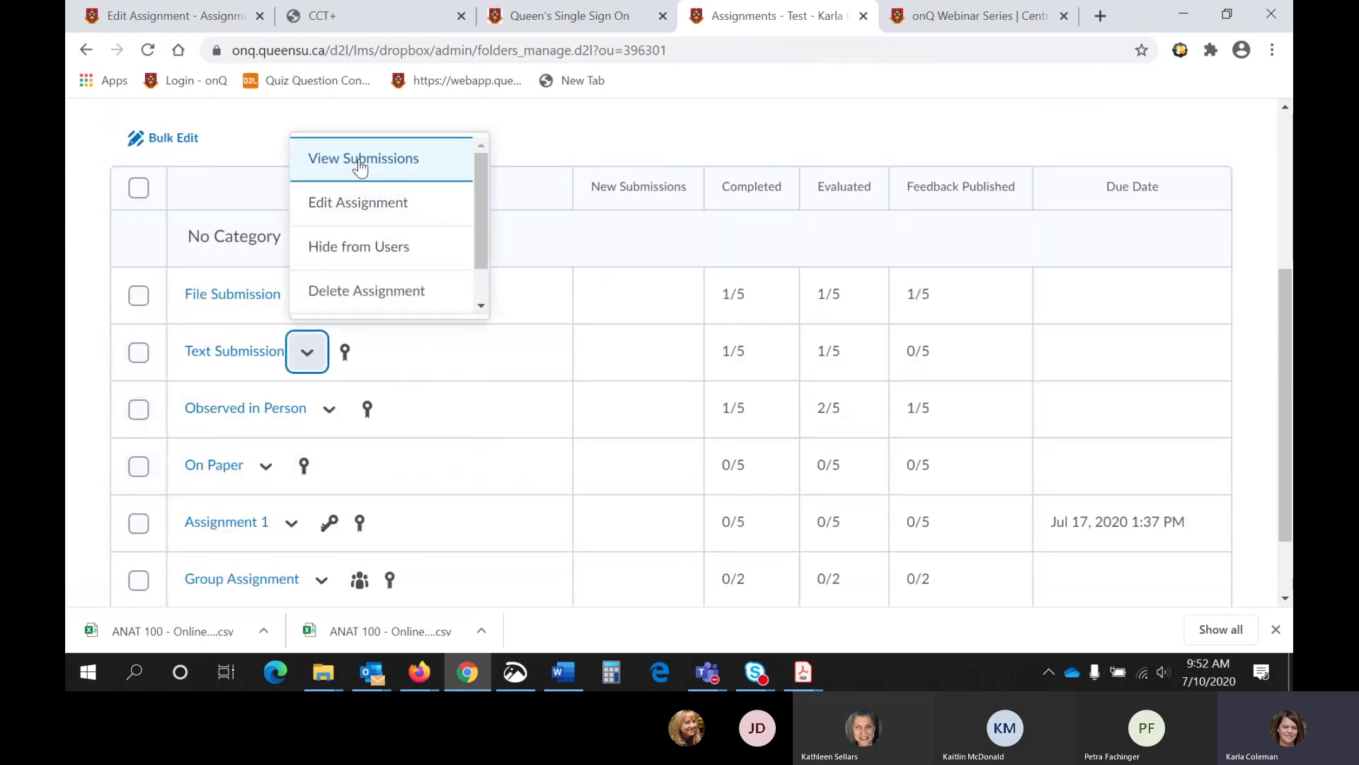
left_click(360, 162)
scroll(838, 357, "down", 4)
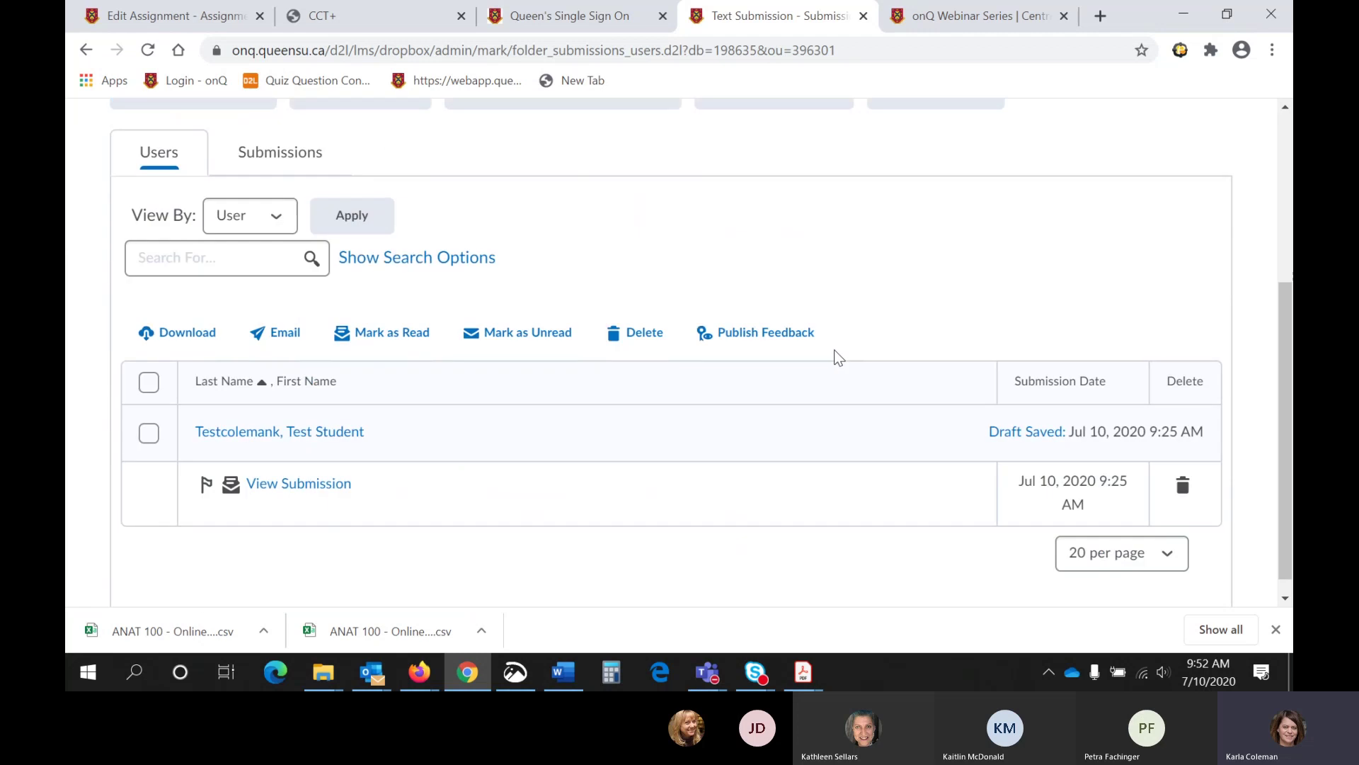
scroll(835, 356, "down", 1)
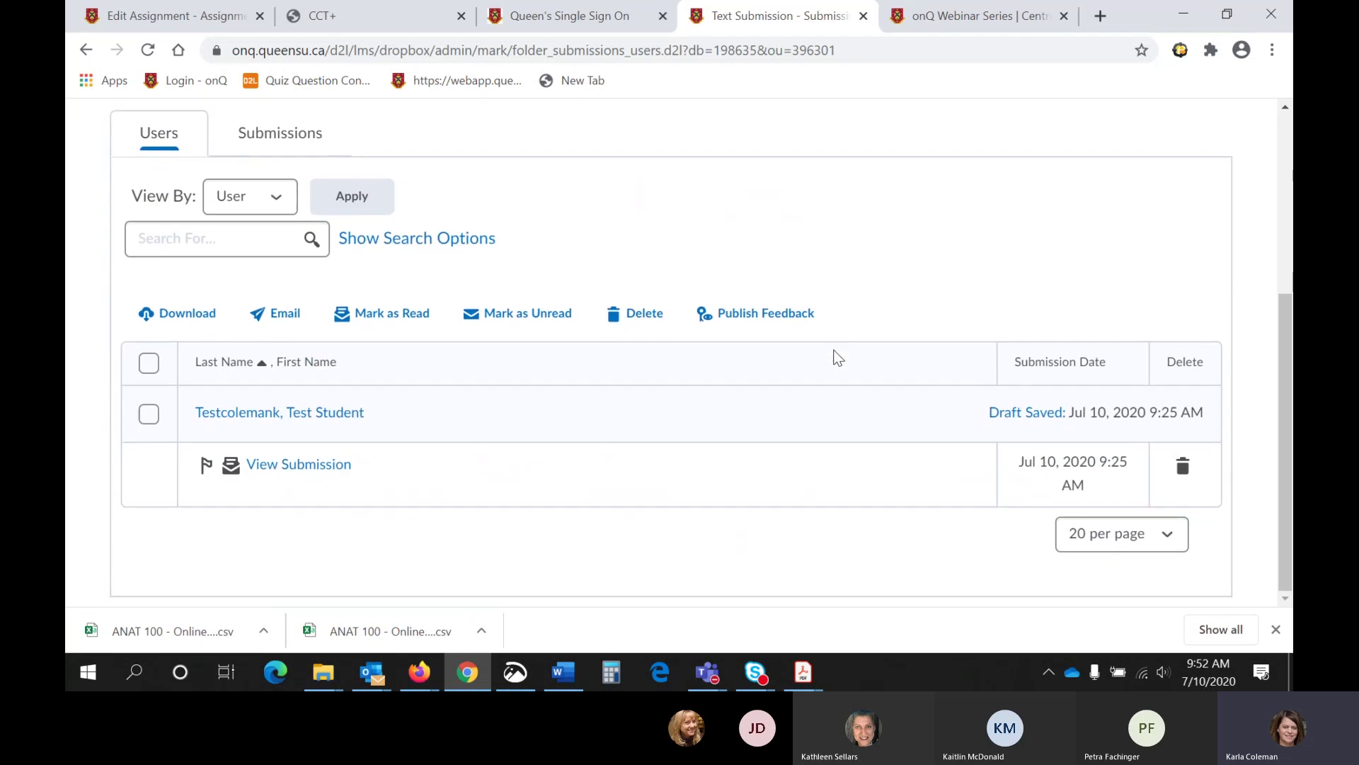
Open the test student's text submission, go through its score and feedback fields, and save the evaluation as a draft
left_click(315, 465)
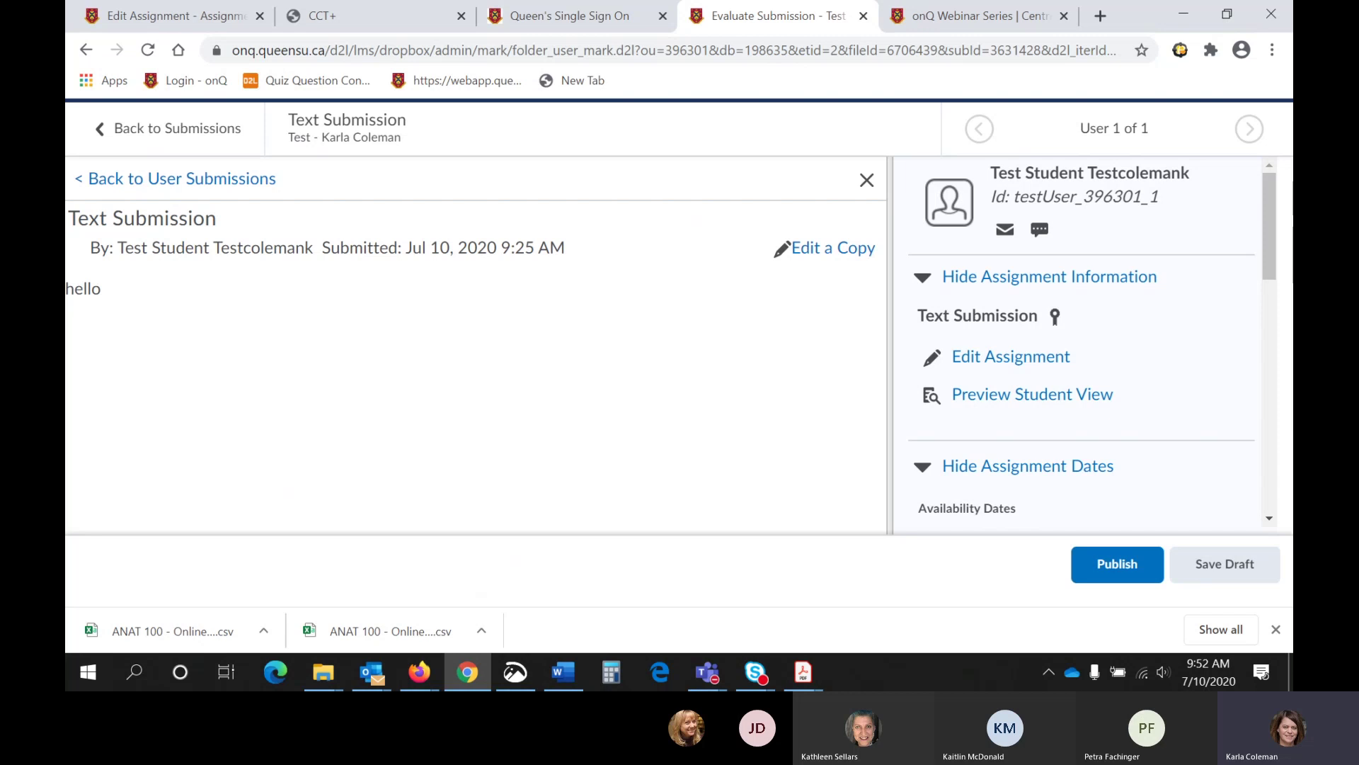
scroll(1152, 375, "down", 7)
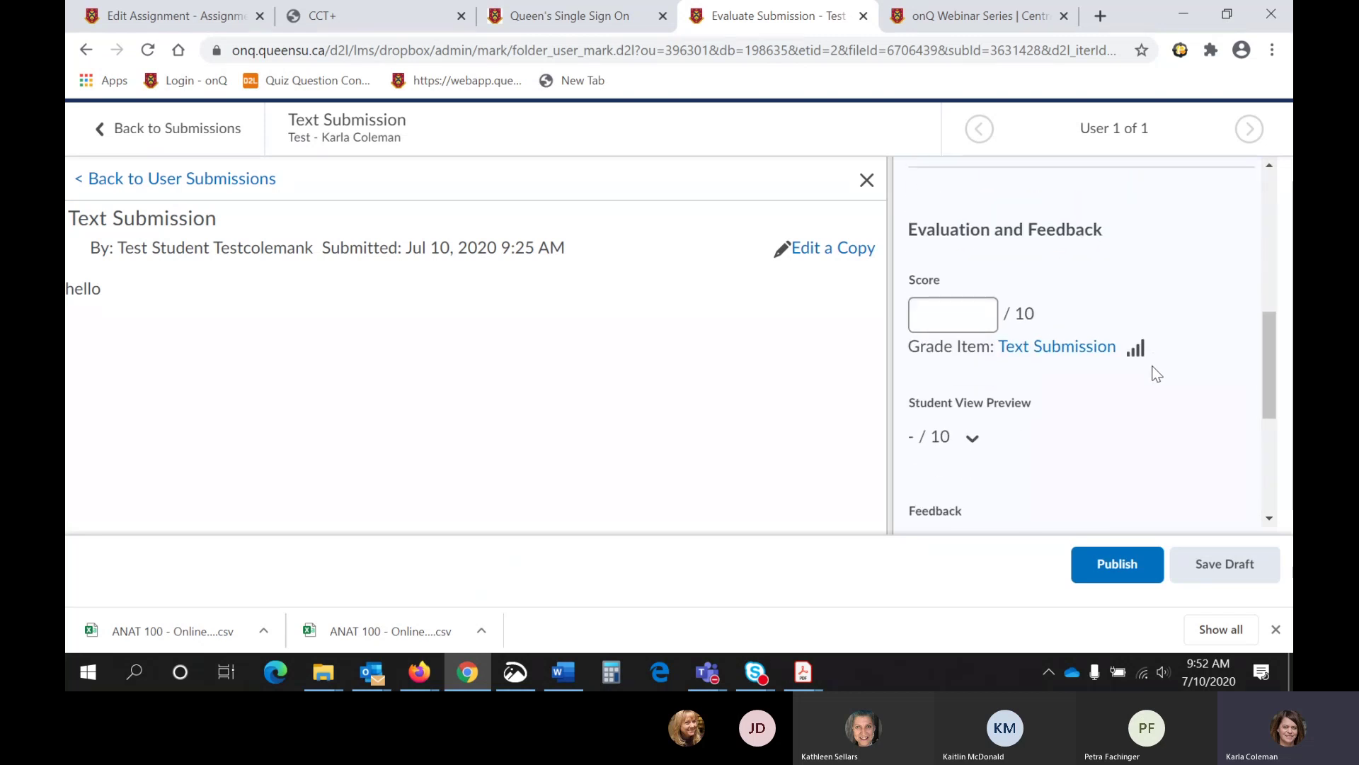
scroll(1187, 370, "down", 1)
left_click(928, 210)
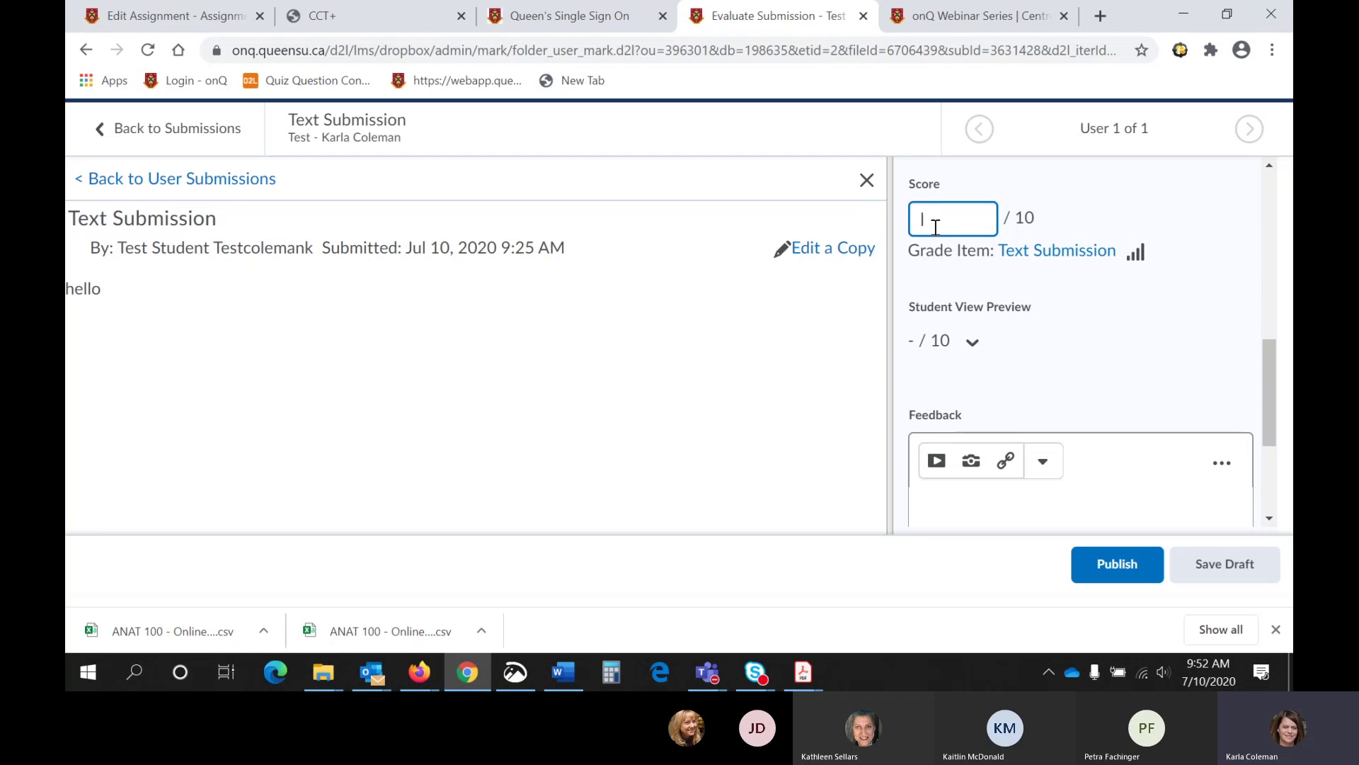
scroll(1145, 343, "down", 3)
left_click(1054, 322)
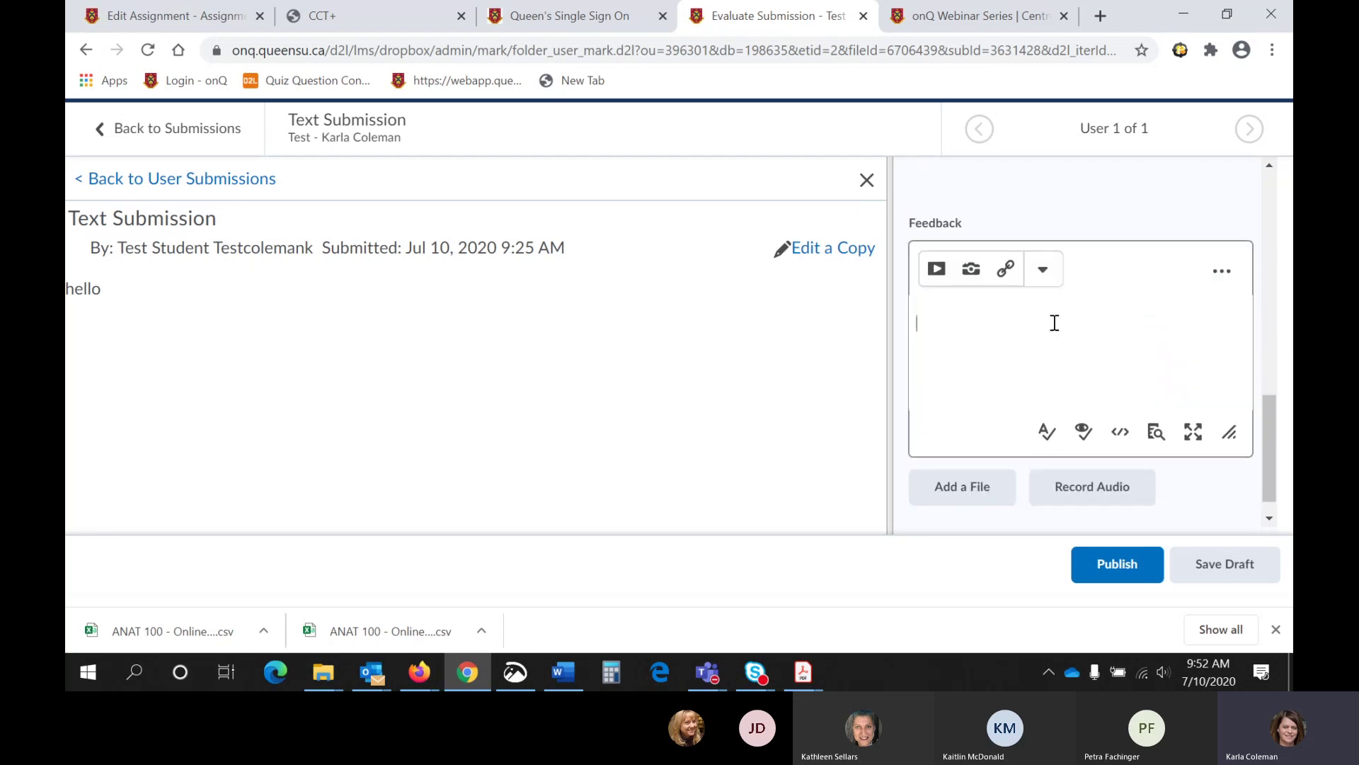
scroll(1054, 322, "down", 1)
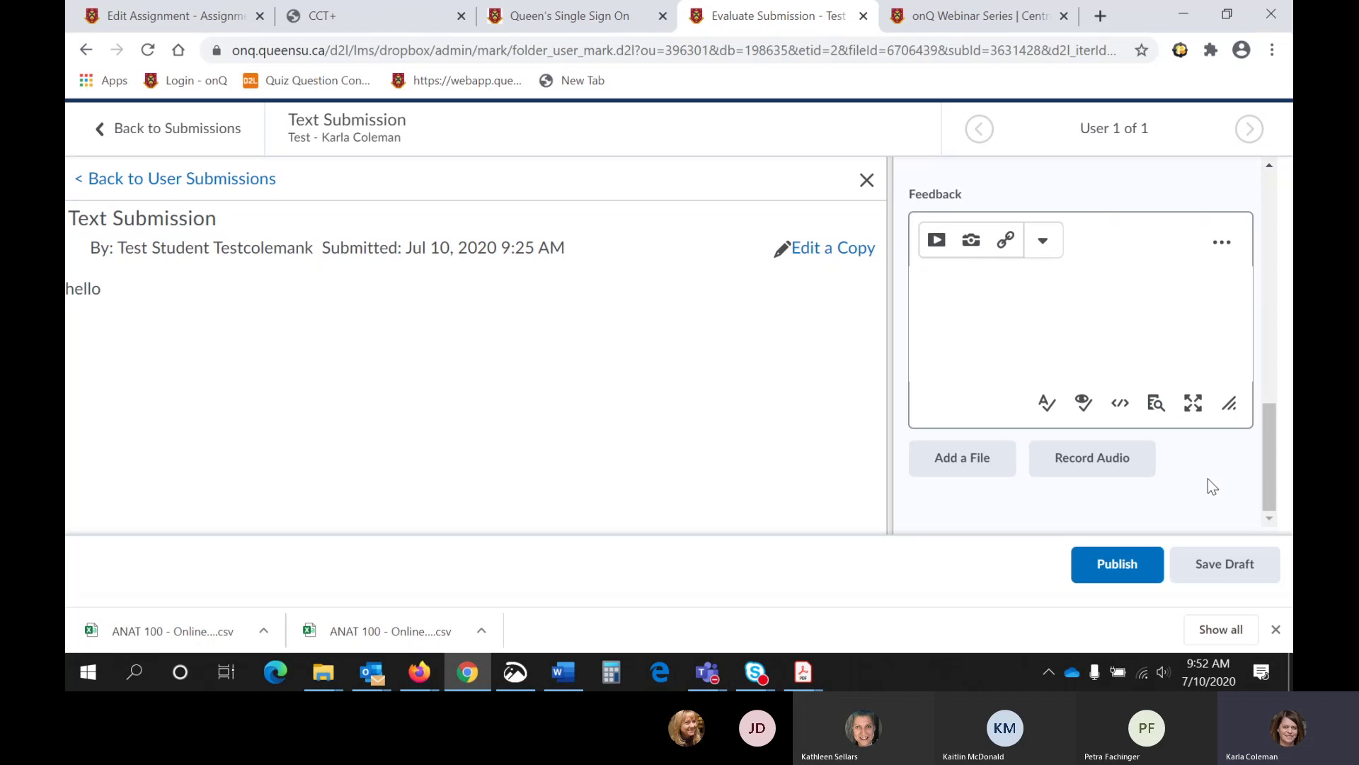
left_click(1208, 574)
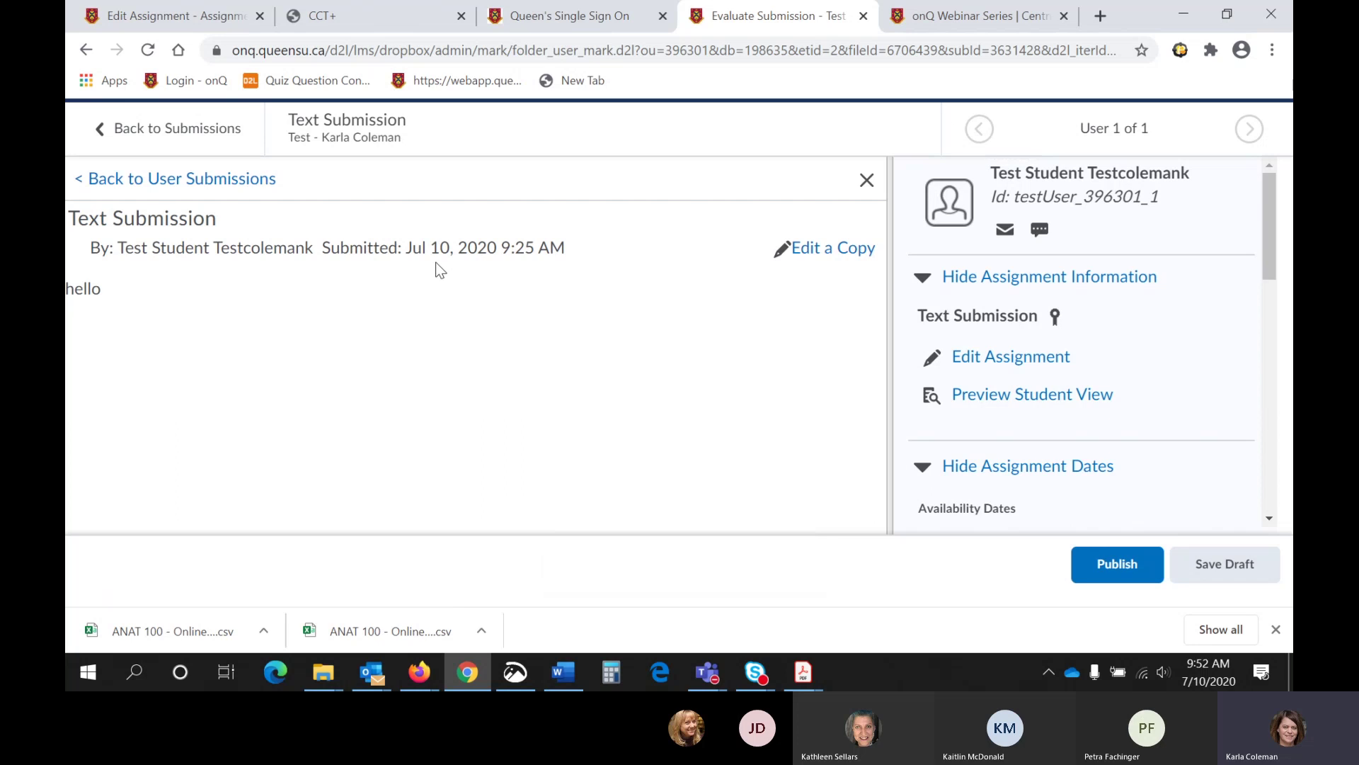
Return to the Text Submission submissions, select only the test student and publish the draft feedback
left_click(180, 126)
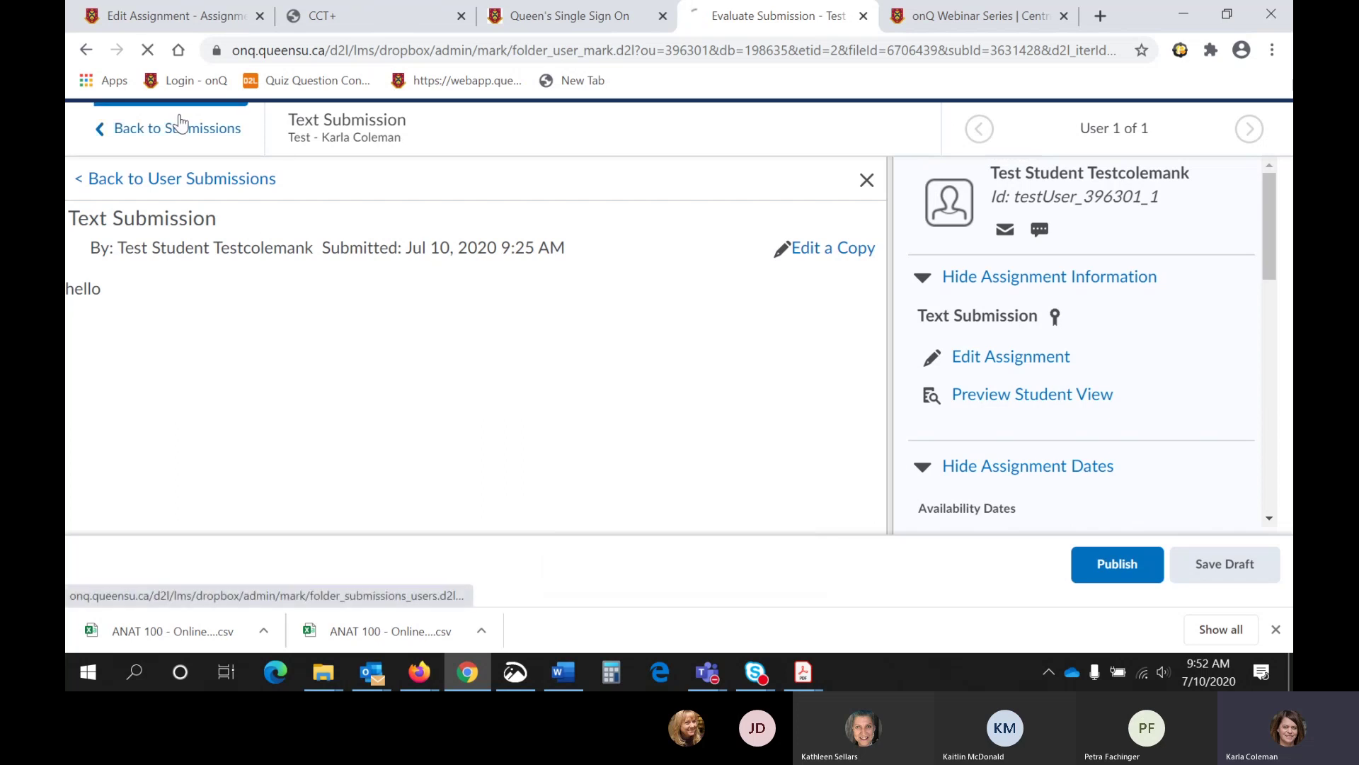
scroll(682, 310, "down", 4)
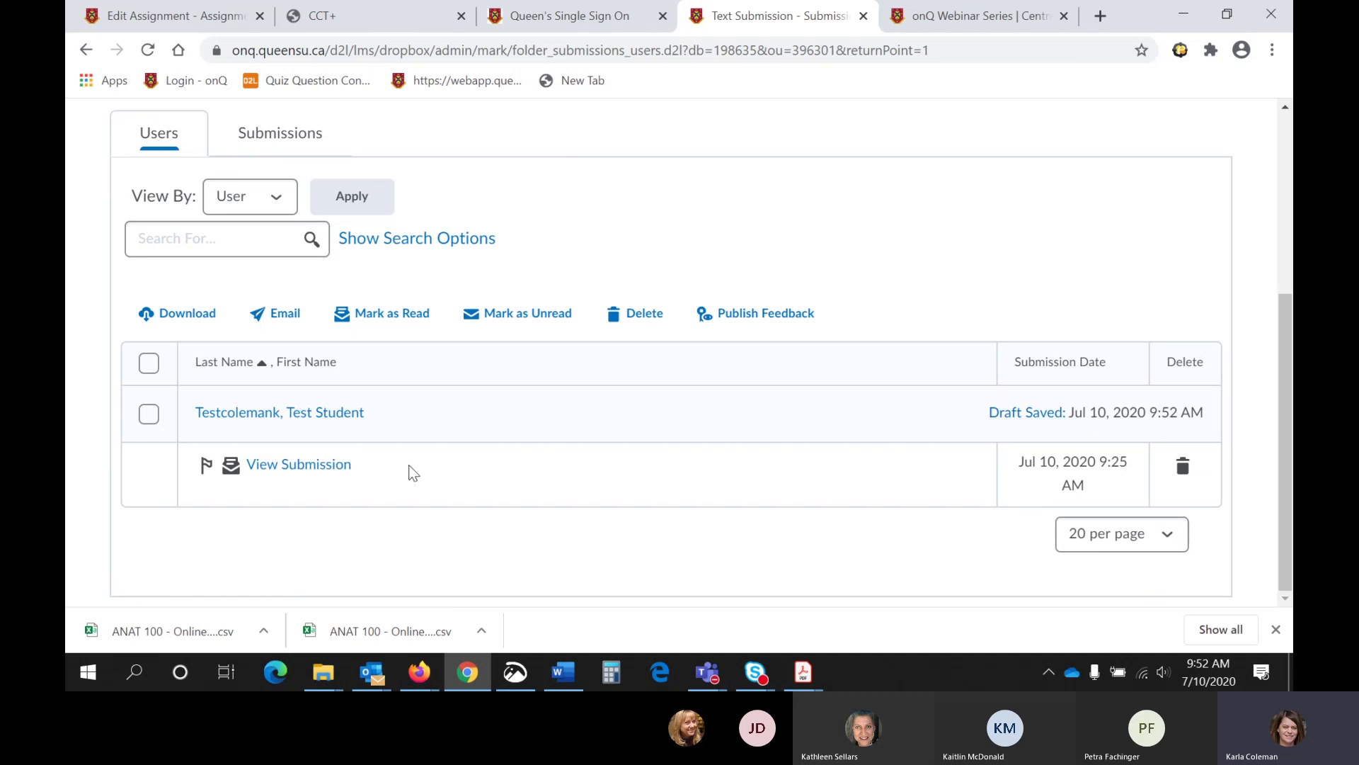
left_click(157, 365)
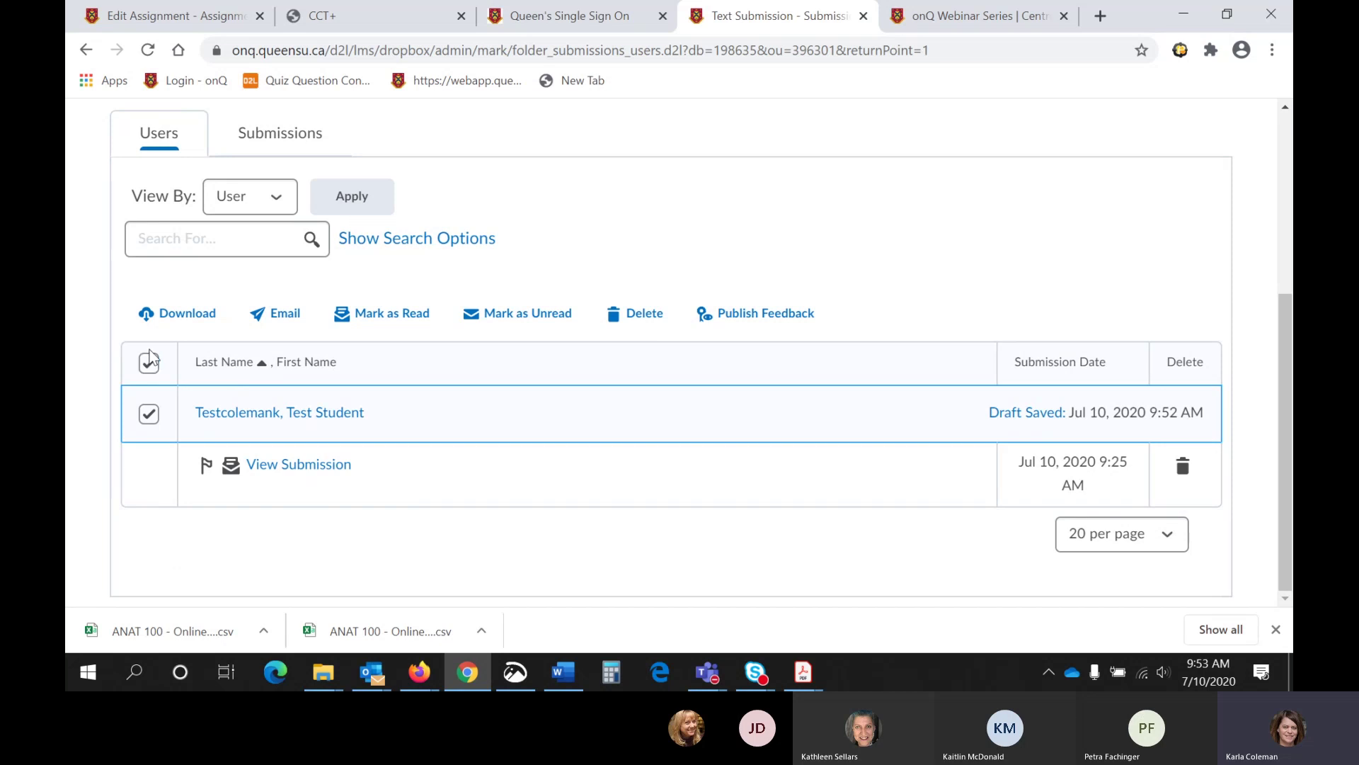
left_click(152, 364)
left_click(149, 416)
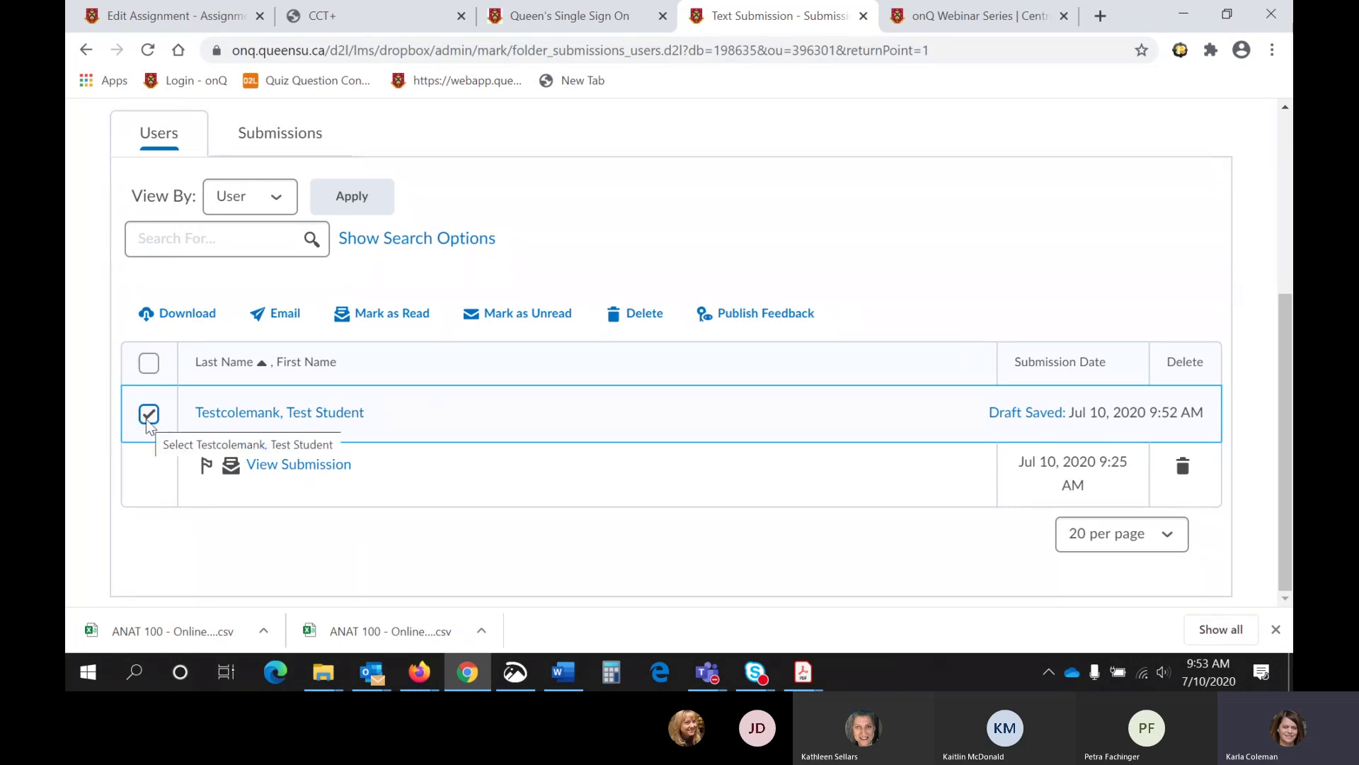
left_click(771, 314)
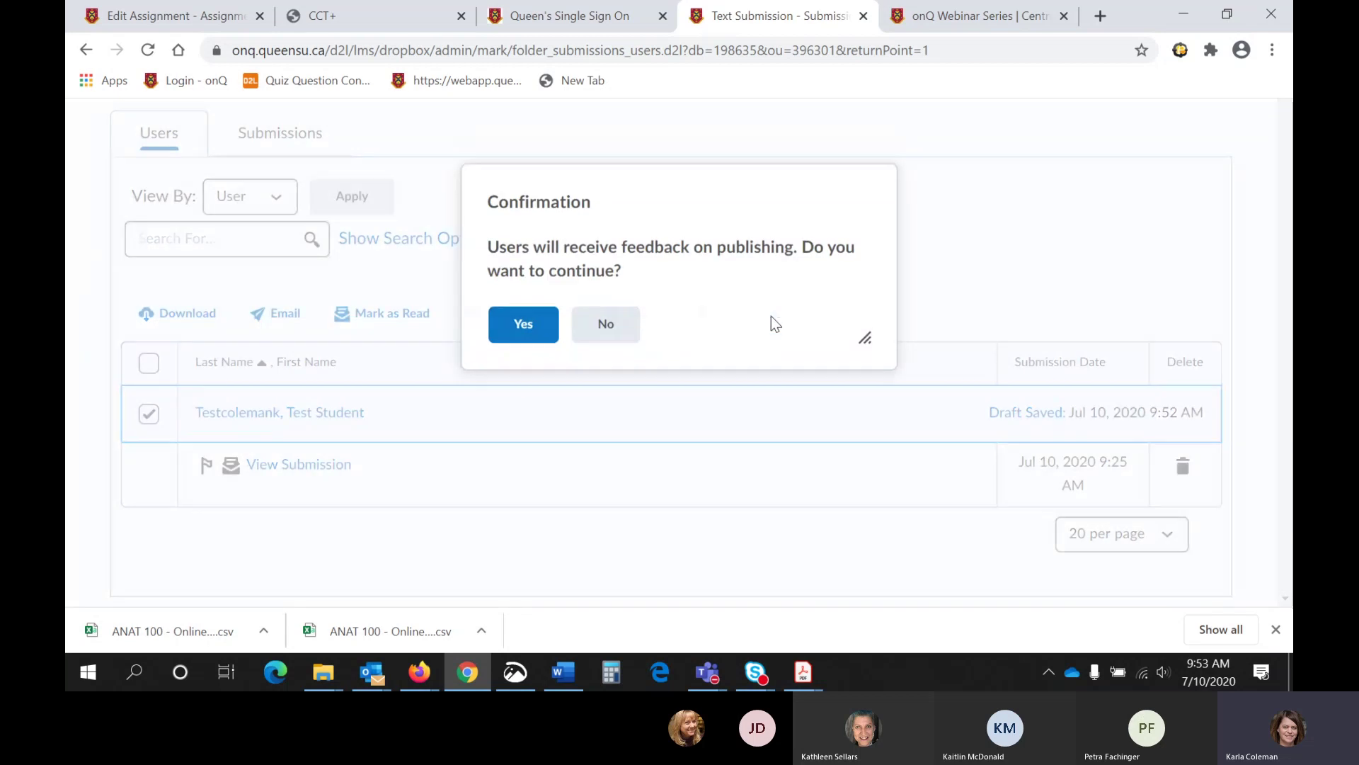
left_click(543, 330)
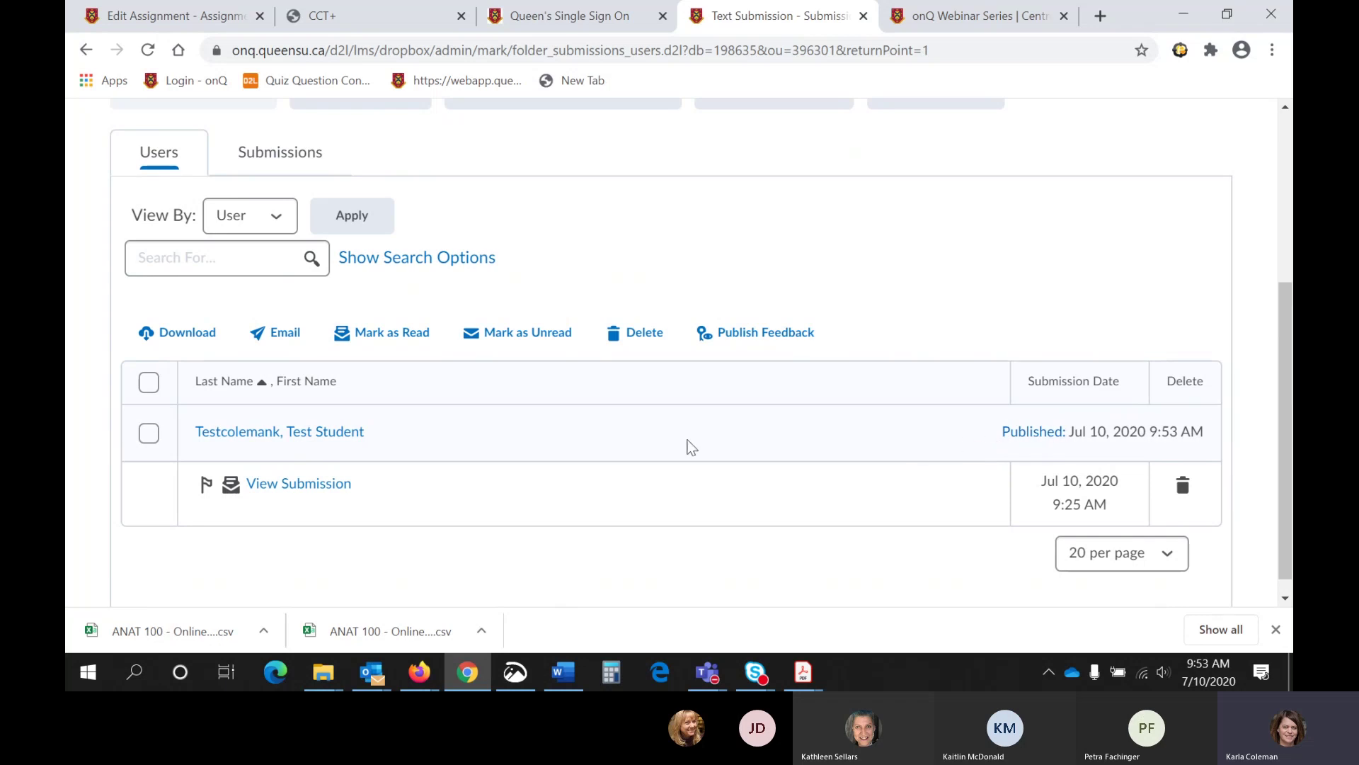
Go back to the assignments list and view the submissions for Observed in Person
scroll(698, 449, "up", 3)
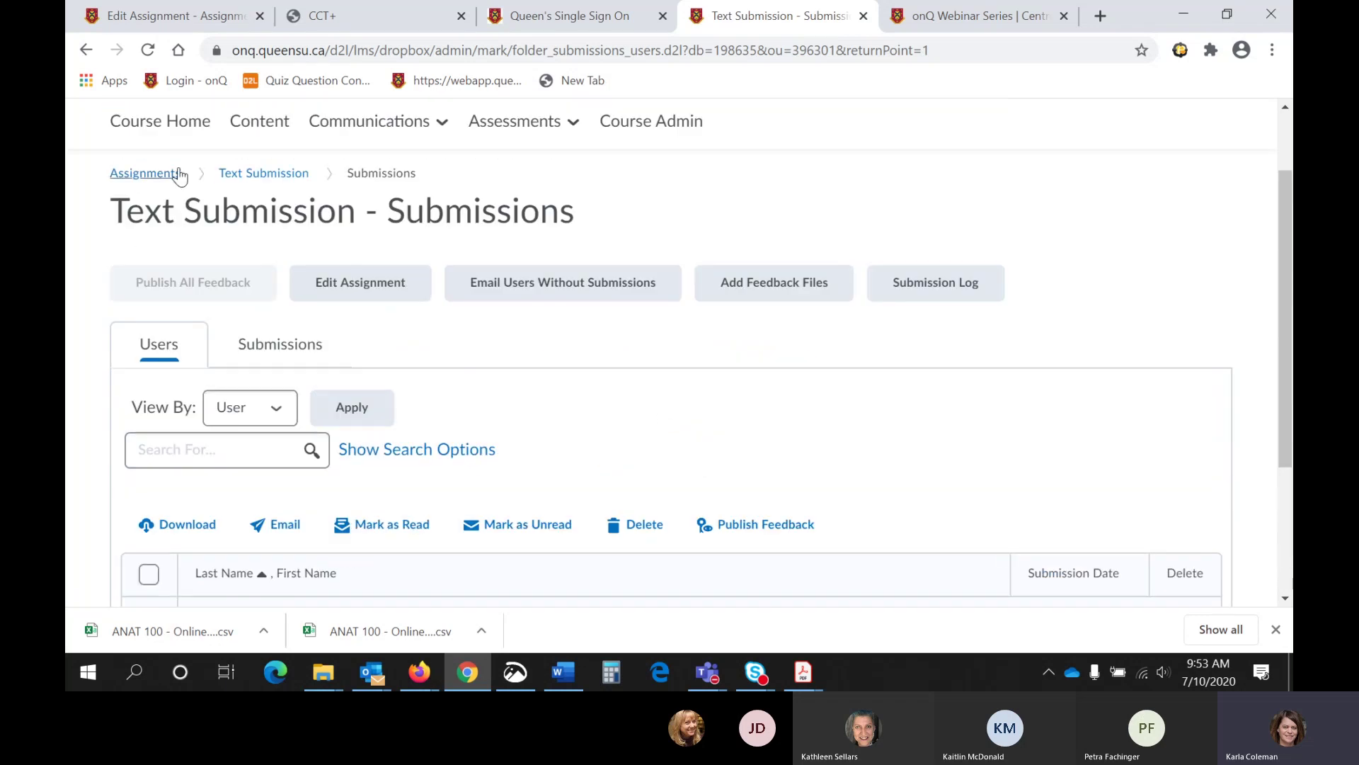
left_click(148, 174)
scroll(711, 441, "down", 4)
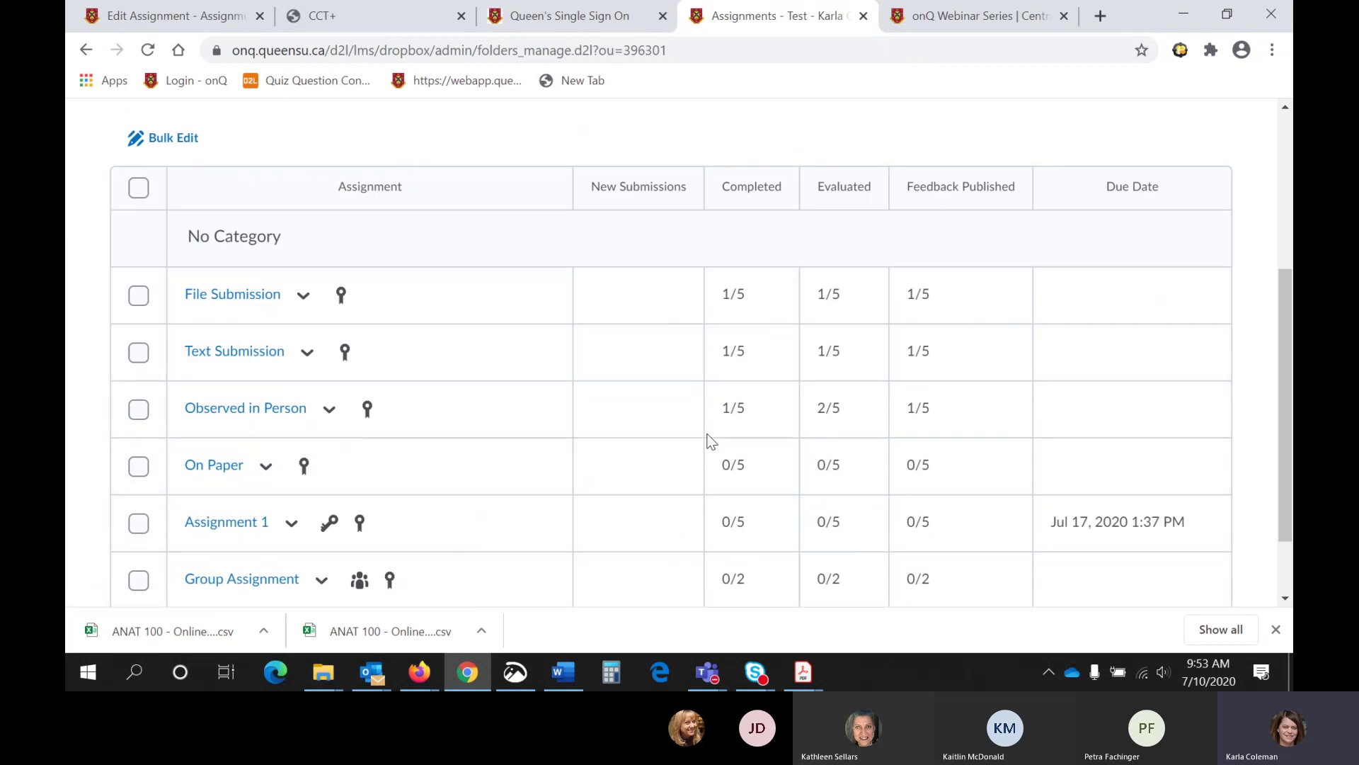
scroll(710, 440, "down", 2)
scroll(708, 440, "up", 2)
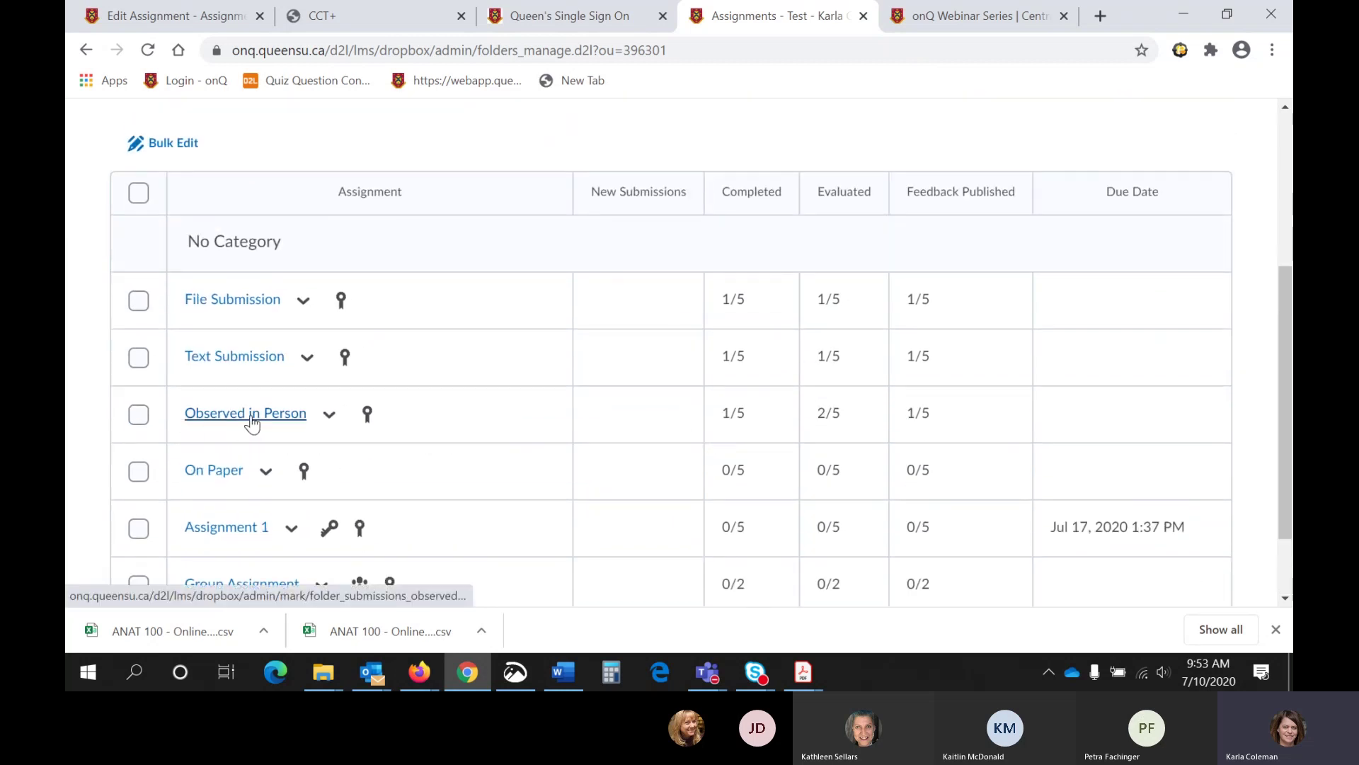
left_click(329, 416)
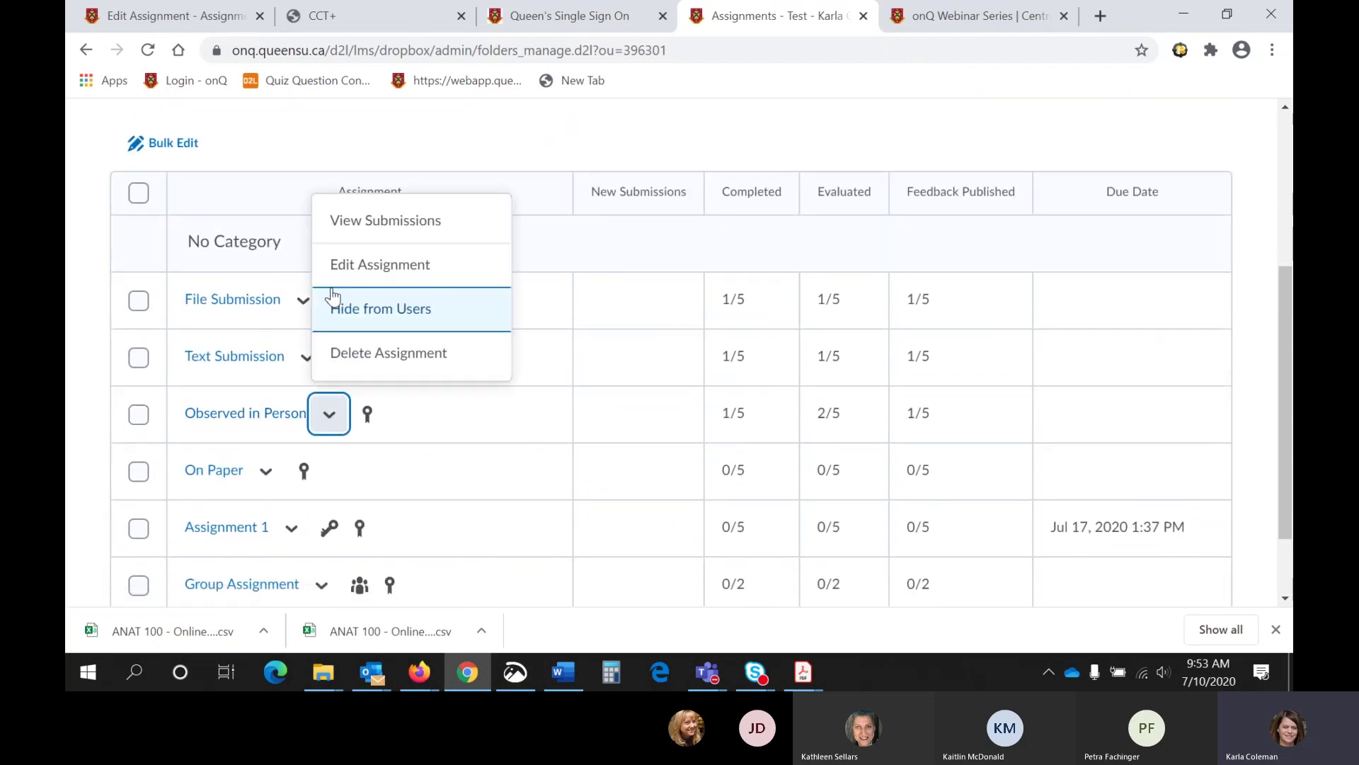
left_click(354, 234)
Evaluate the third student in the Observed in Person list with a score of 8 out of 10 and save it as a draft
scroll(662, 383, "down", 5)
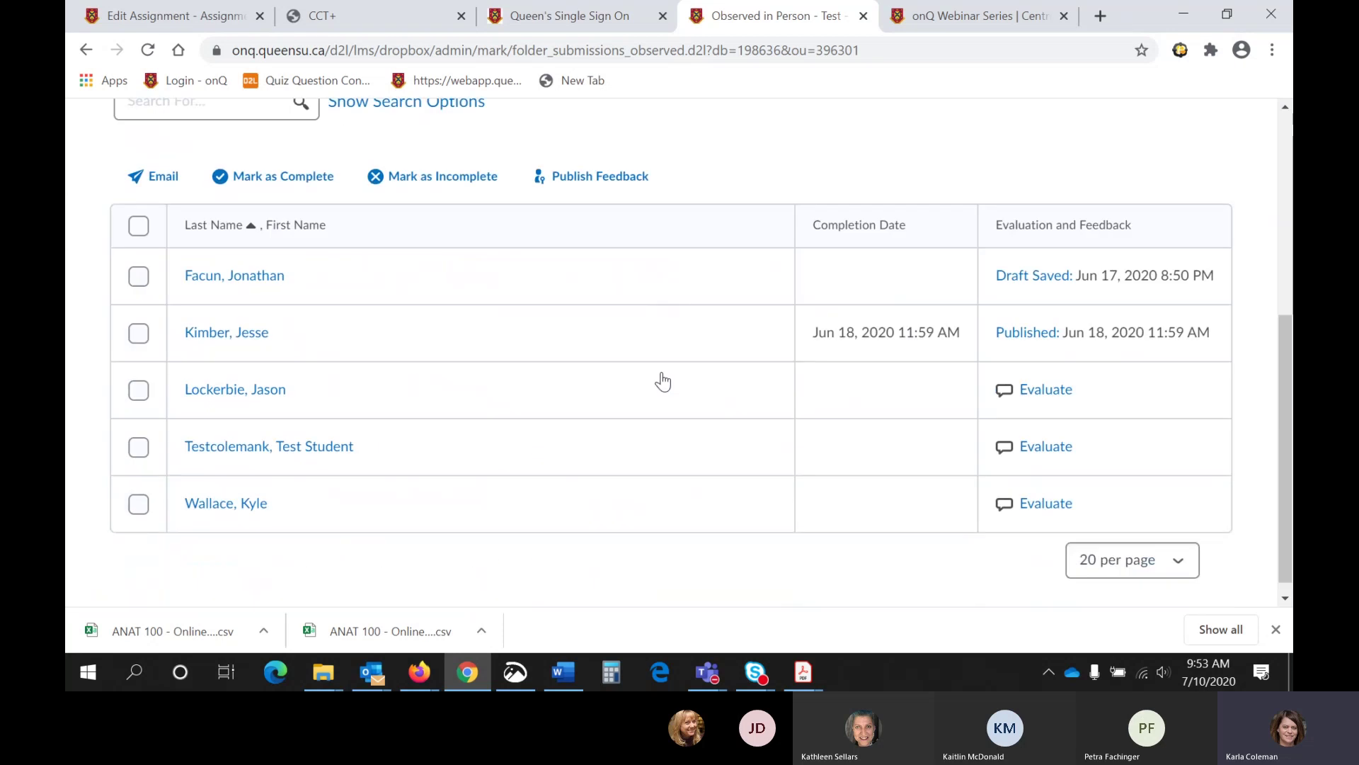
scroll(662, 382, "down", 1)
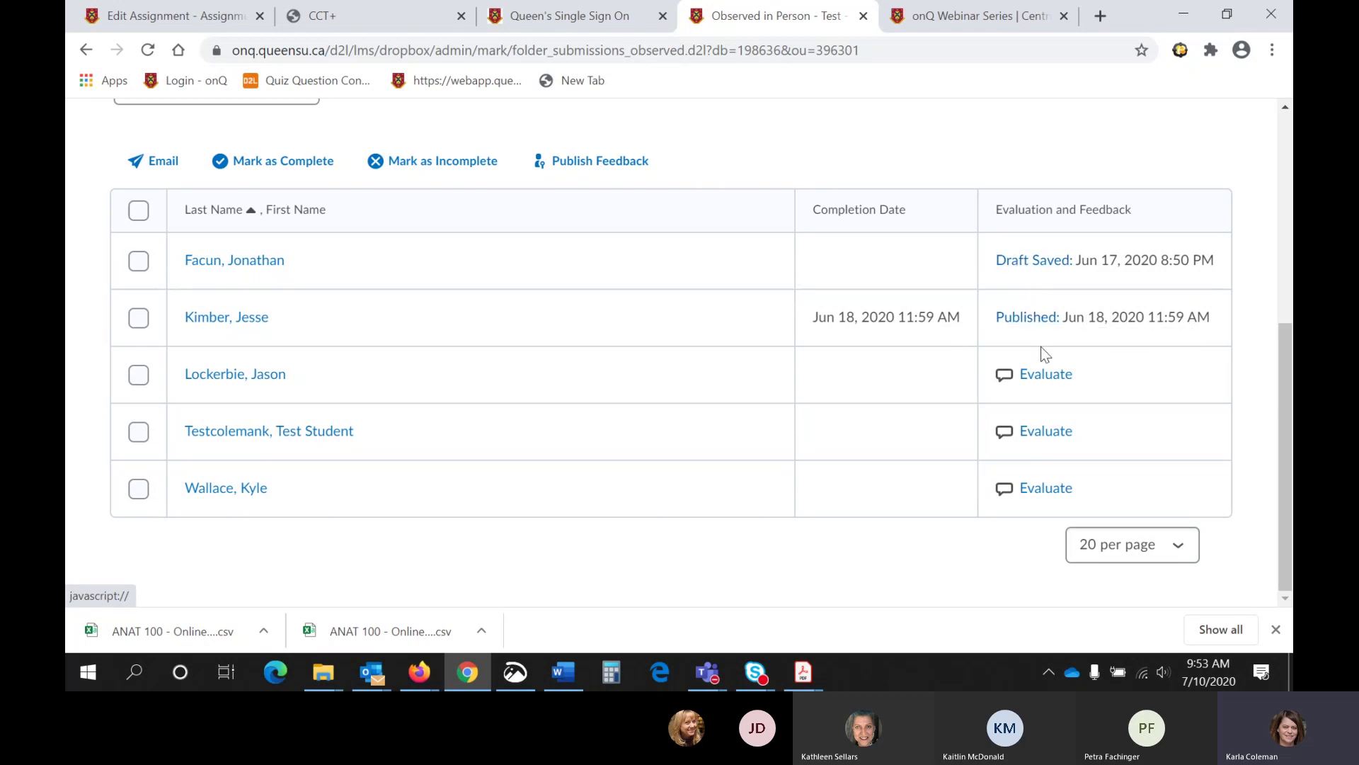
left_click(1055, 380)
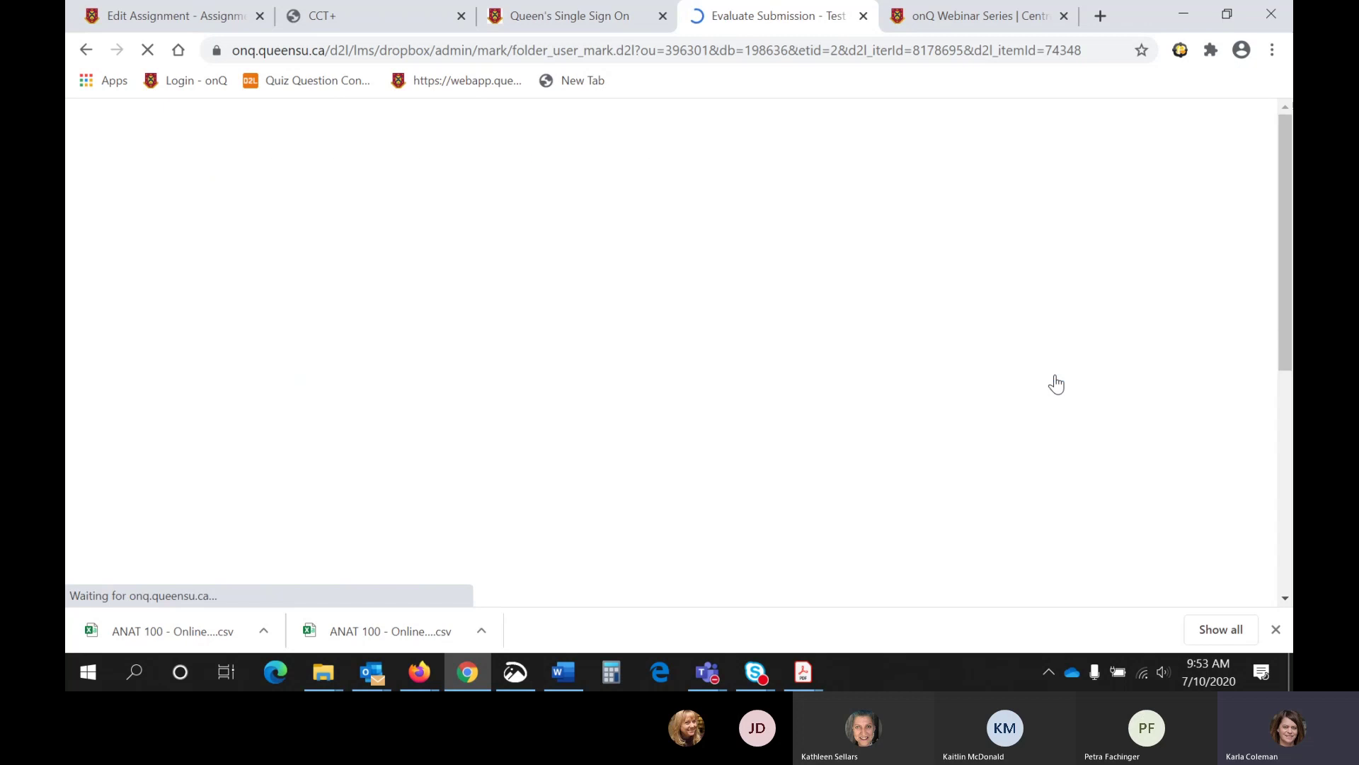
scroll(1055, 382, "down", 7)
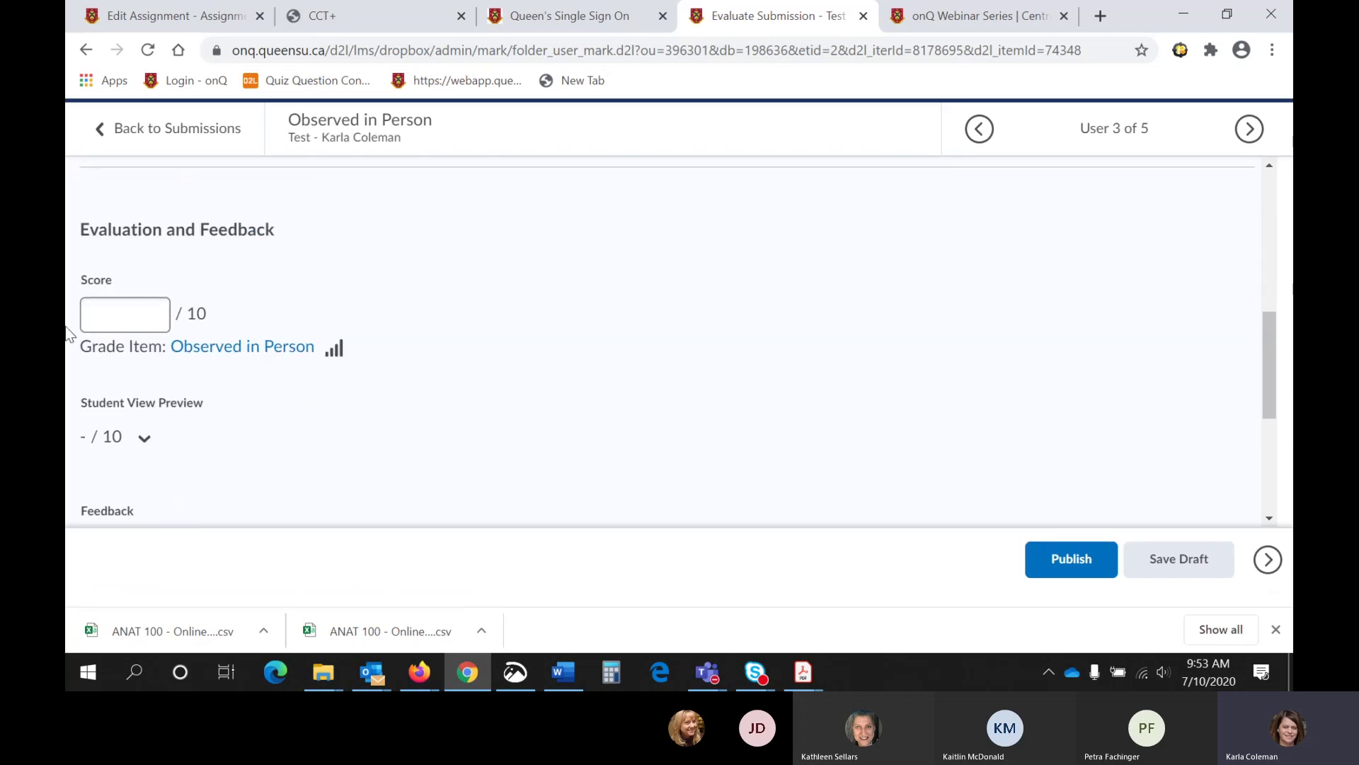
left_click(130, 307)
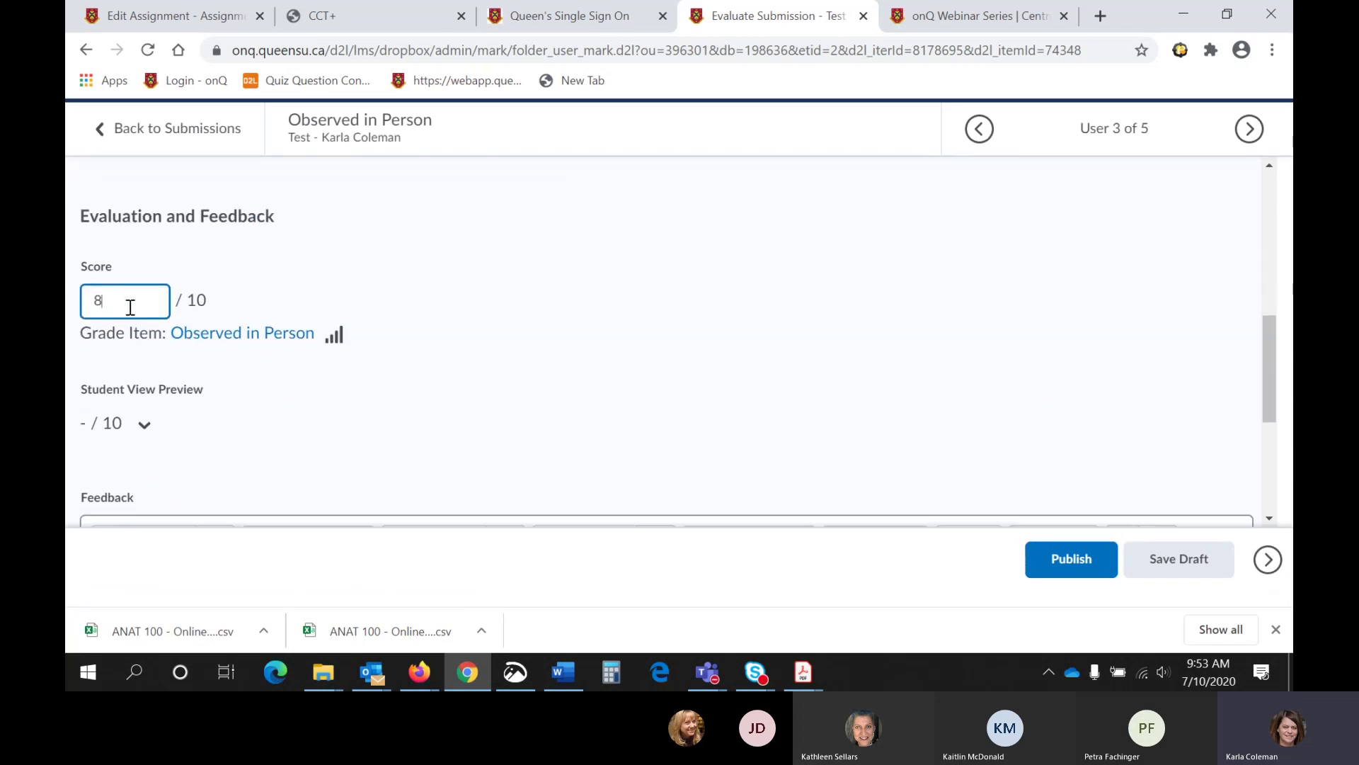
scroll(130, 310, "down", 4)
left_click(196, 353)
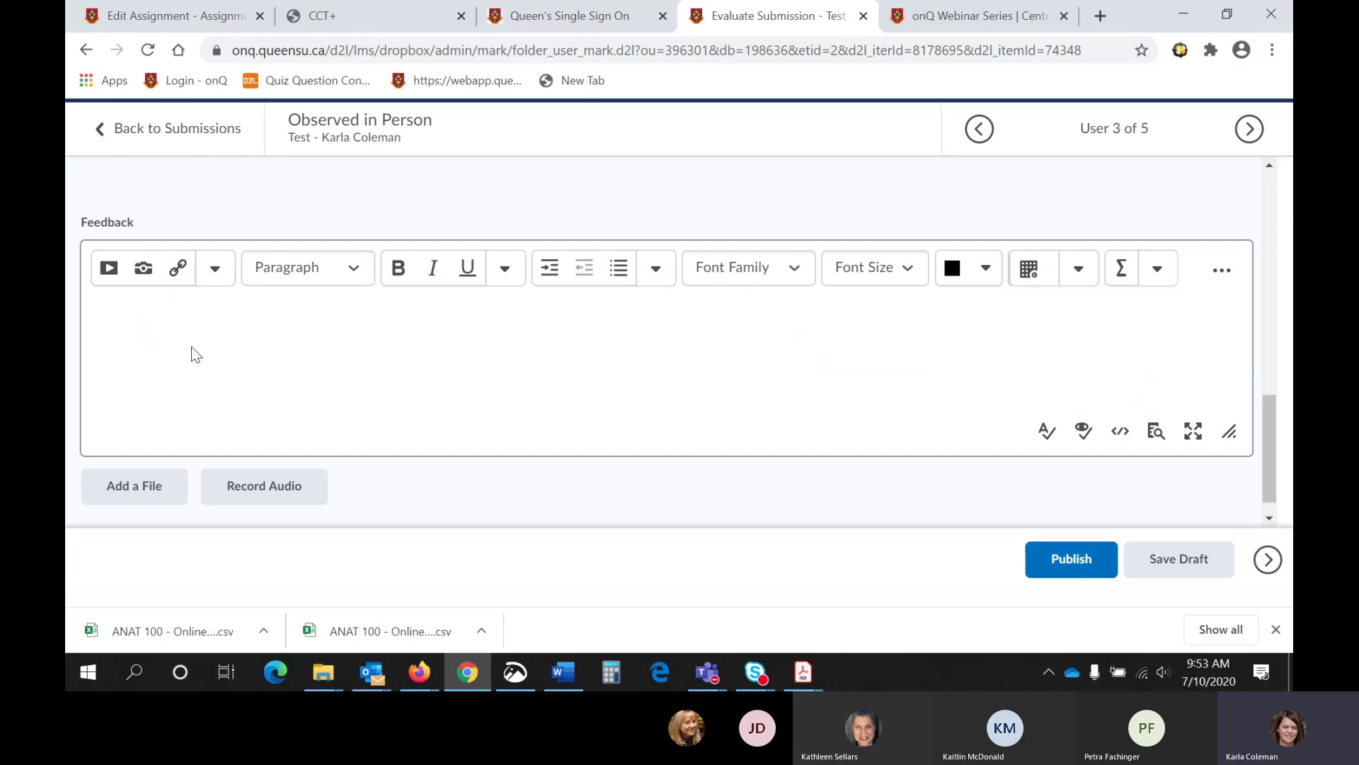
scroll(191, 352, "down", 1)
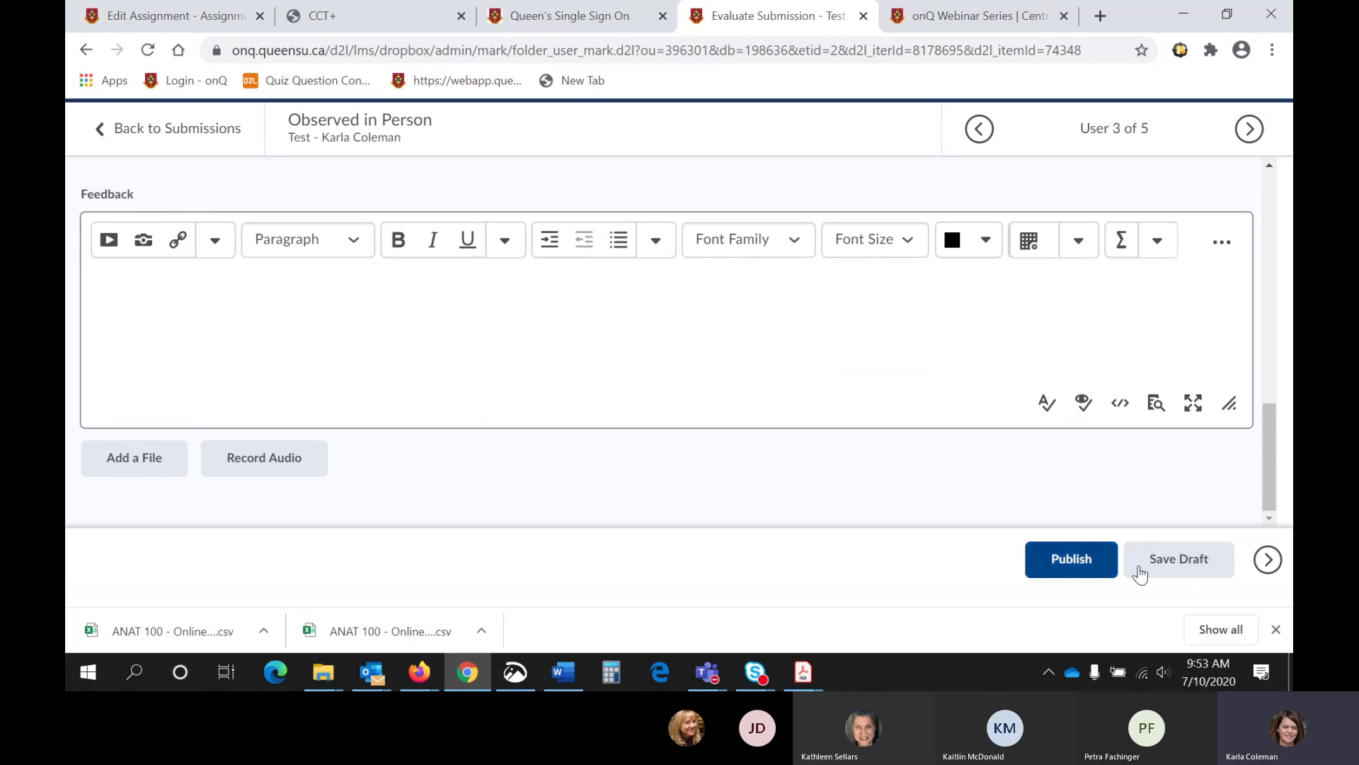
left_click(1175, 569)
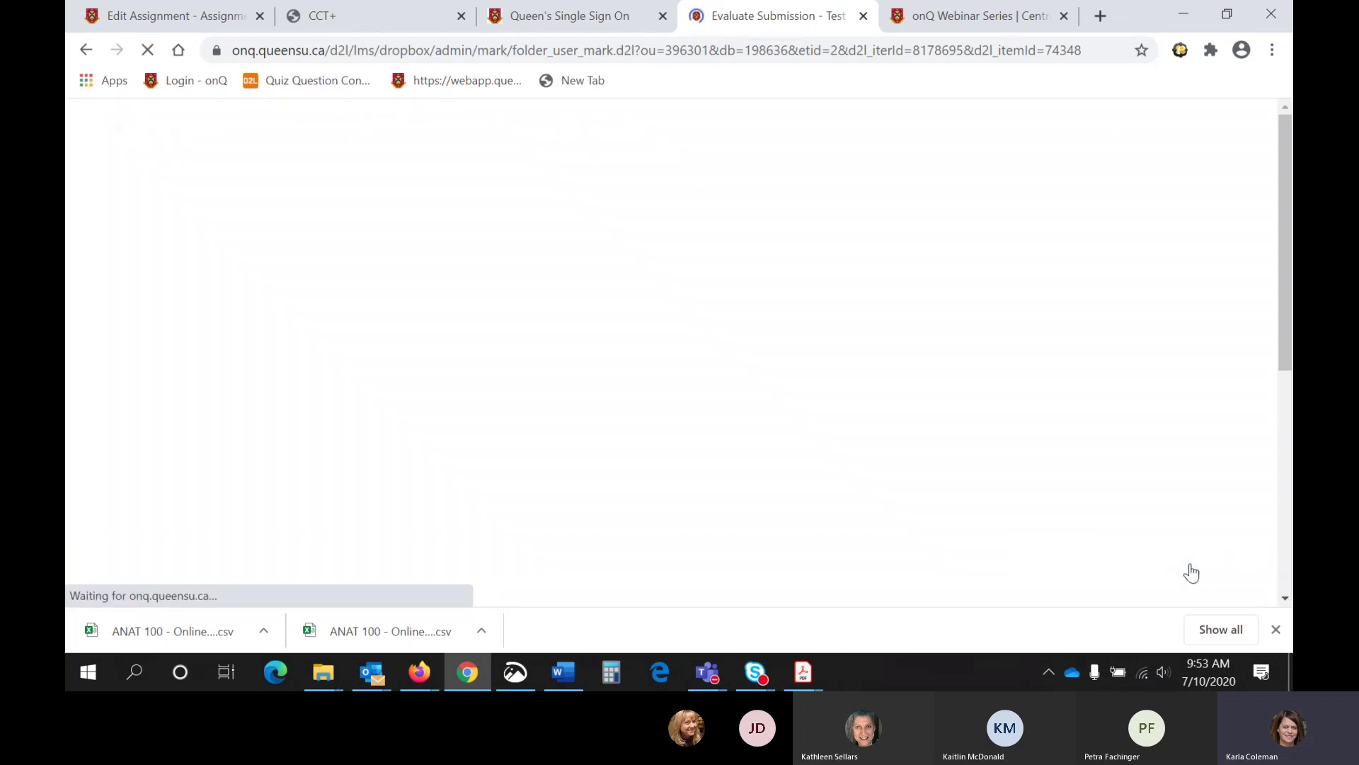
Move on to the test student's evaluation, enter a score and the feedback "Great Work!", and publish it
scroll(388, 325, "down", 10)
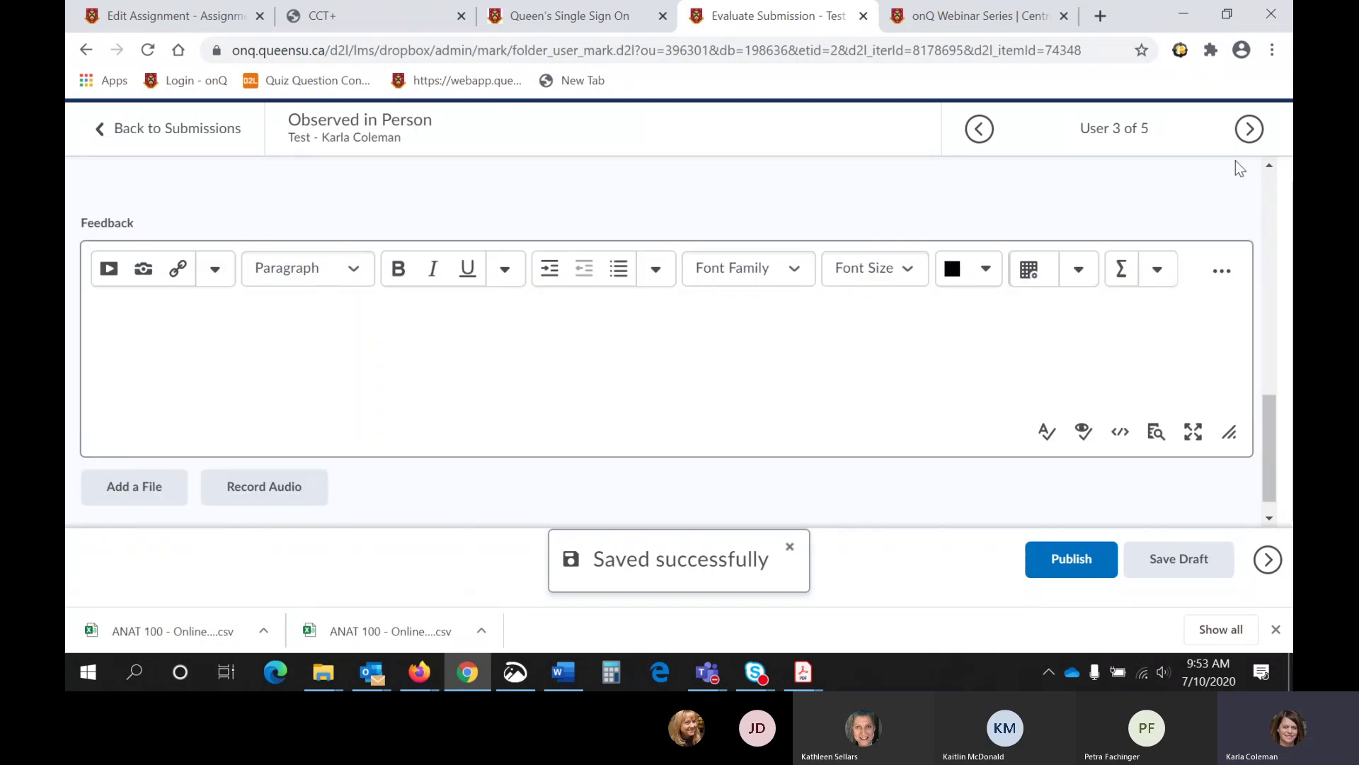
left_click(1249, 130)
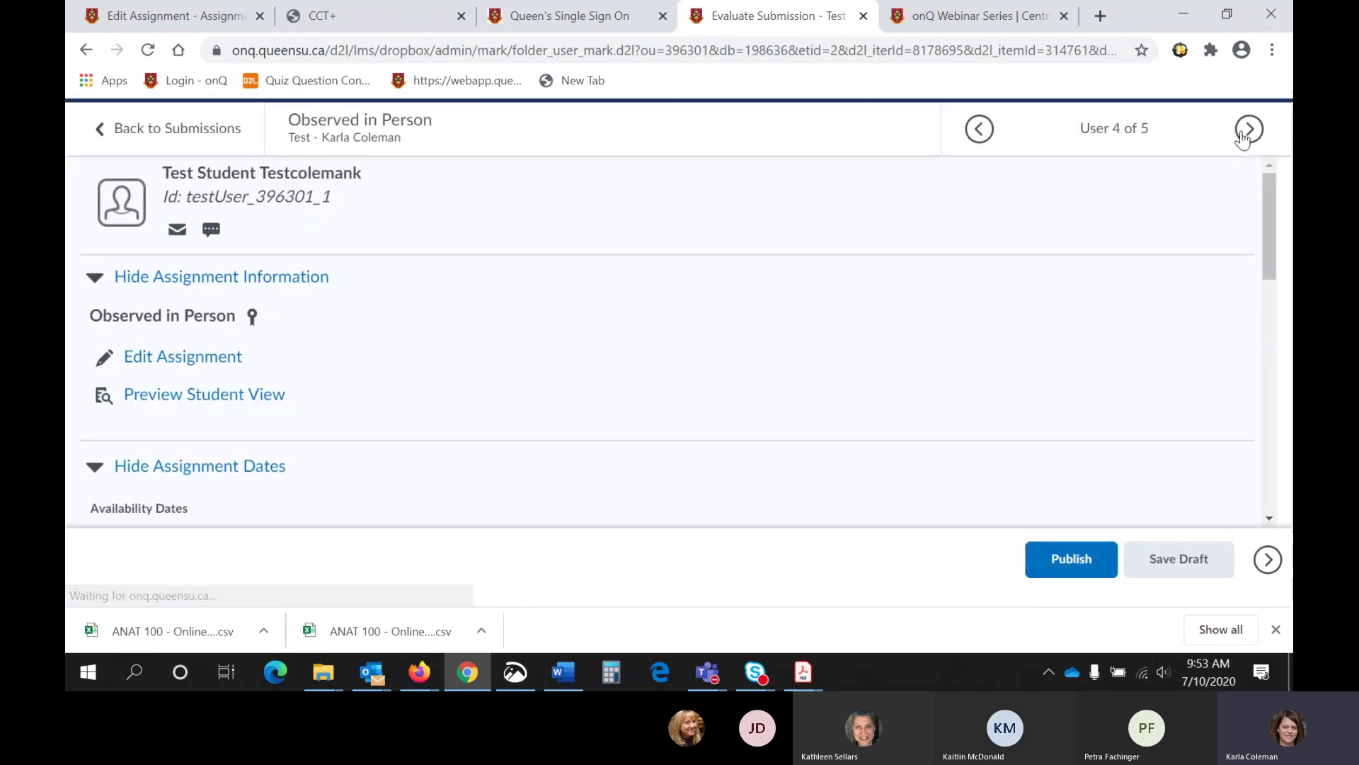
scroll(1144, 354, "down", 8)
left_click(155, 220)
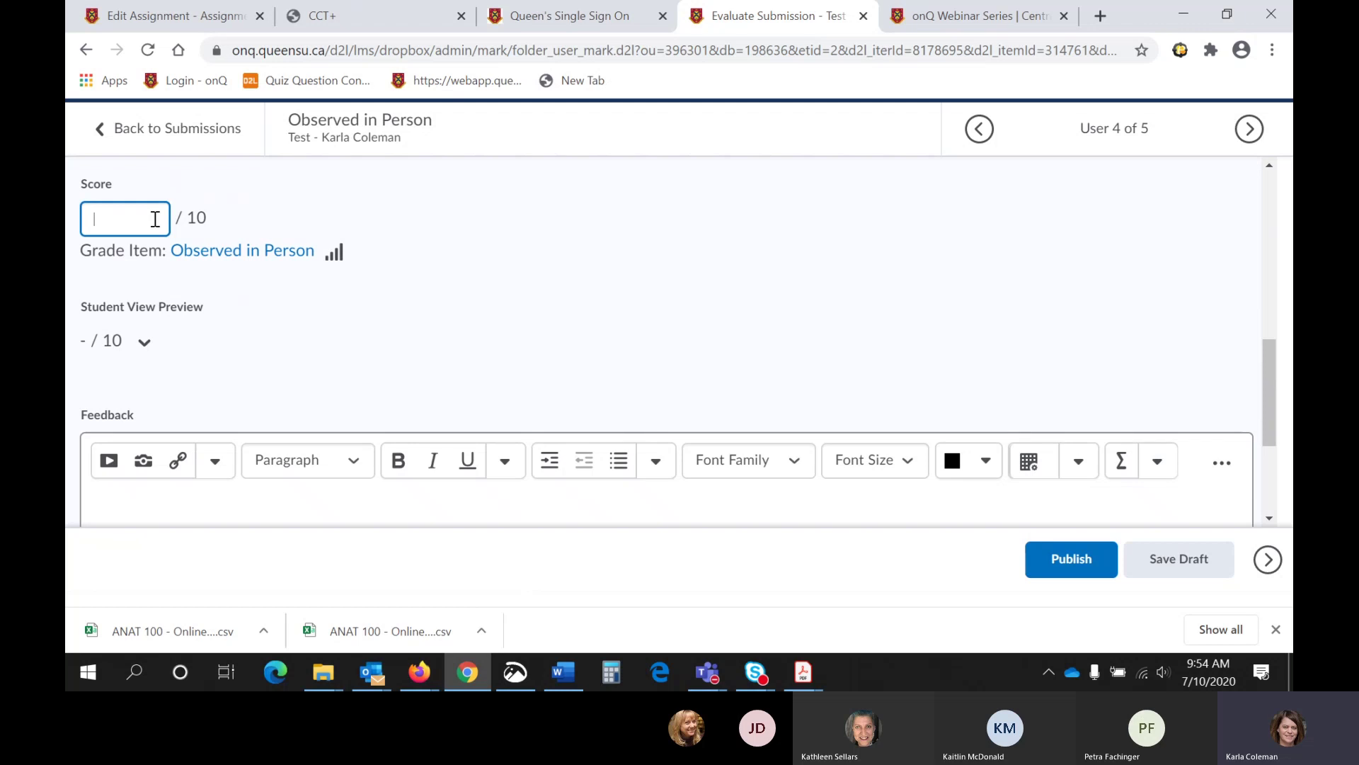
scroll(276, 293, "down", 3)
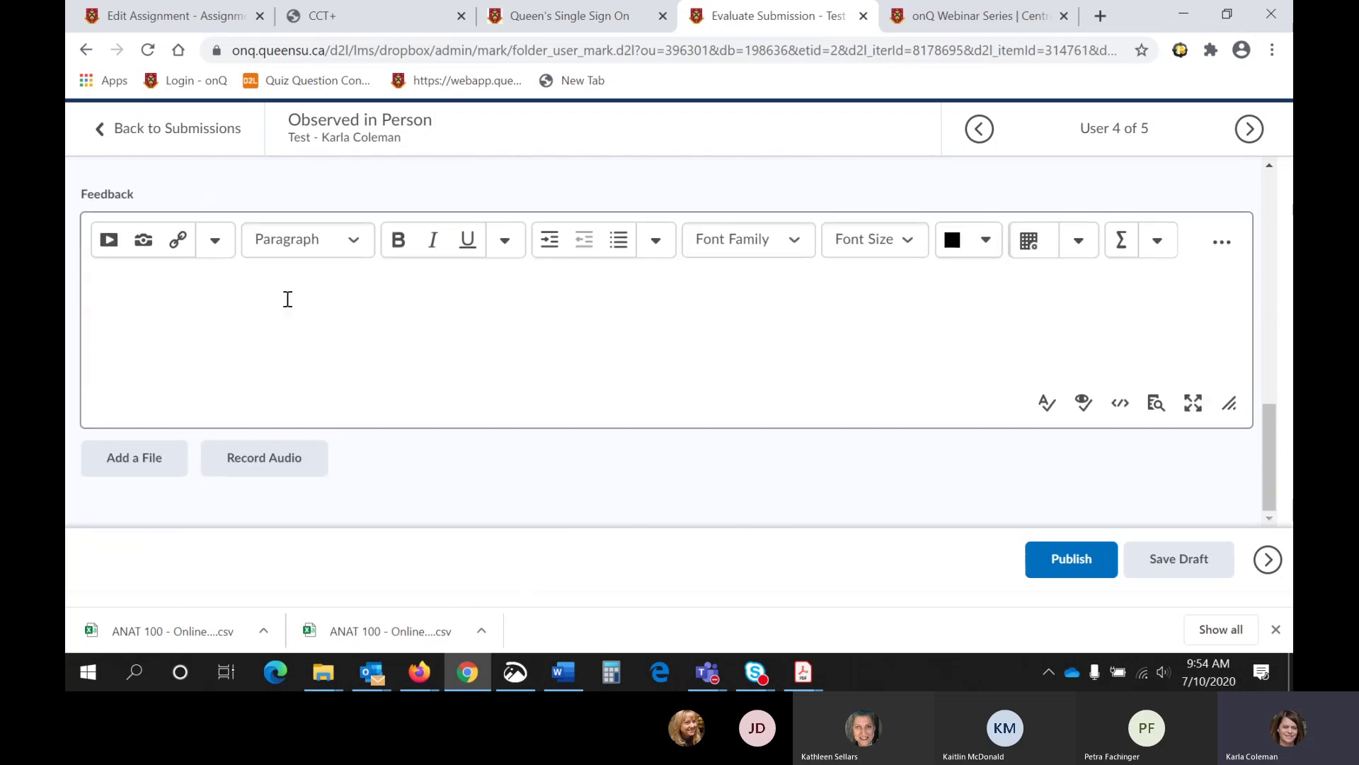
left_click(302, 303)
type("Great Work!")
left_click(1067, 579)
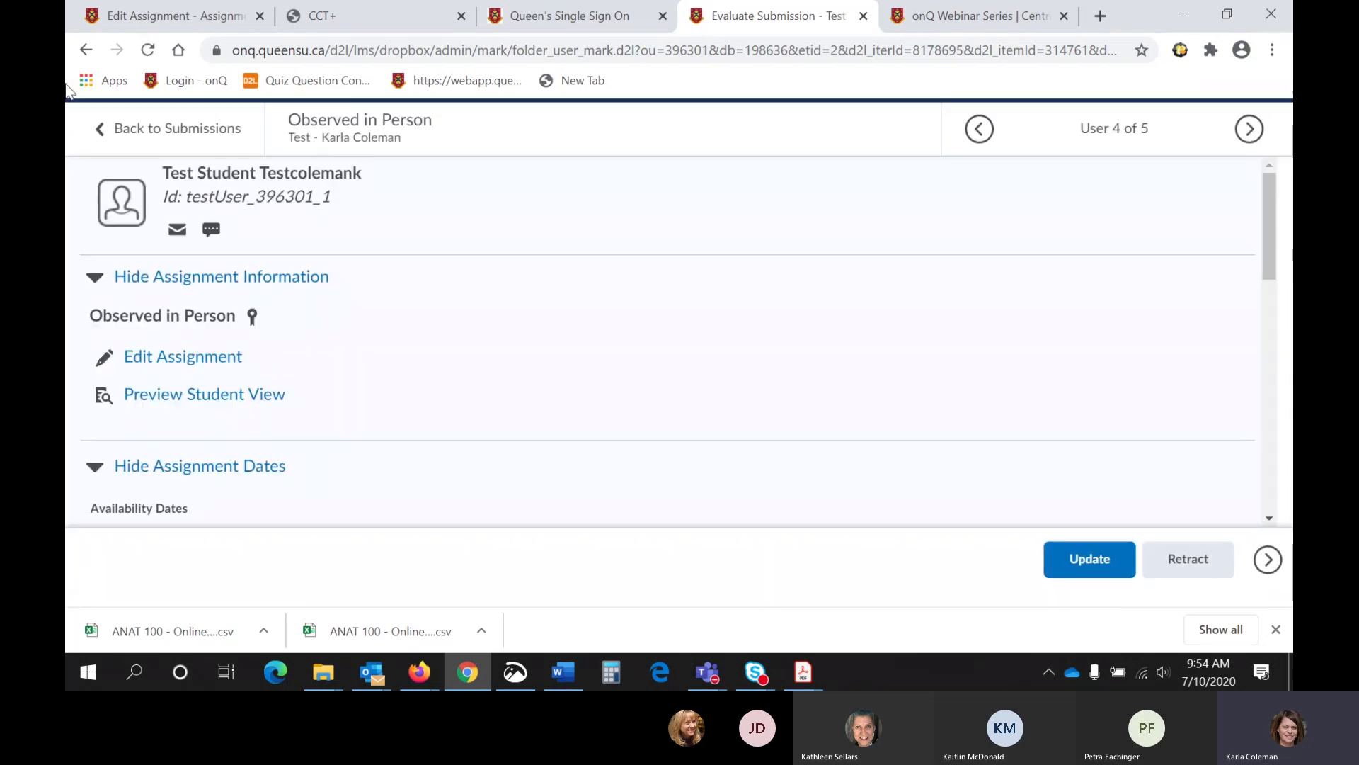
Check the evaluation statuses in the Observed in Person submissions, and review the completed, evaluated and published counts in the assignments list
left_click(170, 128)
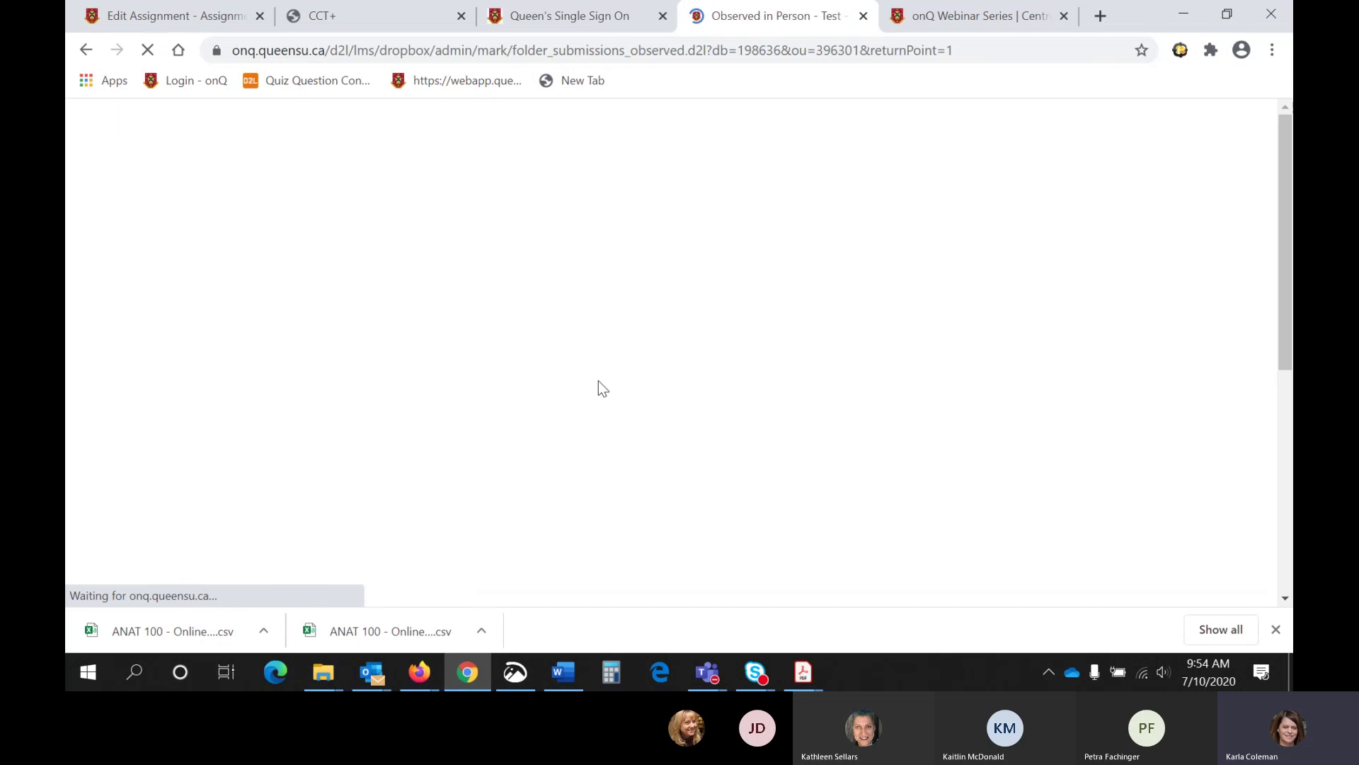
scroll(606, 371, "down", 5)
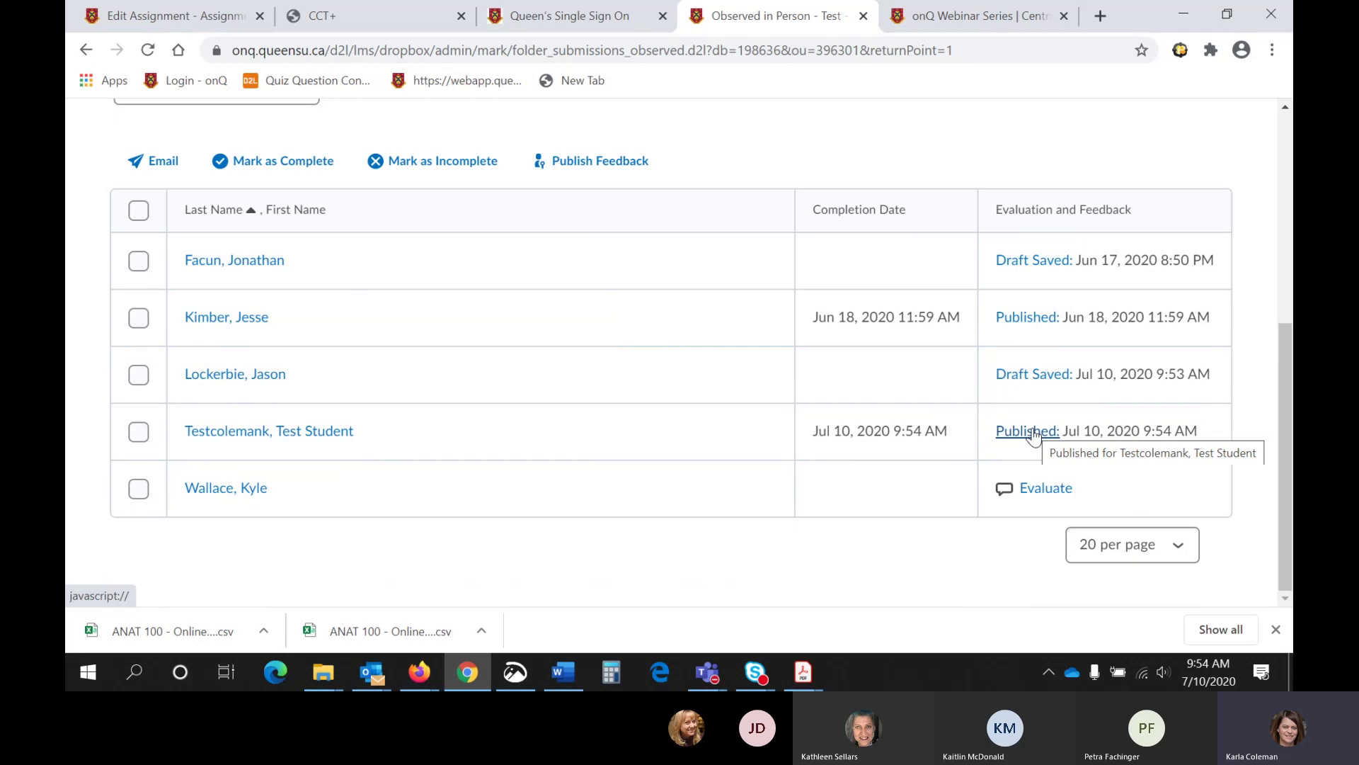
scroll(1033, 433, "up", 5)
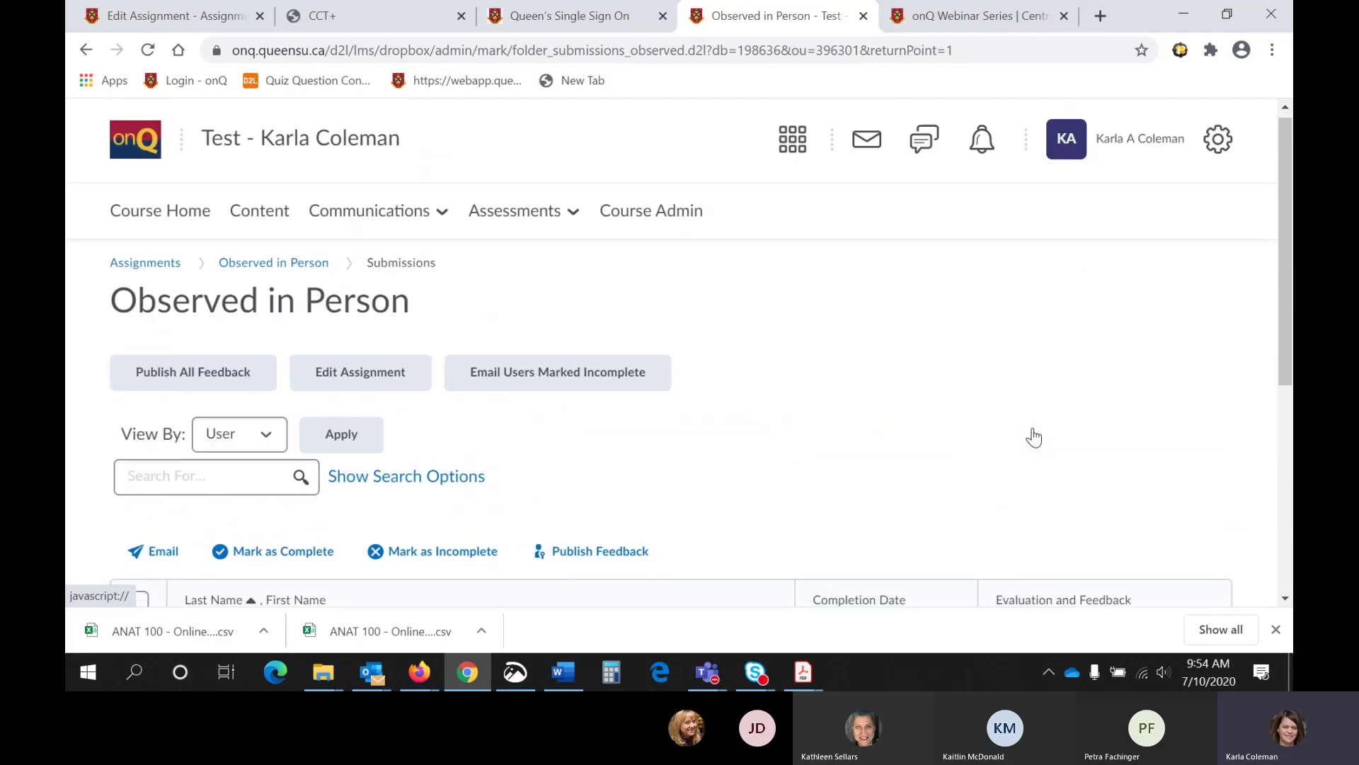
left_click(146, 270)
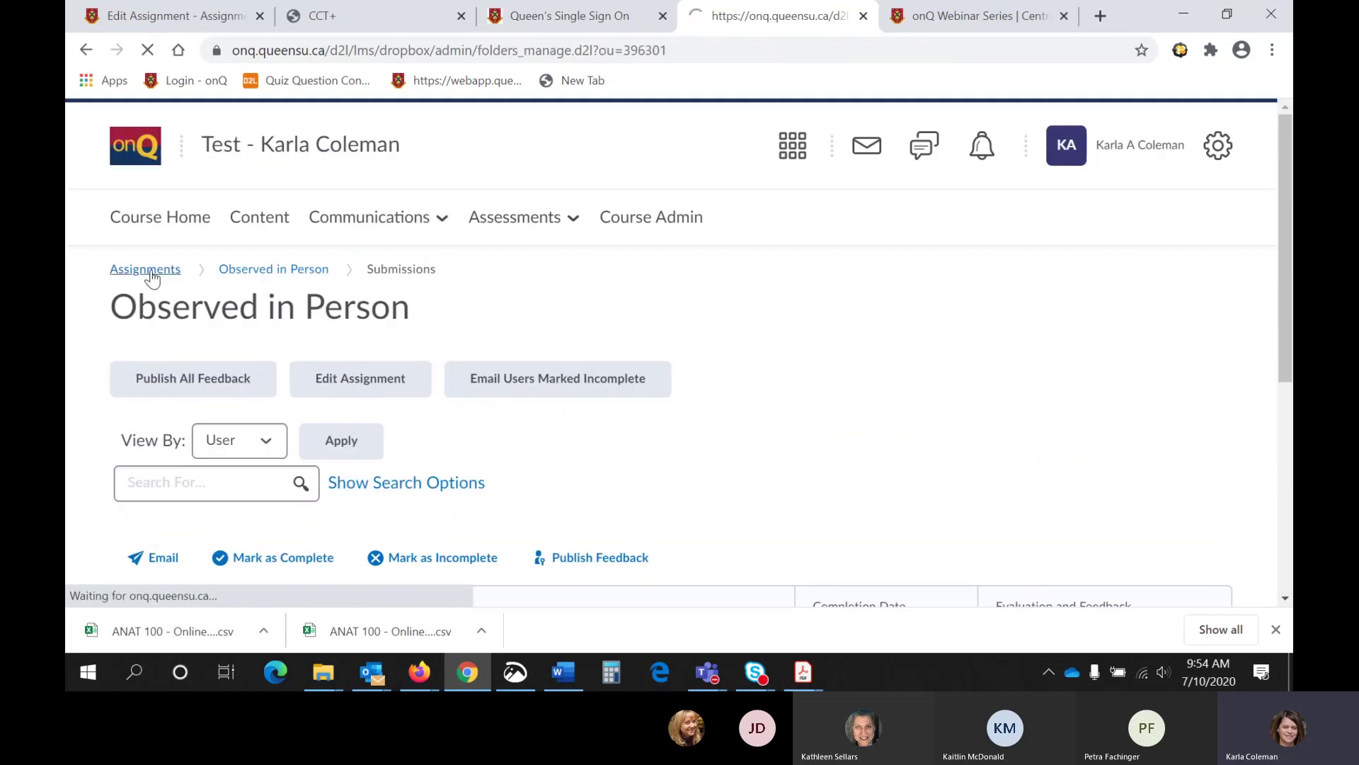
scroll(695, 297, "down", 4)
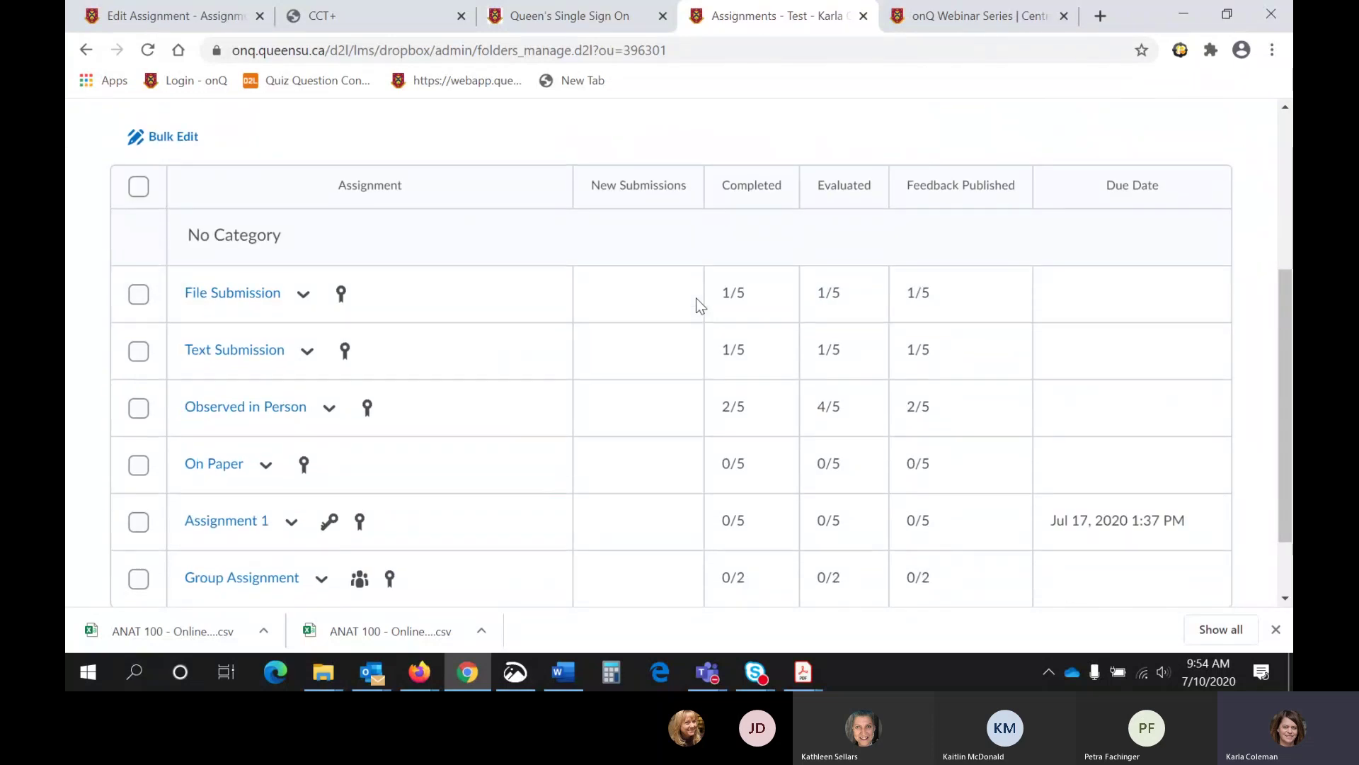
scroll(695, 297, "down", 1)
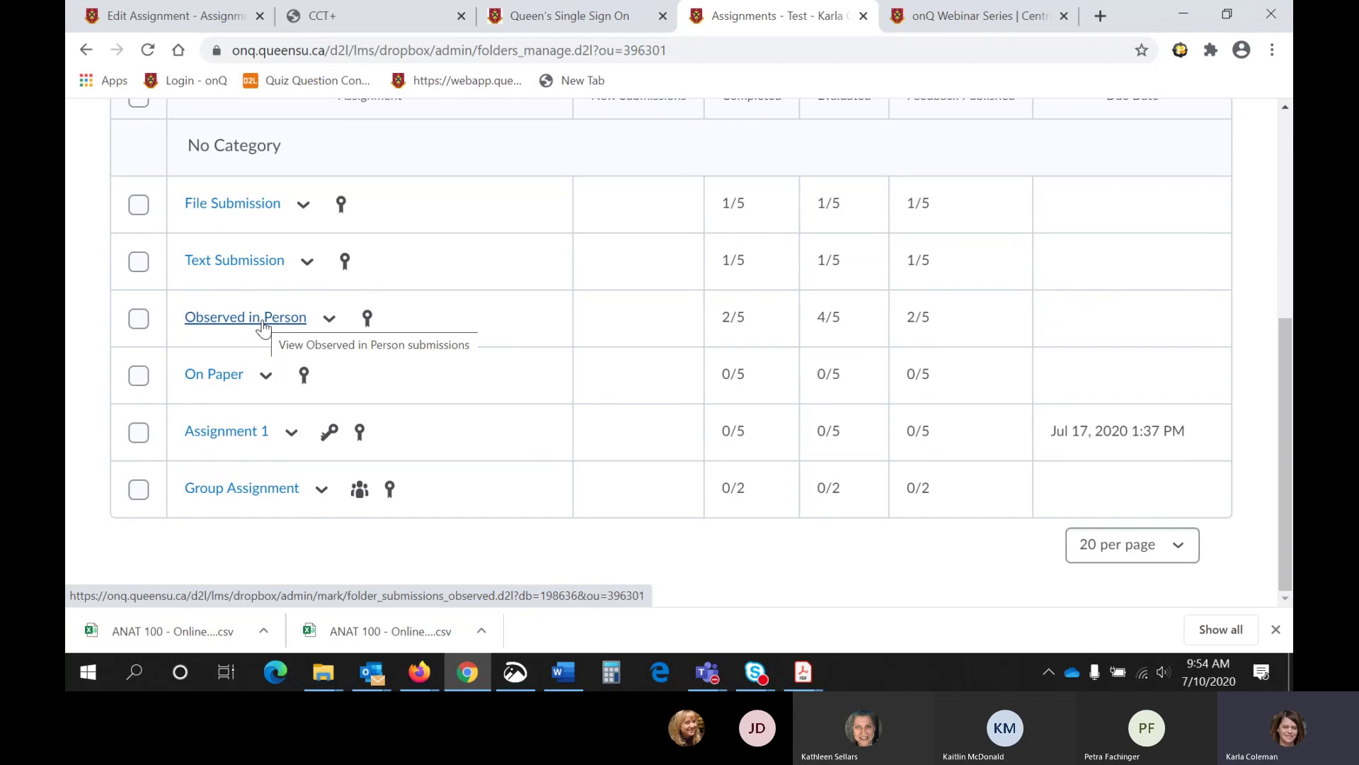
scroll(263, 327, "up", 4)
Open the course classlist and impersonate the test student, confirming the session switch
left_click(410, 219)
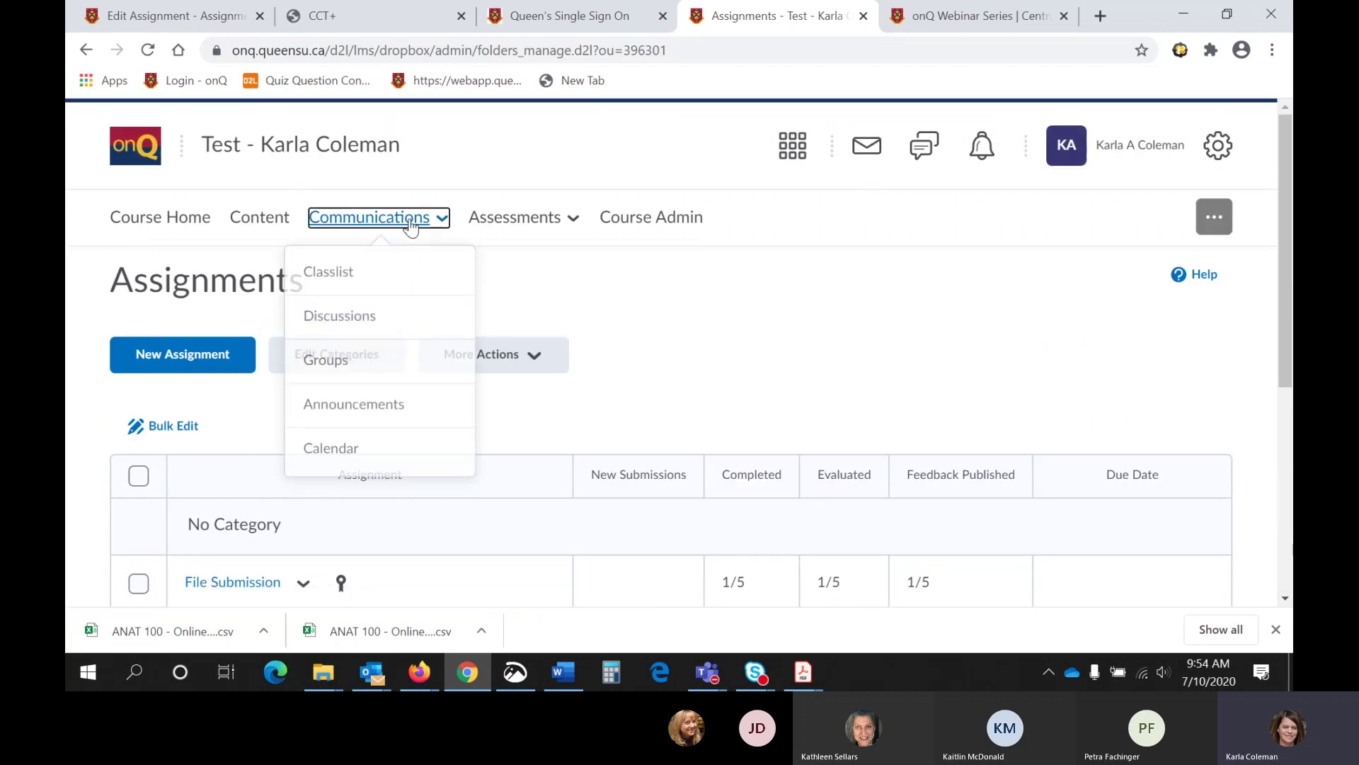
left_click(395, 269)
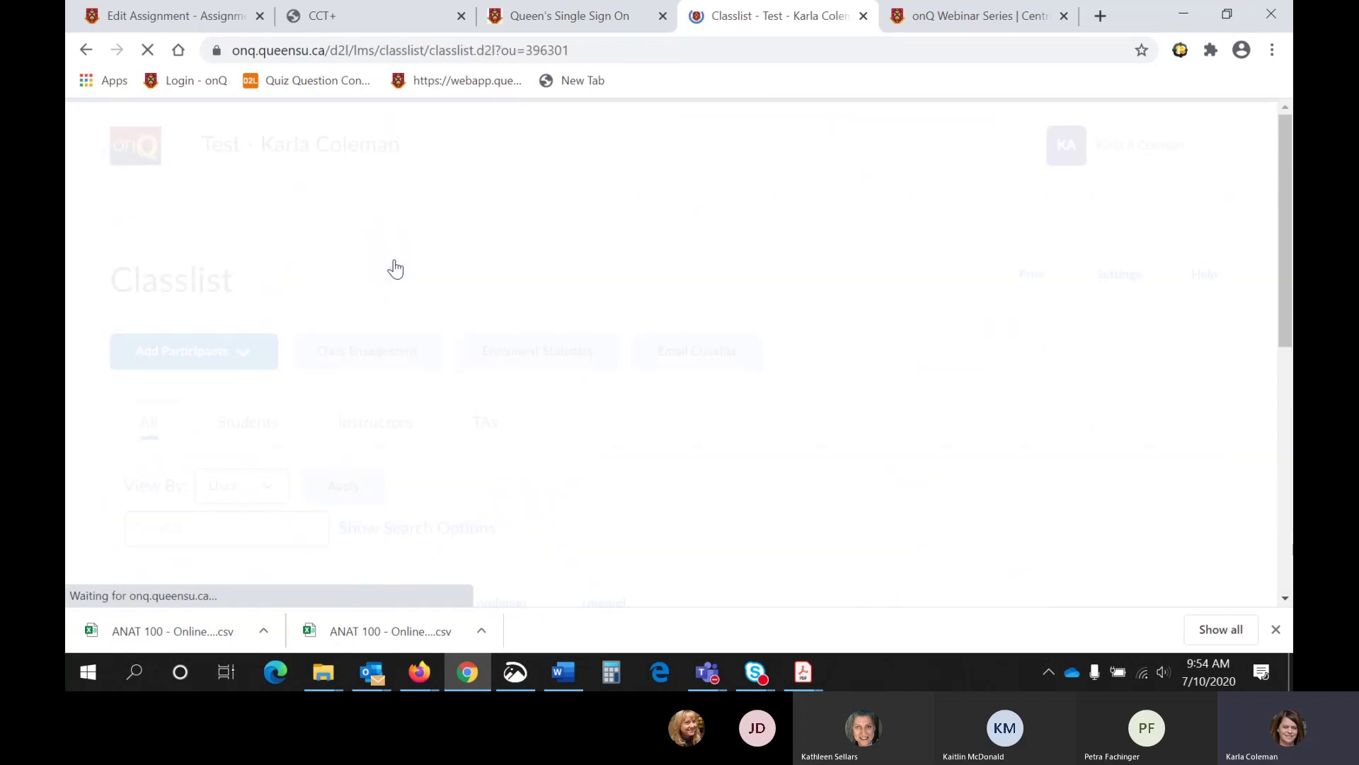
scroll(455, 343, "down", 6)
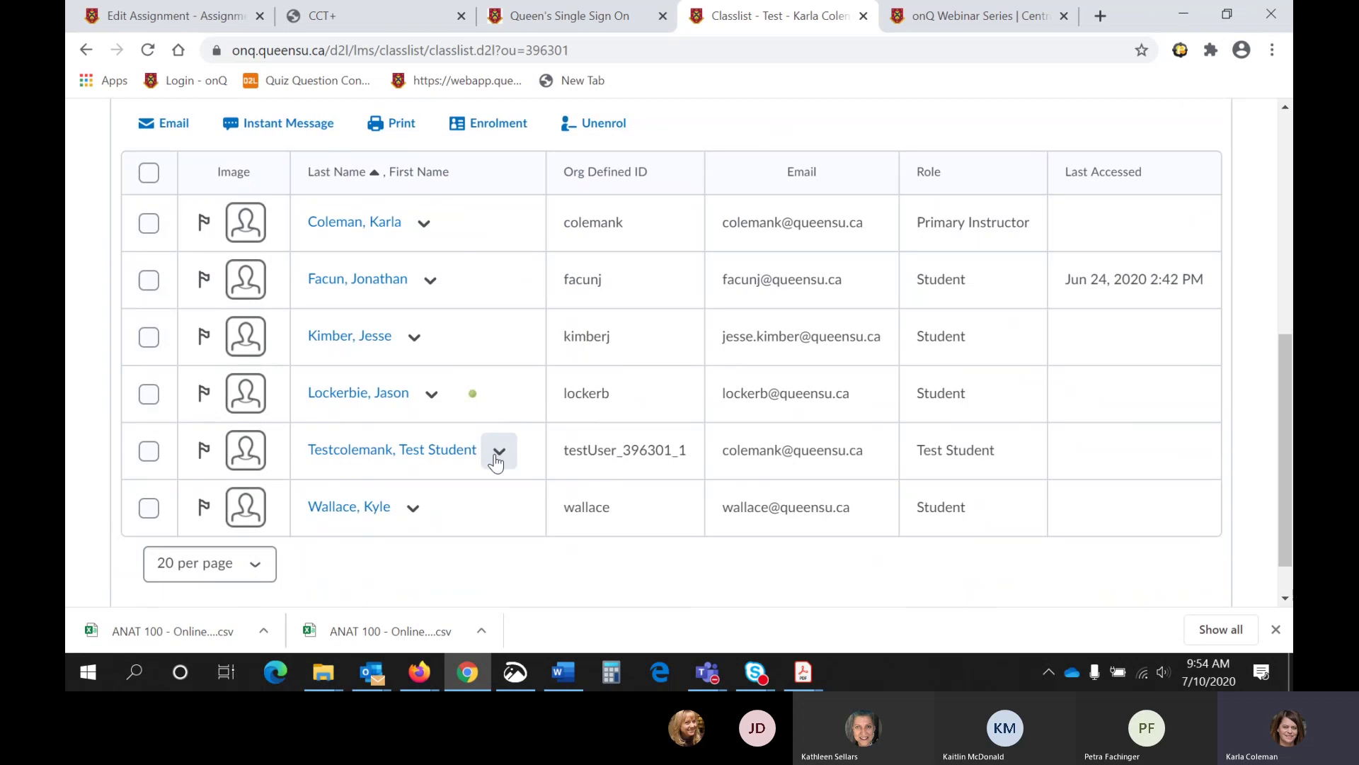
left_click(498, 453)
left_click(535, 305)
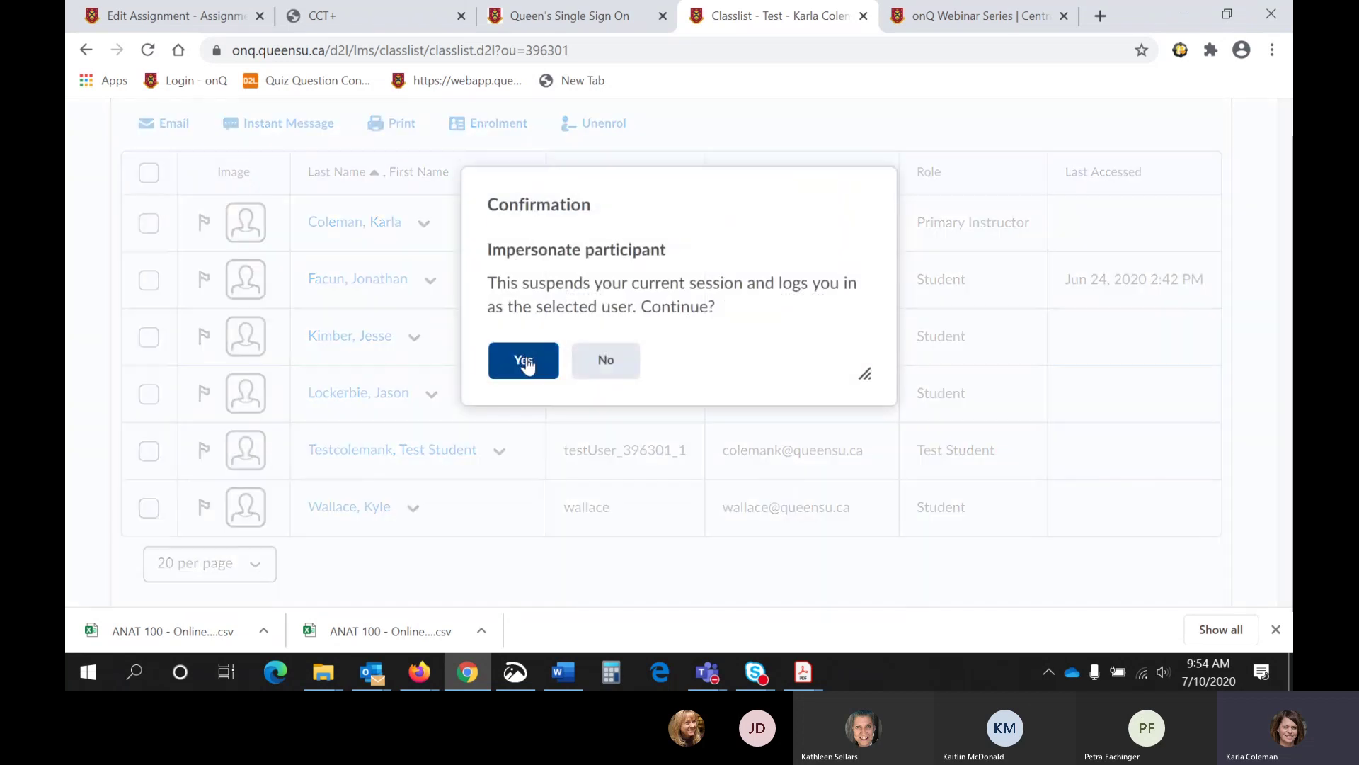
left_click(526, 363)
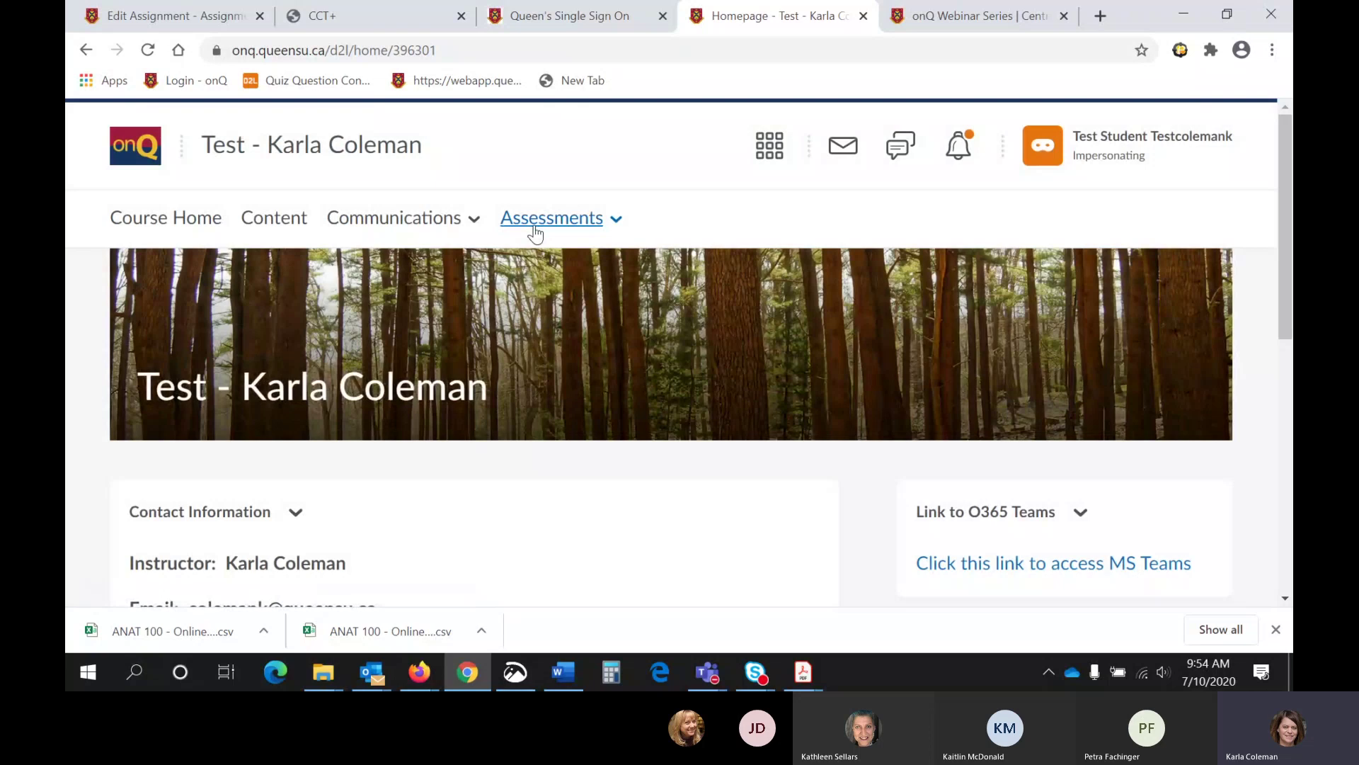
Open the course assignments list as the test student and review the scores and feedback statuses
left_click(535, 234)
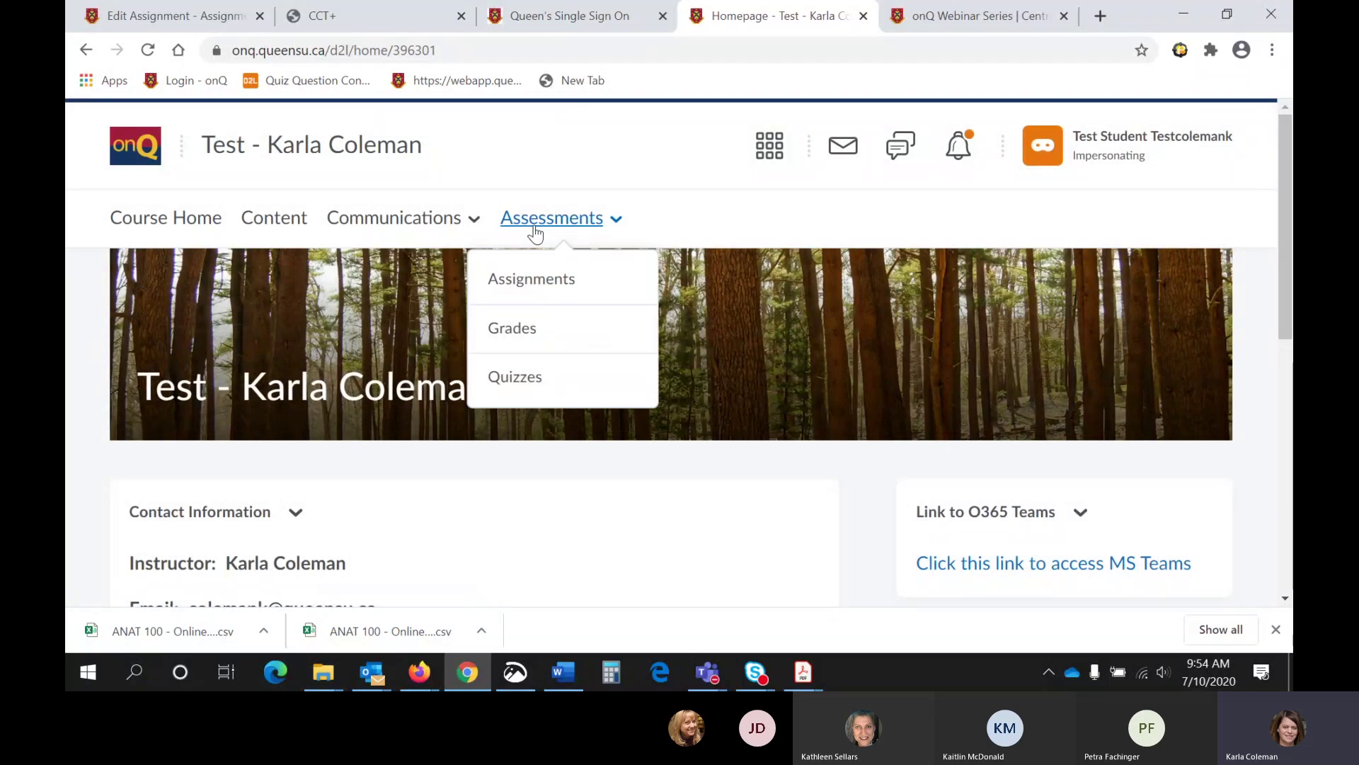
left_click(539, 279)
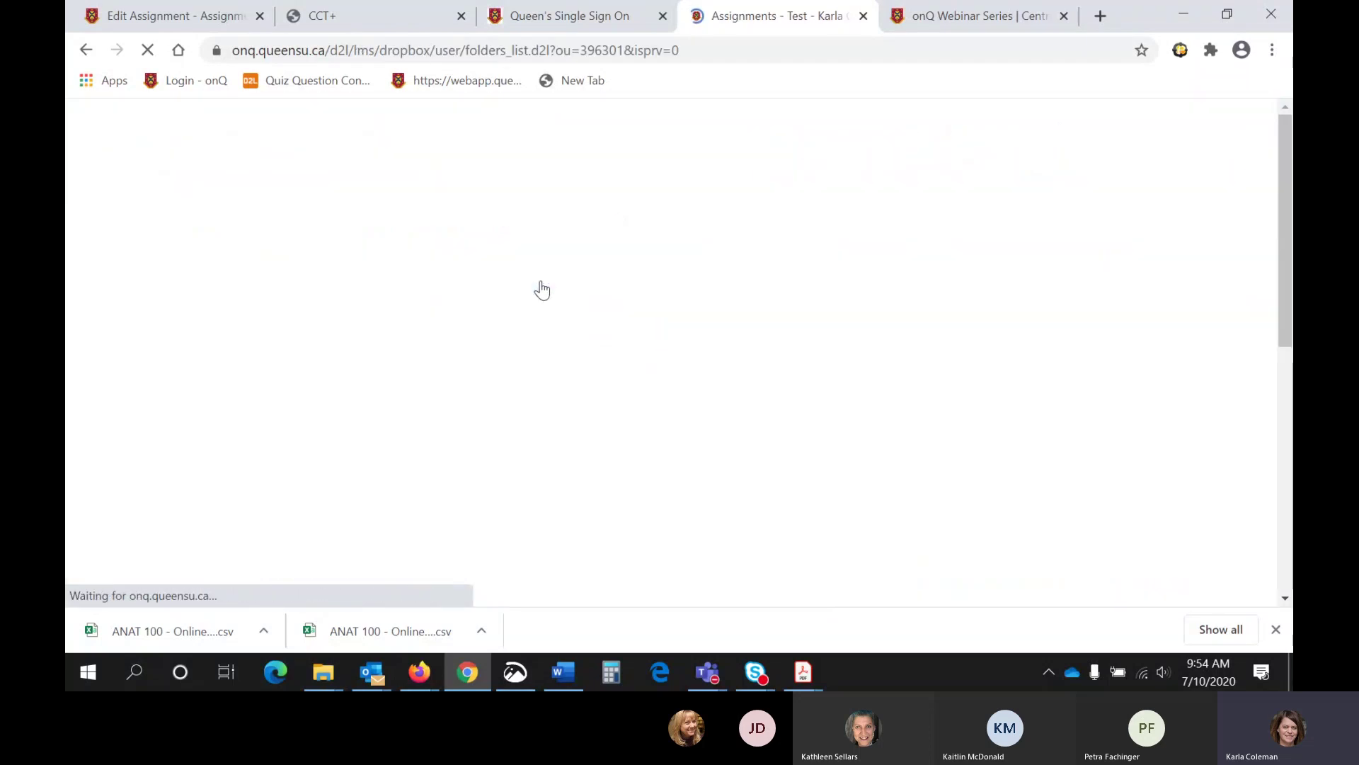
scroll(542, 289, "down", 4)
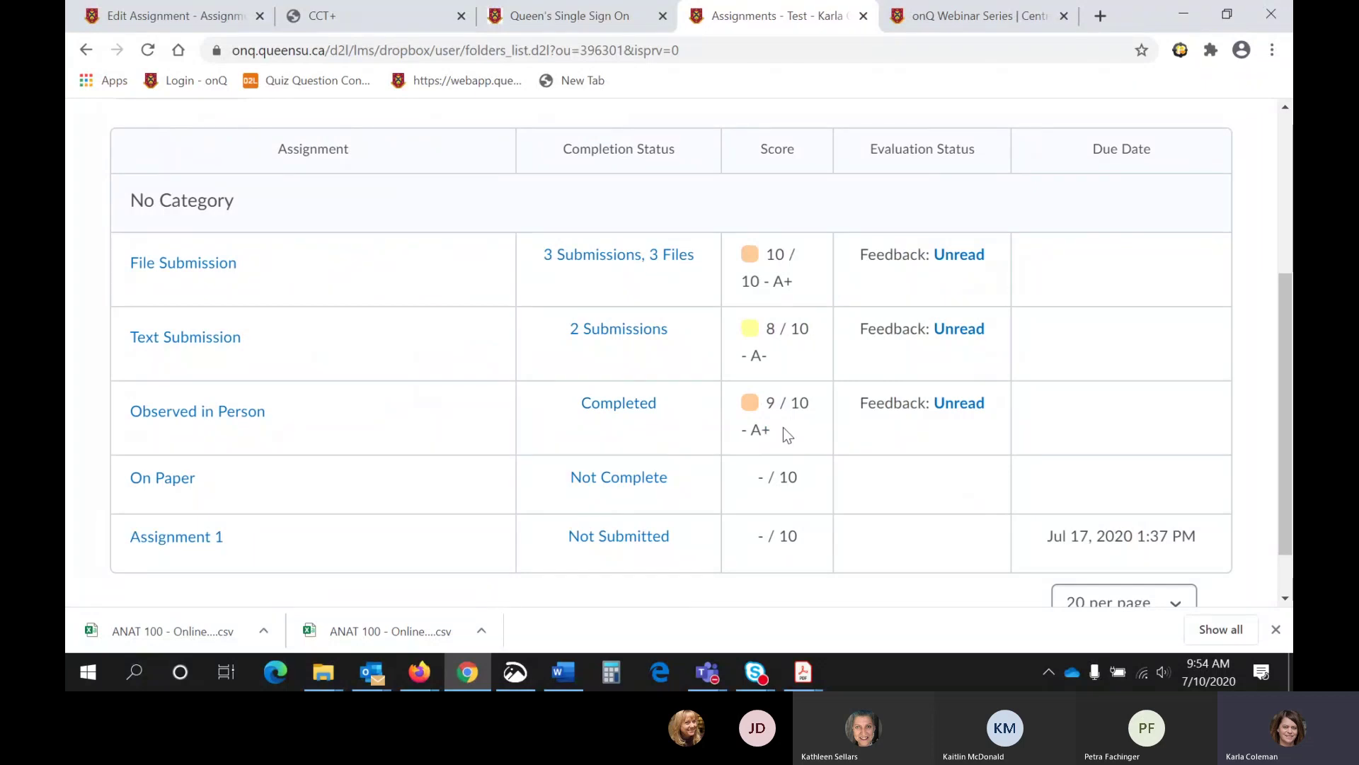
Read the unread feedback for the Observed in Person assignment, close it, and recheck the statuses in the assignments list
left_click(978, 409)
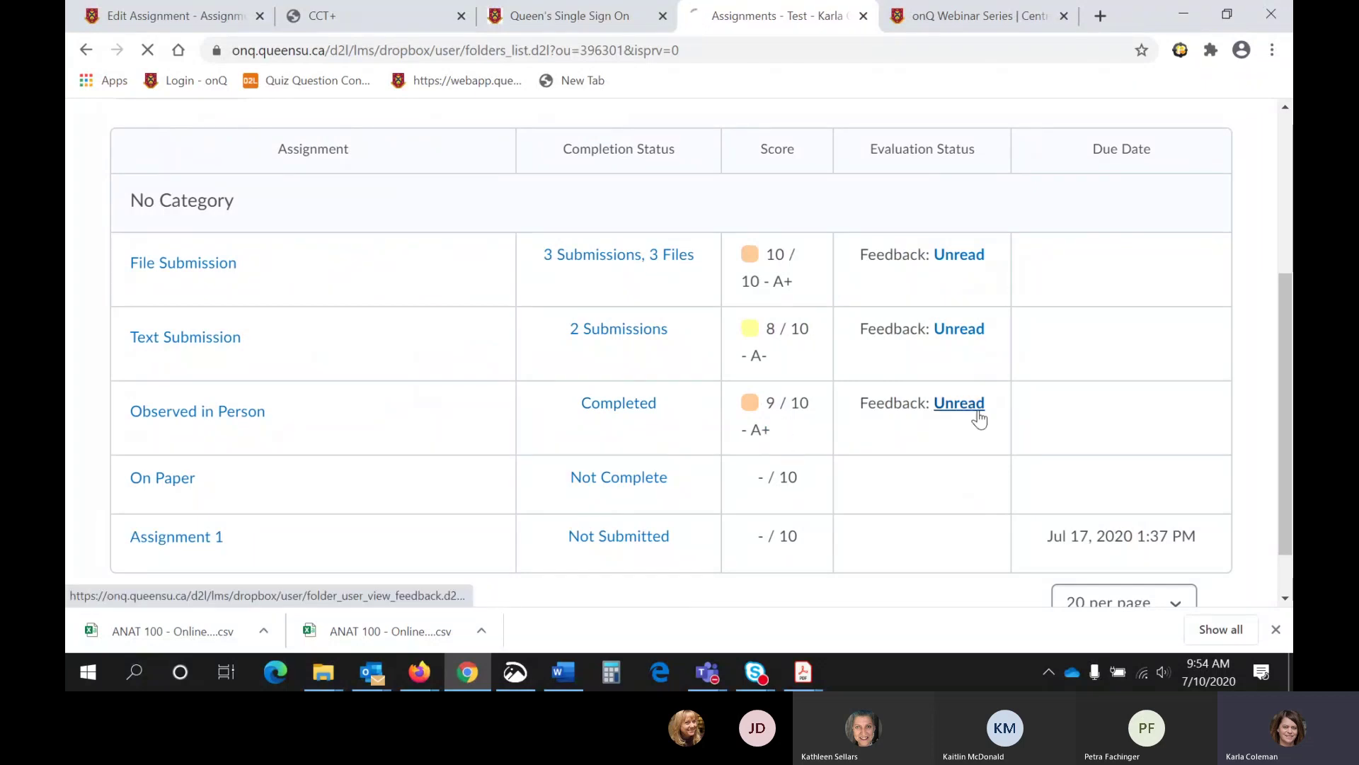
scroll(982, 418, "down", 4)
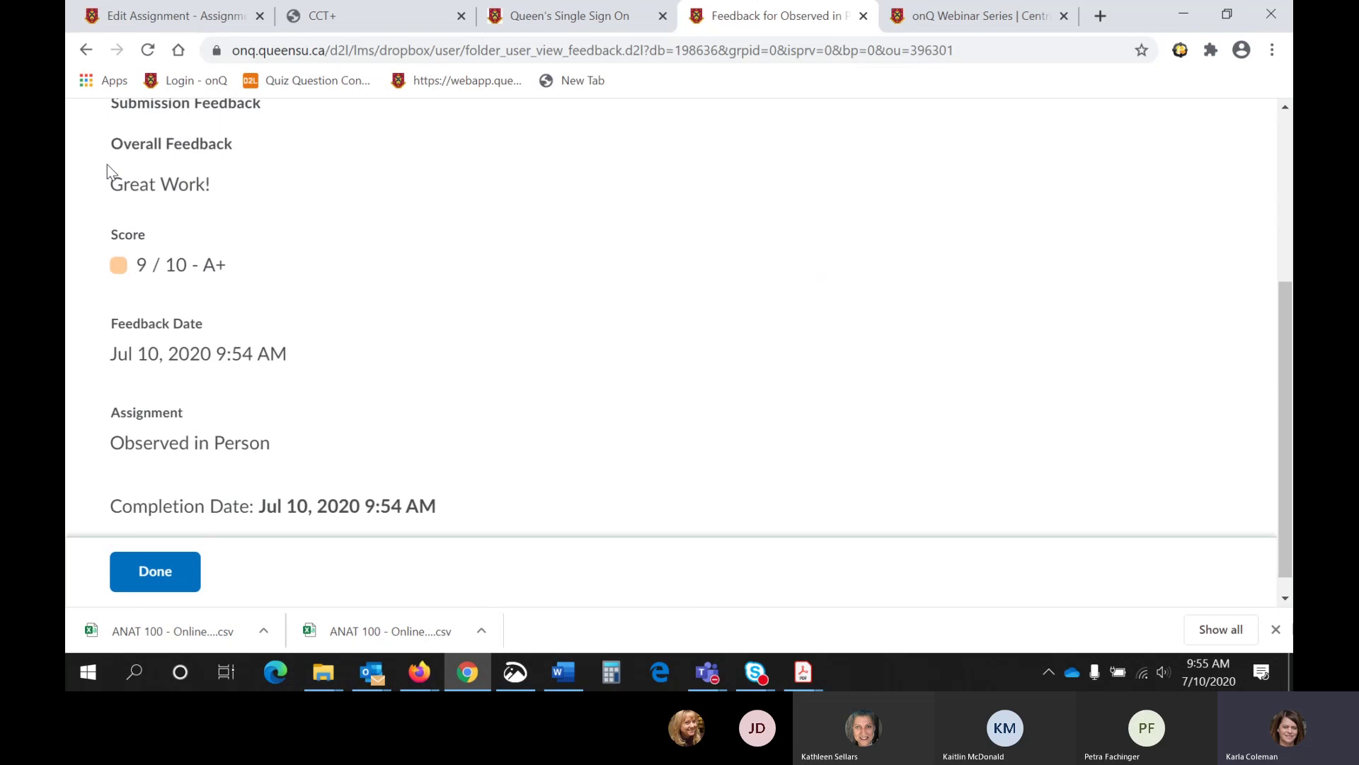
scroll(294, 233, "down", 1)
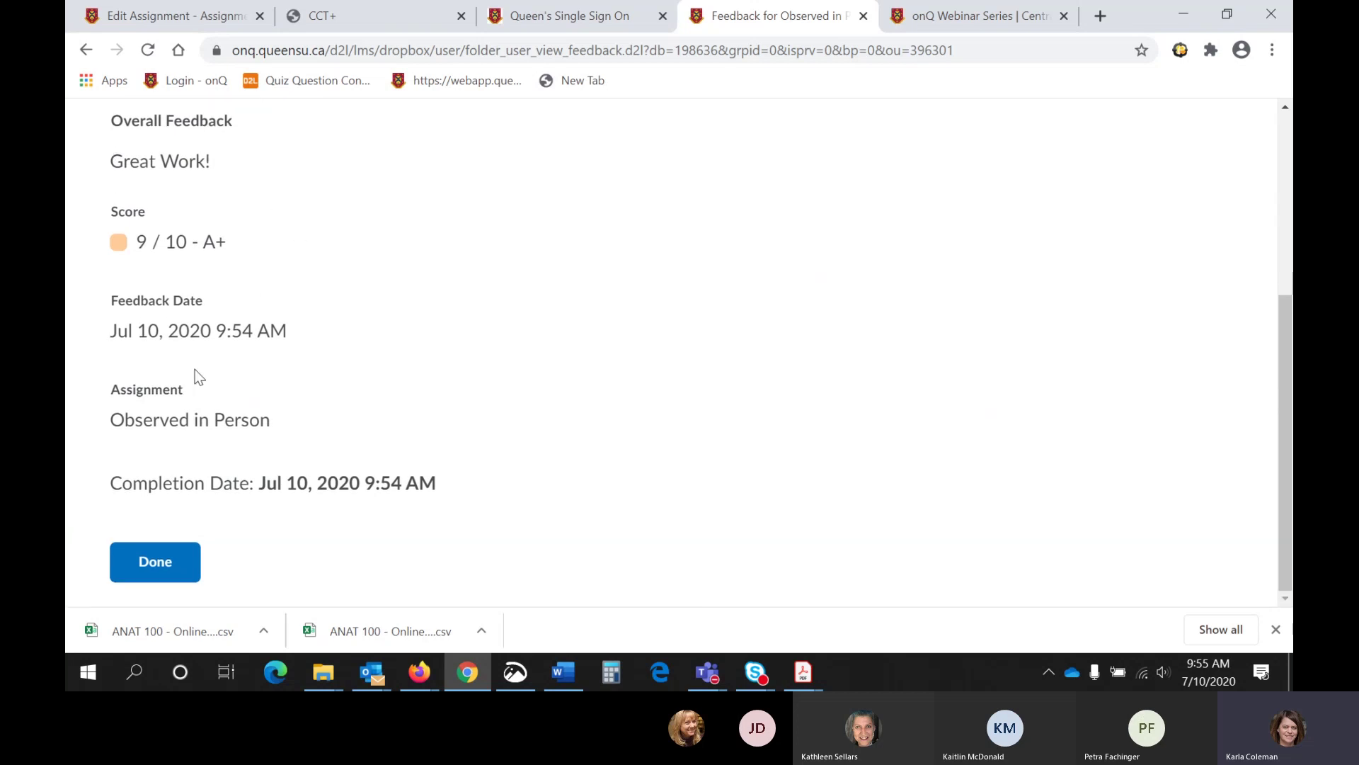
left_click(157, 568)
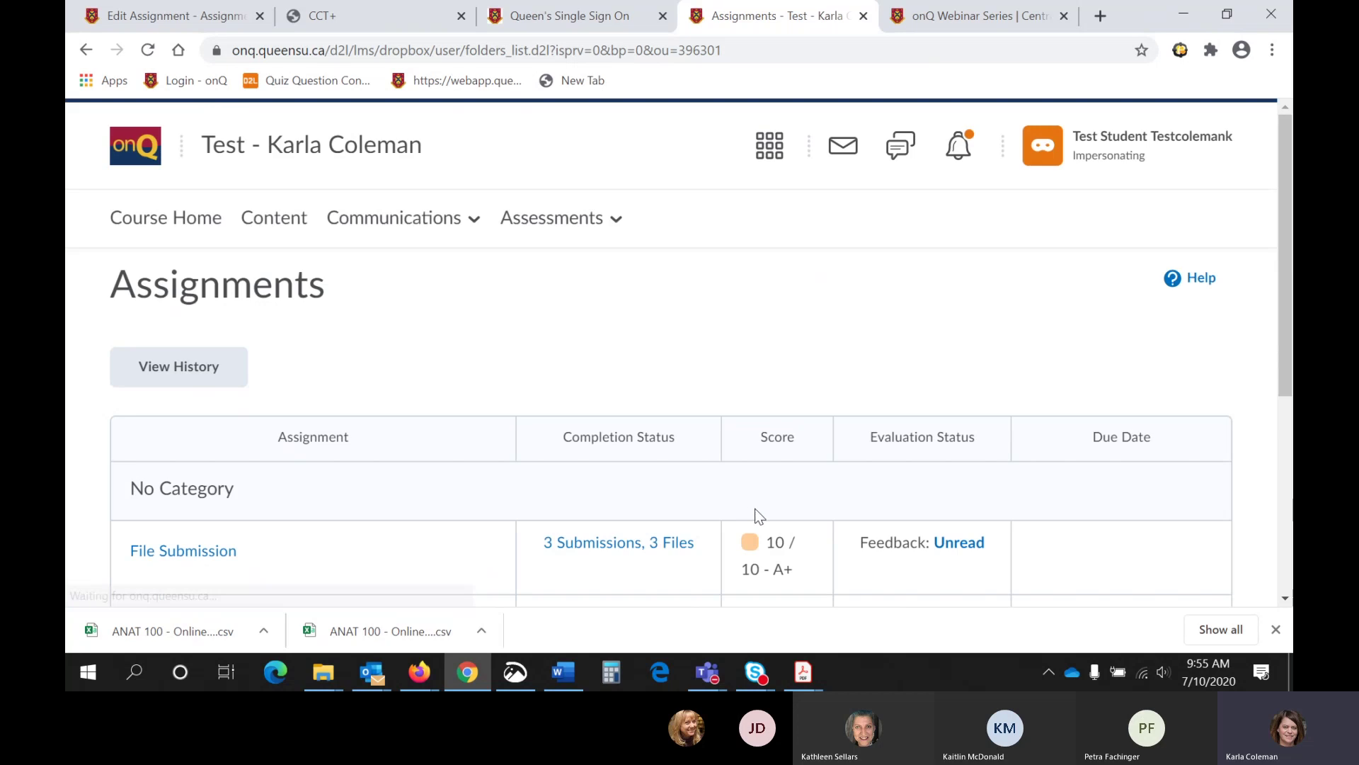
scroll(764, 509, "down", 5)
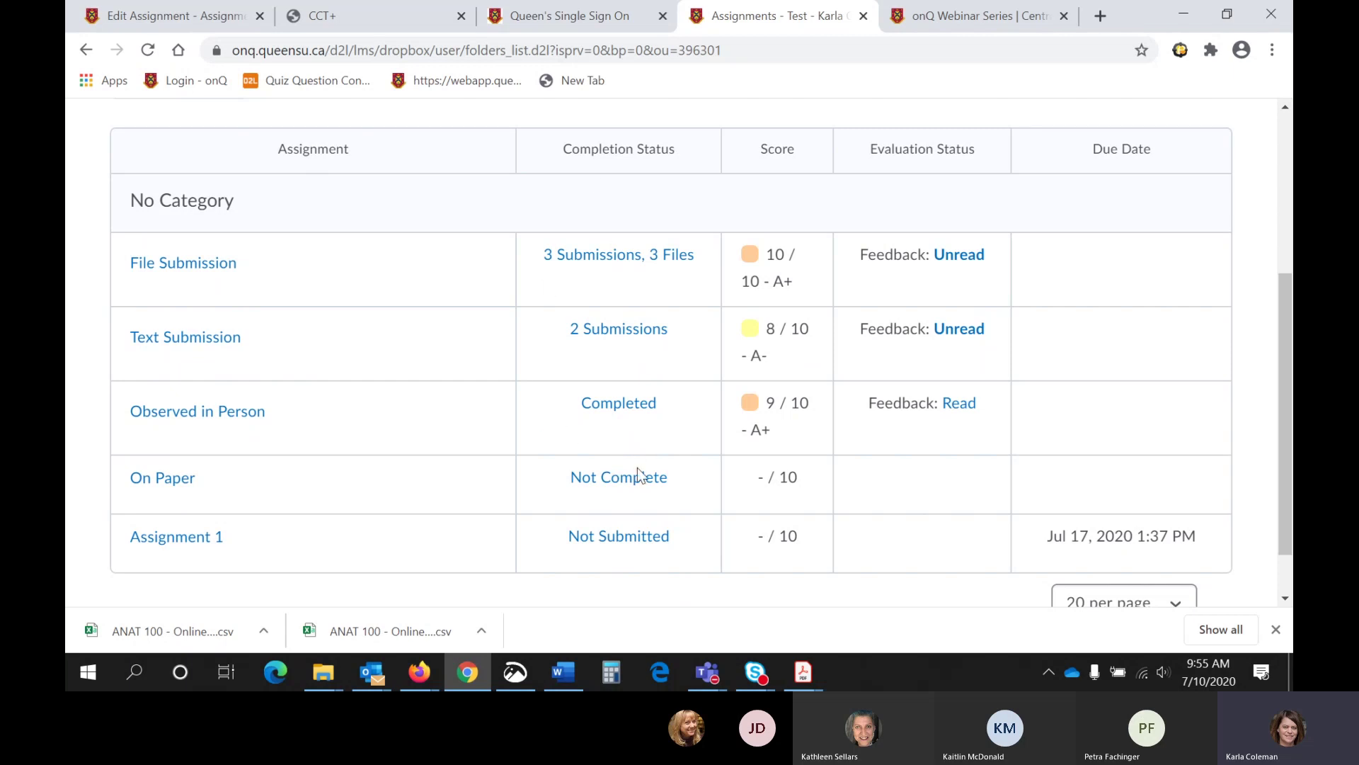
scroll(668, 470, "up", 4)
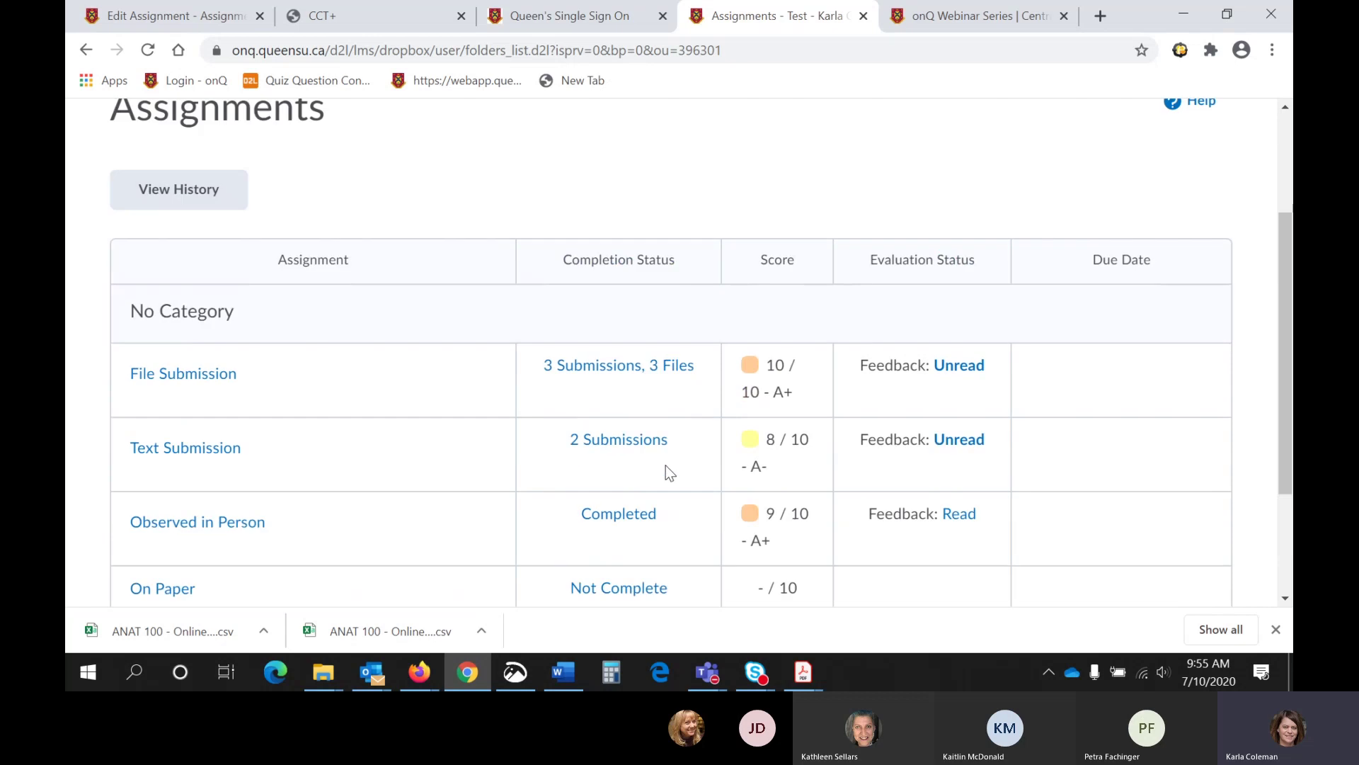
Stop impersonating the test student and return to the instructor's view of the course homepage
left_click(1126, 145)
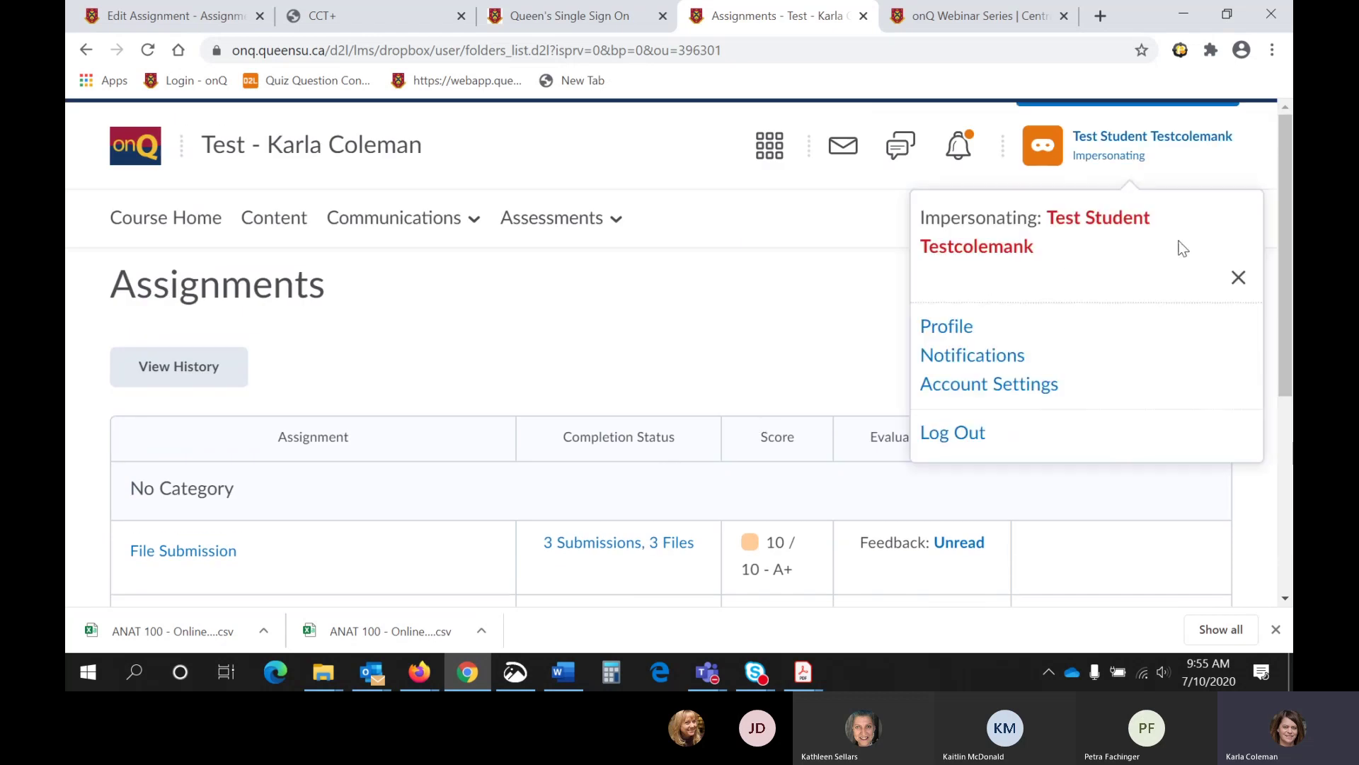
left_click(942, 357)
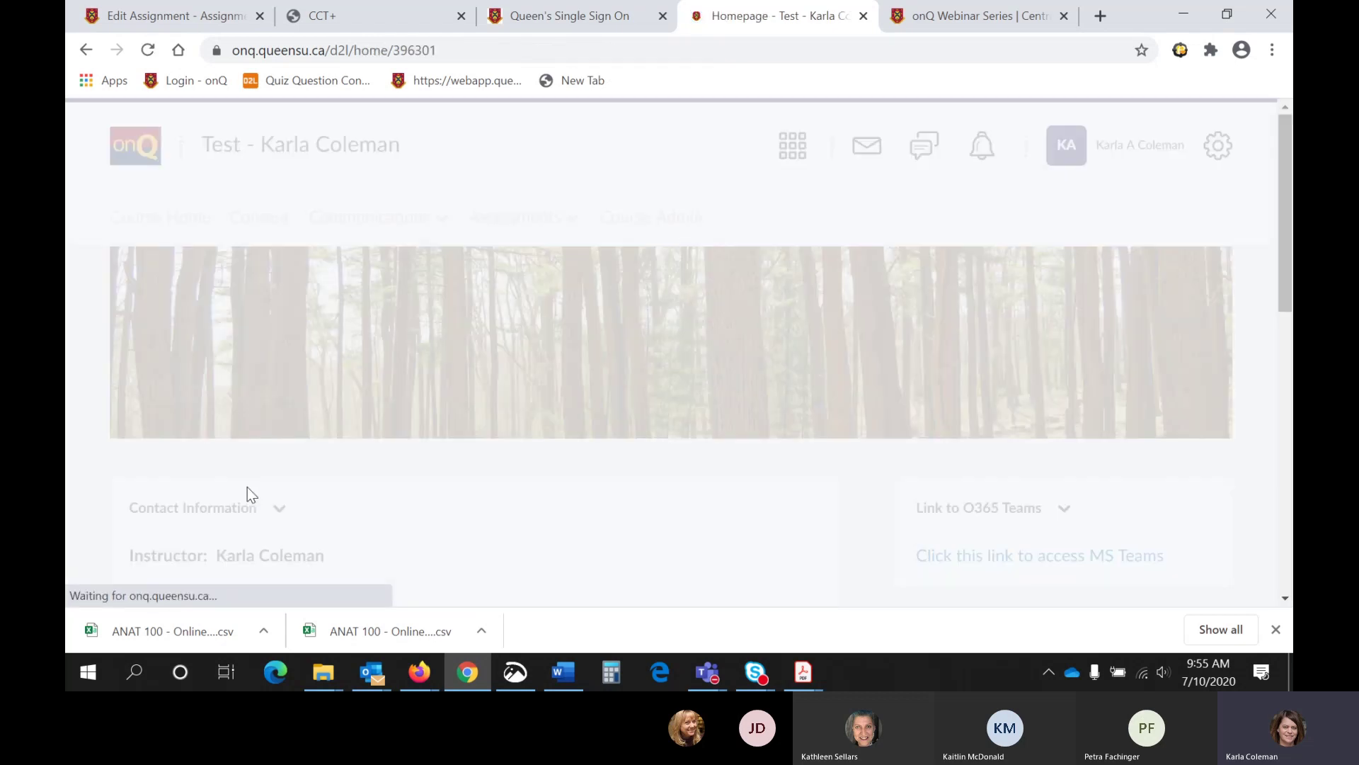
scroll(471, 403, "down", 1)
scroll(471, 403, "up", 1)
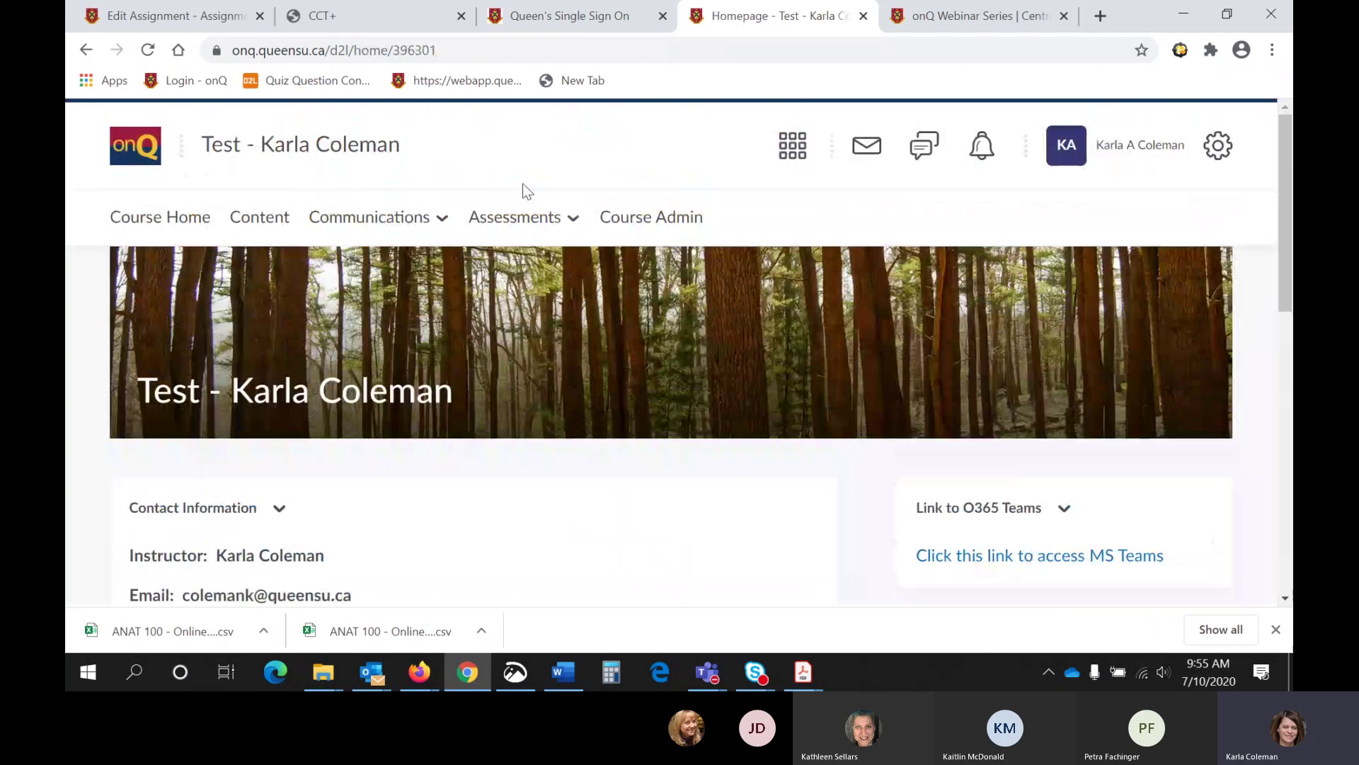
Open the instructor's assignments list and review the completed, evaluated and feedback published columns for each assignment
left_click(521, 220)
left_click(522, 274)
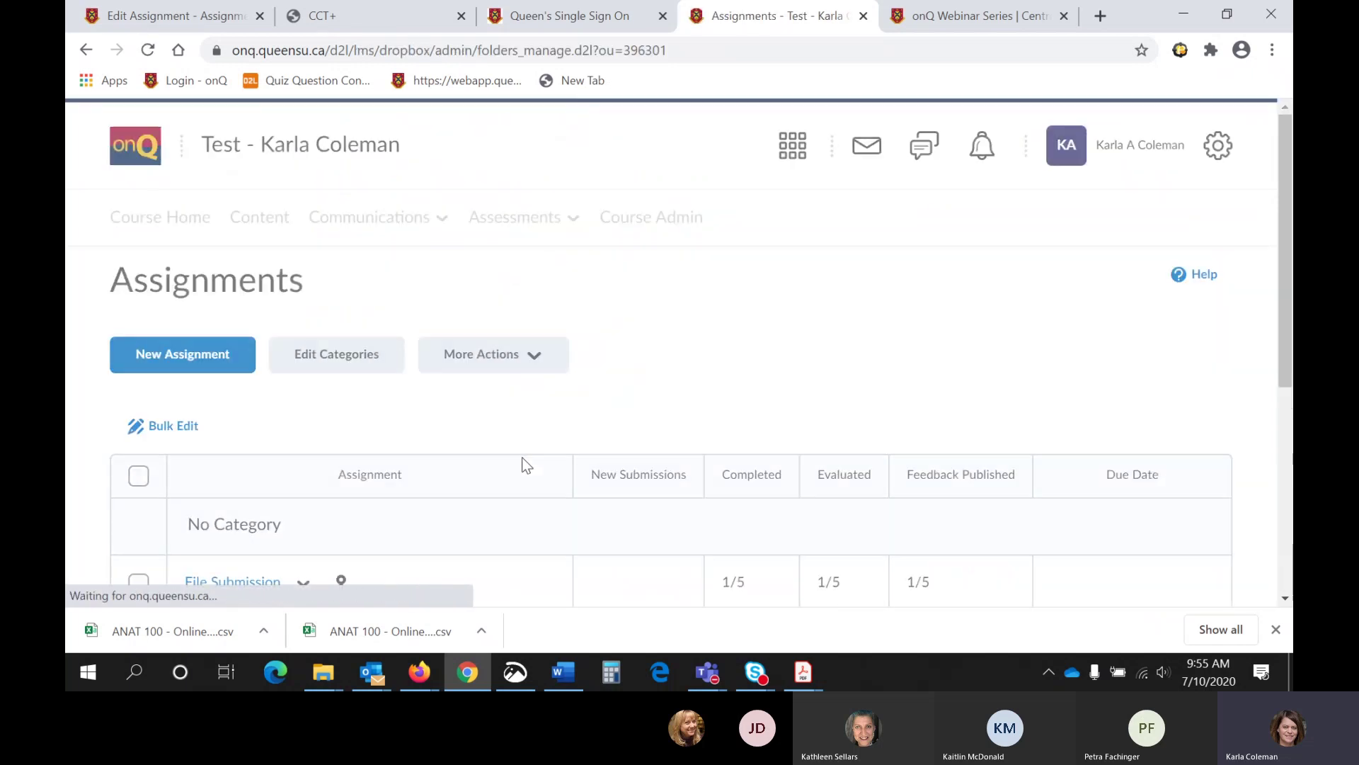
scroll(524, 460, "down", 4)
scroll(525, 463, "down", 2)
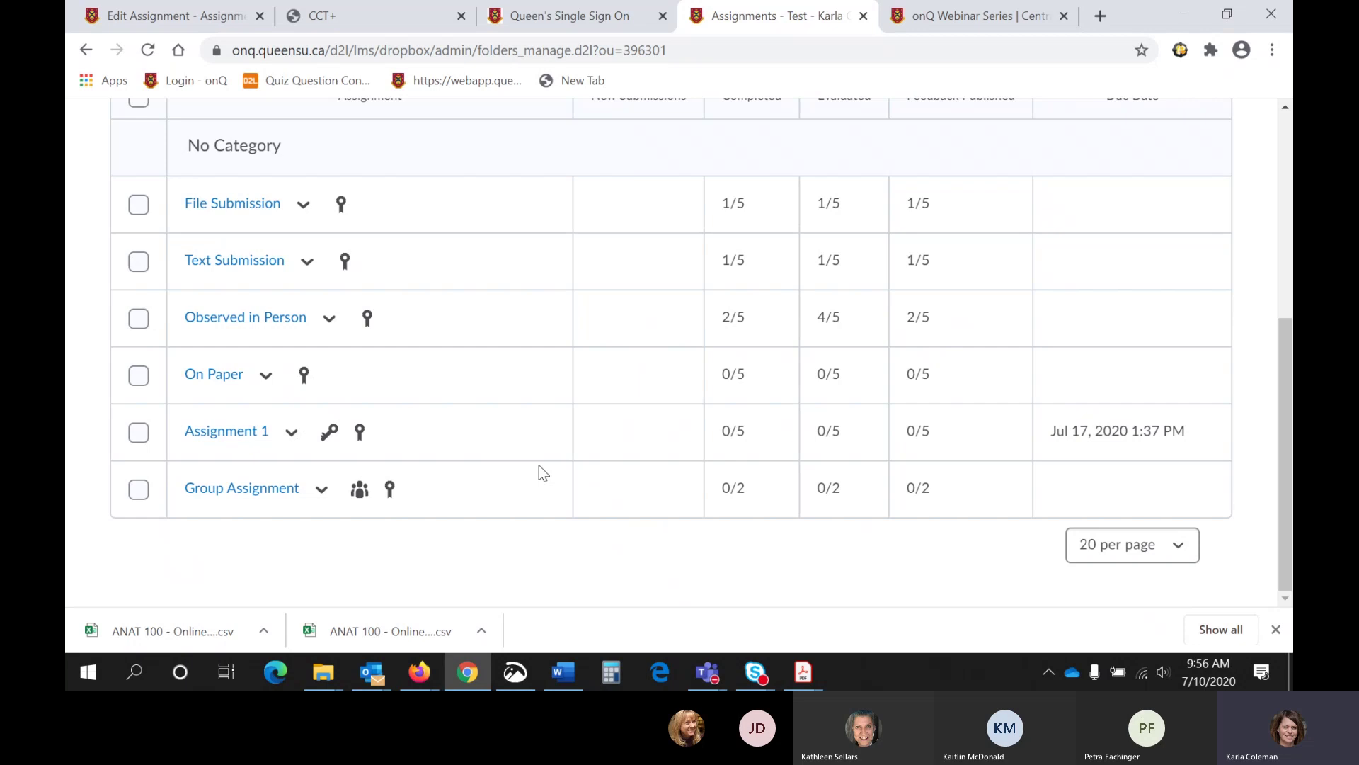
scroll(538, 465, "up", 1)
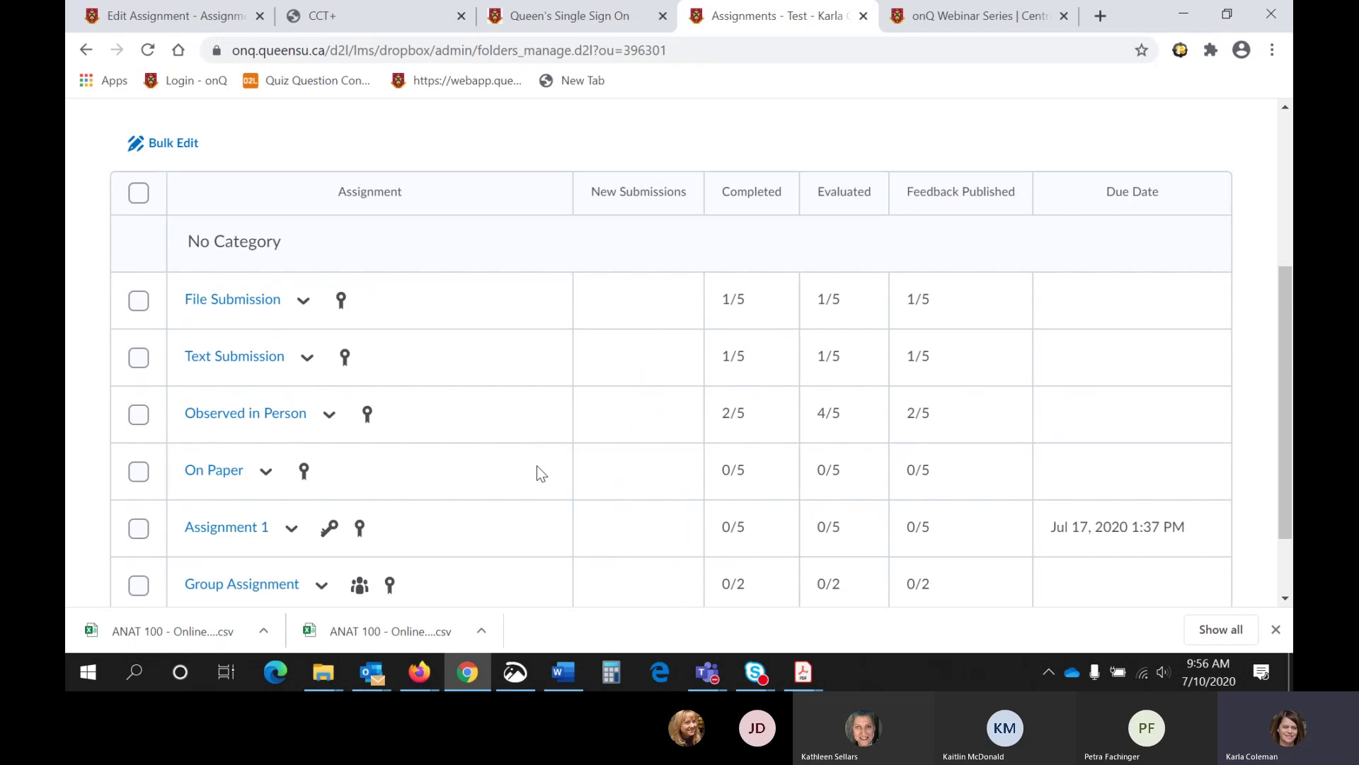
scroll(536, 465, "up", 1)
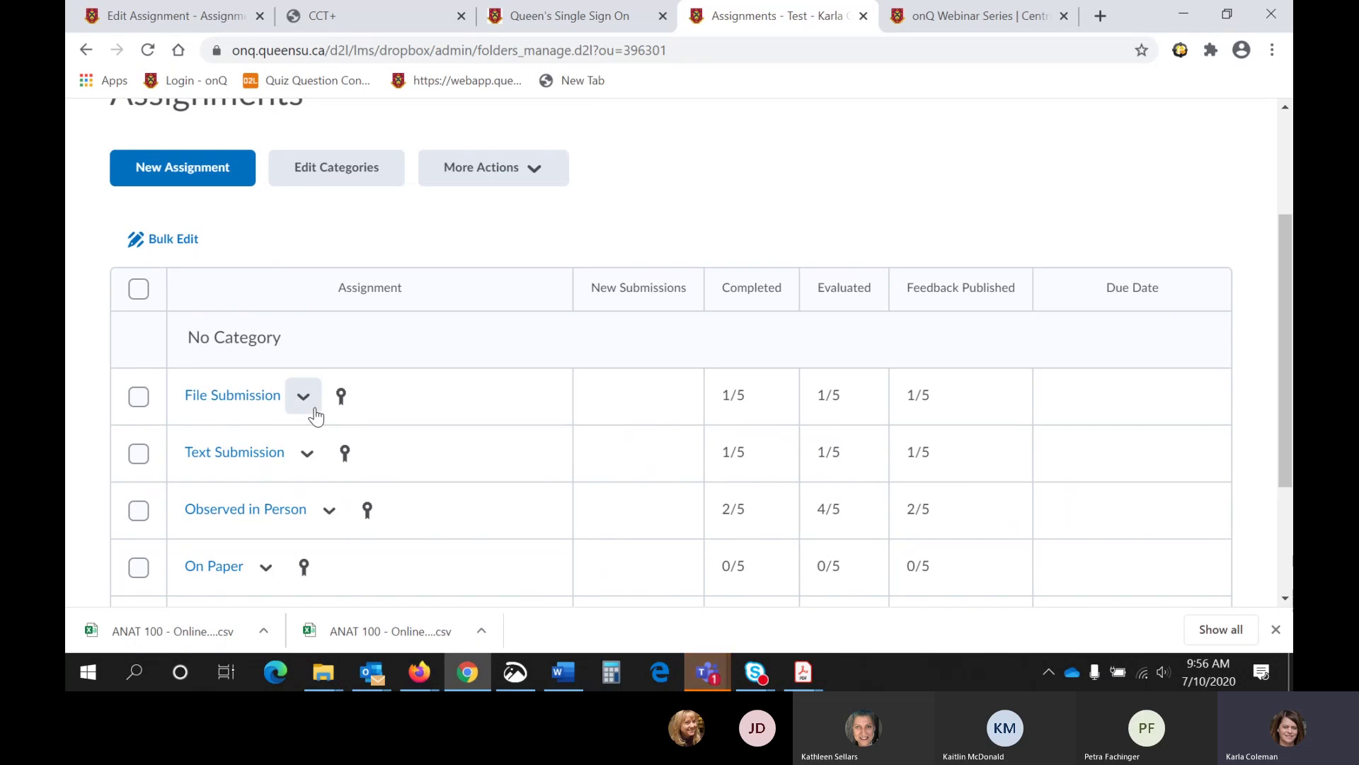
Switch to Microsoft Teams, dismiss the out-of-office notice, and read the full text of the latest question in the meeting chat
left_click(703, 678)
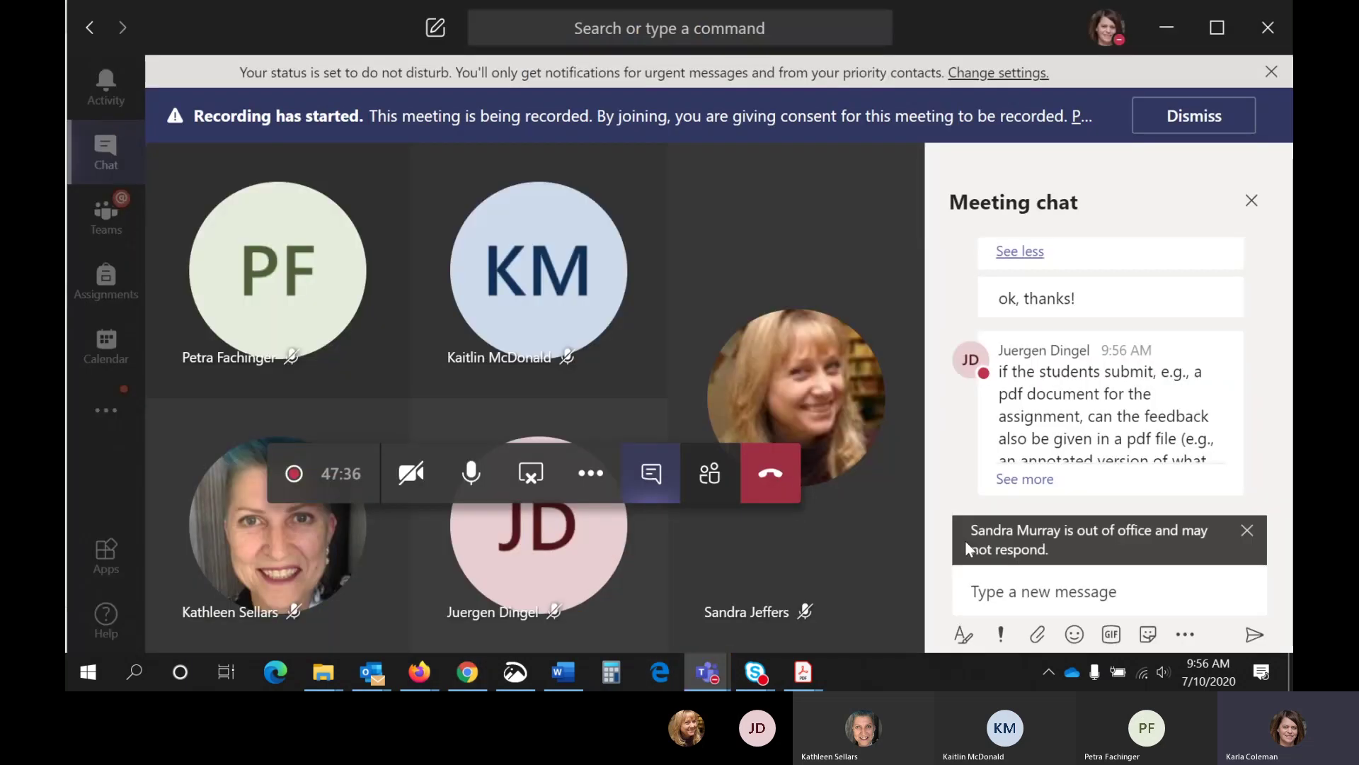
left_click(632, 572)
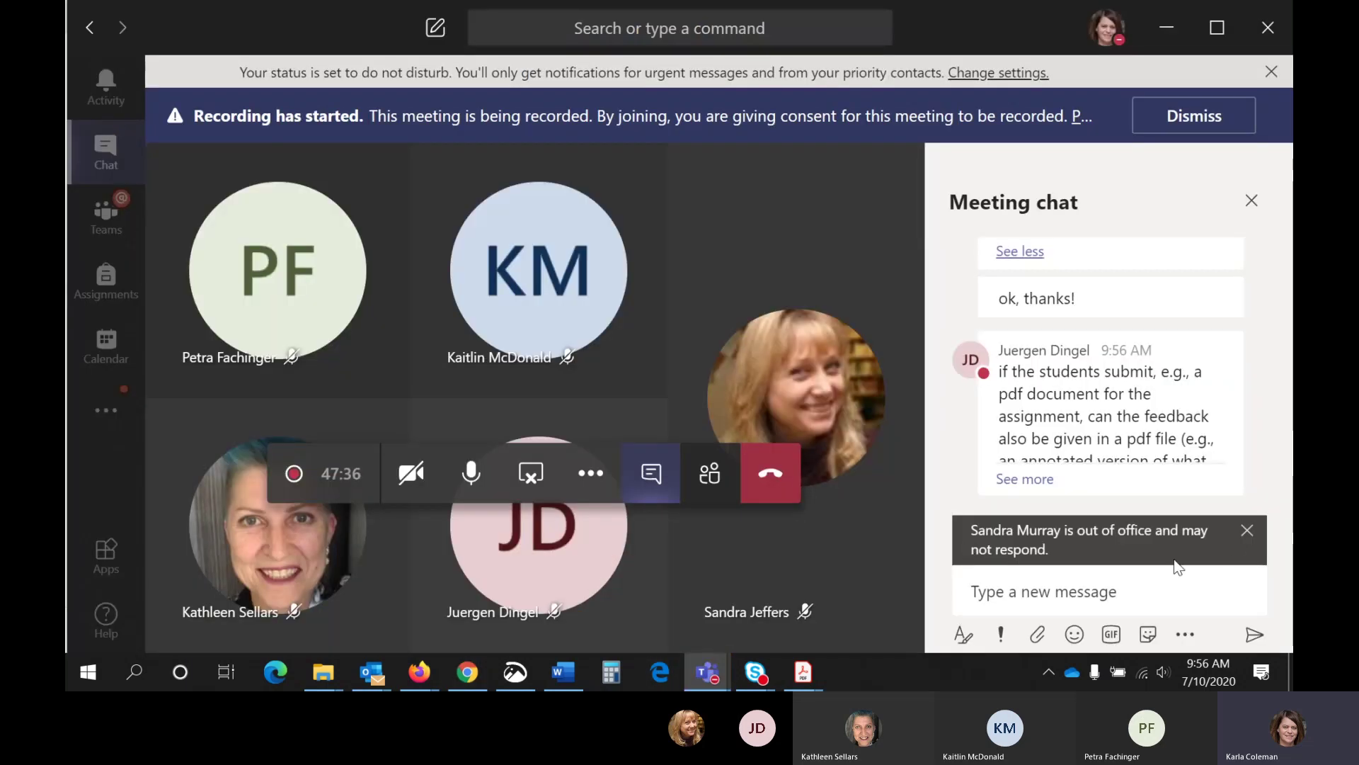
left_click(1246, 531)
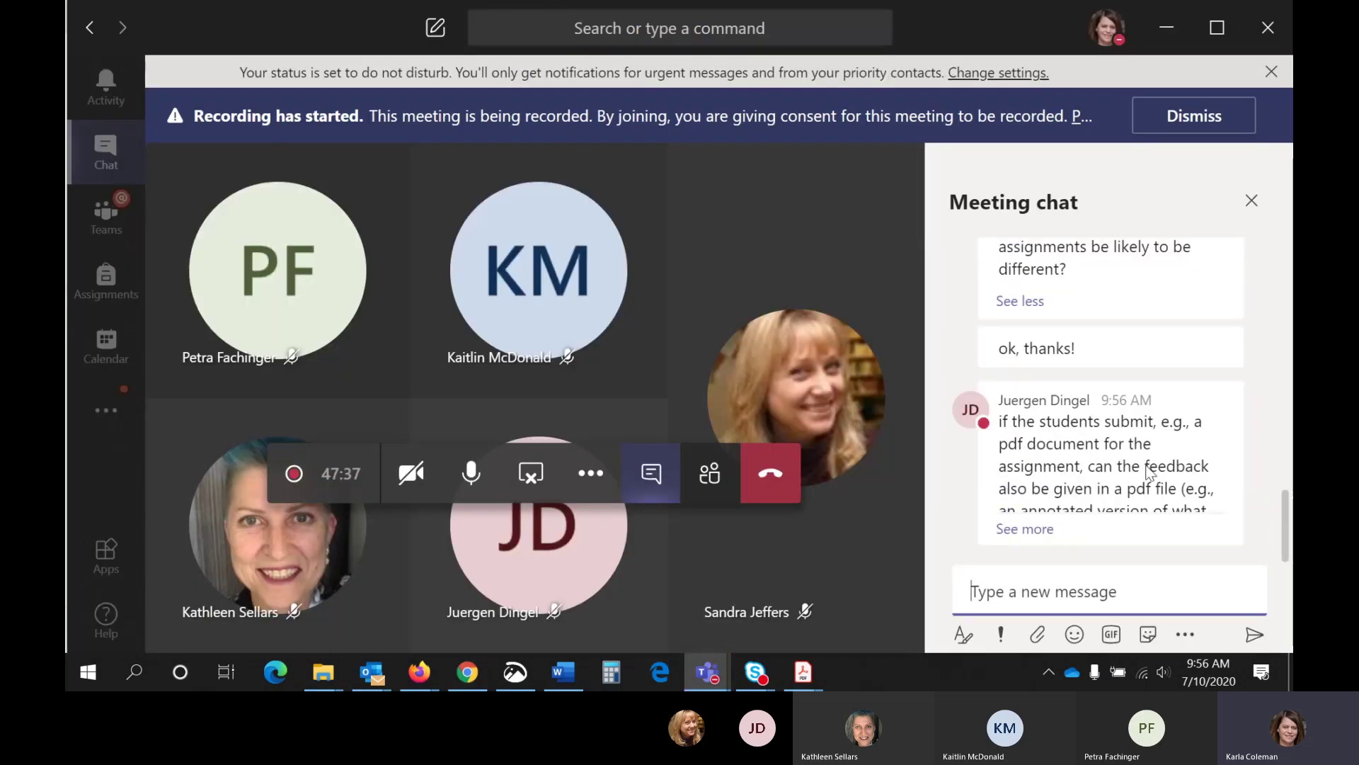
left_click(1025, 530)
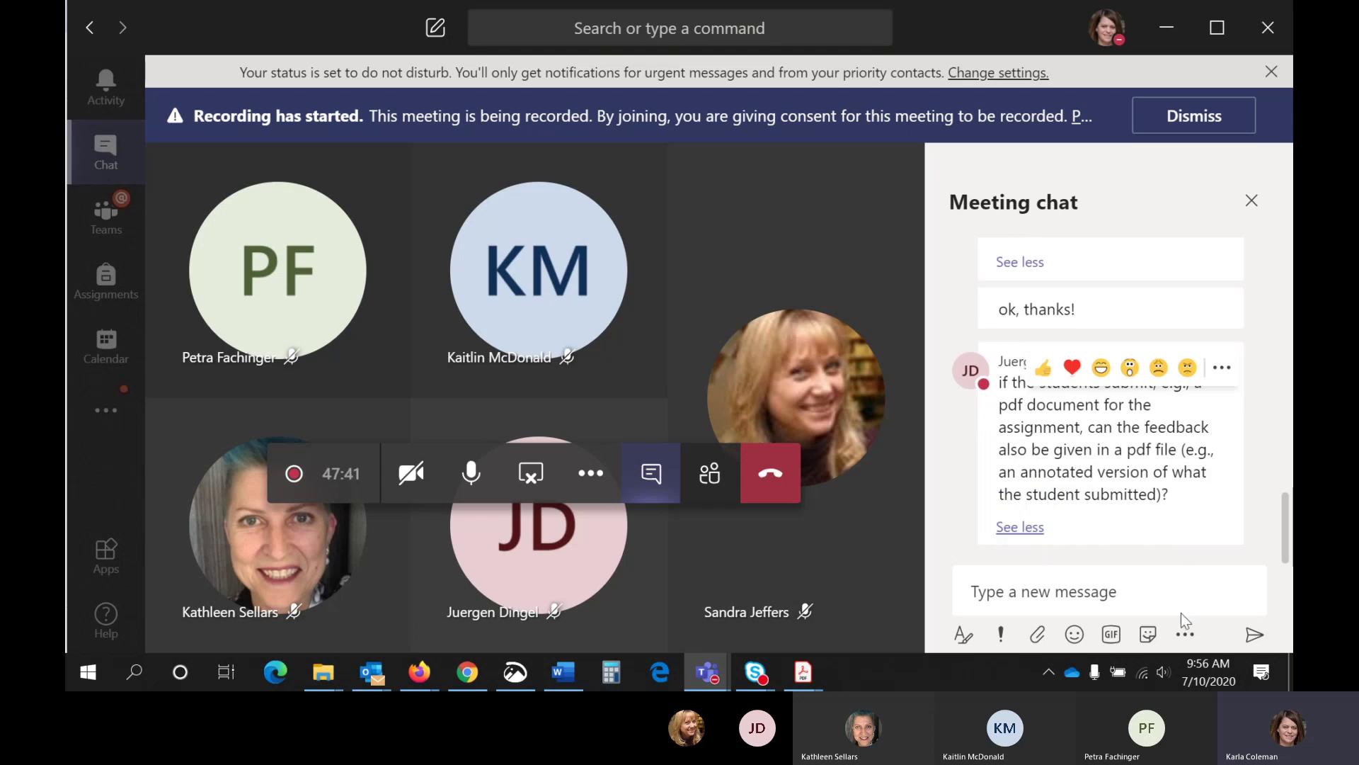
left_click(1170, 593)
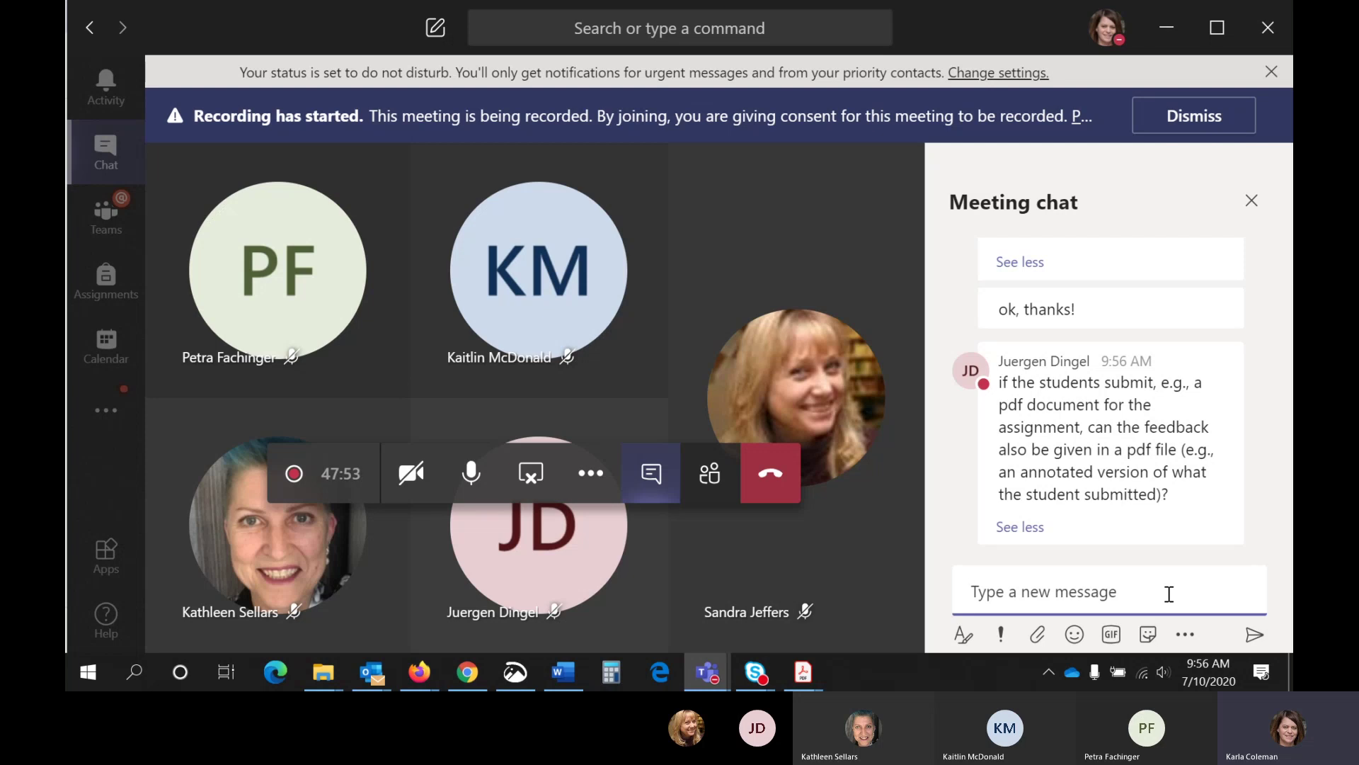
Switch back to Chrome and open the test student's submitted file from the File Submission assignment's submissions for evaluation
left_click(469, 674)
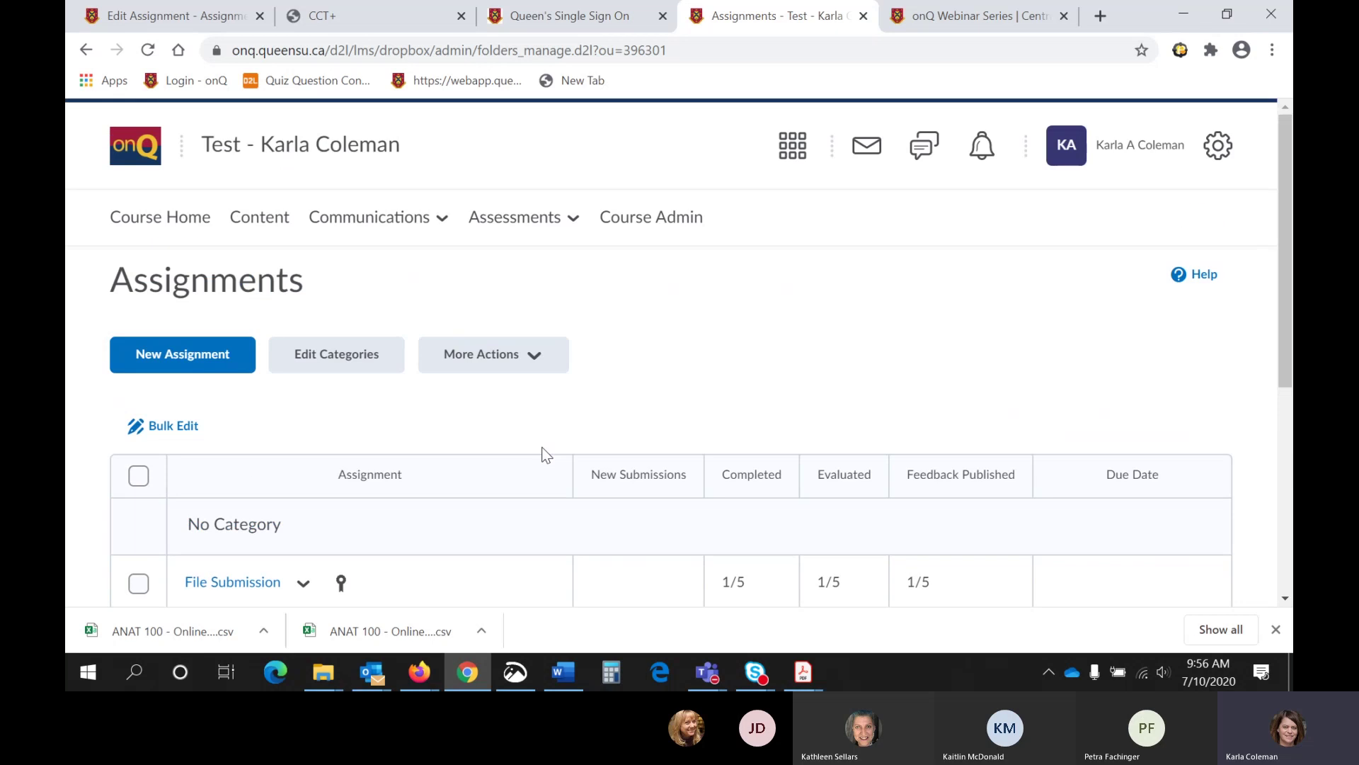
scroll(562, 453, "down", 3)
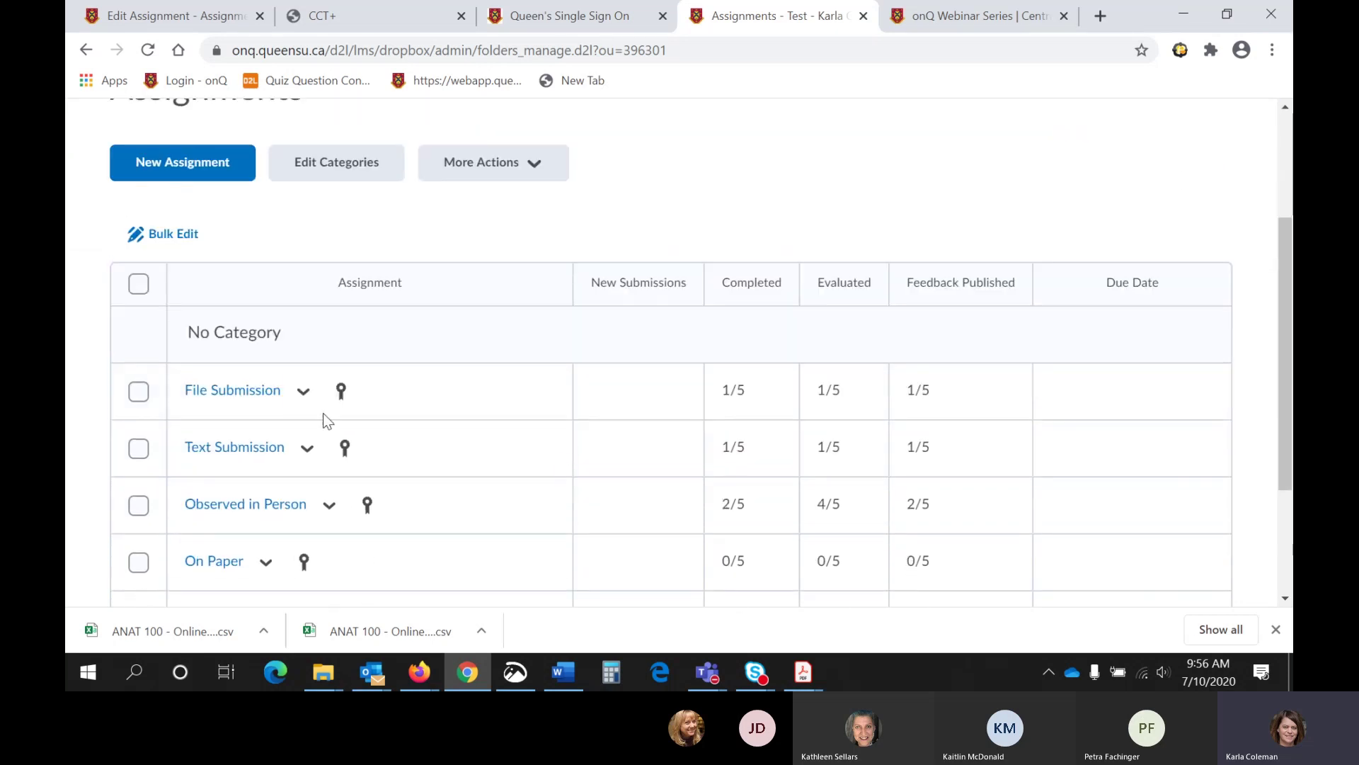
left_click(303, 391)
left_click(417, 189)
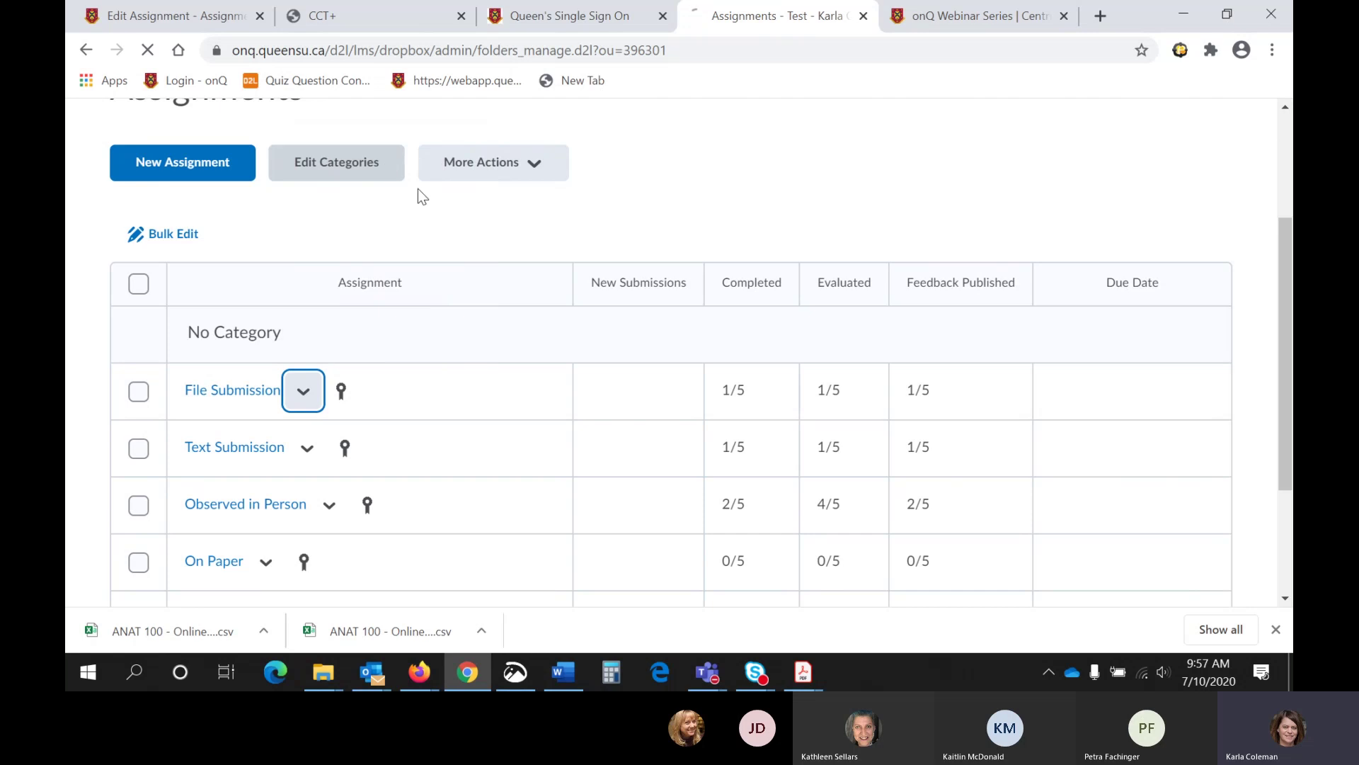
scroll(710, 433, "down", 3)
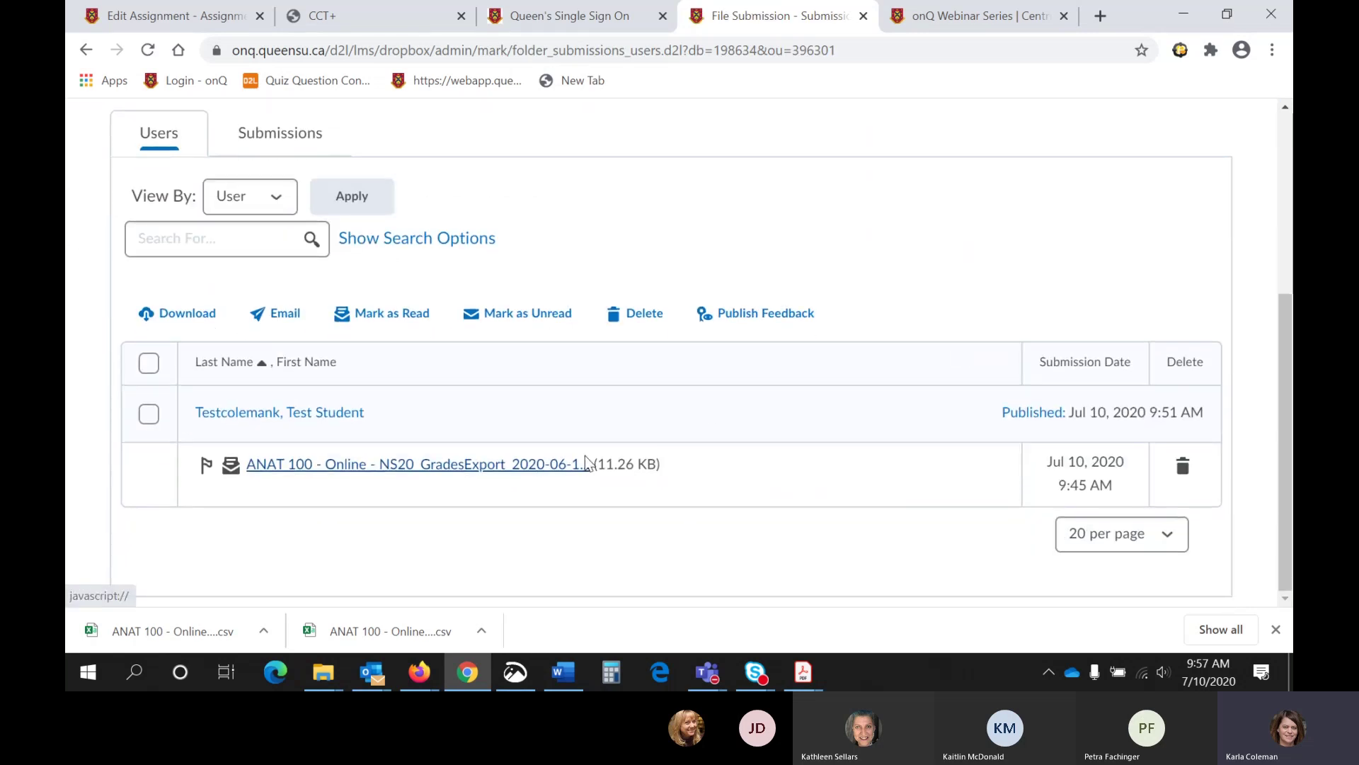
left_click(434, 470)
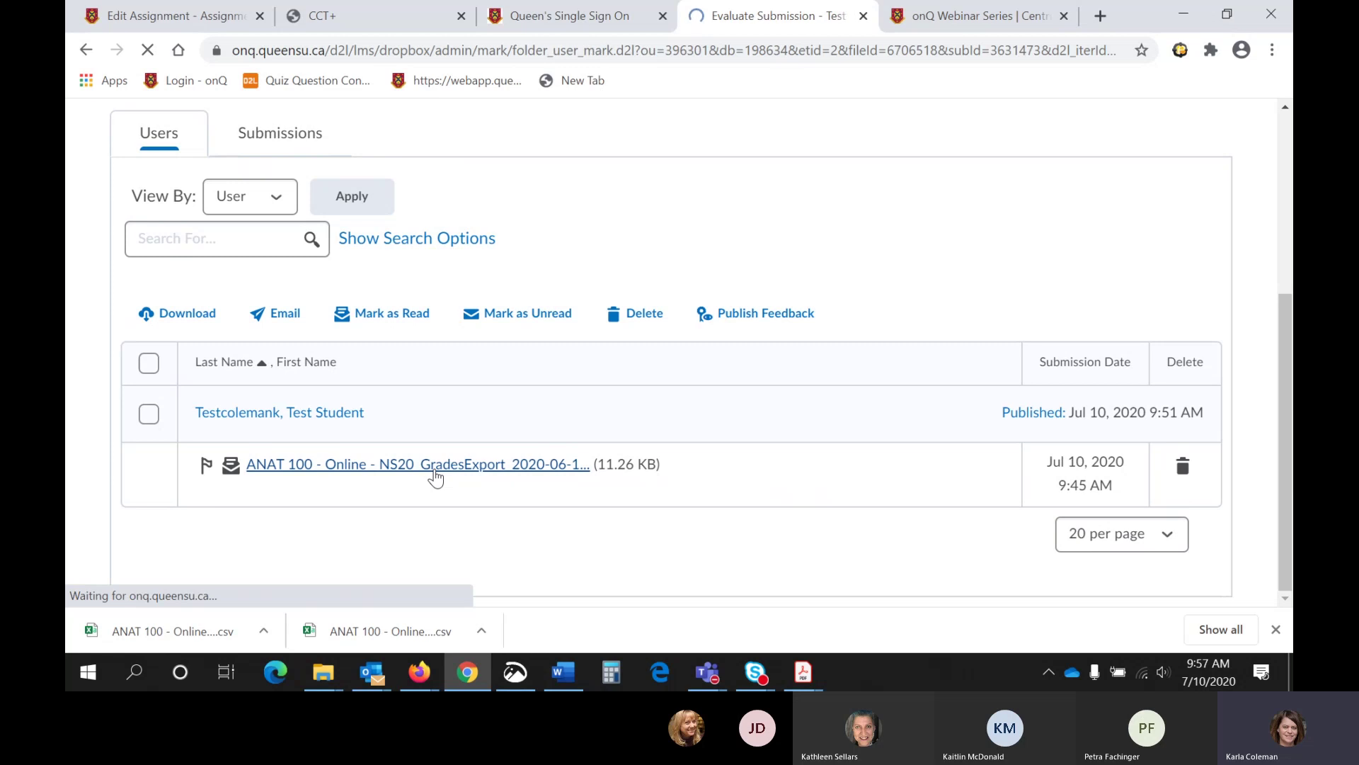
Attach "How to upload a video to youtube infographic.pdf" from the computer to the test student's feedback and update the published evaluation
scroll(1201, 348, "down", 5)
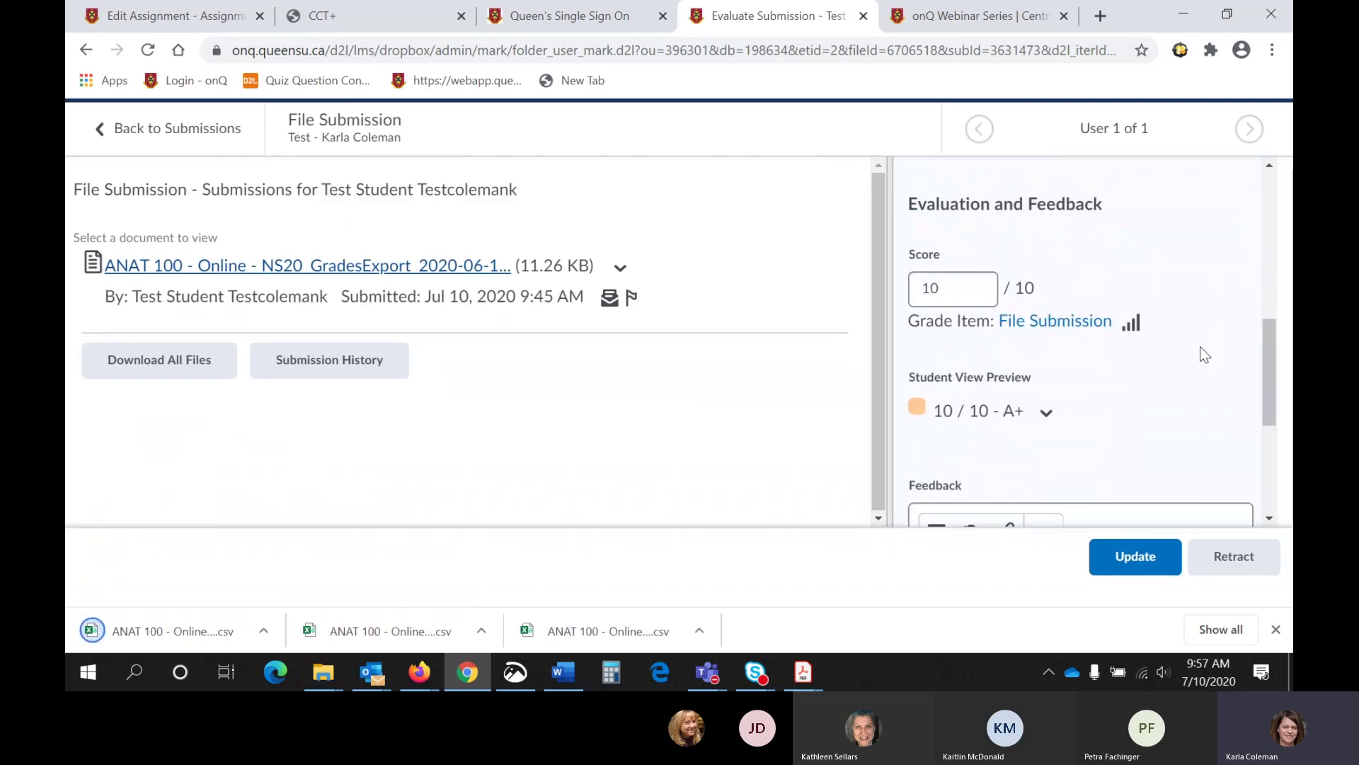
scroll(1200, 346, "down", 4)
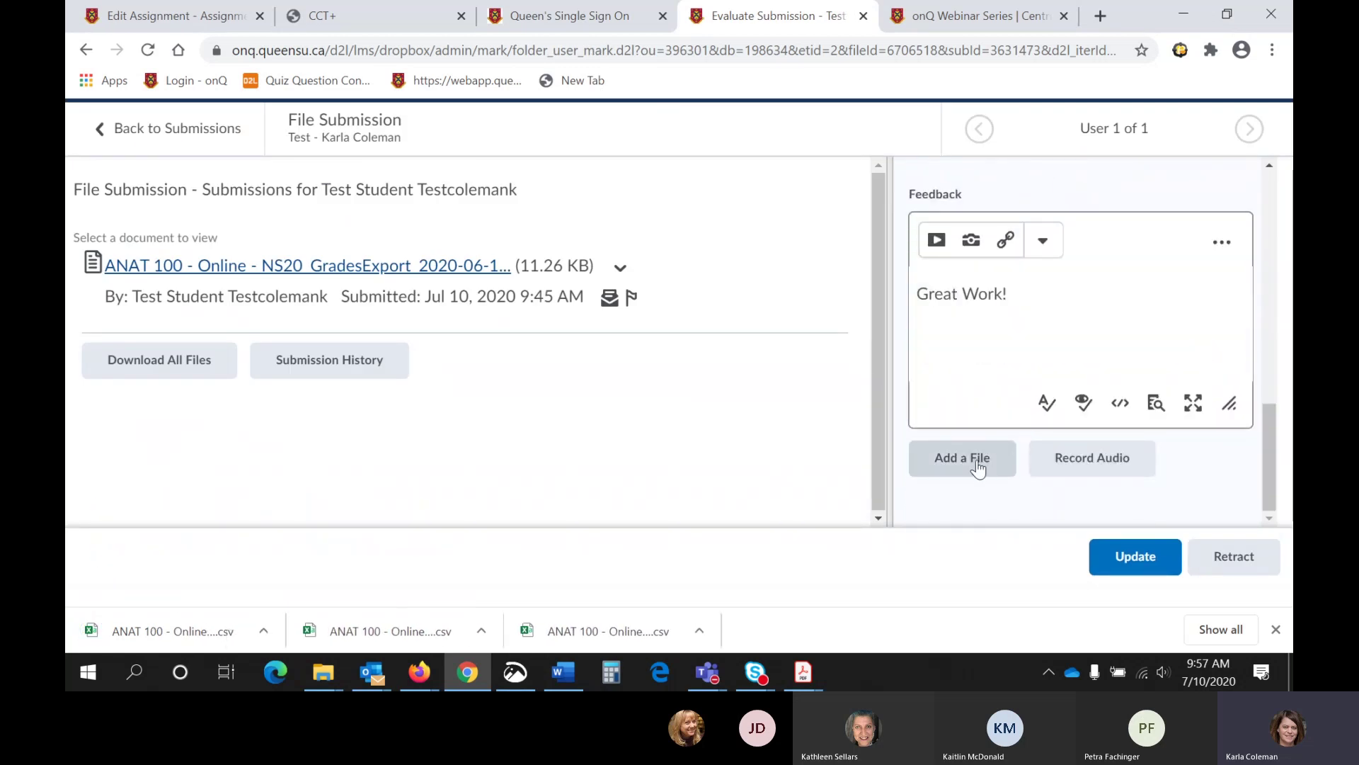
left_click(979, 466)
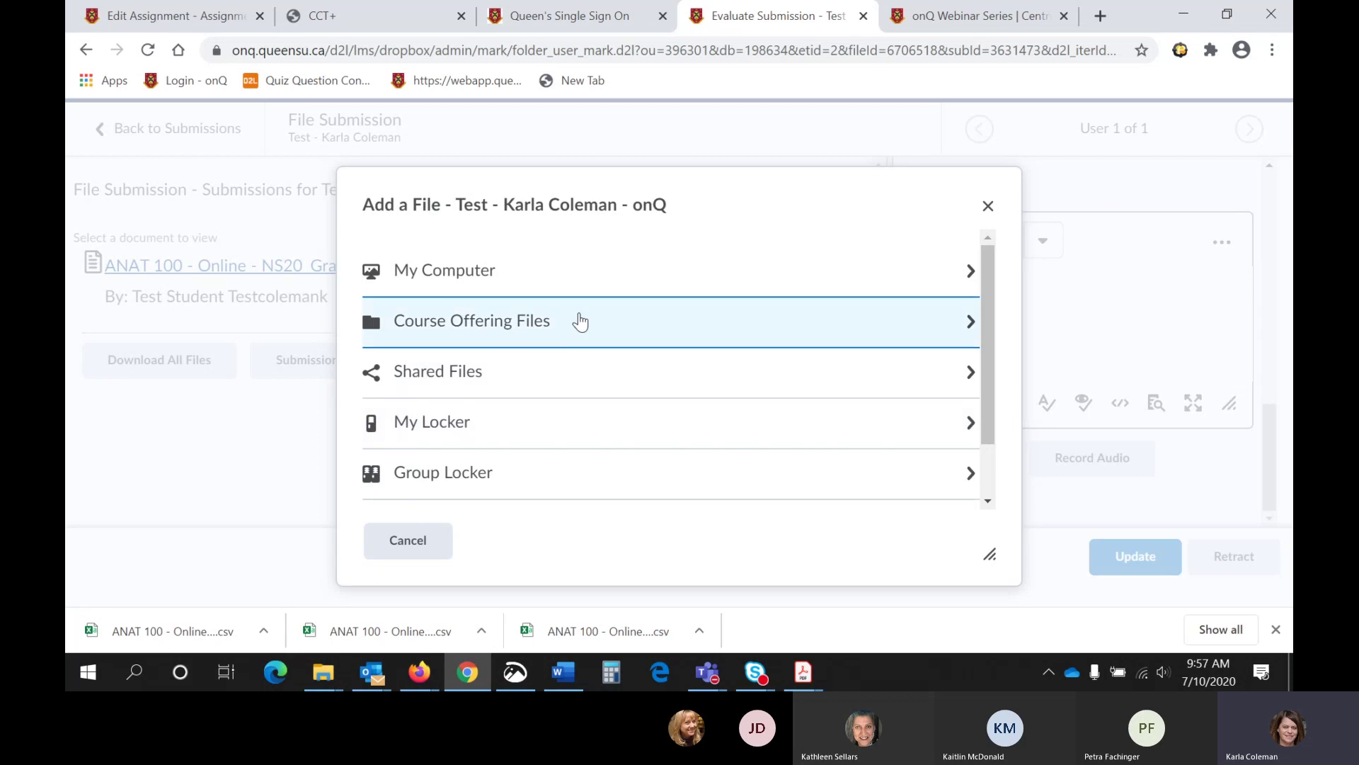
left_click(582, 280)
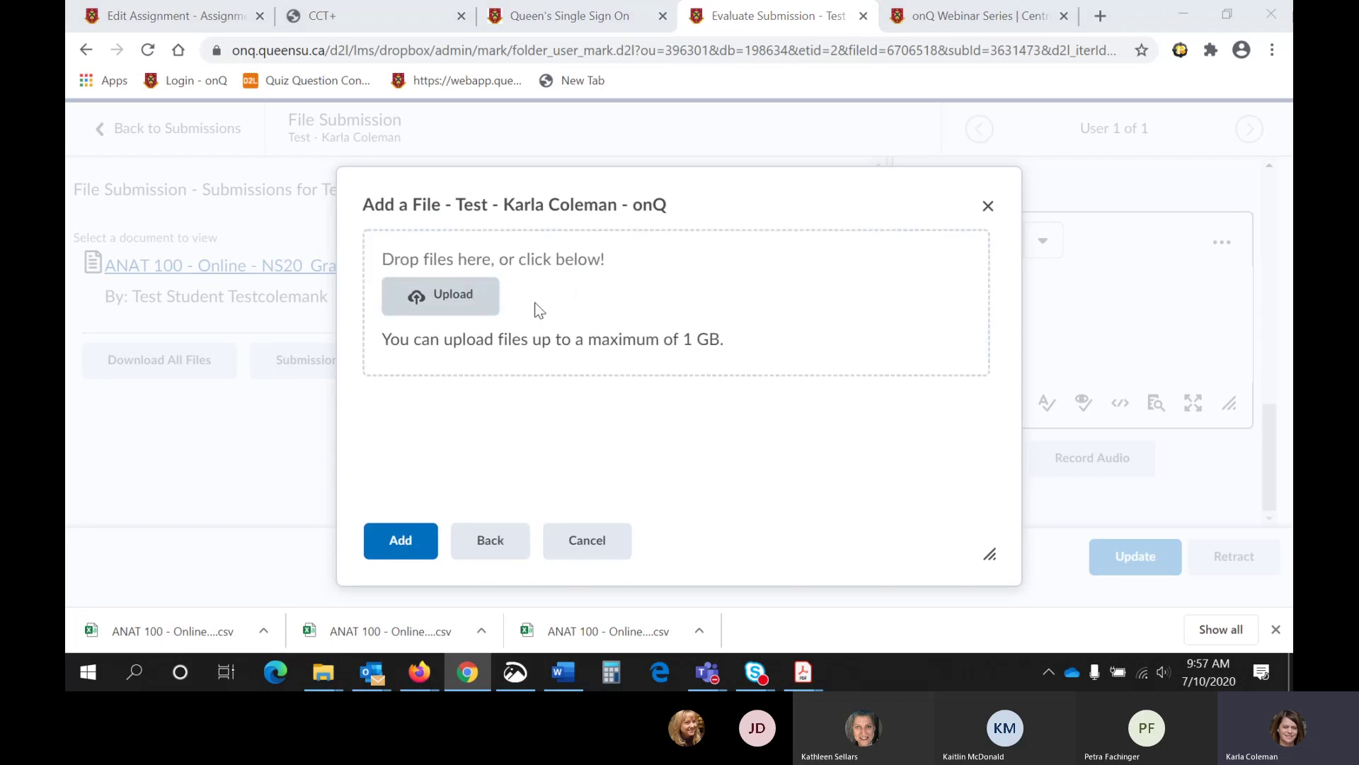
scroll(545, 311, "down", 1)
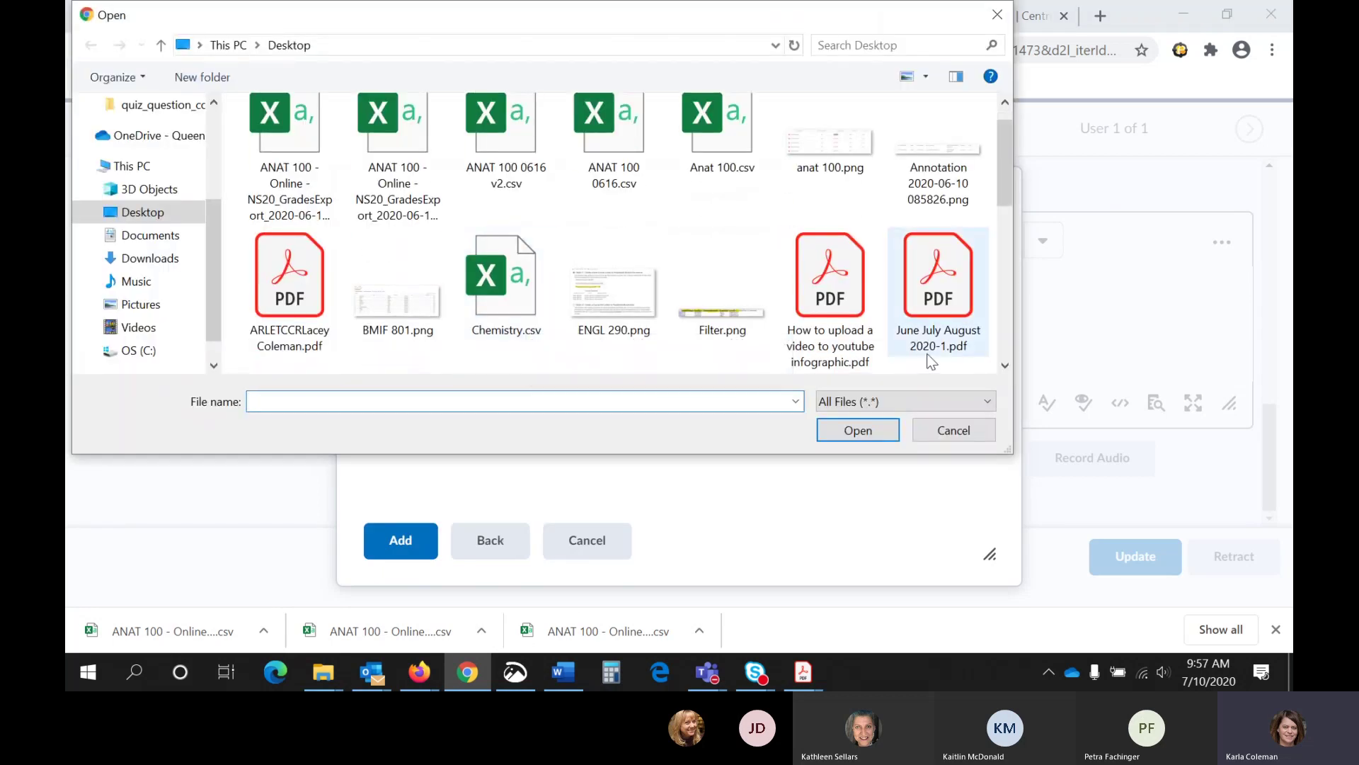
left_click(842, 309)
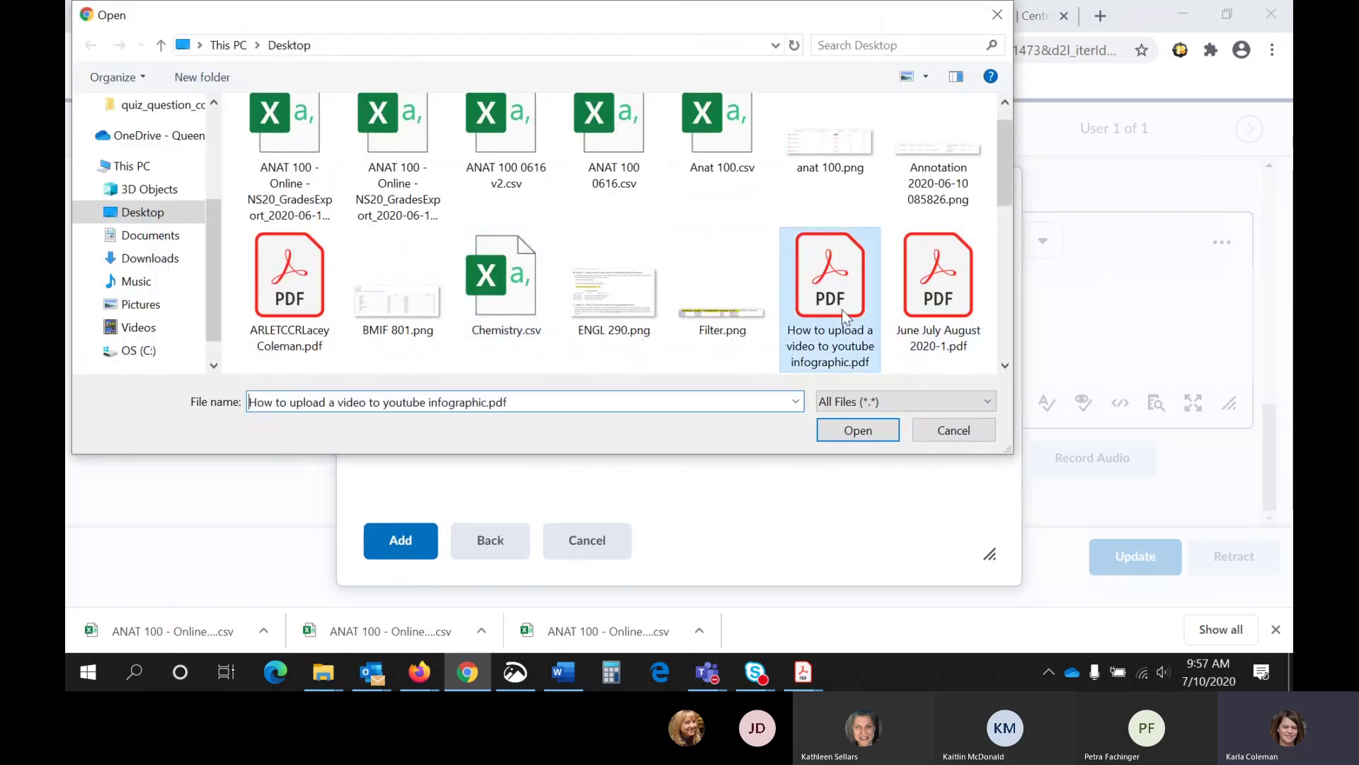
left_click(861, 437)
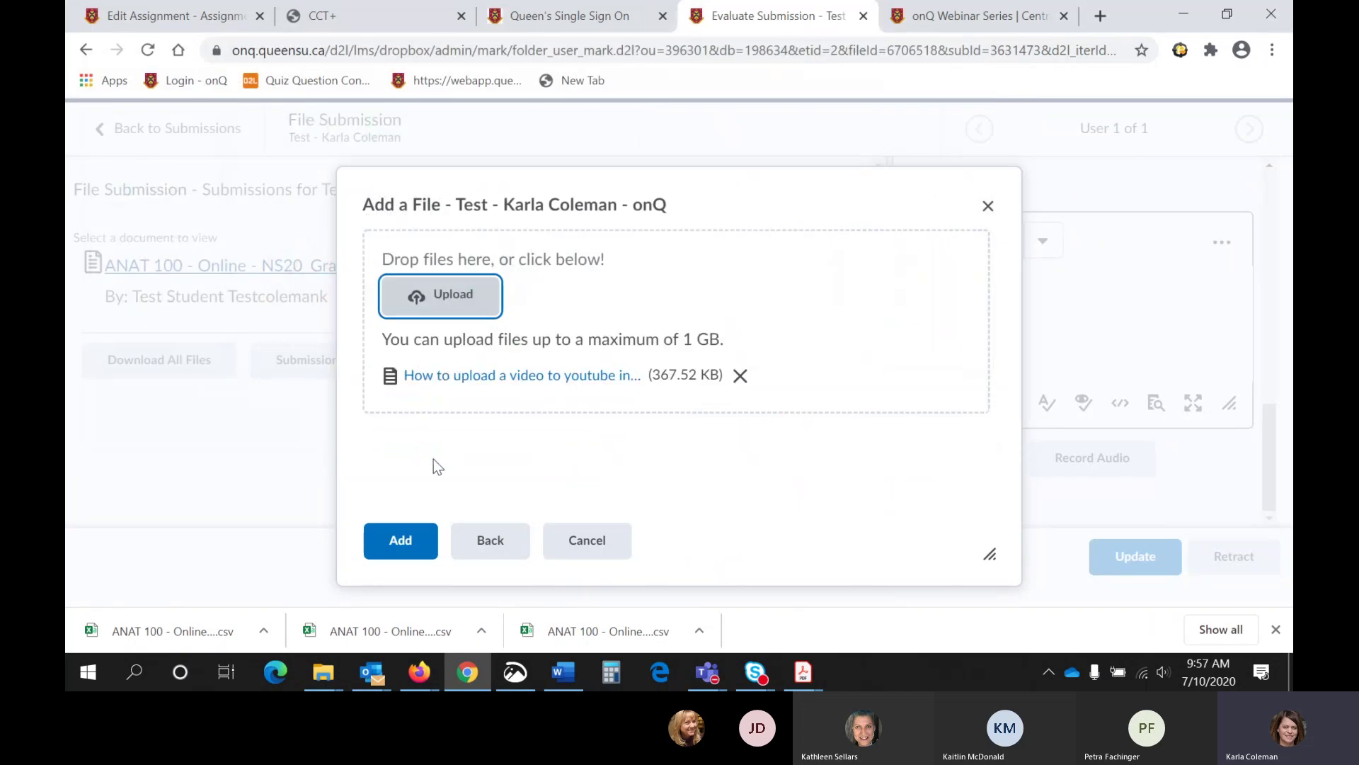
left_click(401, 539)
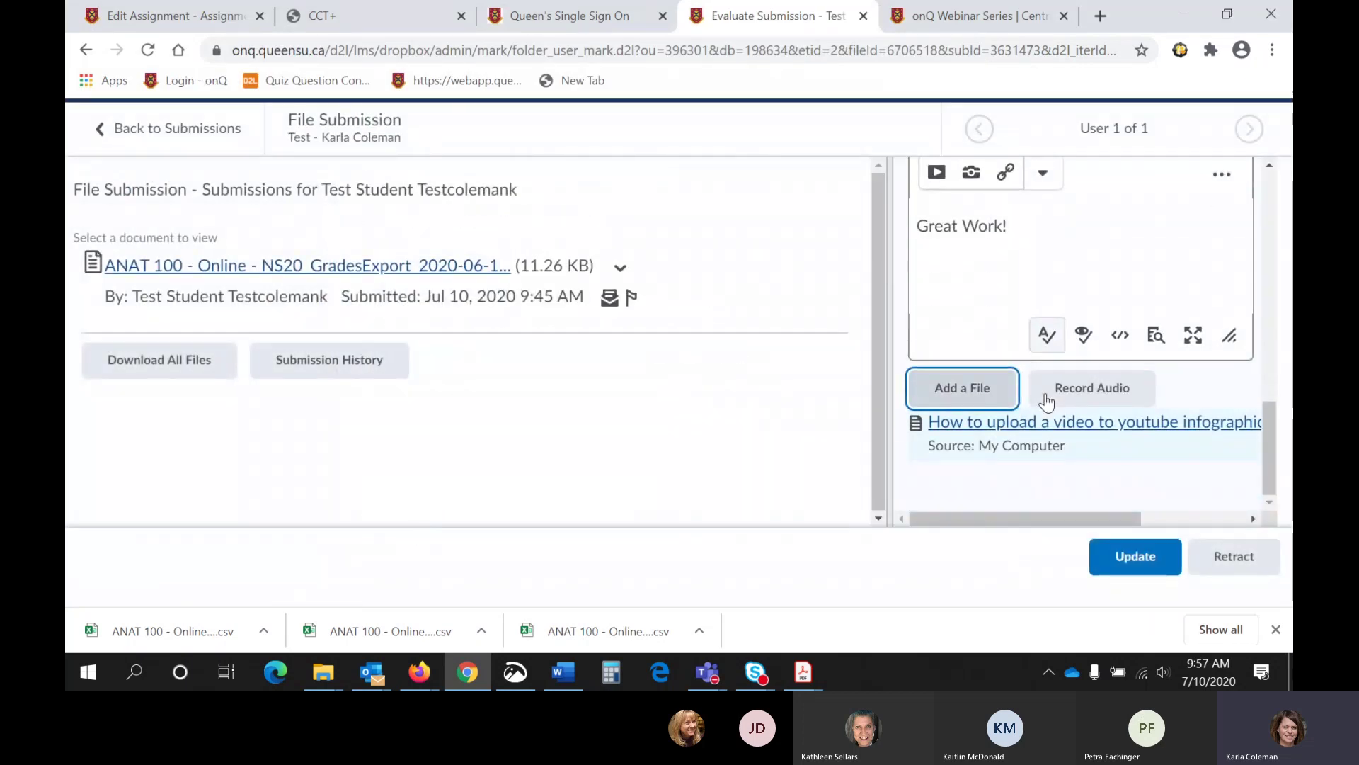
left_click(1133, 562)
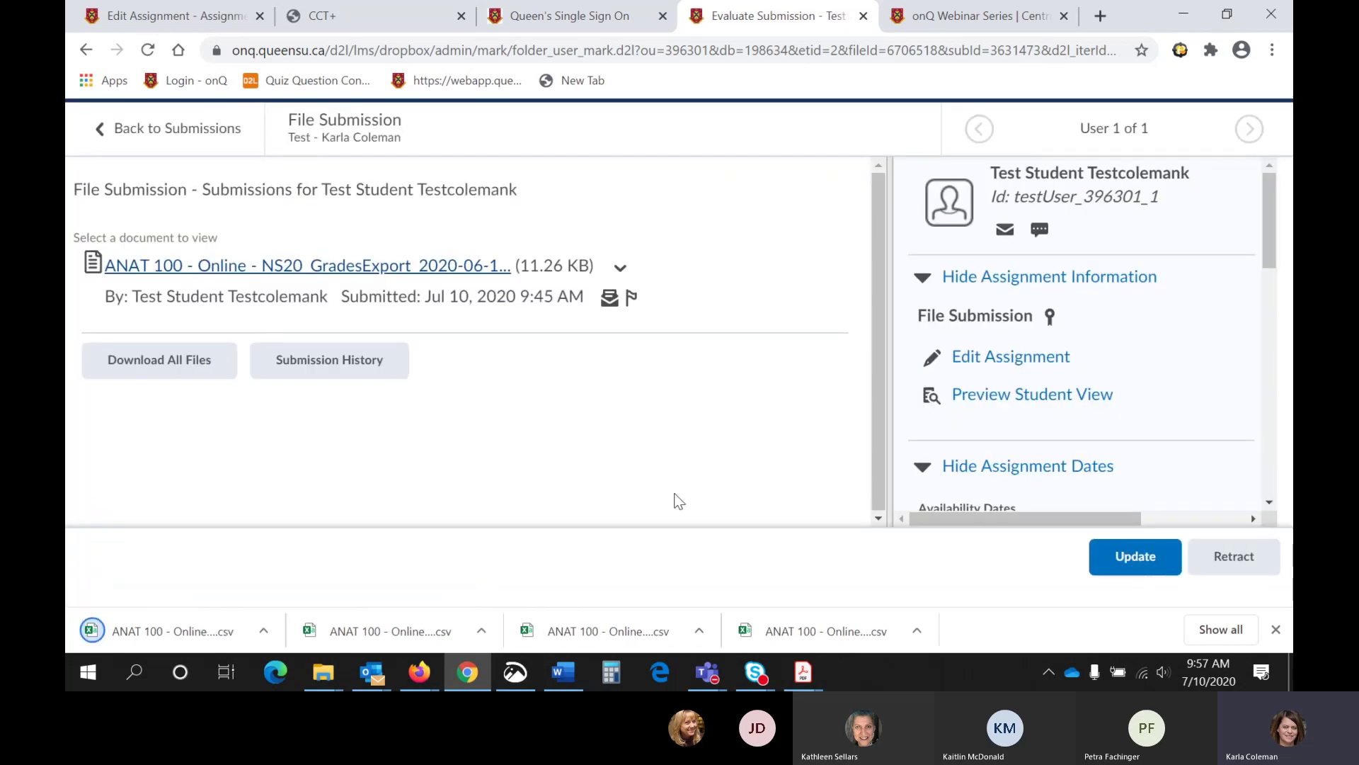
Return to the File Submission assignment's submissions list and check the publication entry for the test student's feedback
left_click(169, 132)
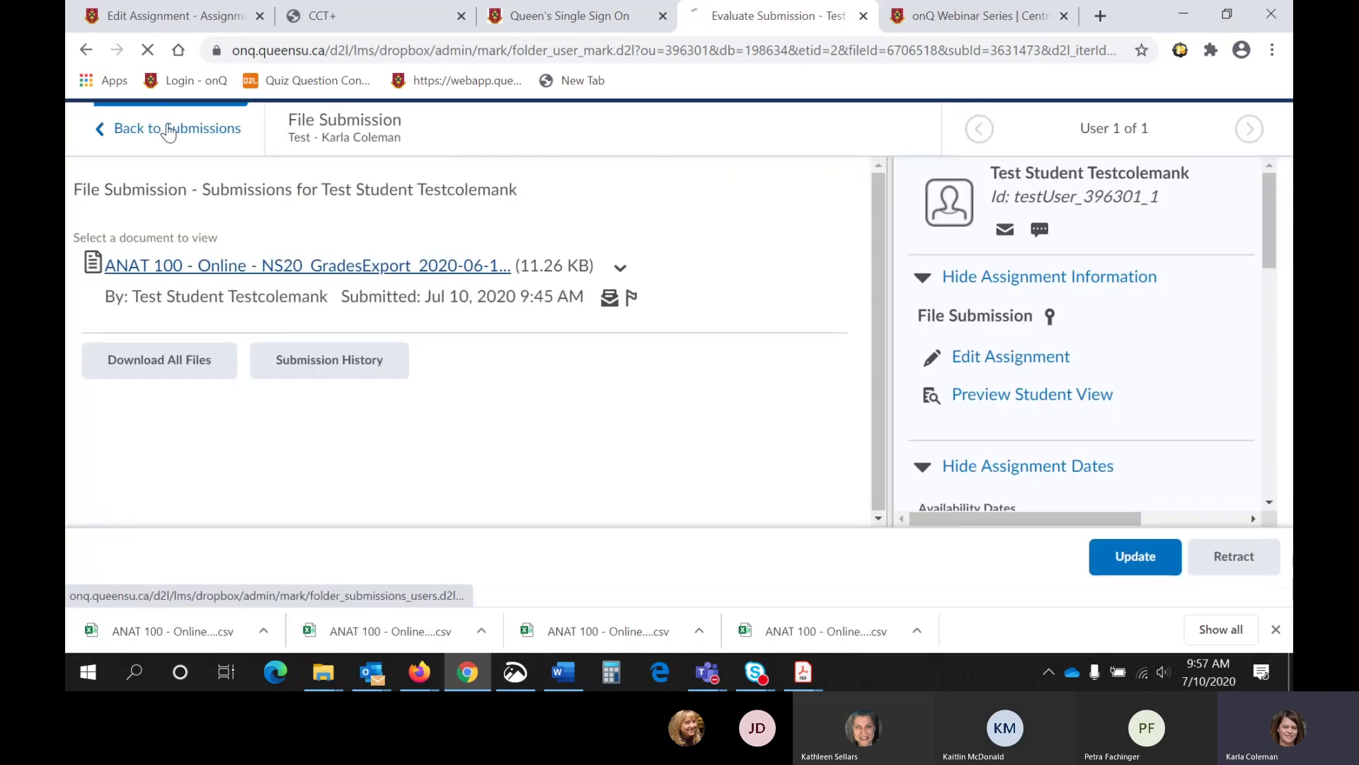
scroll(558, 362, "down", 4)
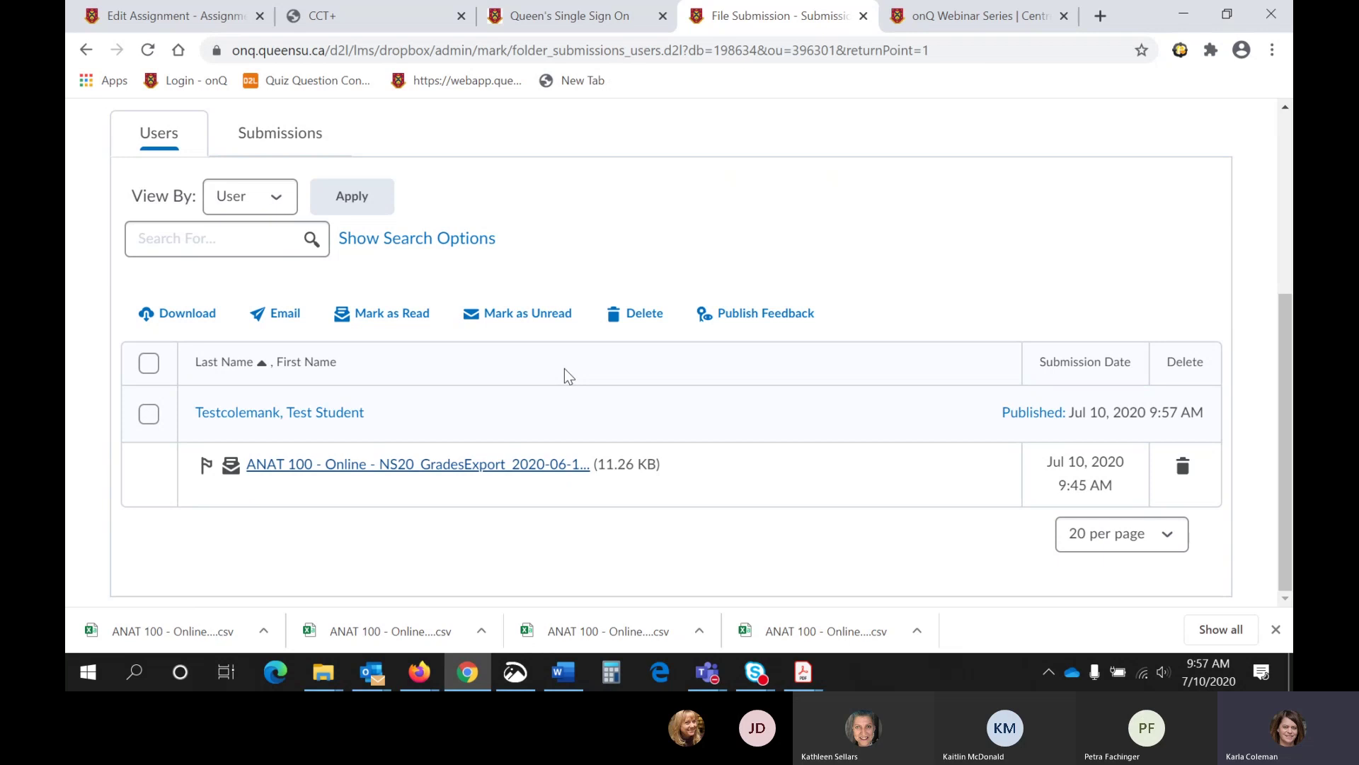
scroll(564, 368, "up", 5)
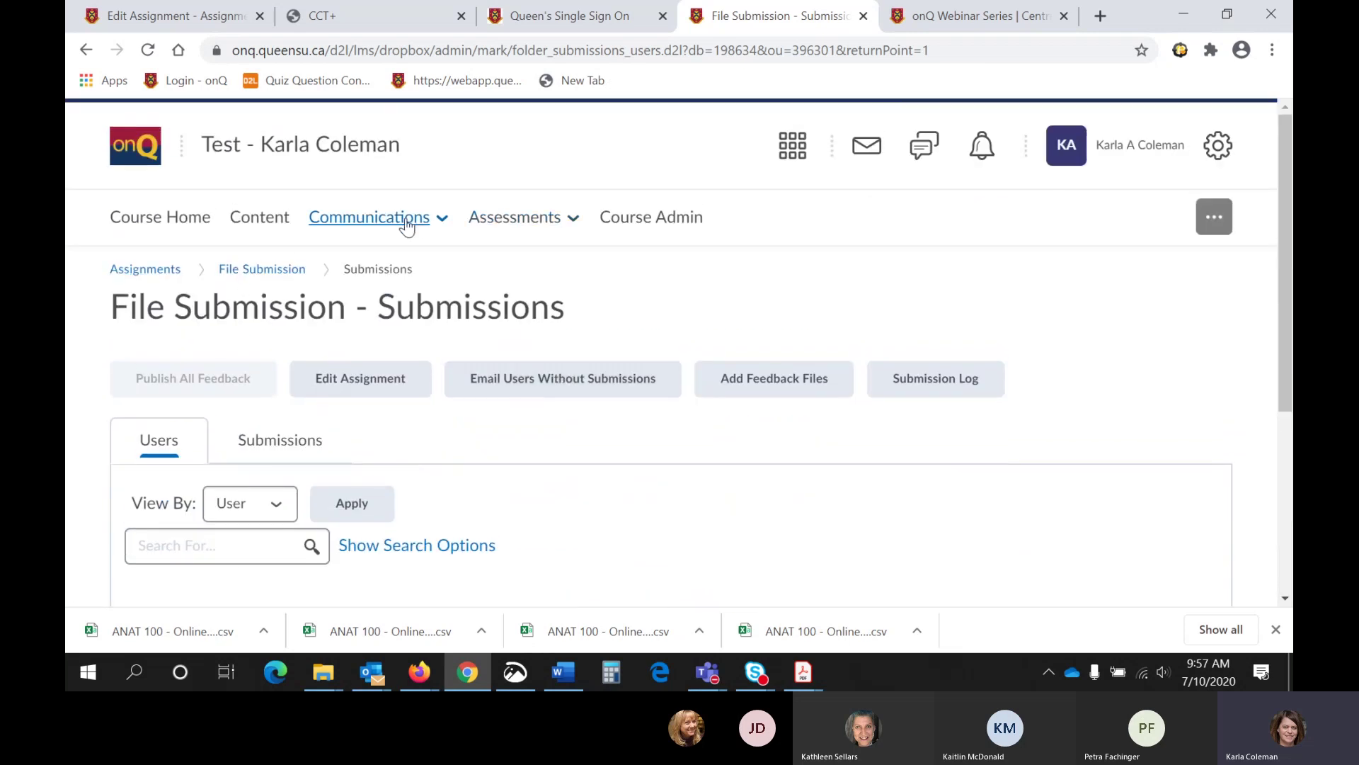
Open the course classlist and impersonate the test student, confirming the switch
left_click(368, 217)
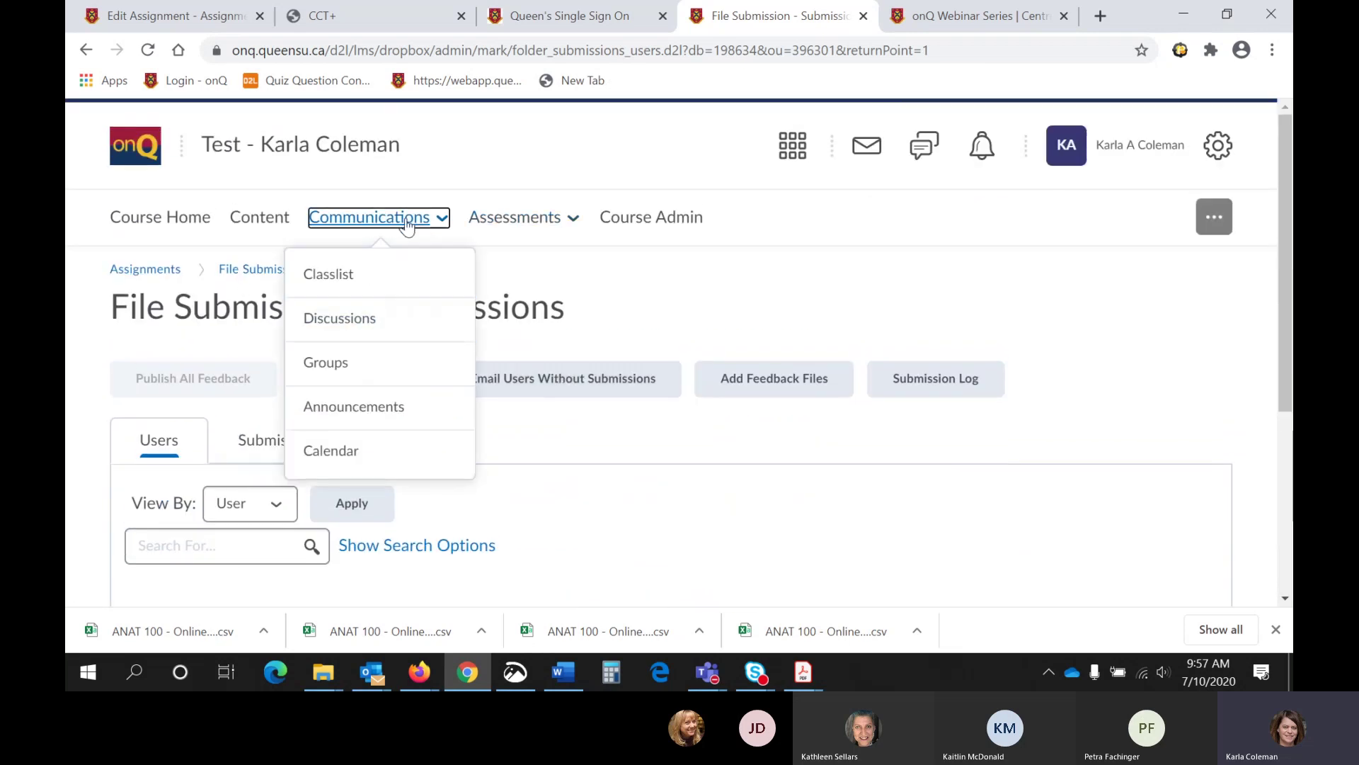
left_click(408, 274)
scroll(403, 270, "down", 10)
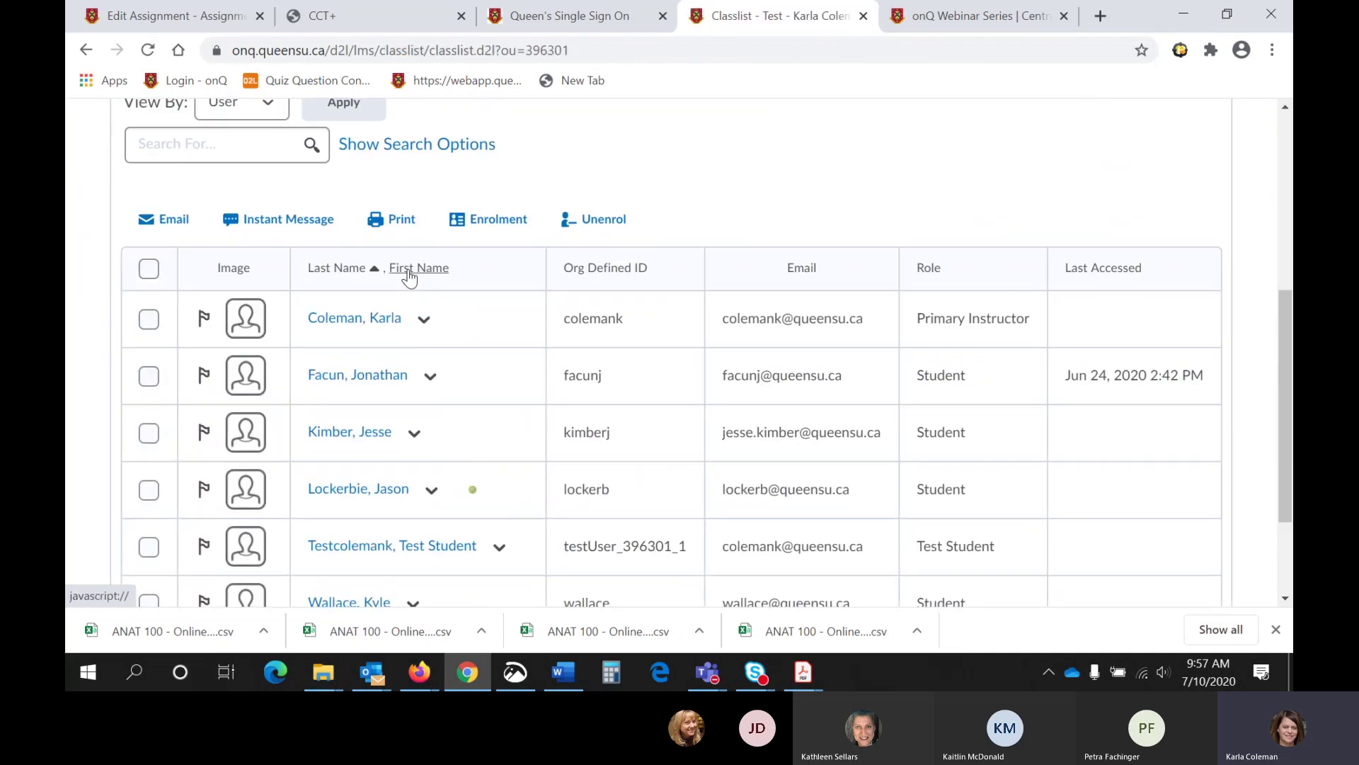
left_click(495, 397)
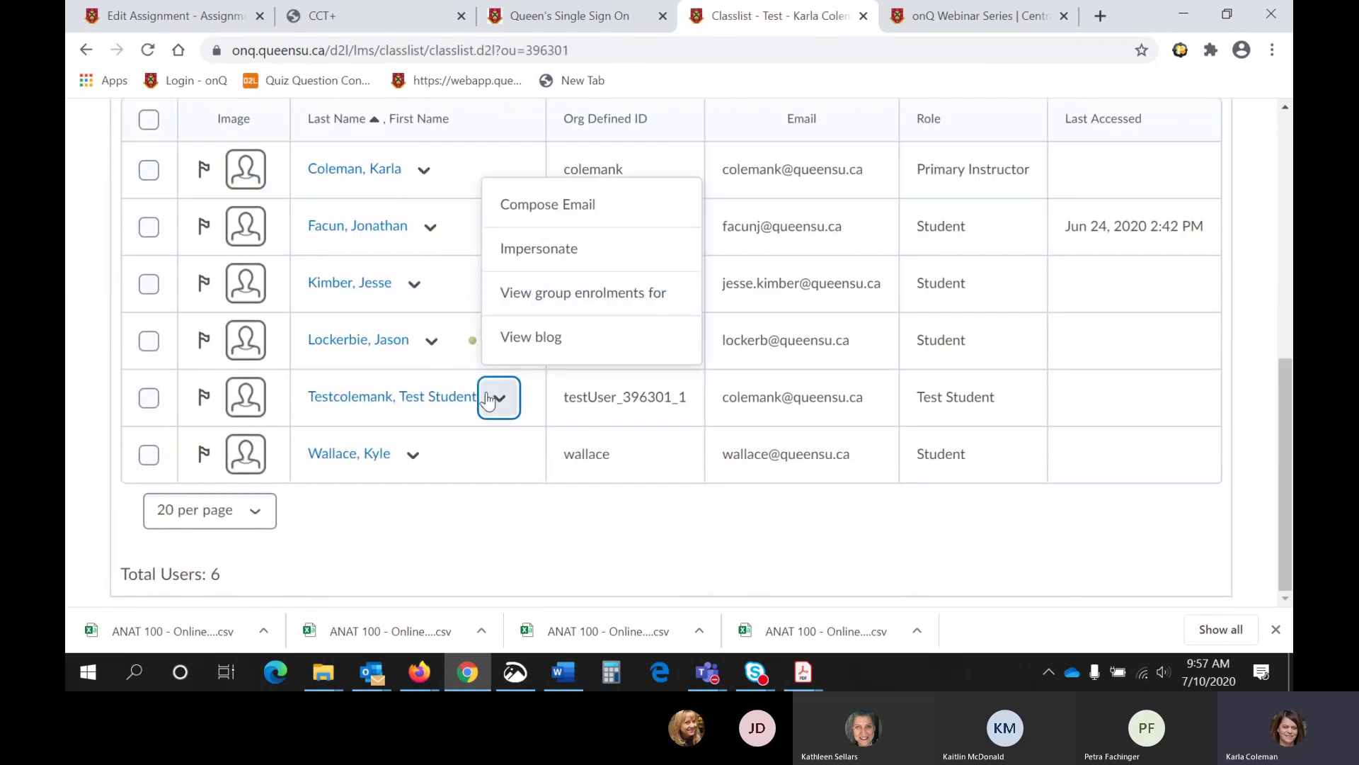
left_click(510, 256)
left_click(495, 364)
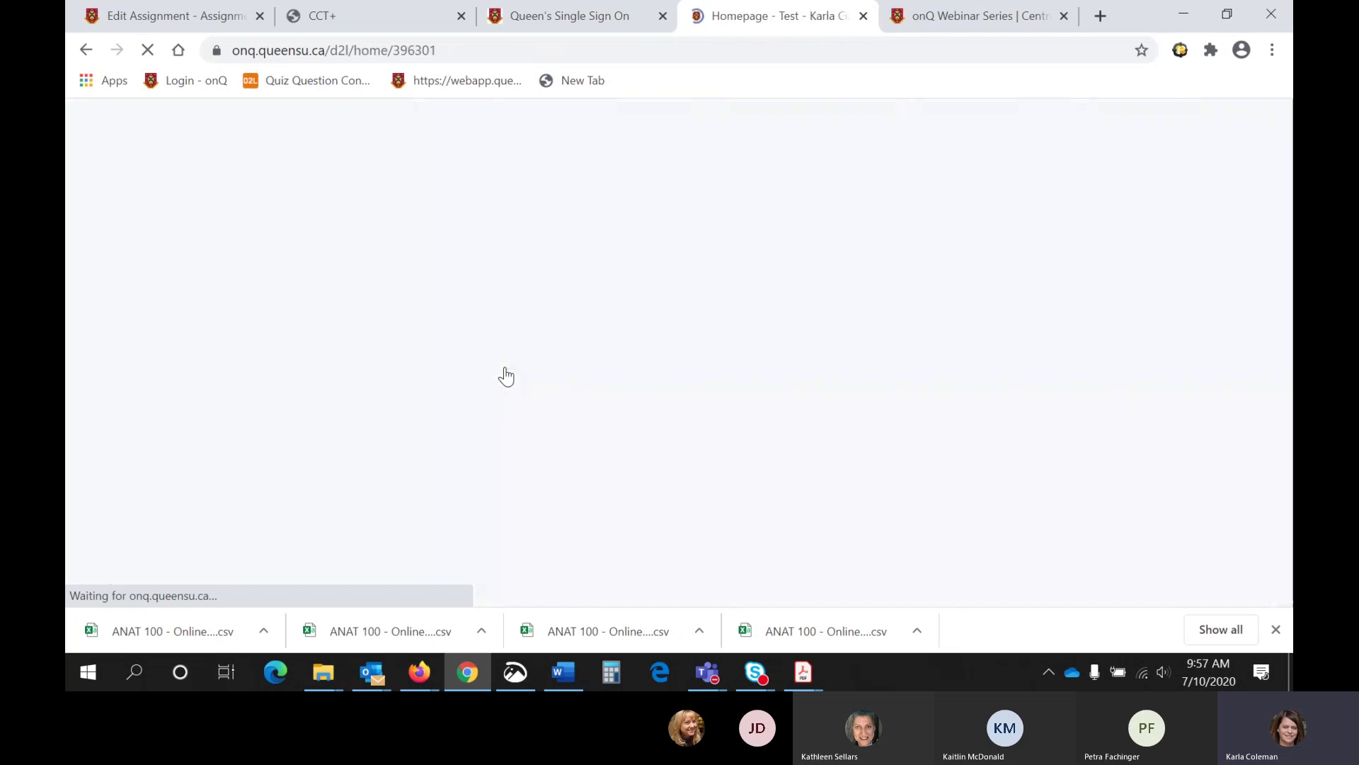
Open the assignments list as the test student and view the submission history of the File Submission assignment
scroll(507, 376, "down", 5)
scroll(507, 375, "up", 5)
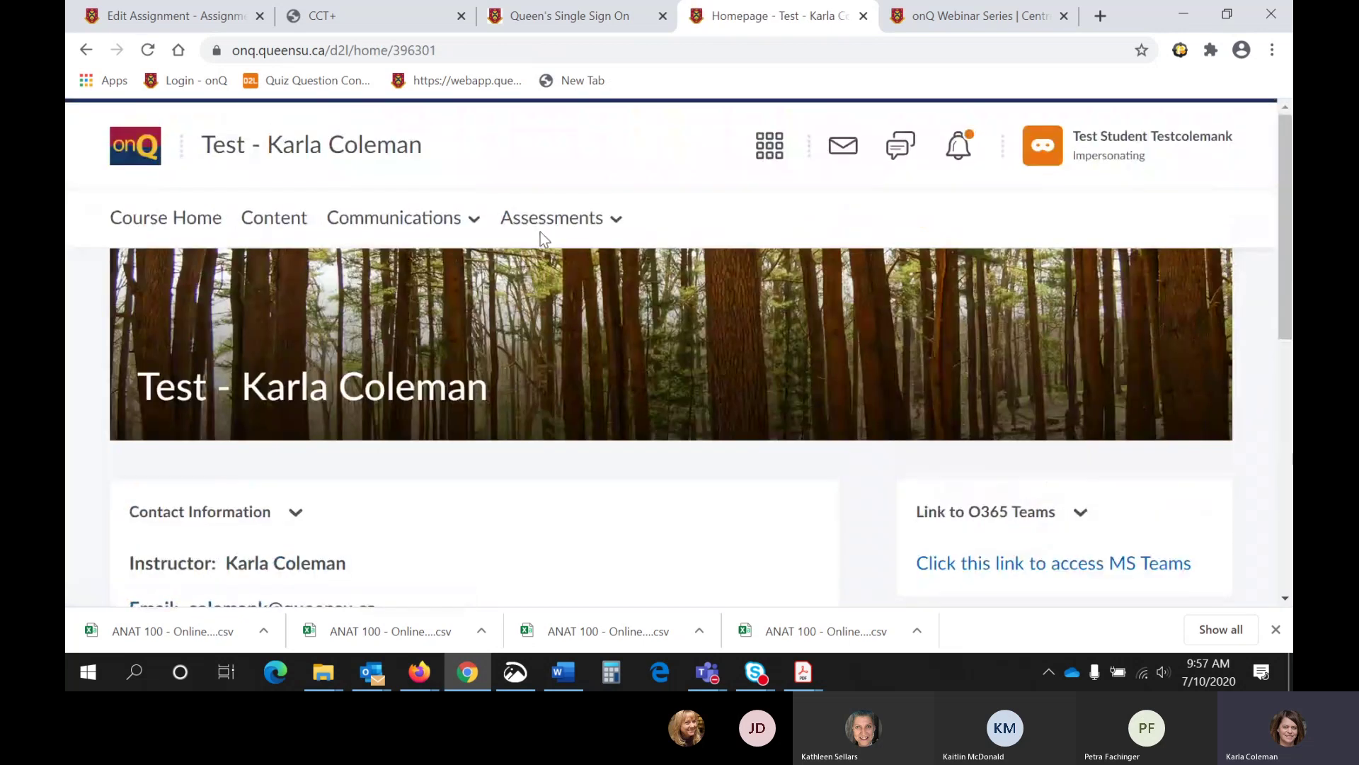
left_click_drag(540, 228, 540, 234)
left_click(535, 277)
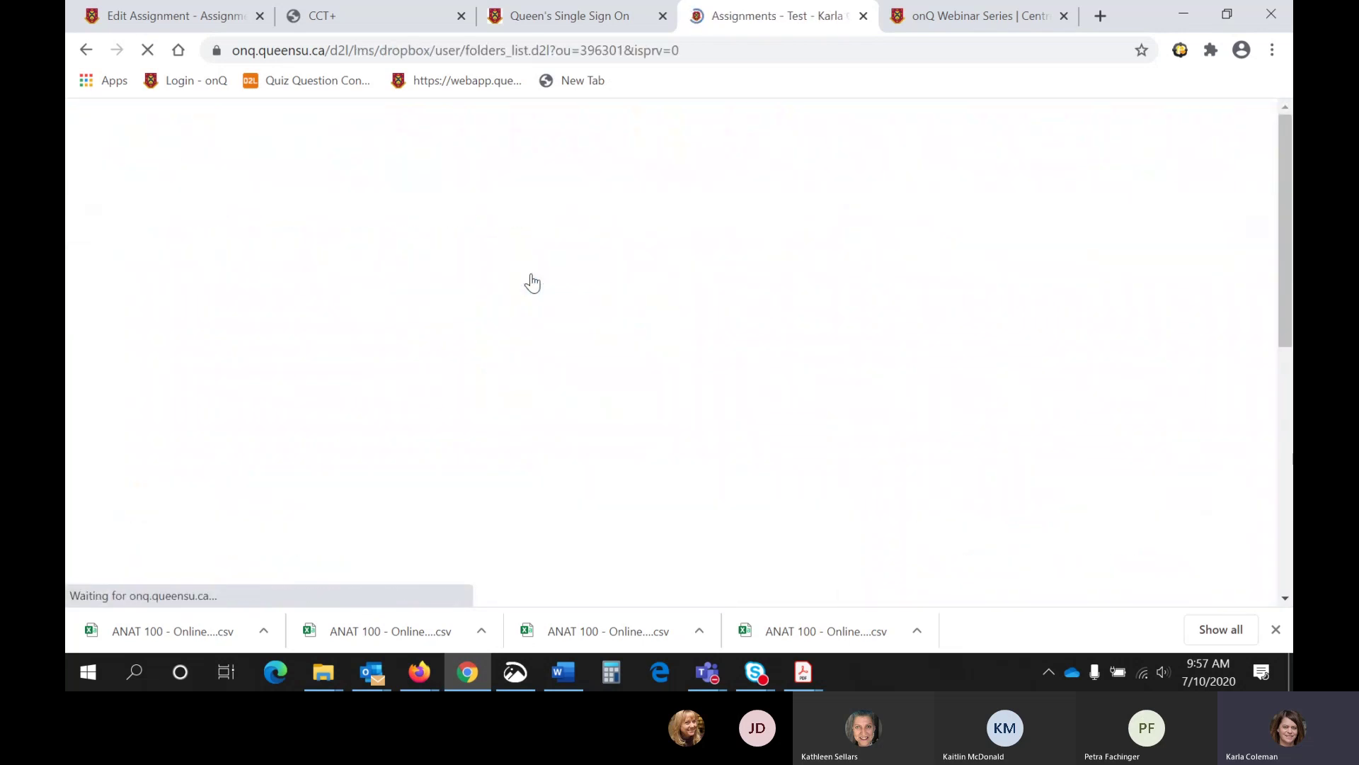
scroll(533, 283, "down", 5)
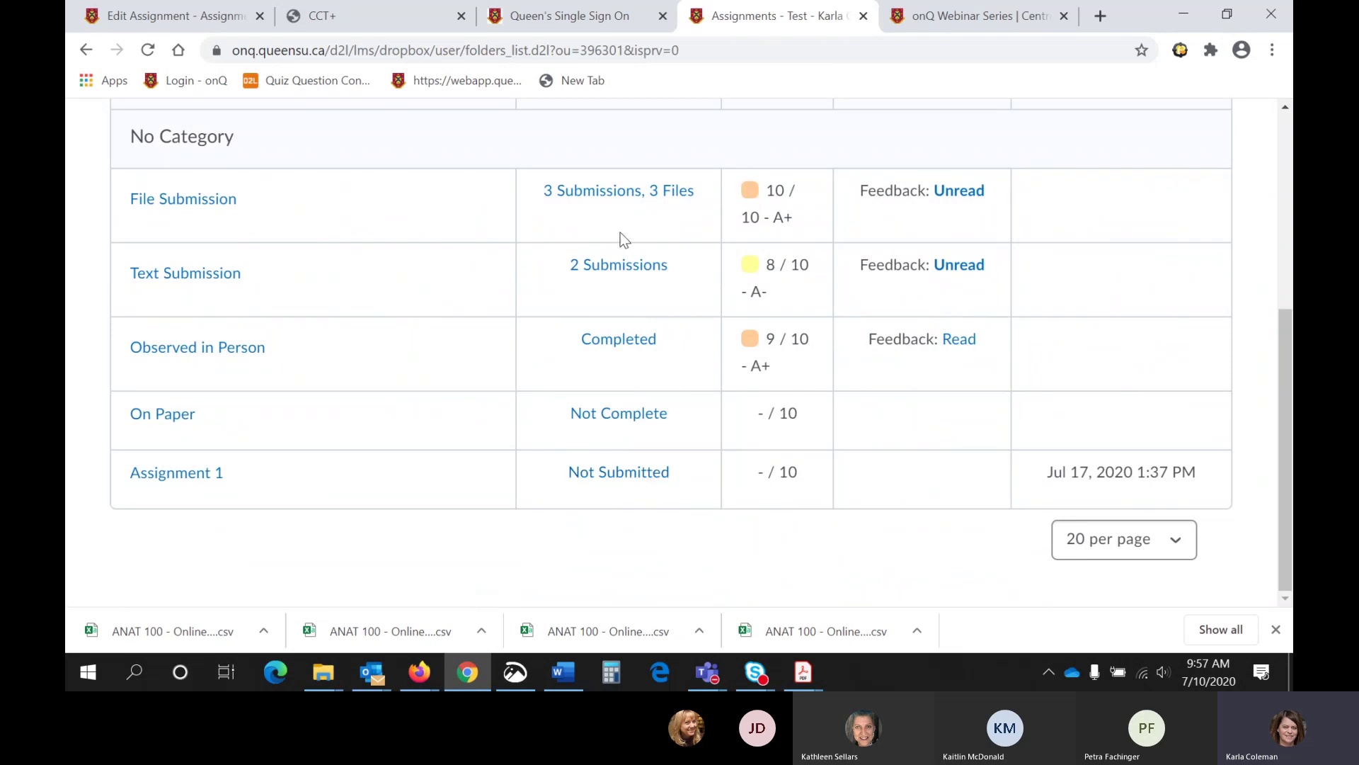
left_click(609, 197)
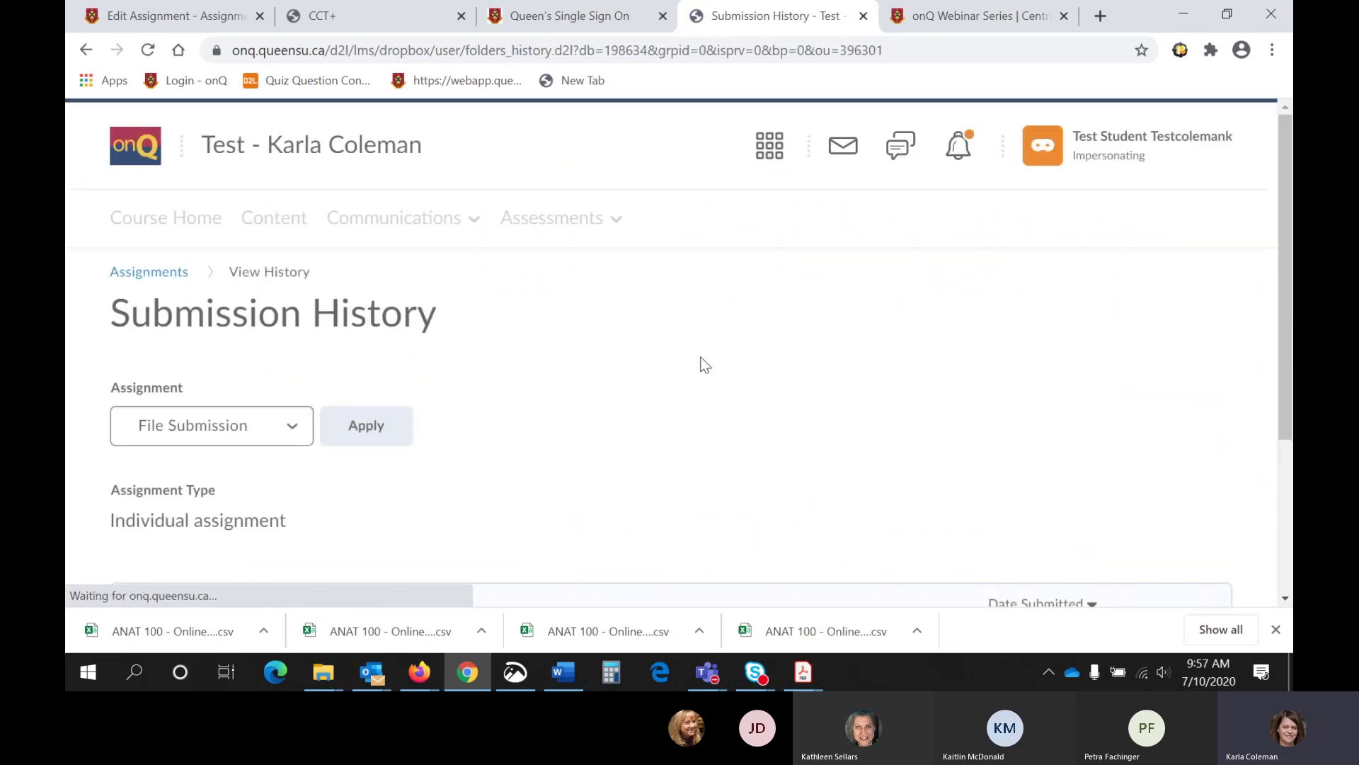
Review the entries in the File Submission history and open the only submitted file that is not deleted
scroll(708, 354, "down", 3)
scroll(659, 460, "up", 1)
scroll(635, 475, "down", 1)
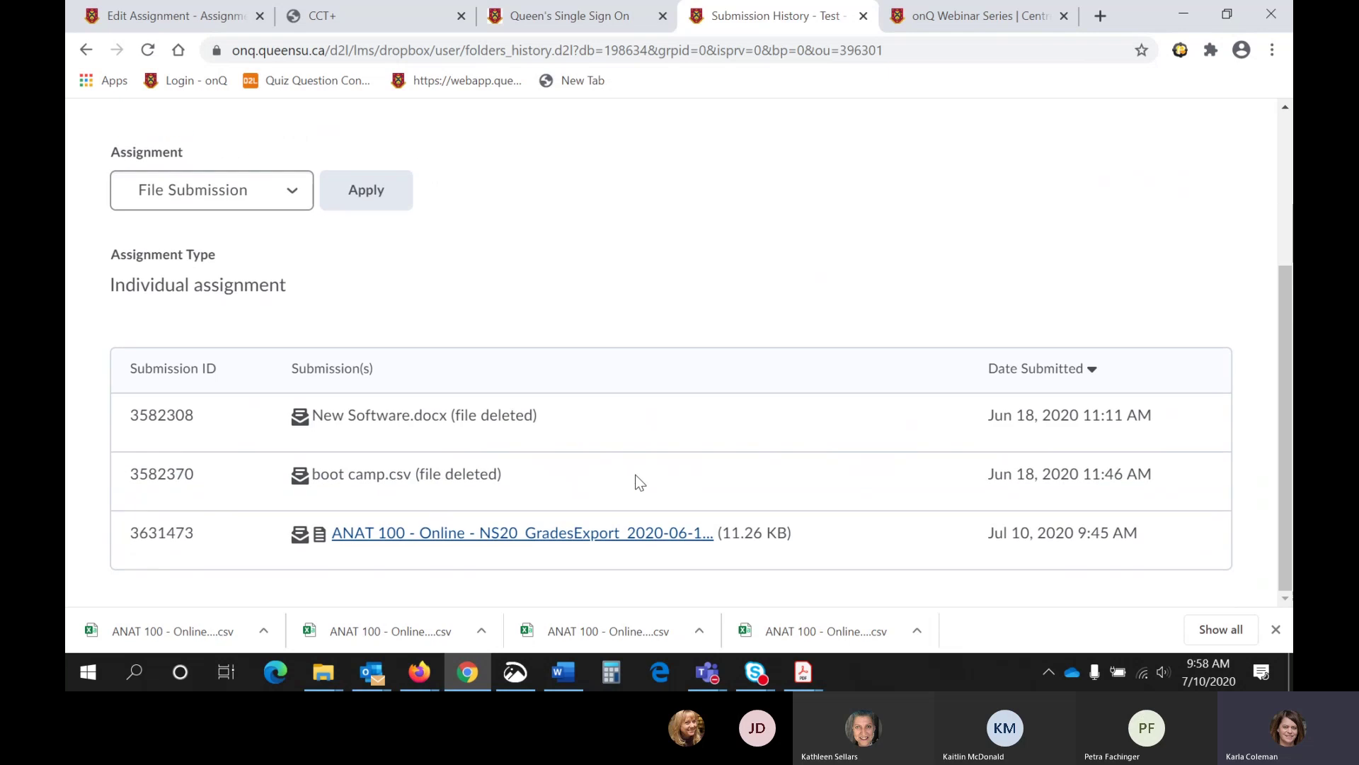
scroll(586, 548, "up", 1)
scroll(597, 489, "down", 1)
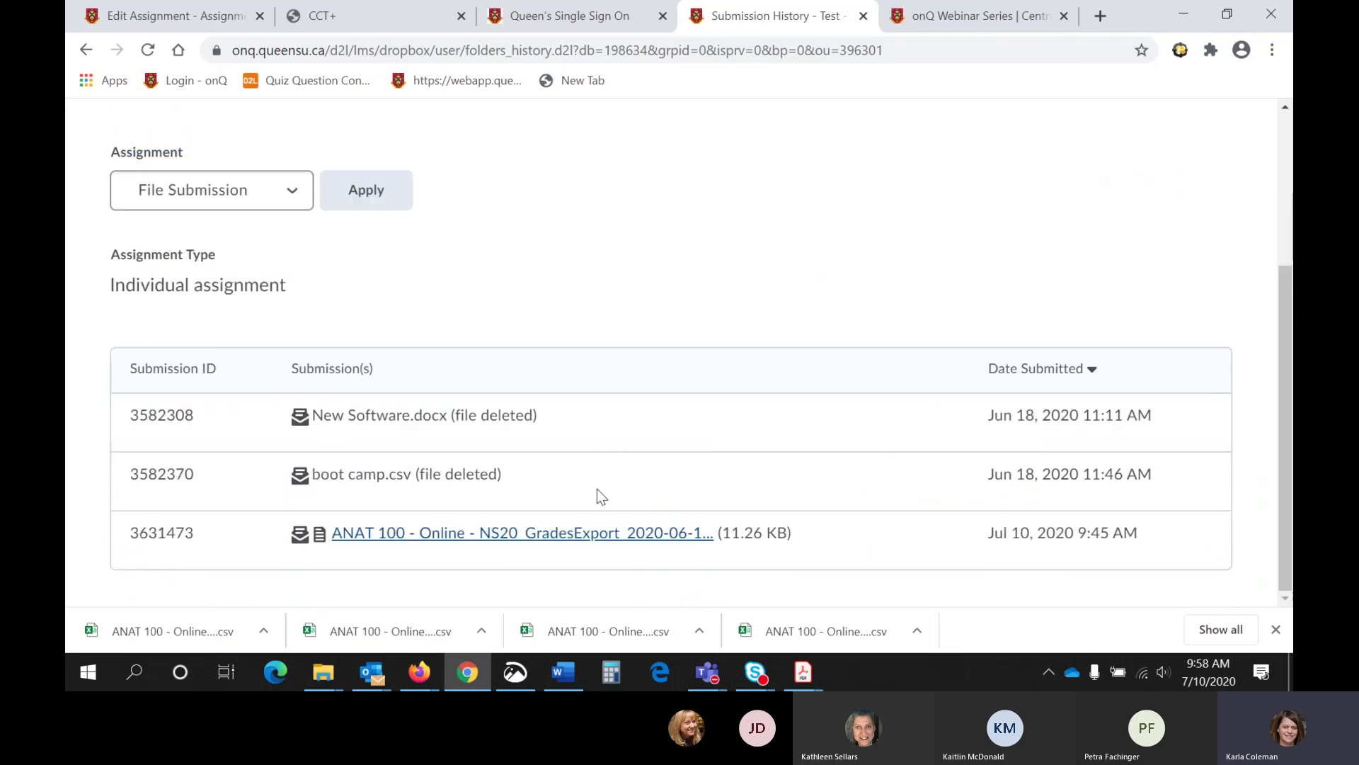
left_click(575, 544)
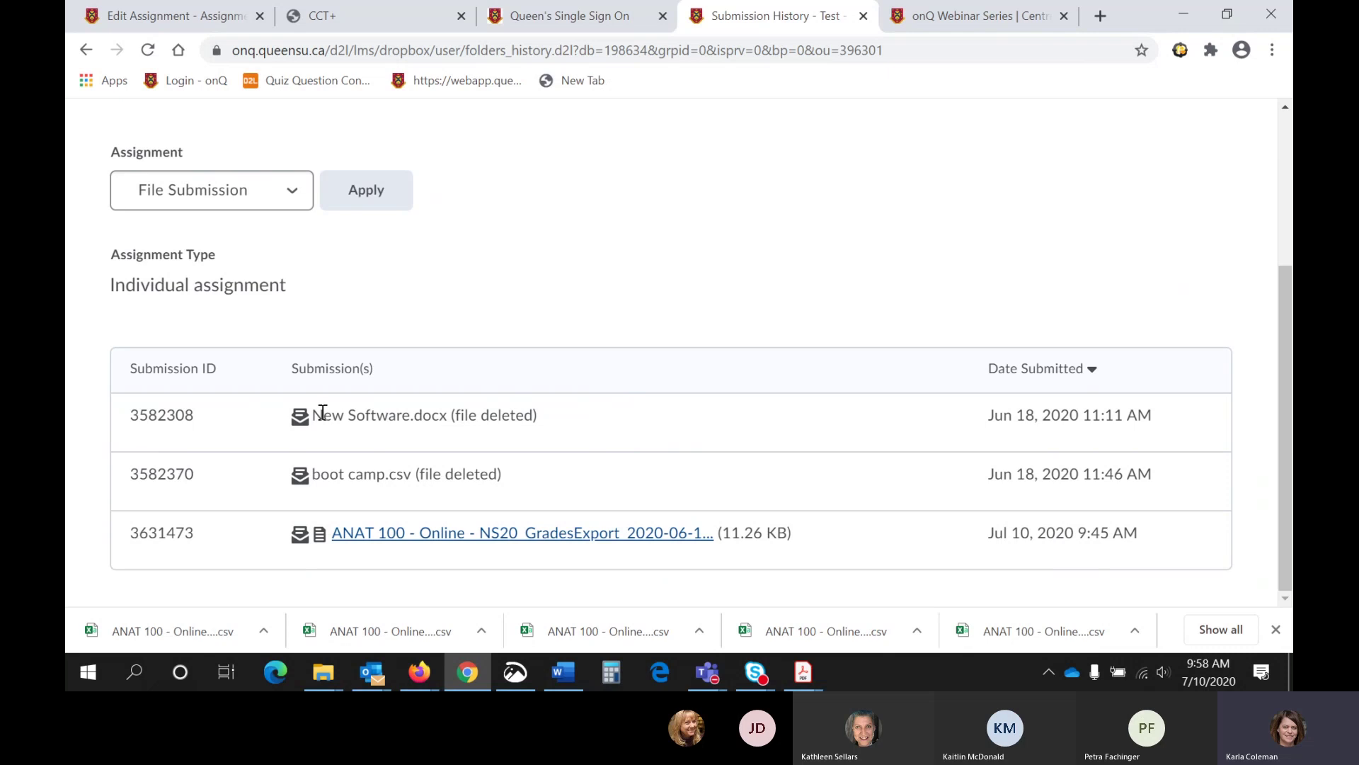
scroll(571, 373, "up", 1)
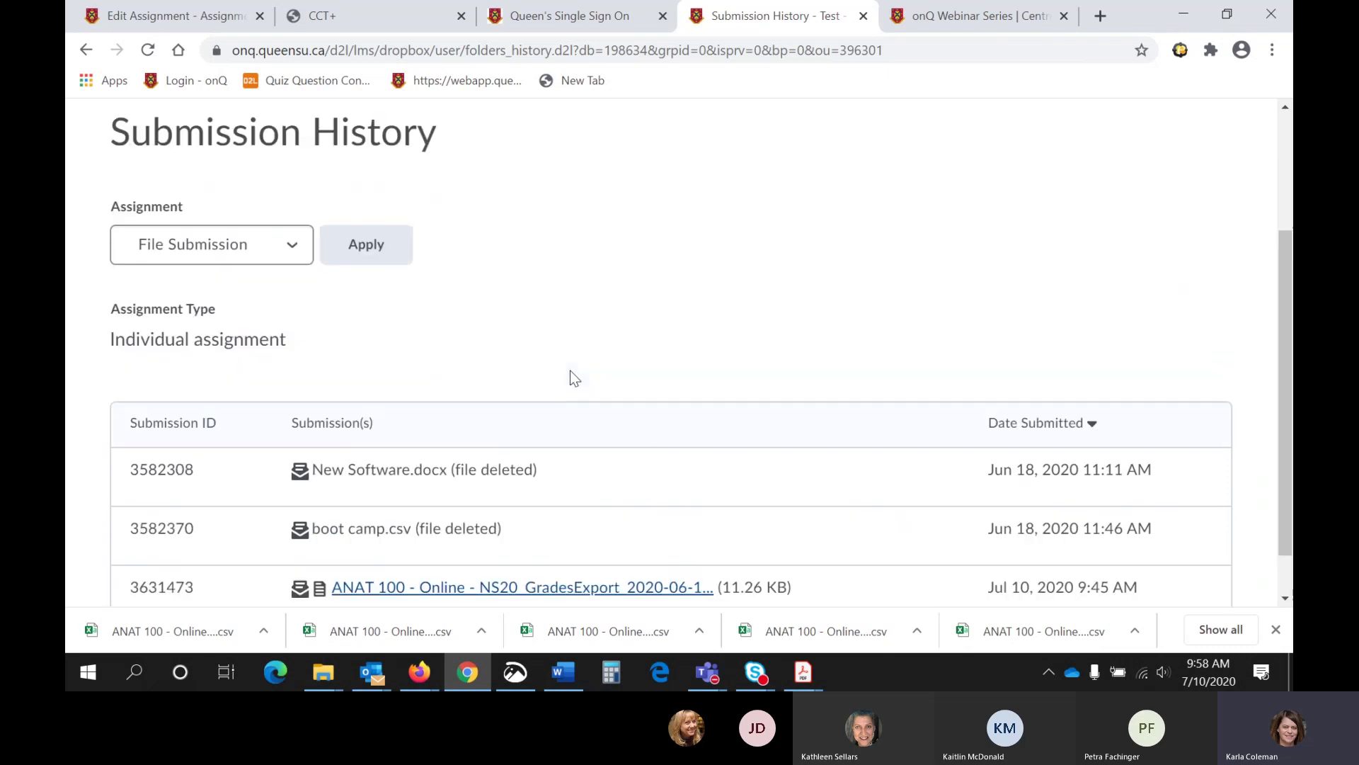
scroll(571, 373, "up", 3)
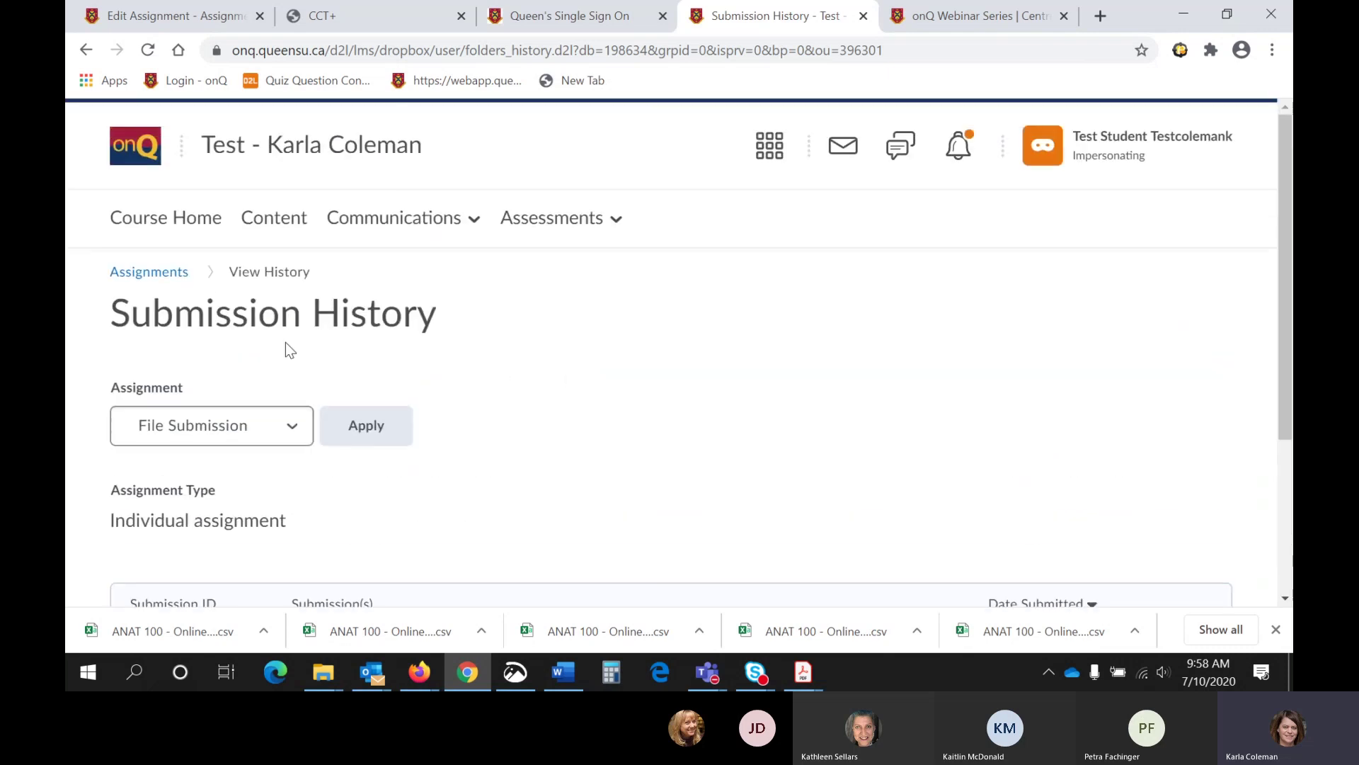
Stop impersonating the test student and return to the instructor account
left_click(563, 218)
left_click(1136, 142)
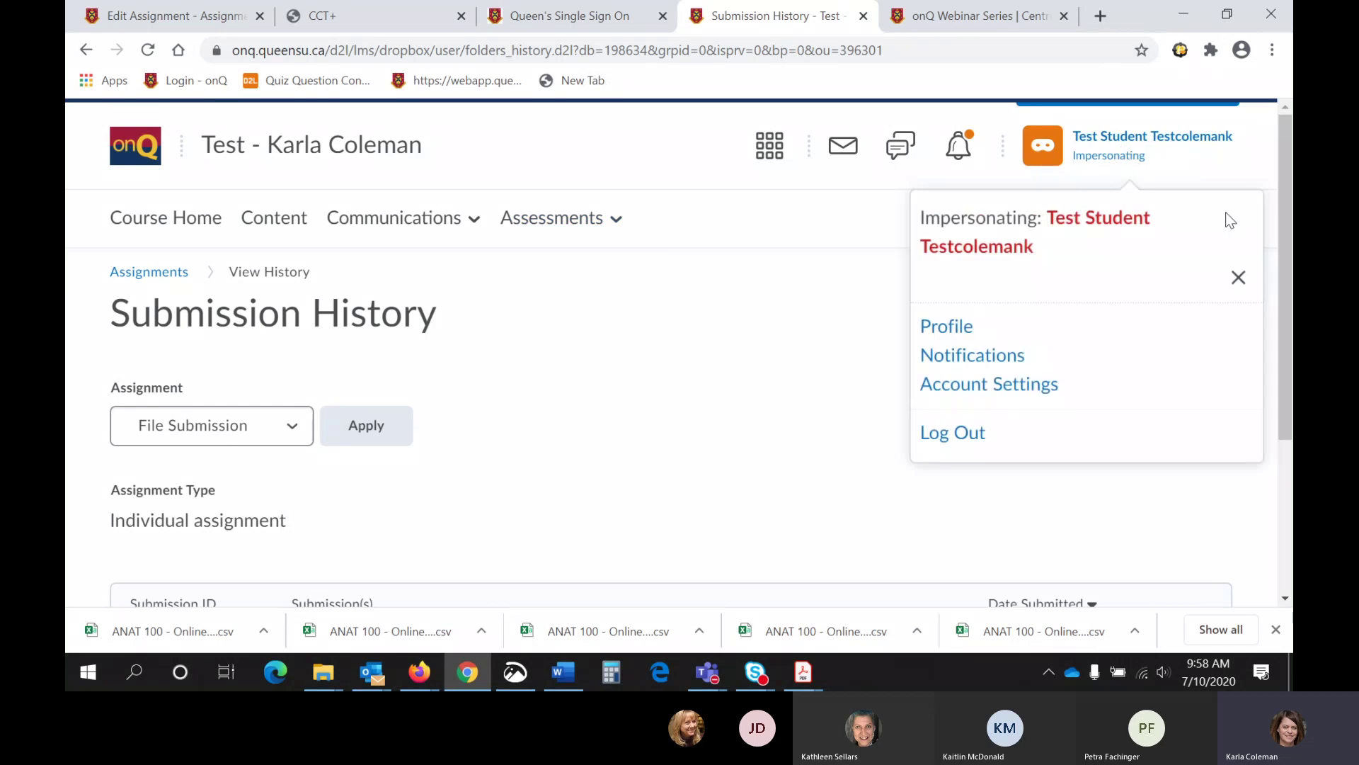
left_click(1236, 276)
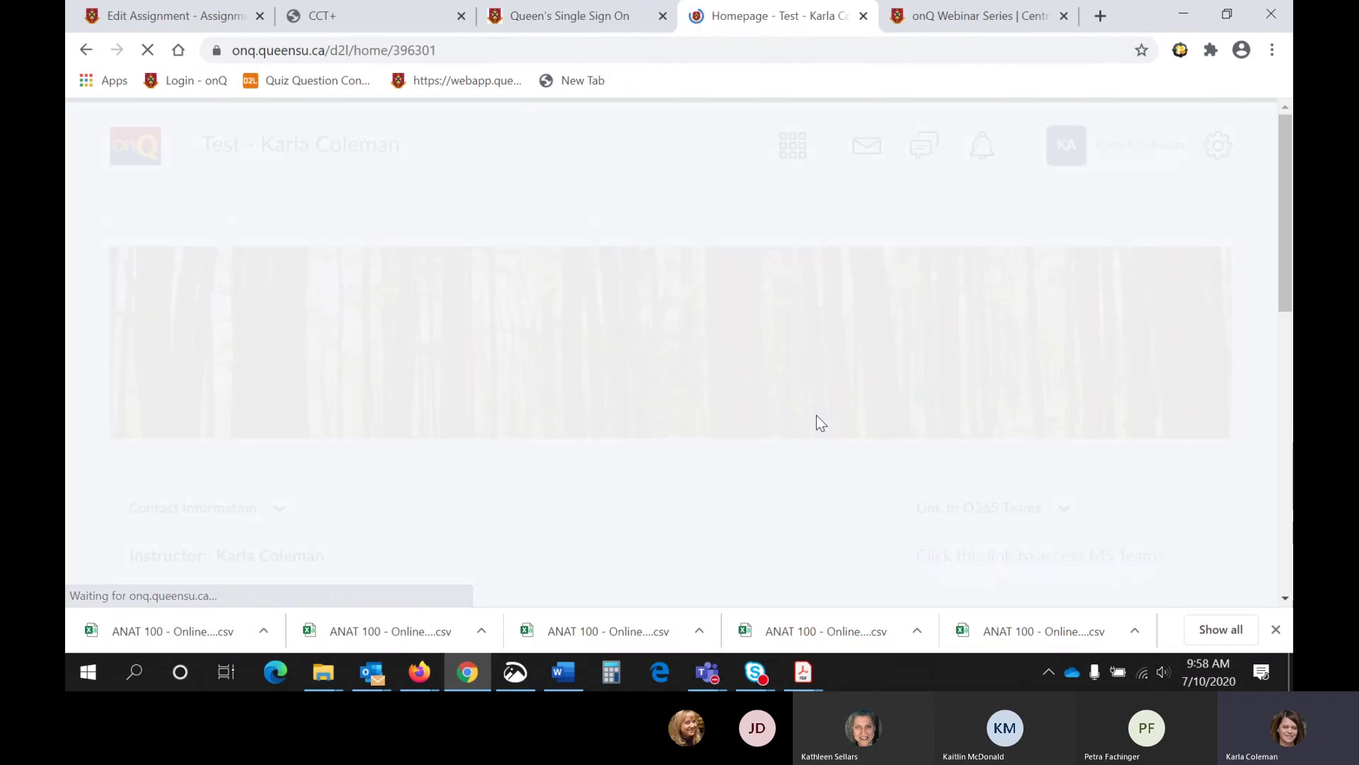
Open the test student's submitted file for evaluation from the File Submission assignment's submissions in the instructor's assignments list
left_click(538, 218)
left_click(548, 287)
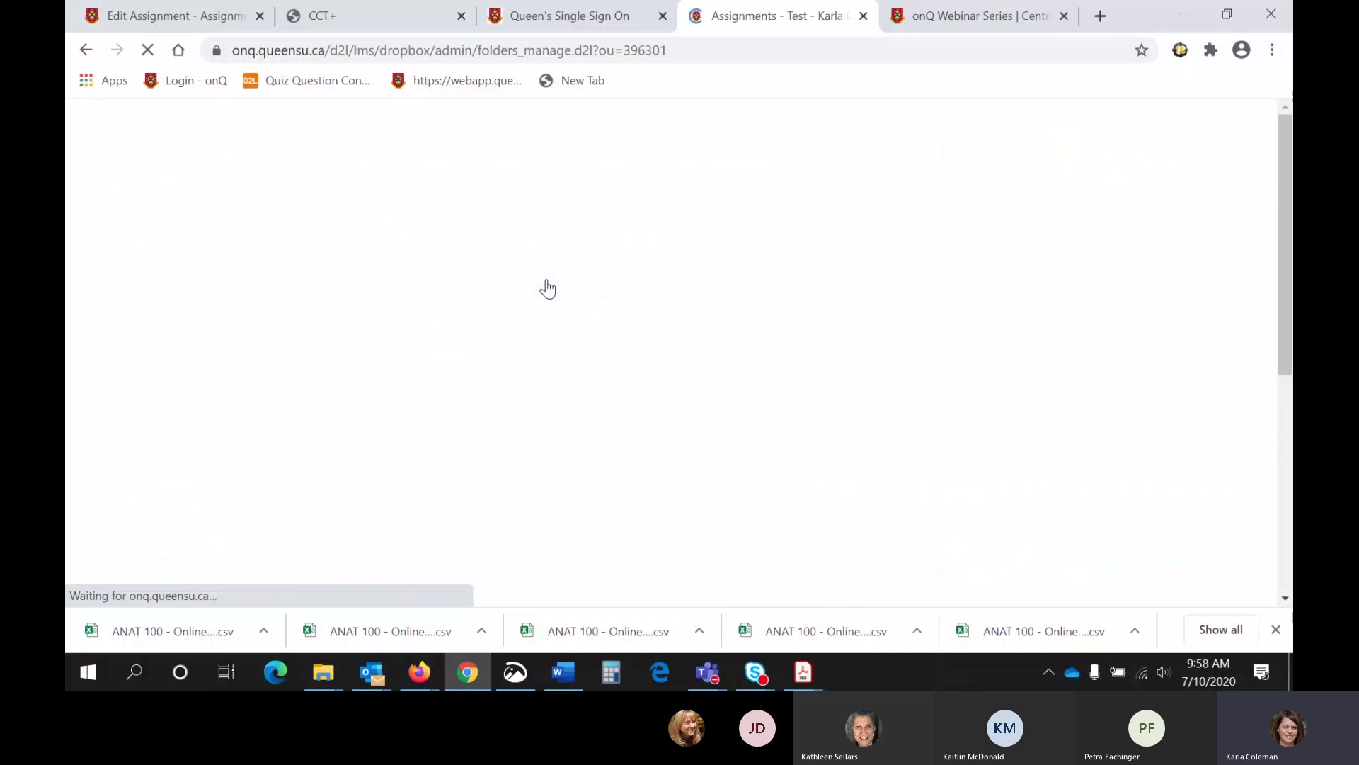
scroll(547, 289, "down", 5)
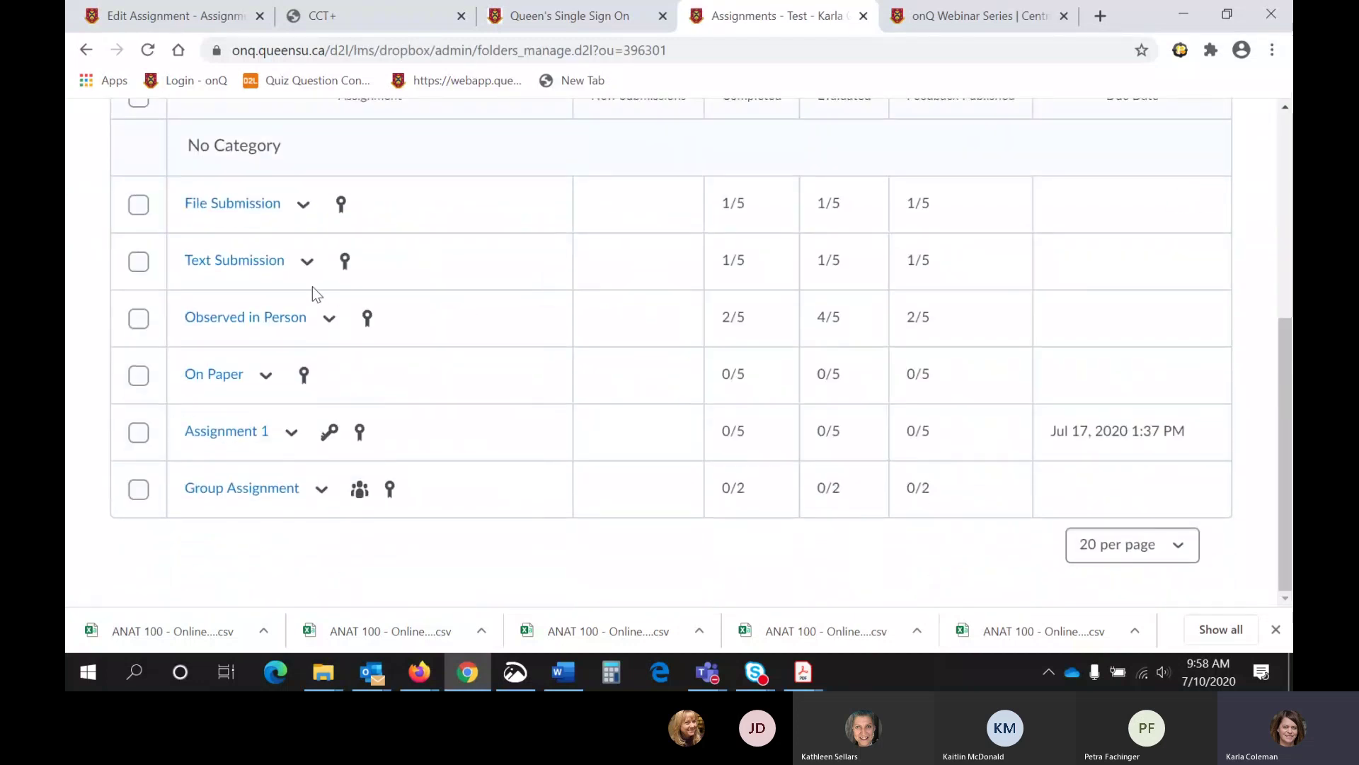
left_click(303, 204)
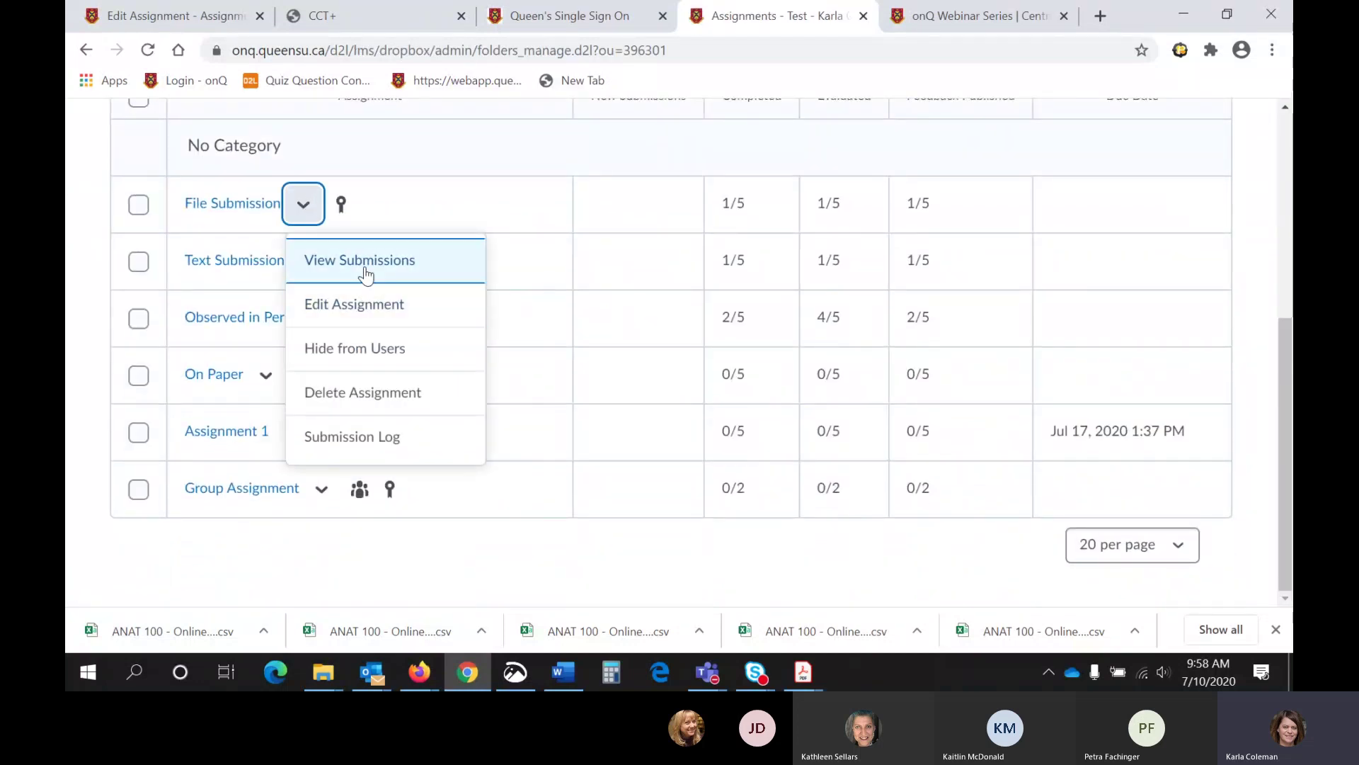
left_click(351, 260)
scroll(960, 388, "down", 4)
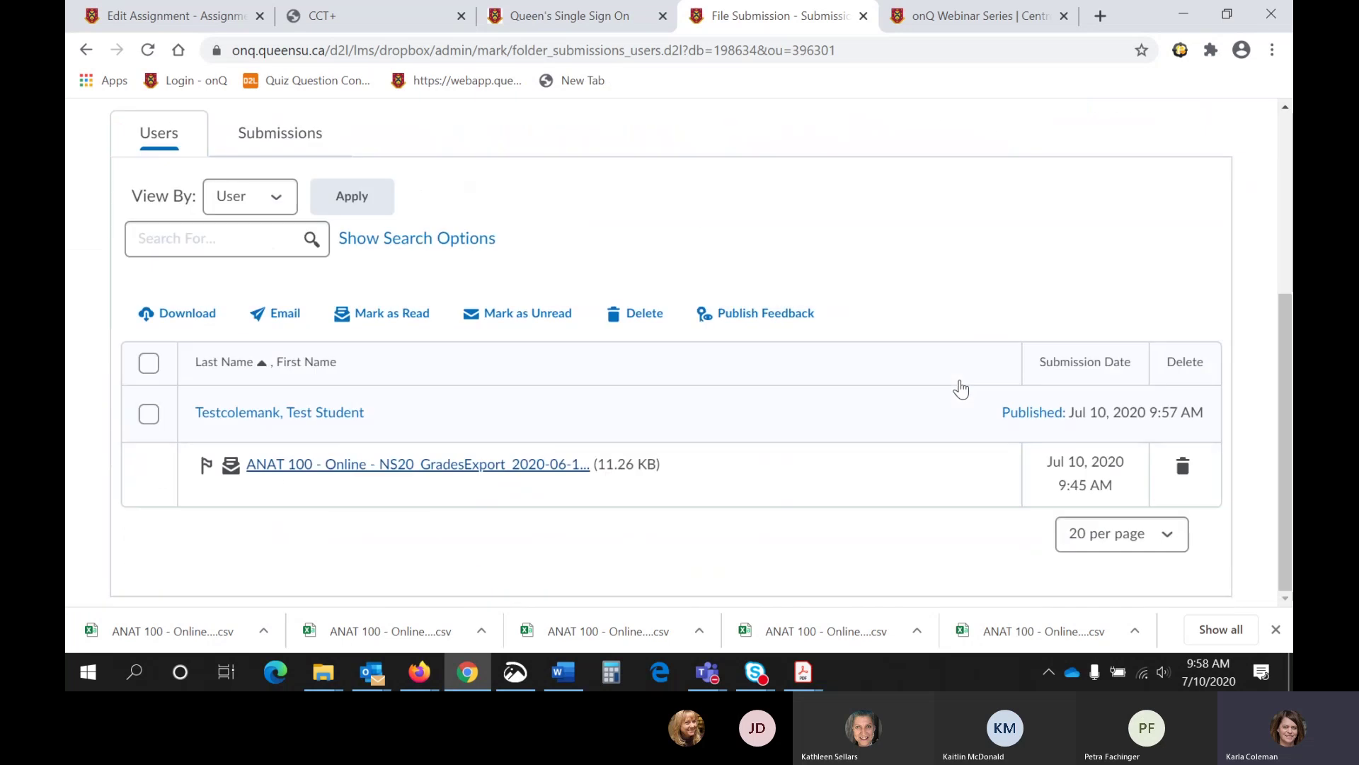
left_click(388, 469)
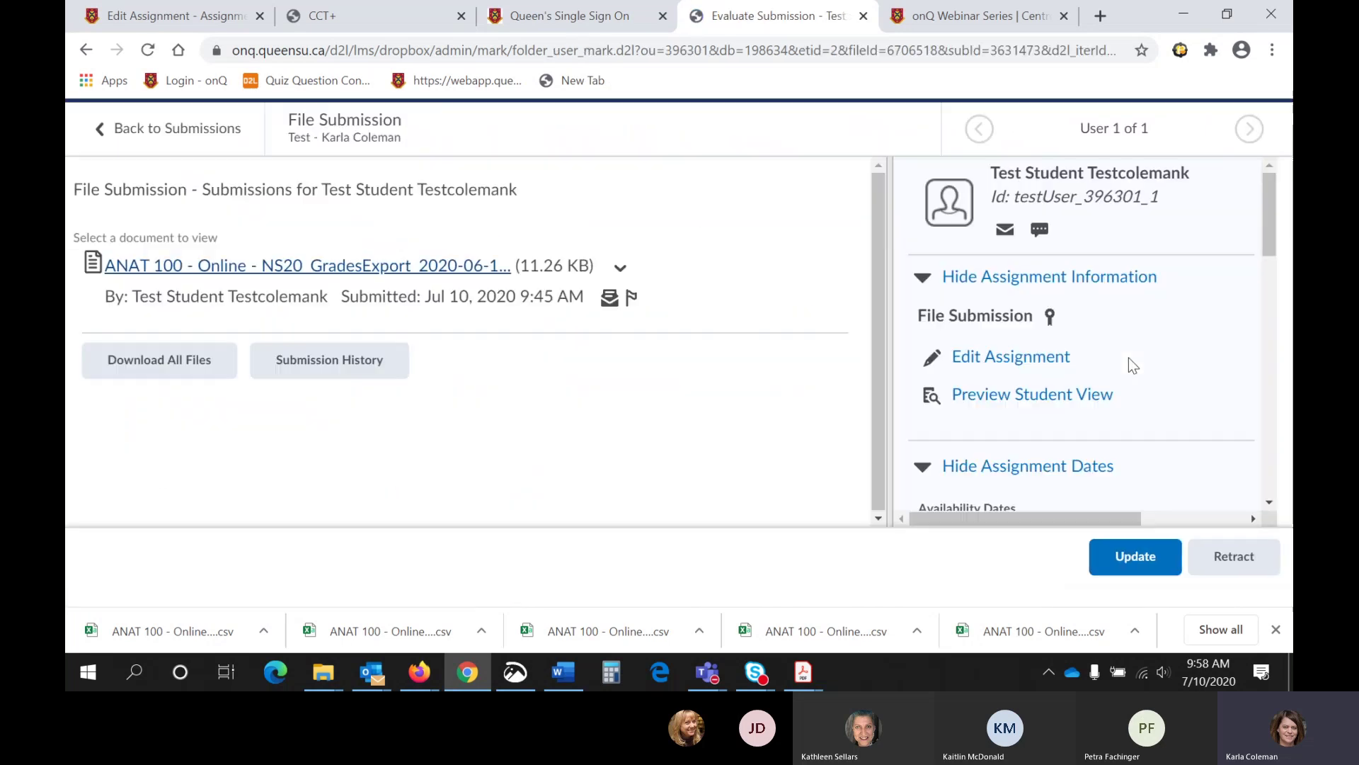
Check the score, comment and attached feedback file, update the published evaluation again, and dismiss the browser's downloads bar
scroll(1128, 361, "down", 8)
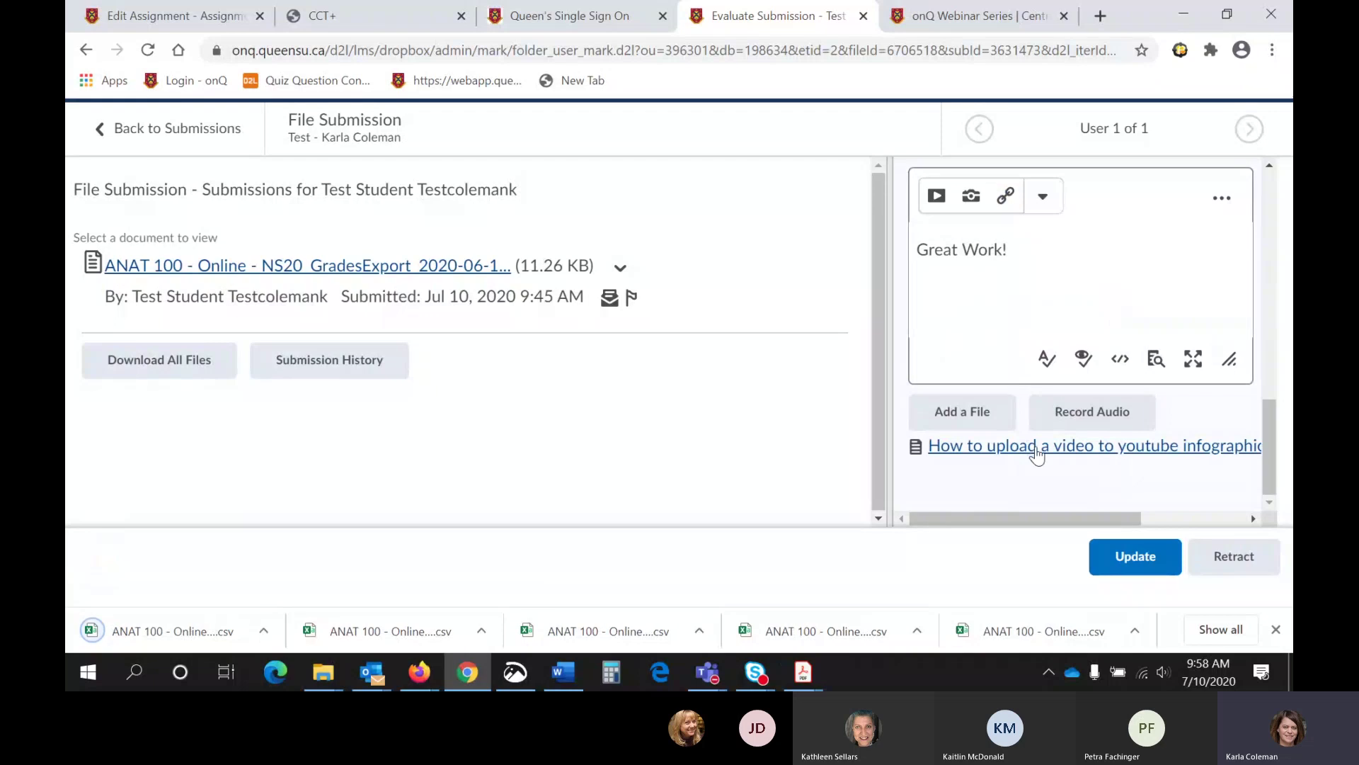
left_click(1164, 558)
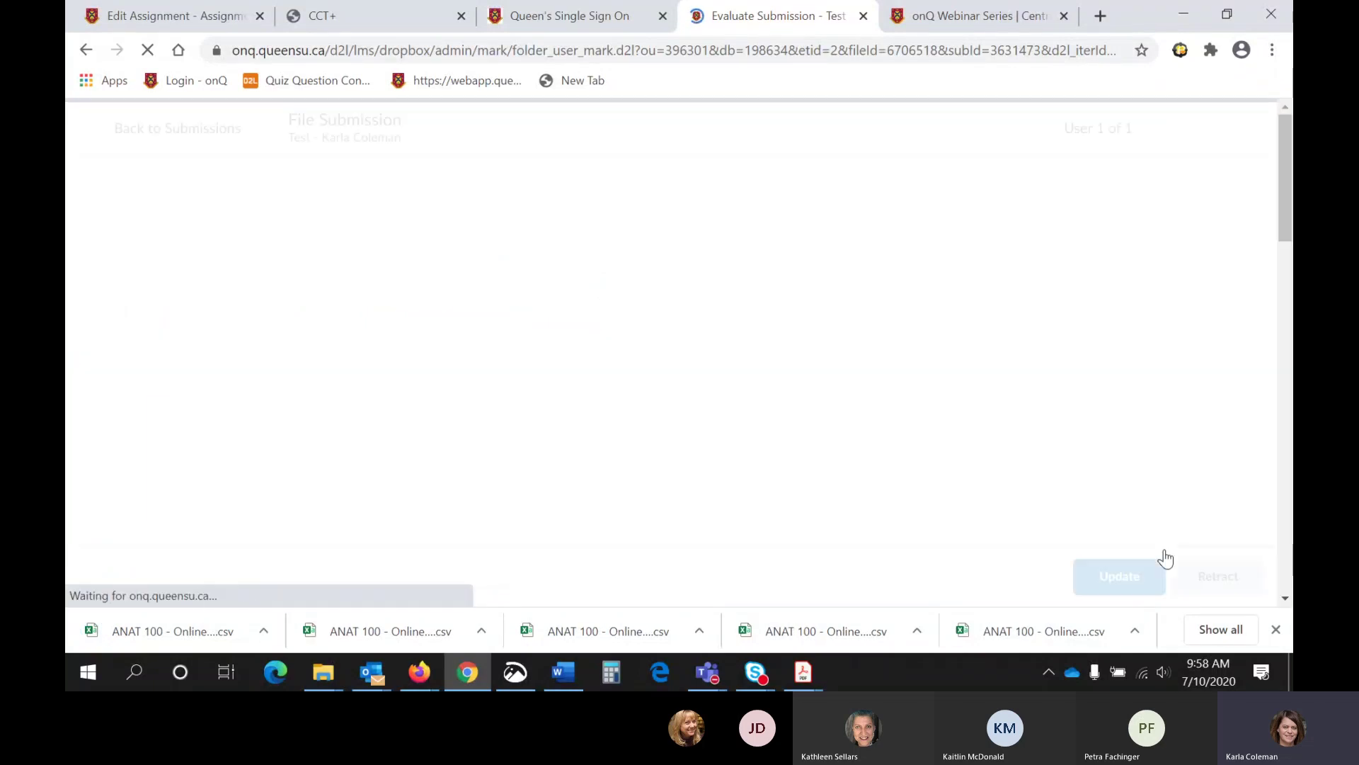
scroll(1040, 382, "down", 10)
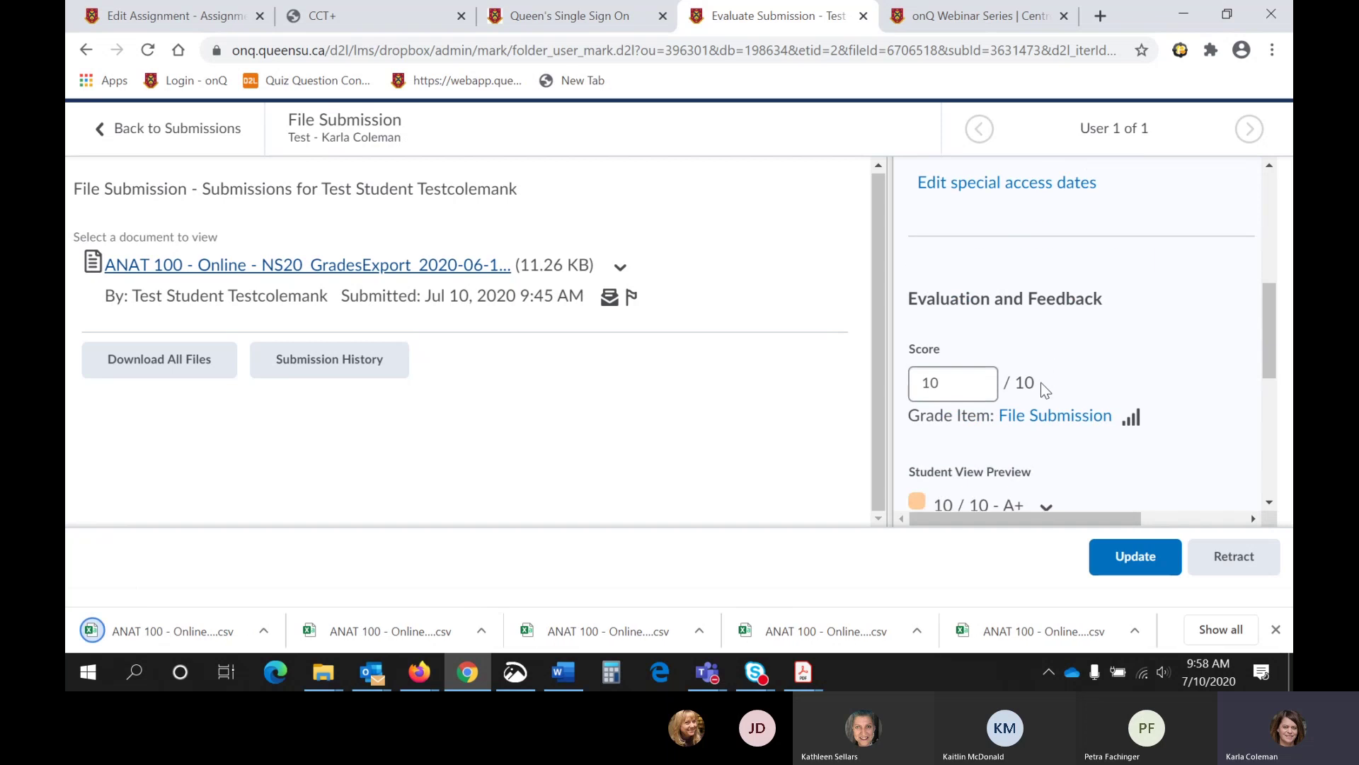
left_click(1276, 629)
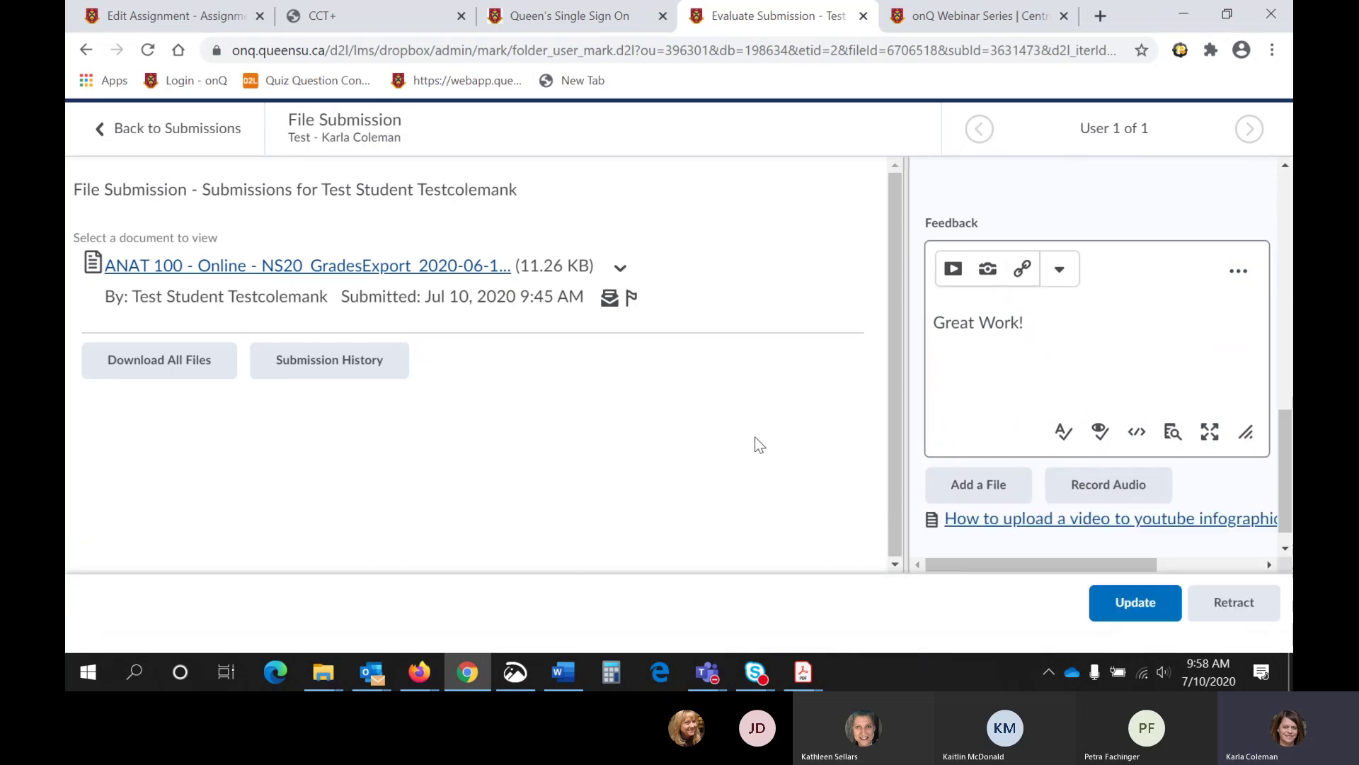
Go back to the File Submission submissions list and check when the updated feedback was published
left_click(204, 129)
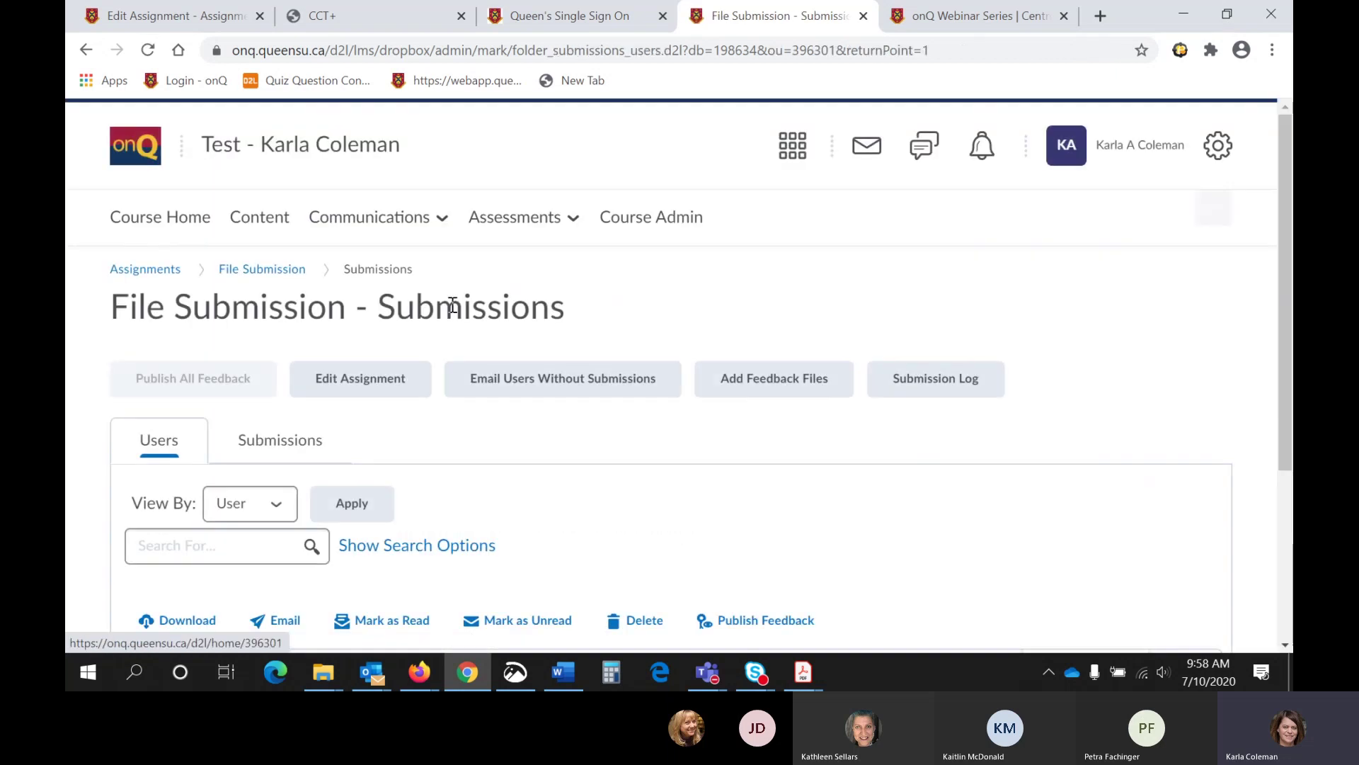
scroll(455, 310, "down", 4)
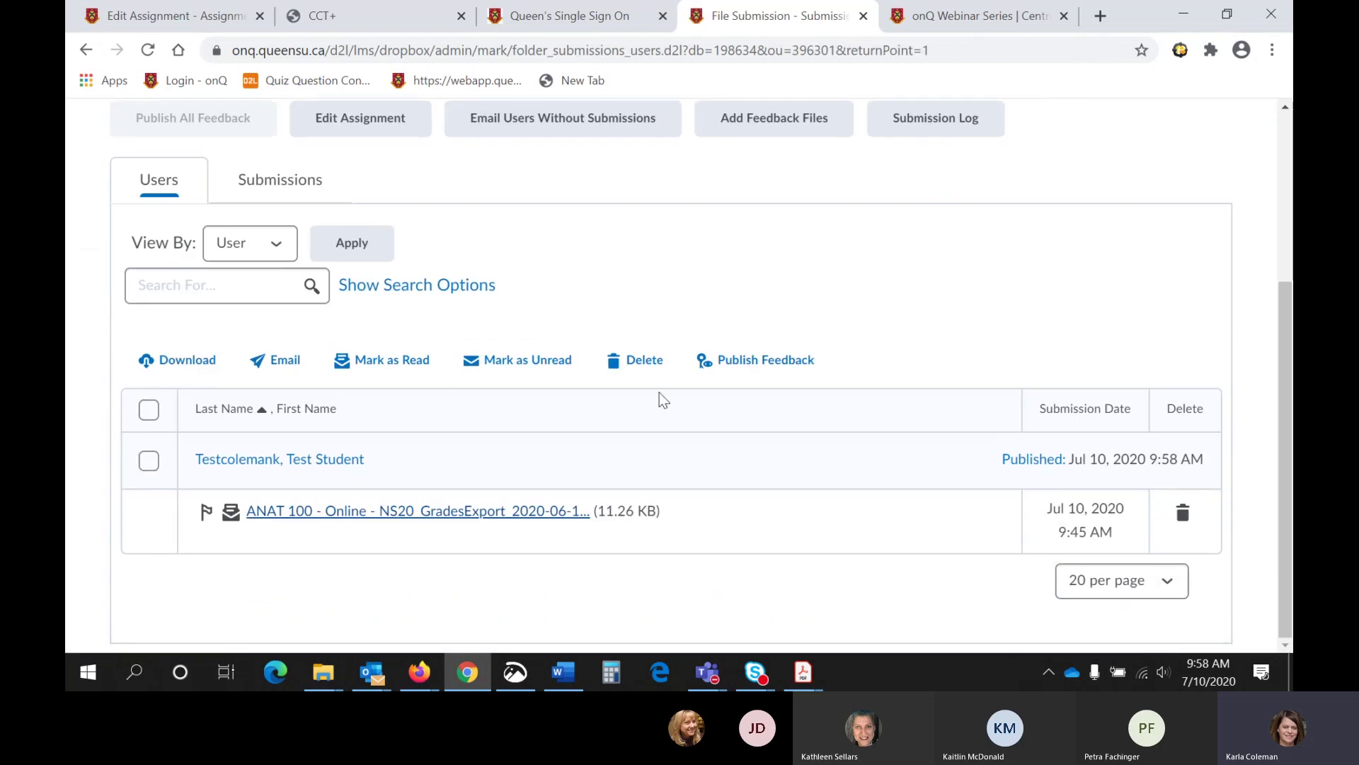
scroll(660, 393, "up", 4)
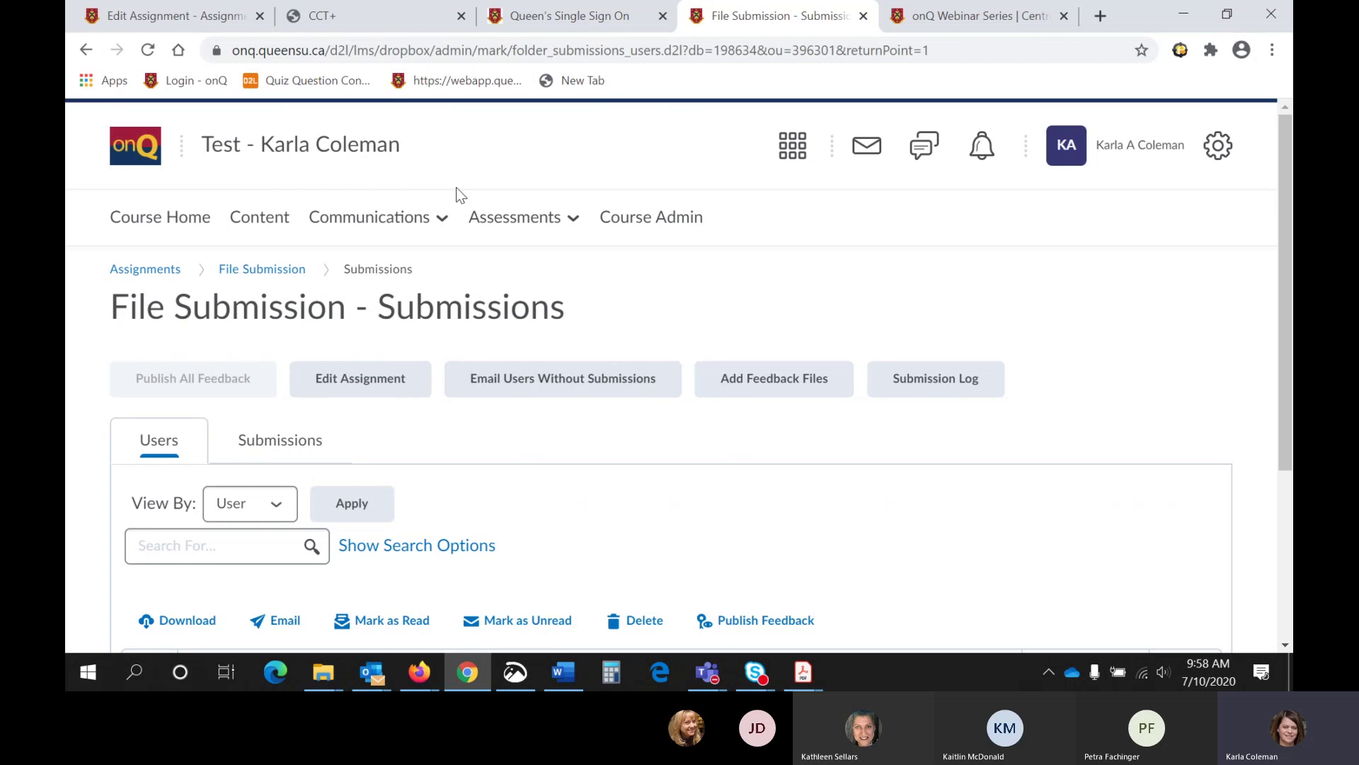
Impersonate the test student again from the course classlist, confirm, and view the course homepage as that student
left_click(389, 227)
left_click(398, 273)
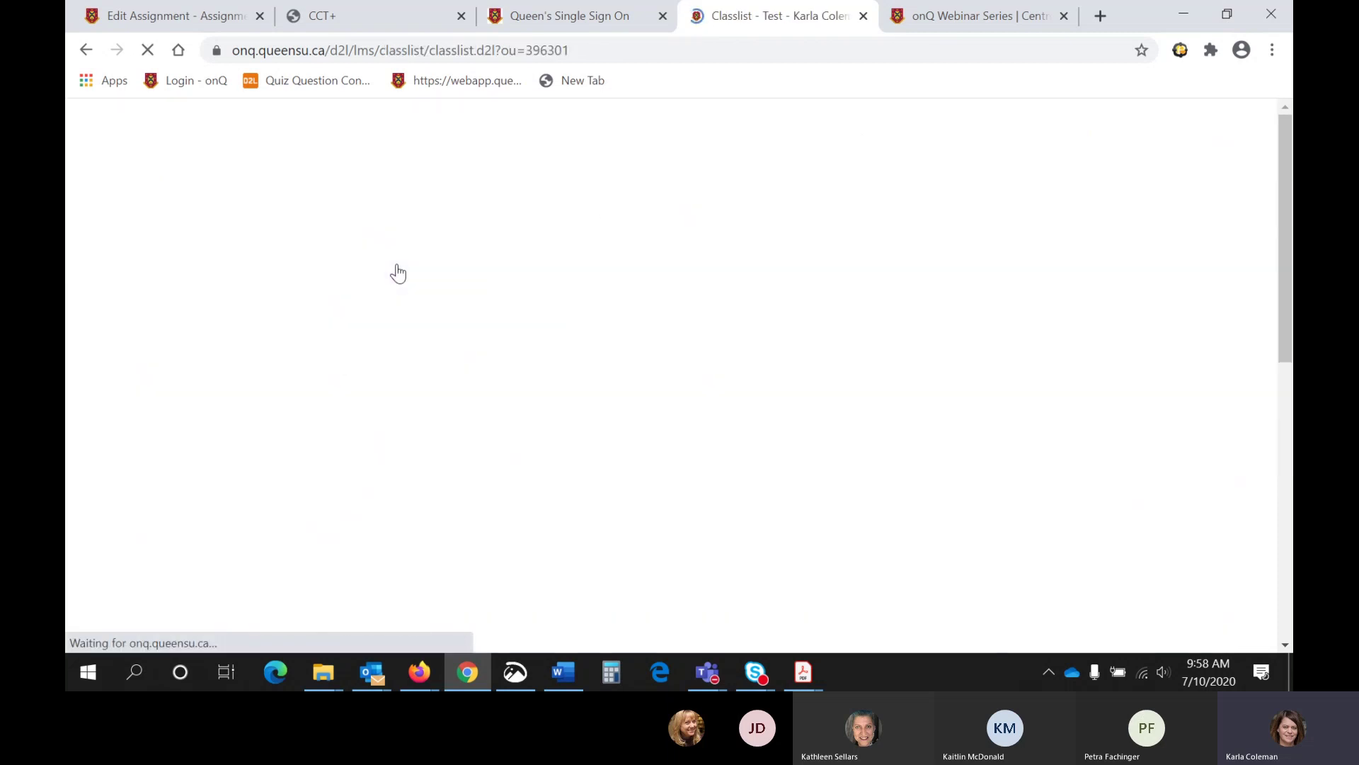
scroll(428, 303, "down", 4)
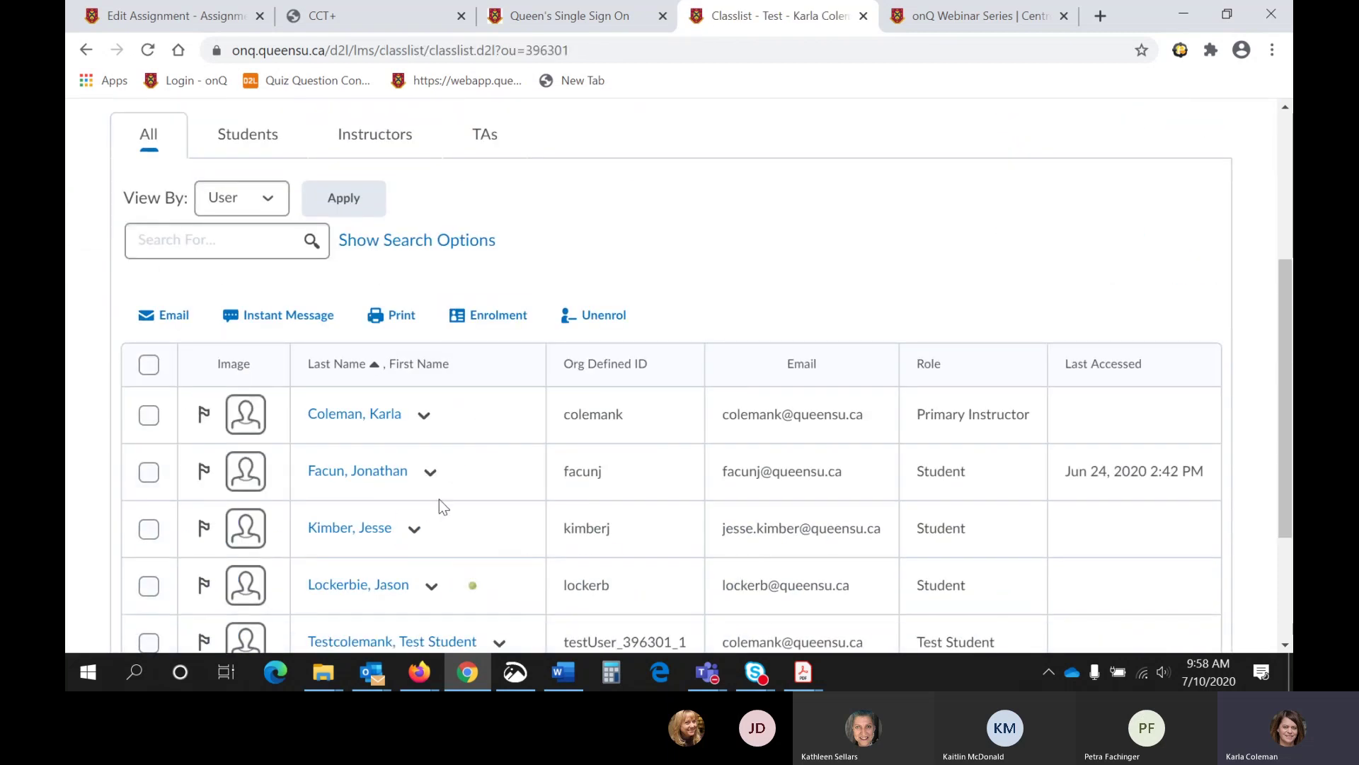
scroll(439, 499, "down", 3)
left_click(498, 453)
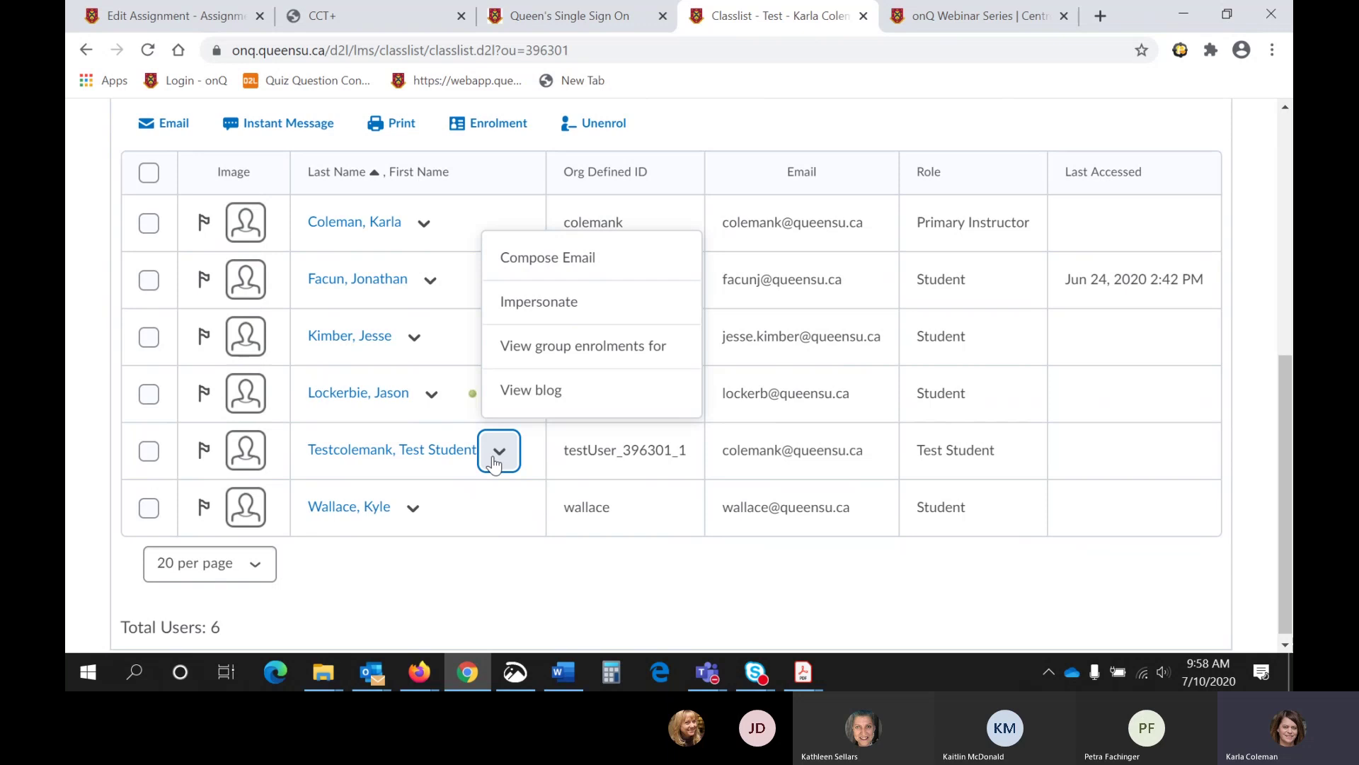
left_click(523, 302)
left_click(524, 349)
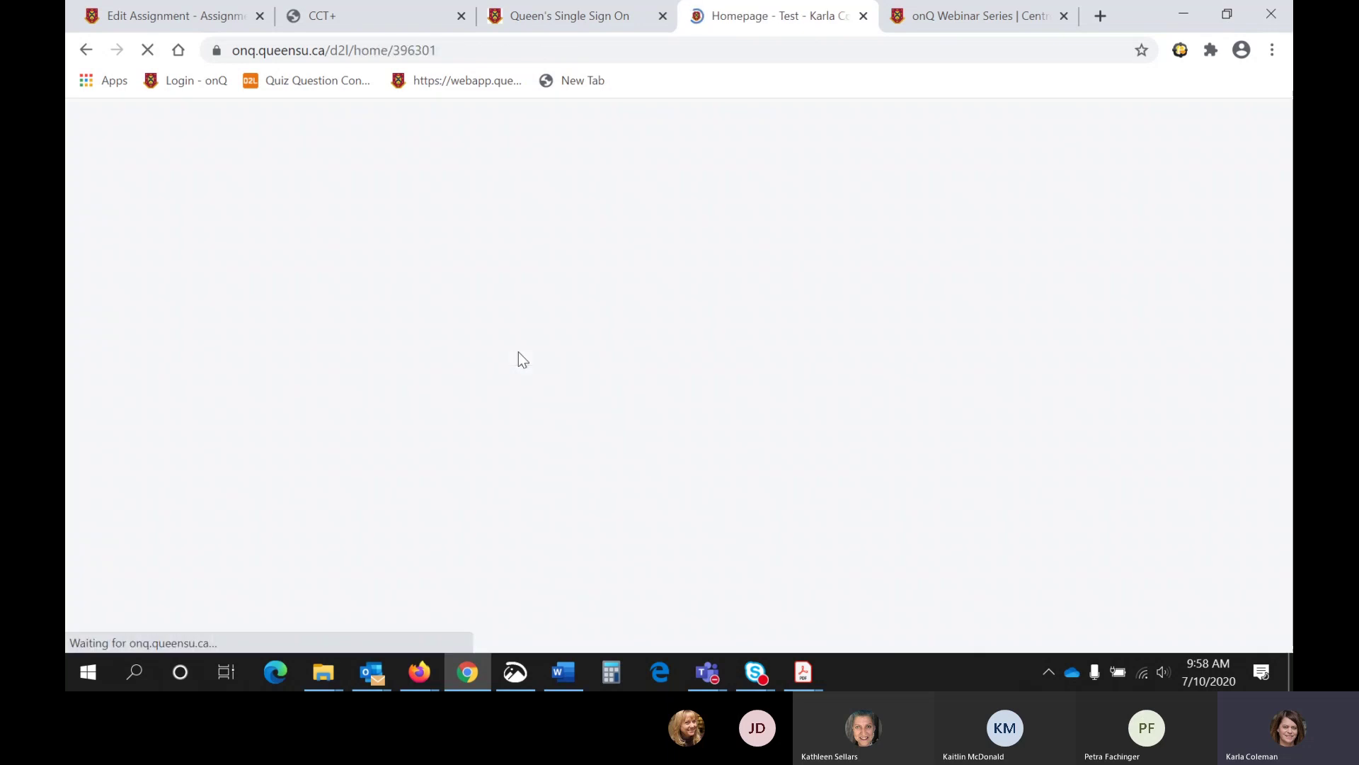
scroll(518, 351, "down", 3)
scroll(560, 187, "up", 3)
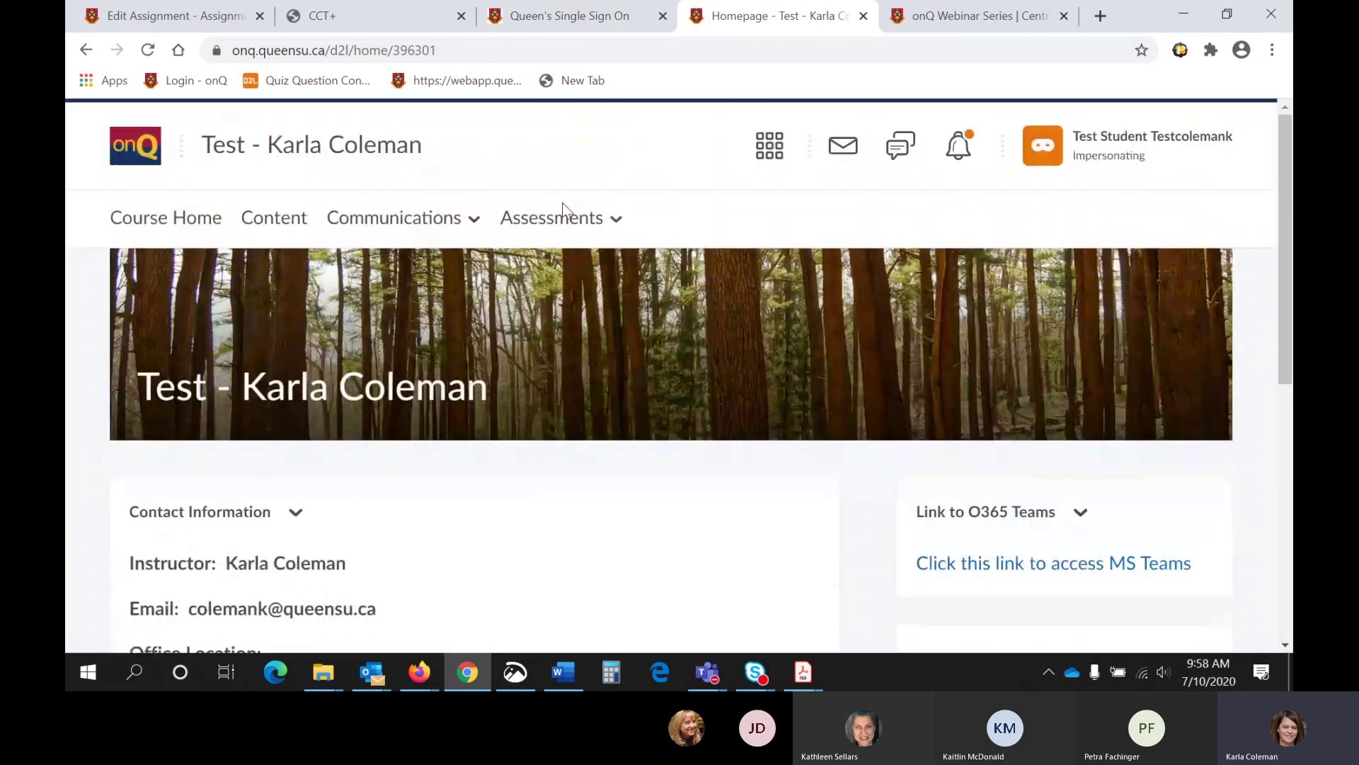
Open the unread feedback for the File Submission assignment from the student's assignments list and view its attached files
left_click(559, 217)
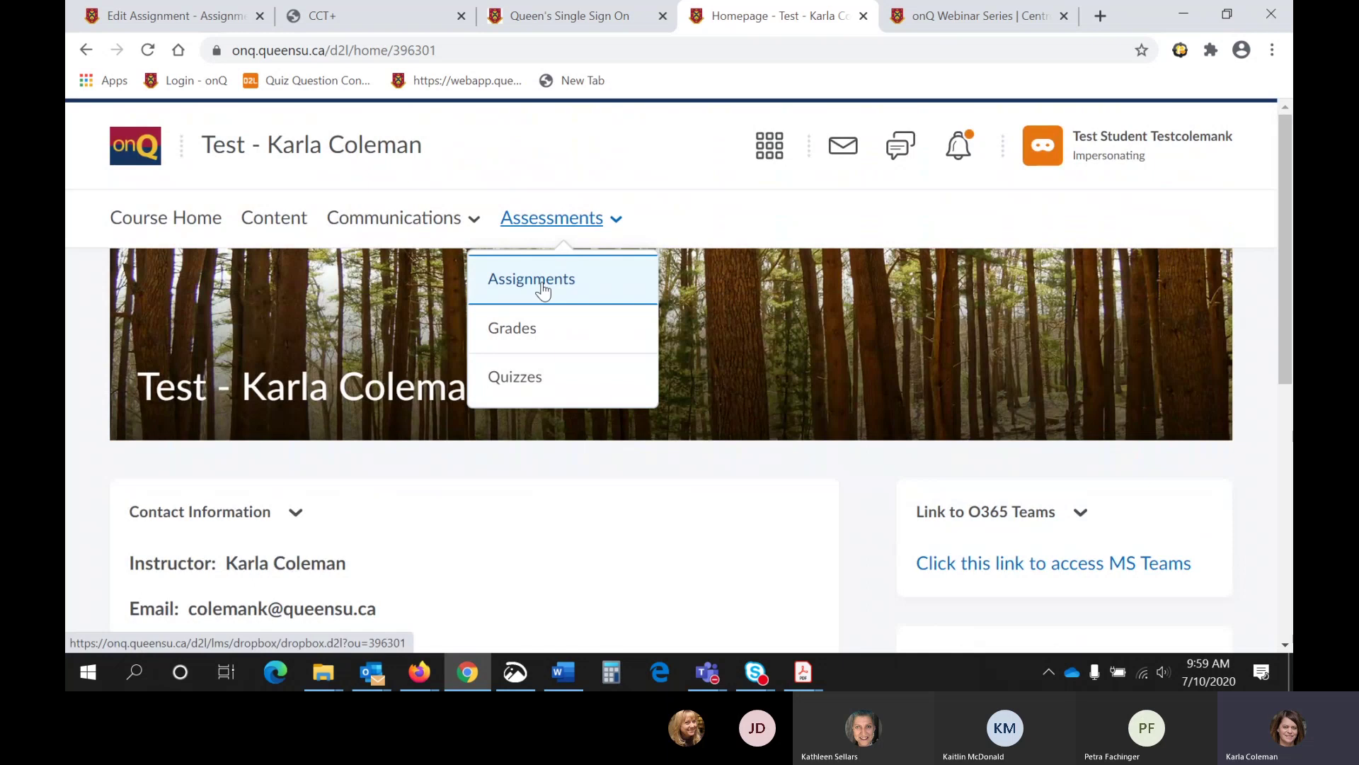
left_click(547, 272)
scroll(545, 290, "down", 3)
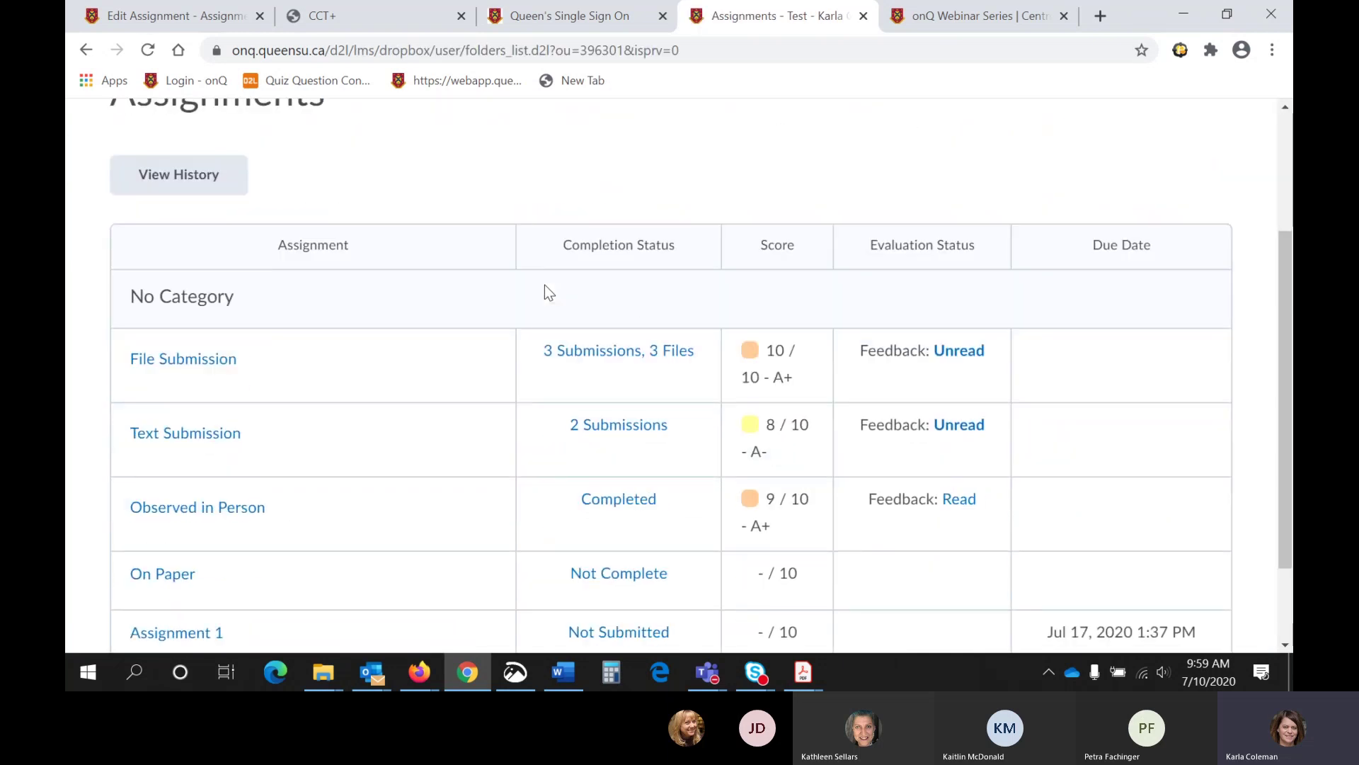
left_click(959, 351)
scroll(961, 357, "down", 7)
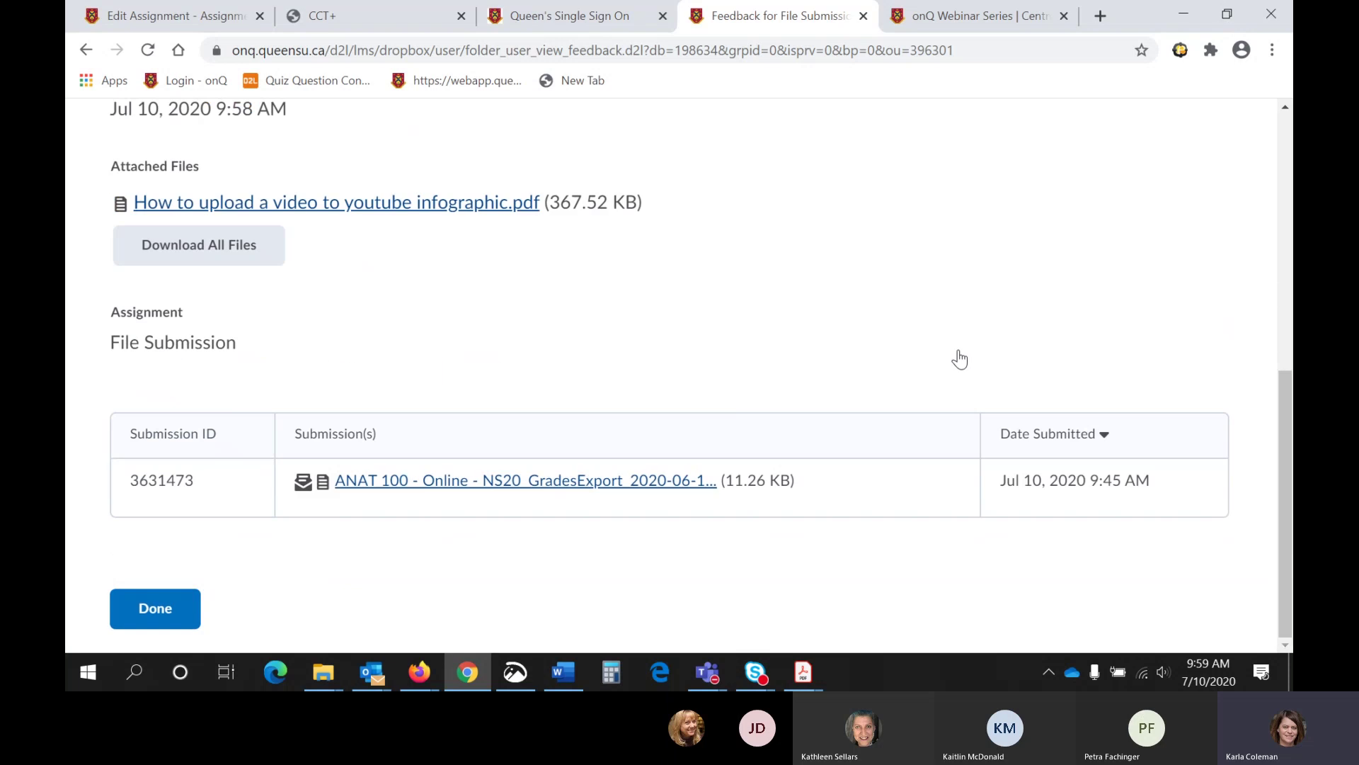
Open the attached feedback file "How to upload a video to youtube infographic.pdf", look through it, and close it
left_click(391, 213)
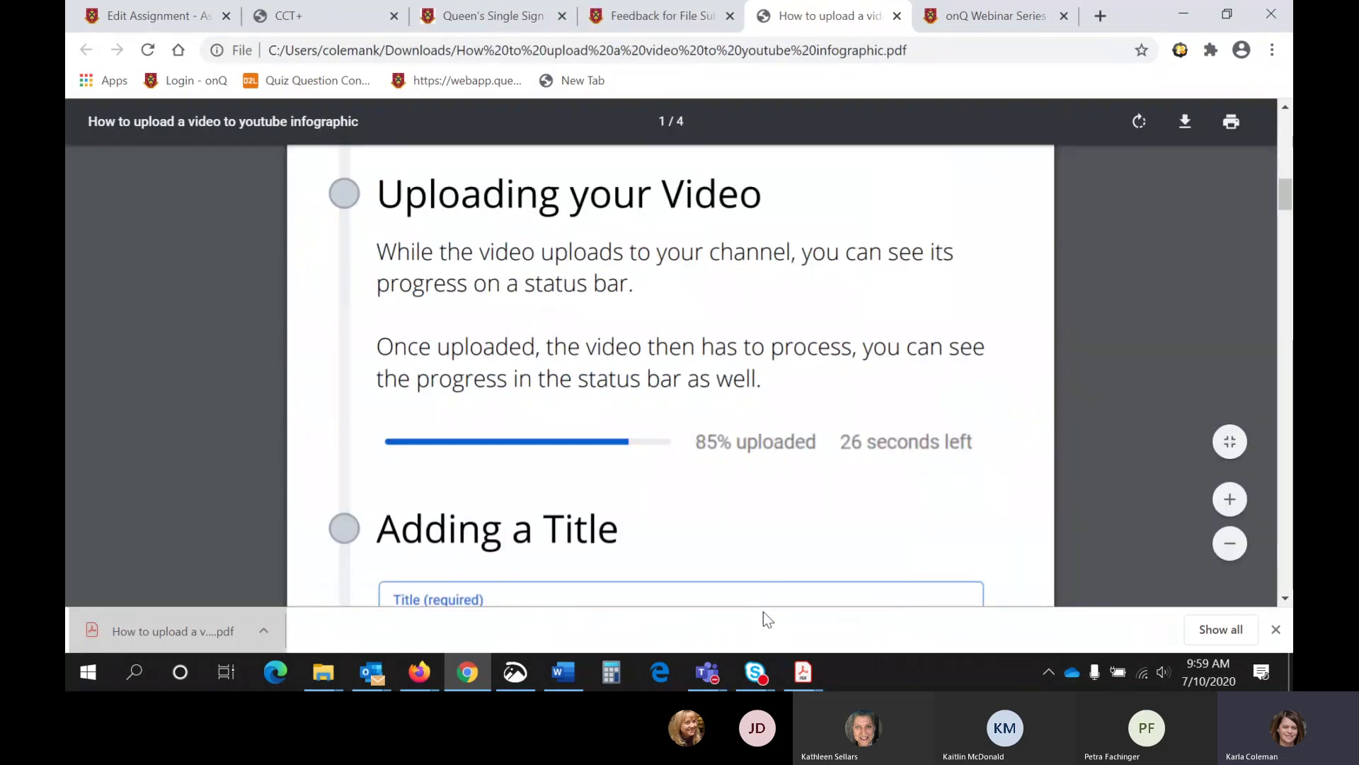
scroll(801, 399, "up", 15)
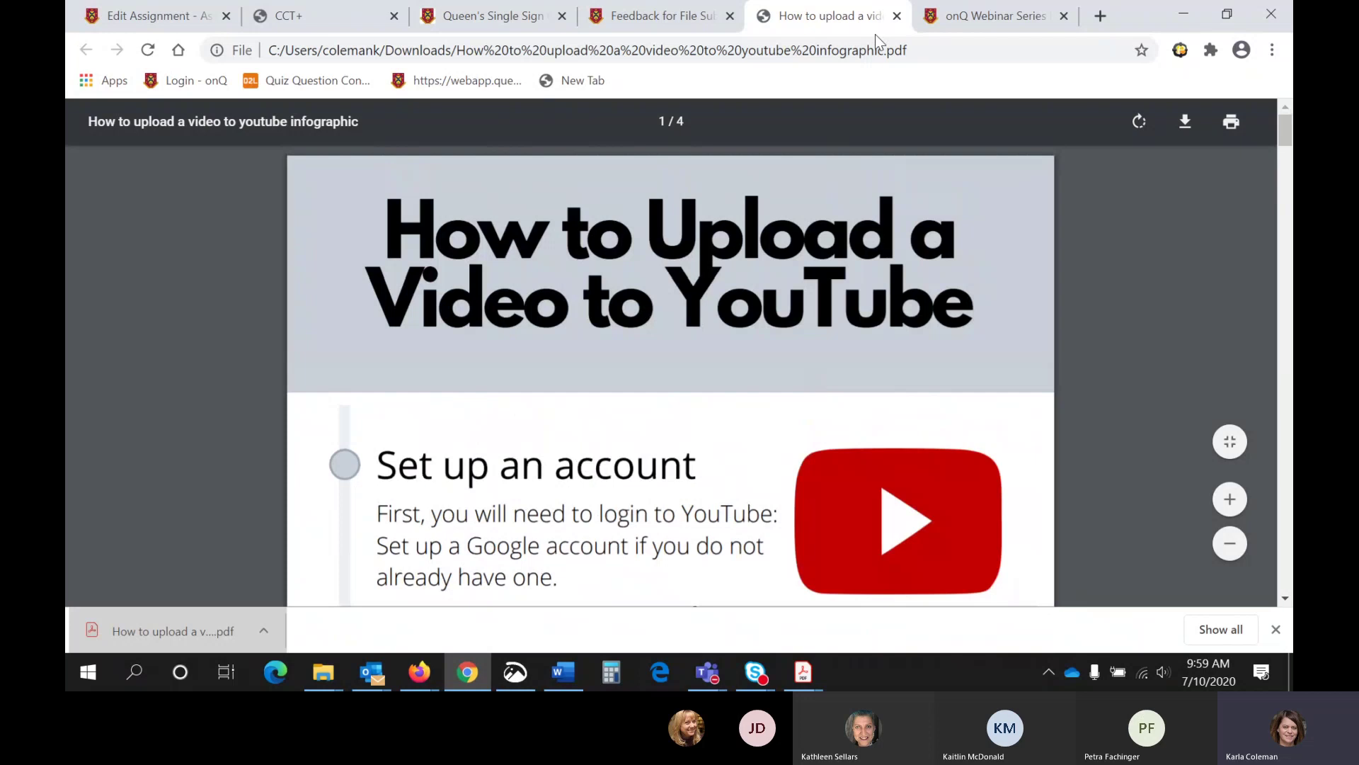
scroll(736, 365, "down", 6)
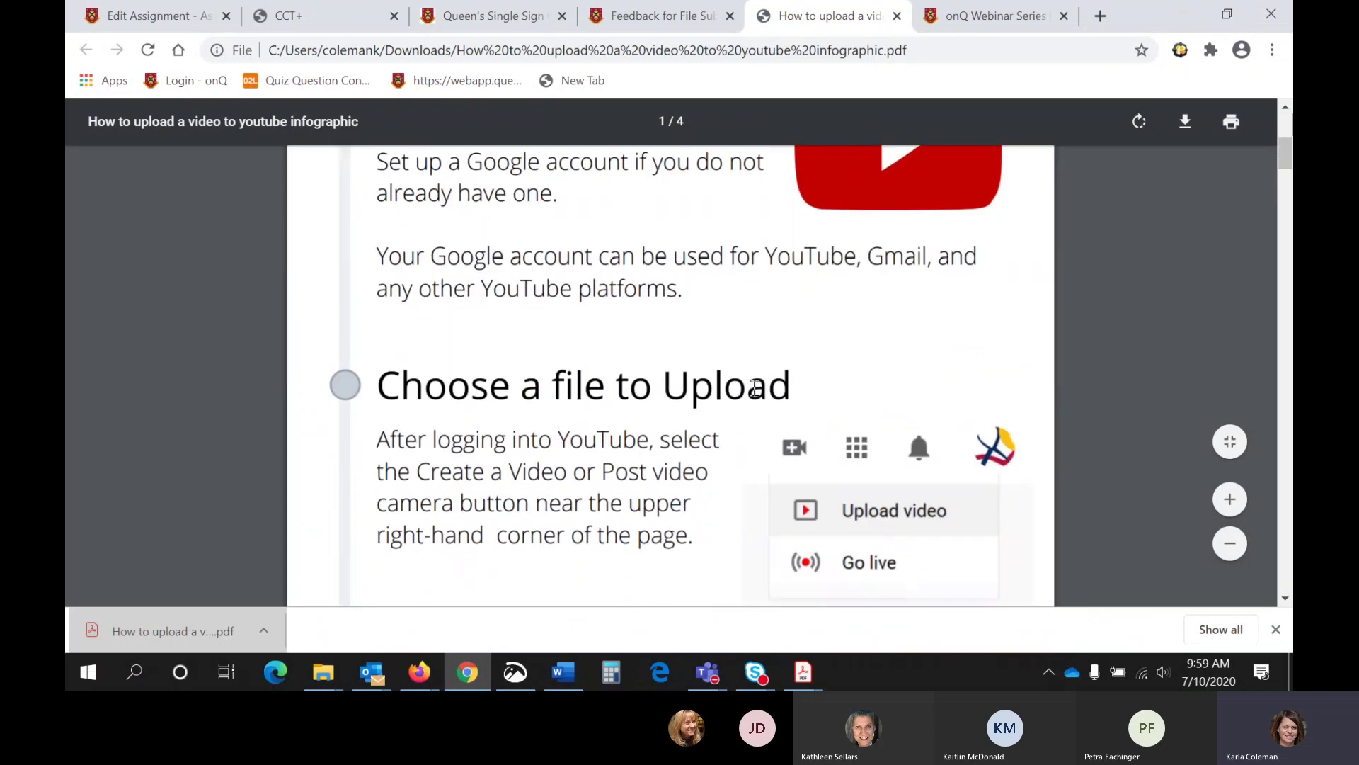
scroll(849, 212, "up", 6)
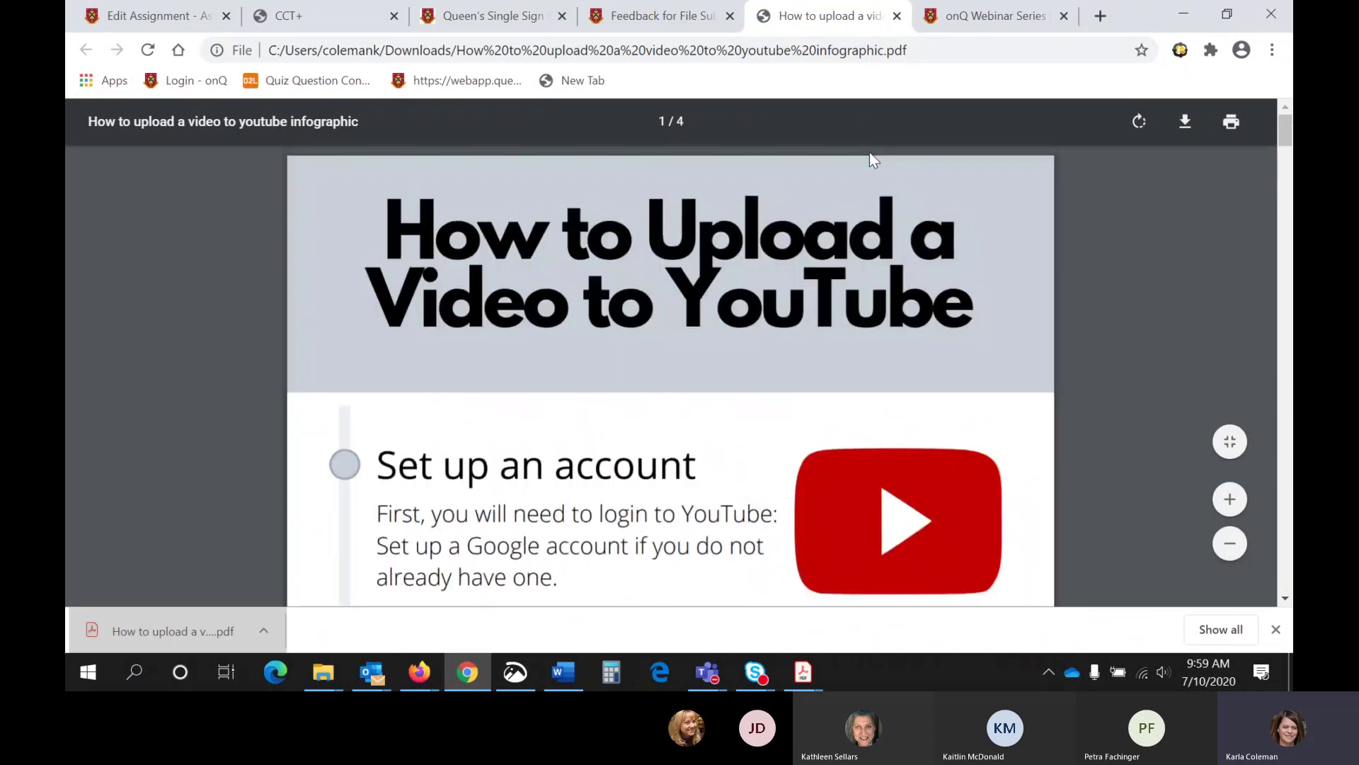
left_click(897, 15)
Switch to the Microsoft Teams meeting to check the chat for questions, and return to onQ in Chrome
mouse_move(705, 666)
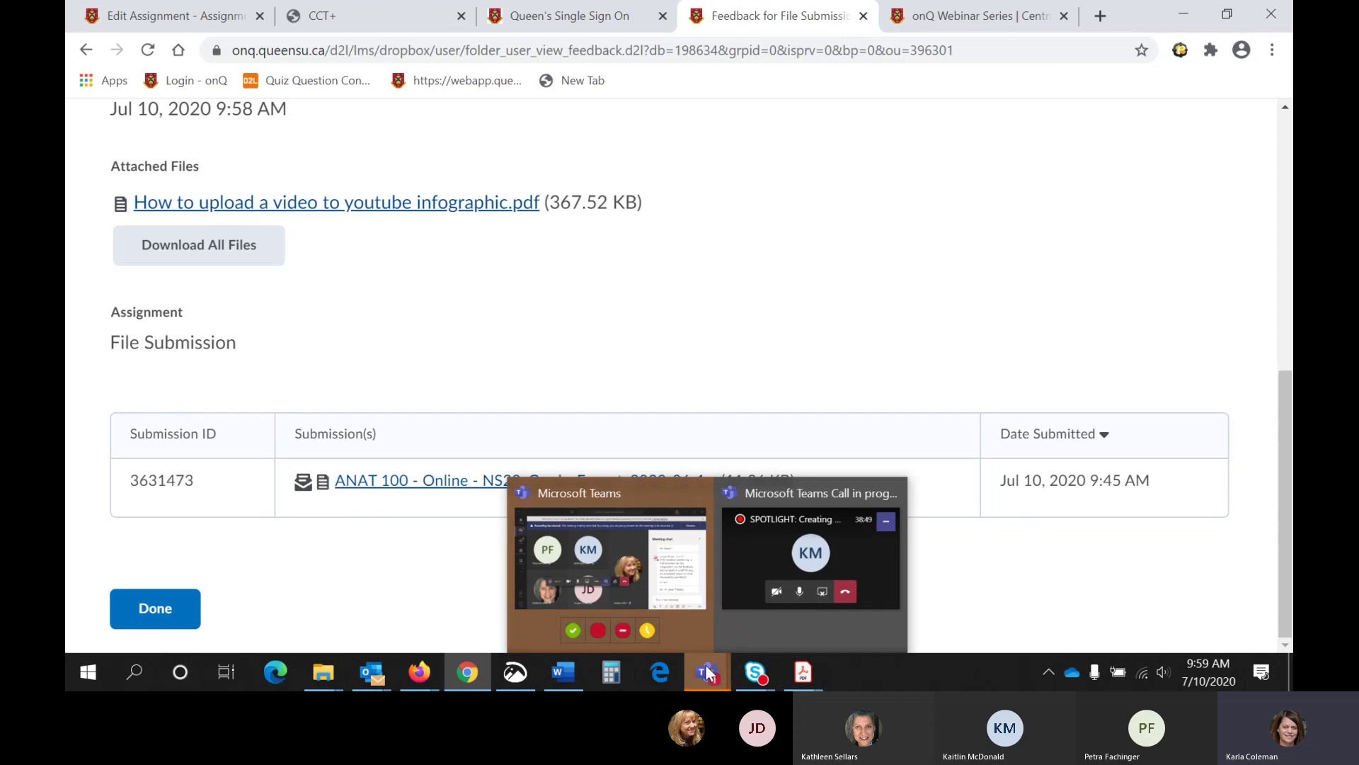
left_click(623, 566)
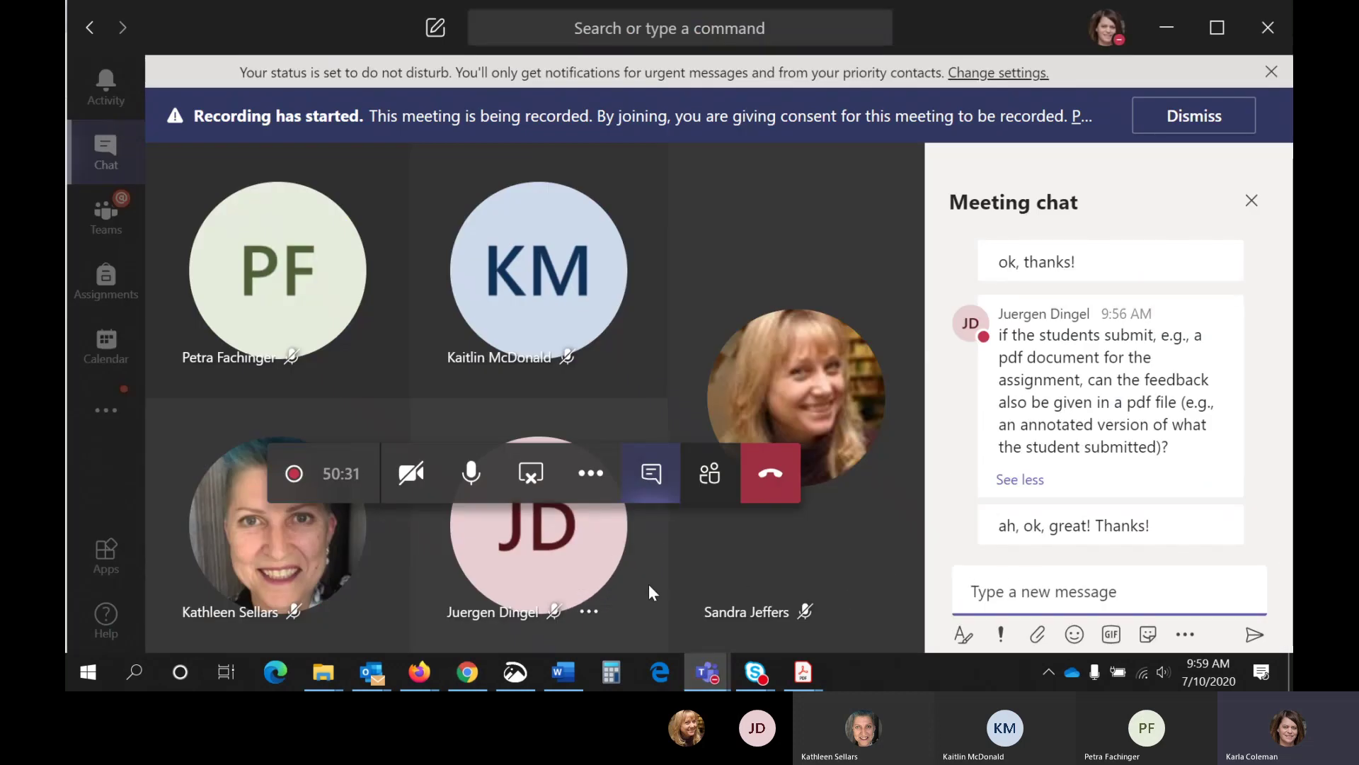
left_click(474, 675)
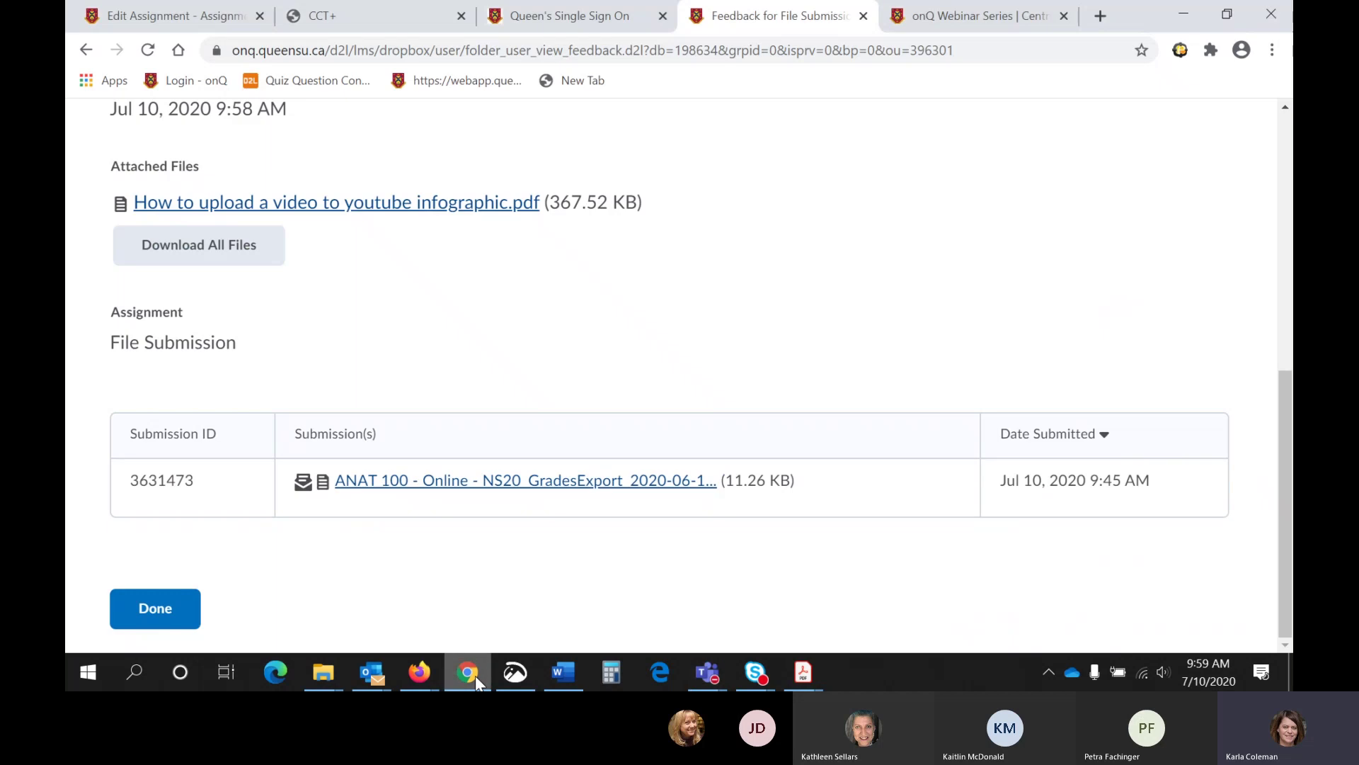
Finish viewing the File Submission feedback and stop impersonating the test student
left_click(182, 610)
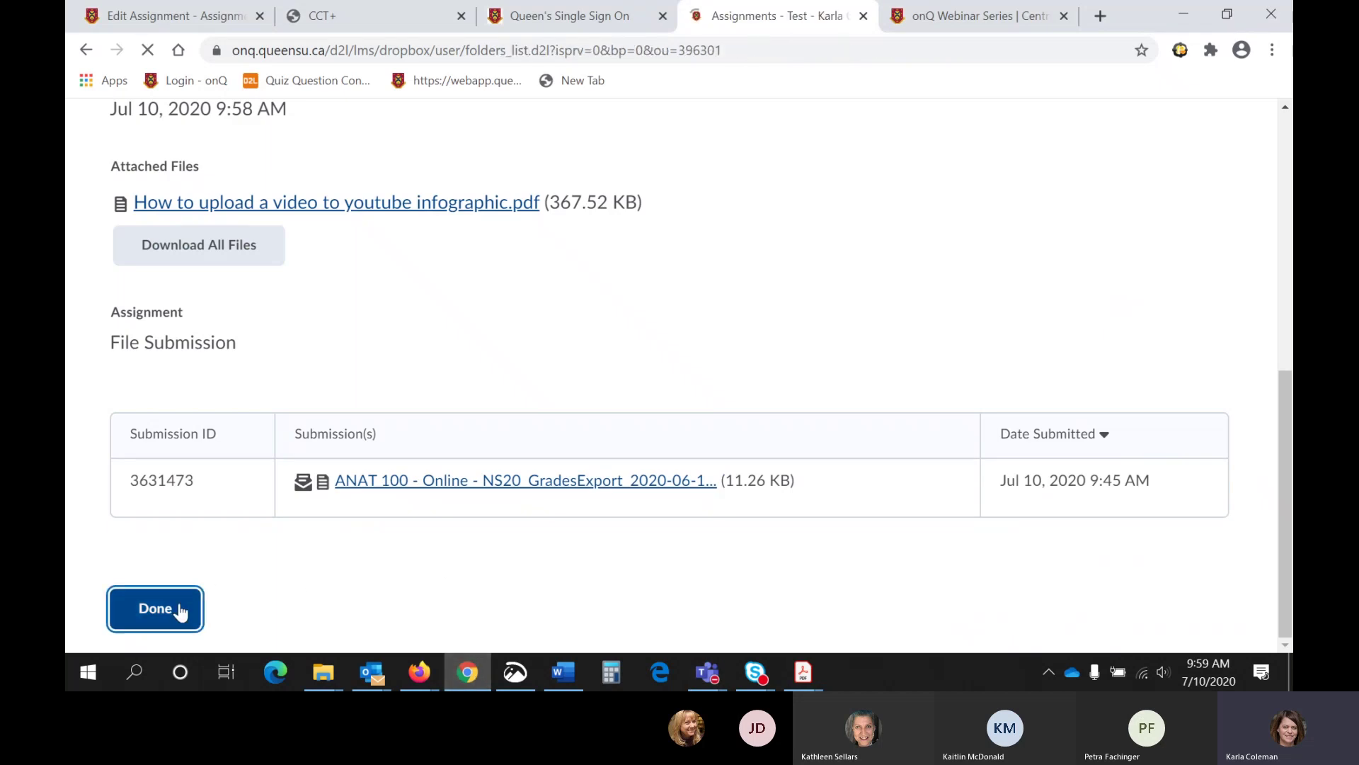
left_click(1145, 157)
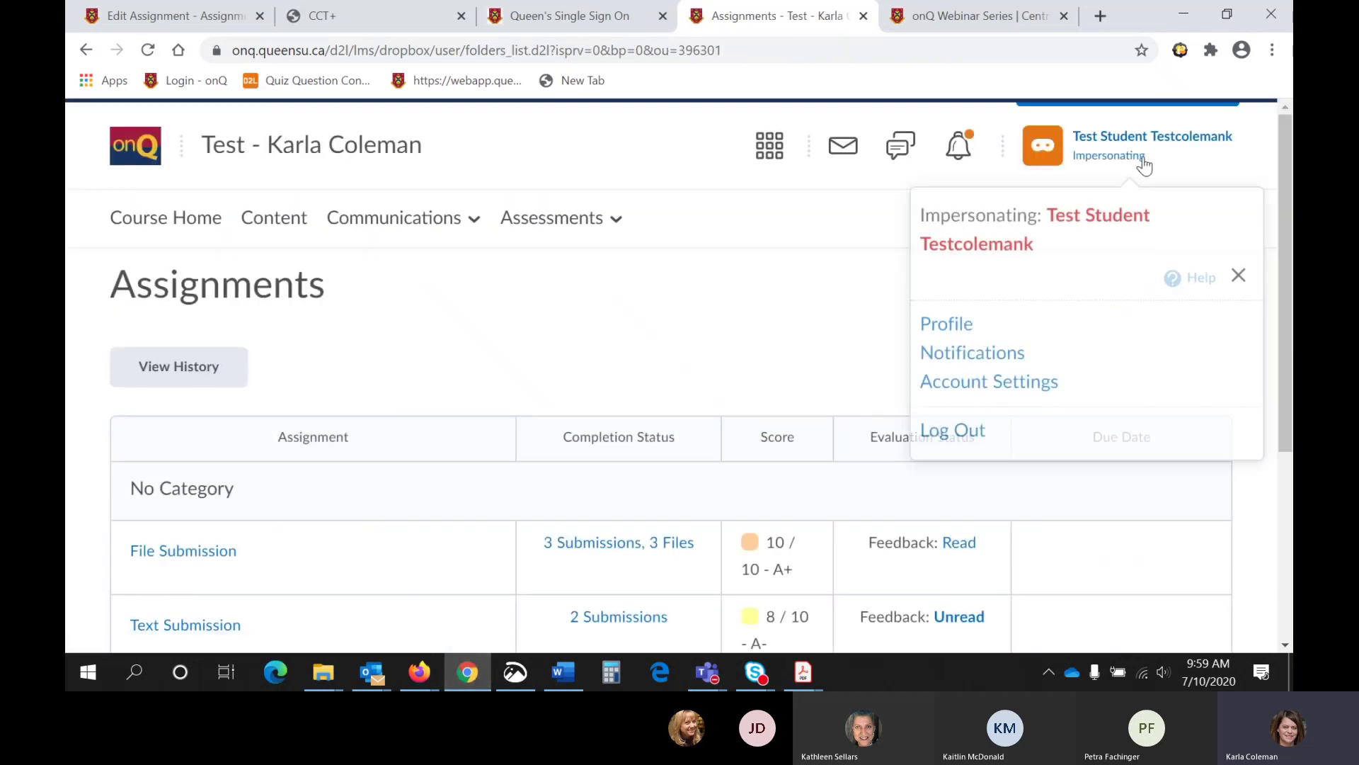
left_click(1239, 281)
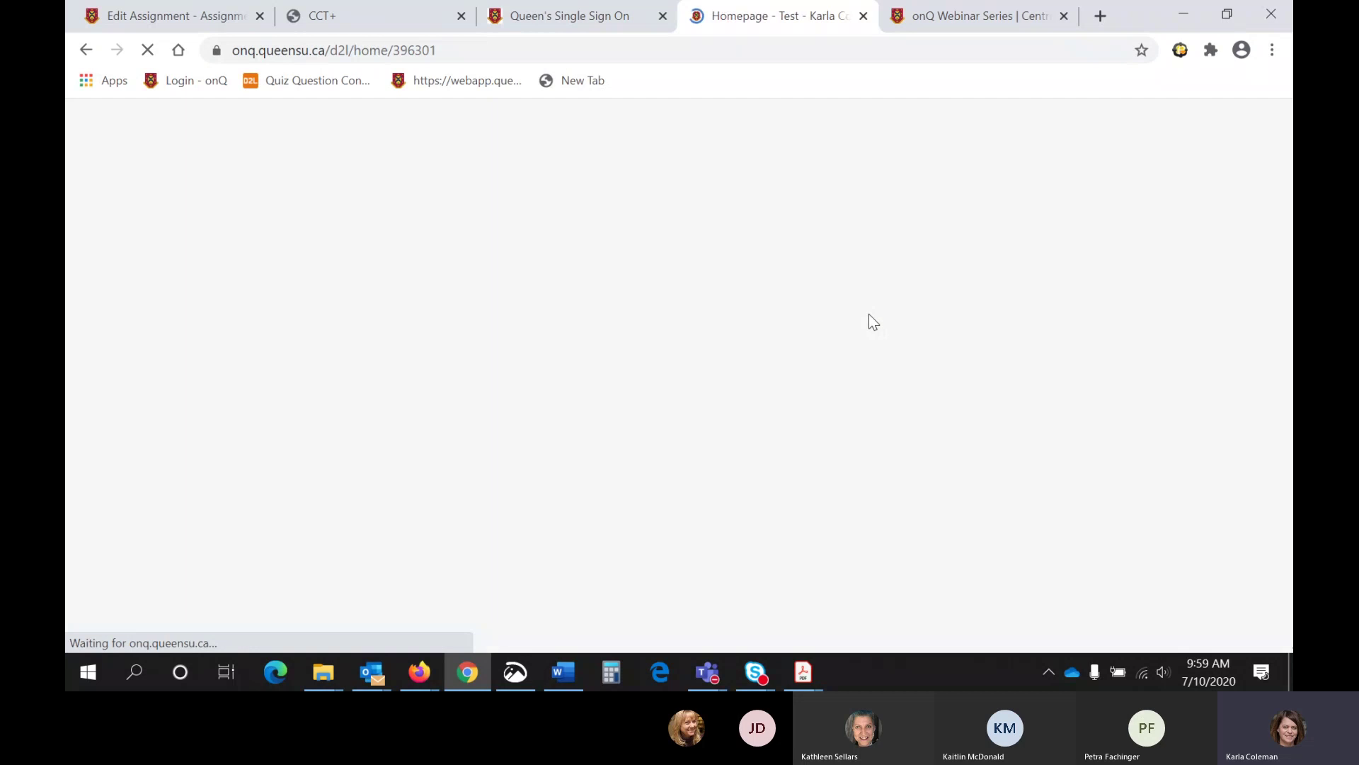
Open the course's assignments list as the instructor and view the submission, evaluation and feedback counts for each assignment
scroll(679, 398, "down", 4)
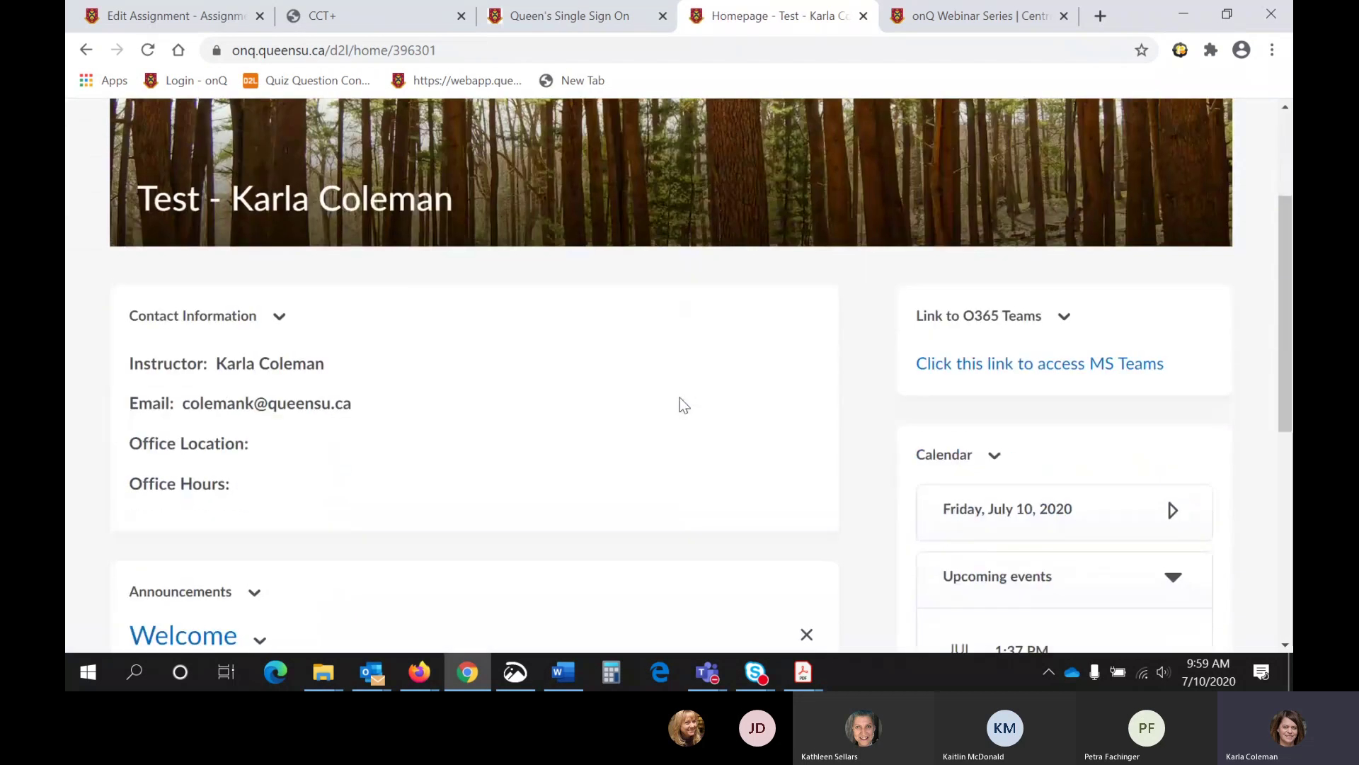
scroll(672, 385, "up", 5)
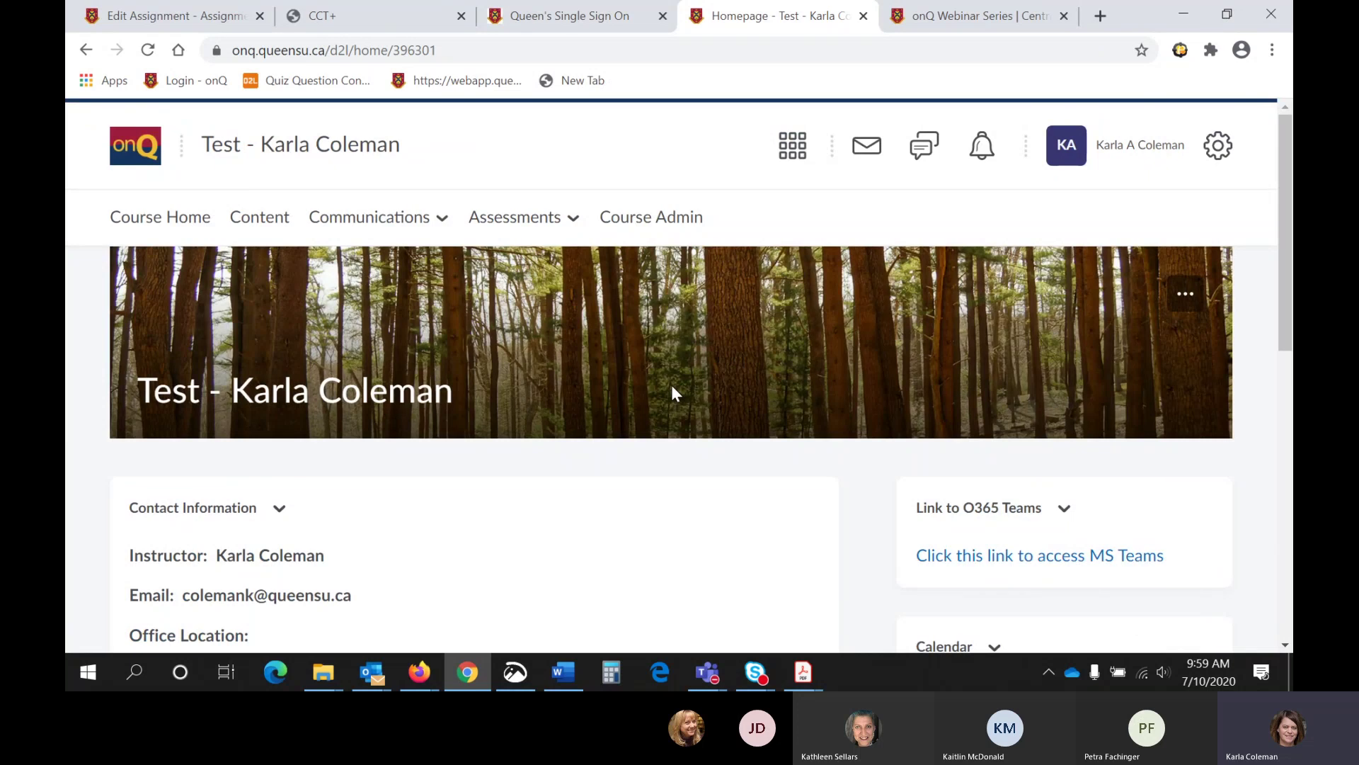
left_click(504, 220)
left_click(494, 276)
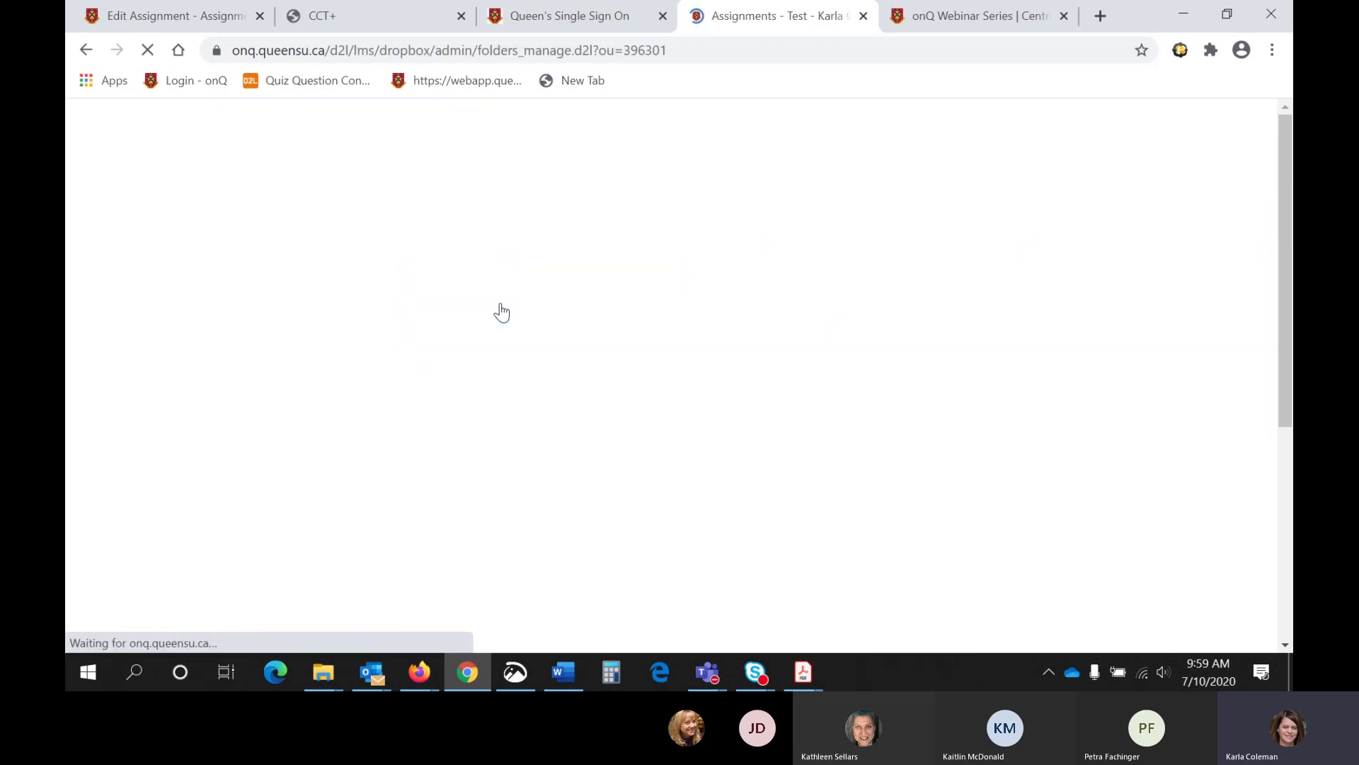
scroll(532, 296, "down", 3)
scroll(536, 304, "down", 1)
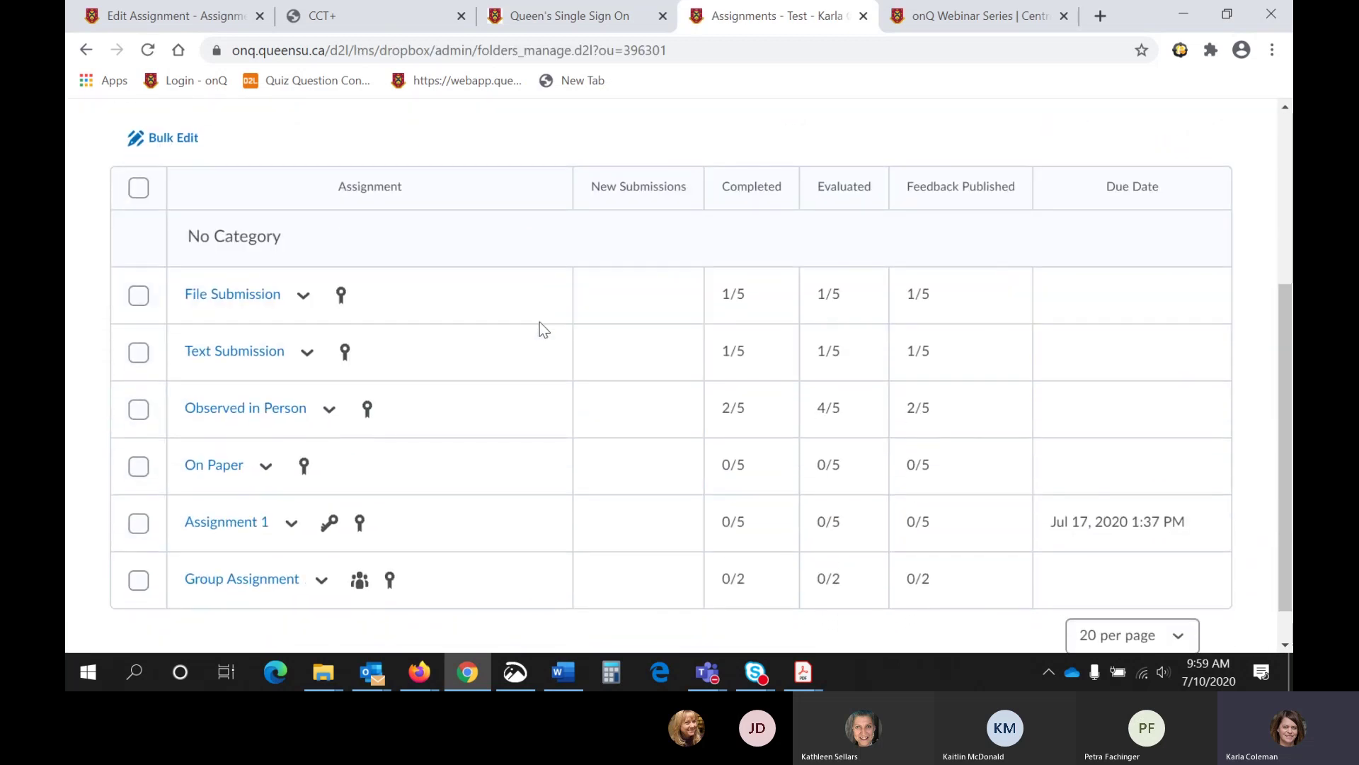